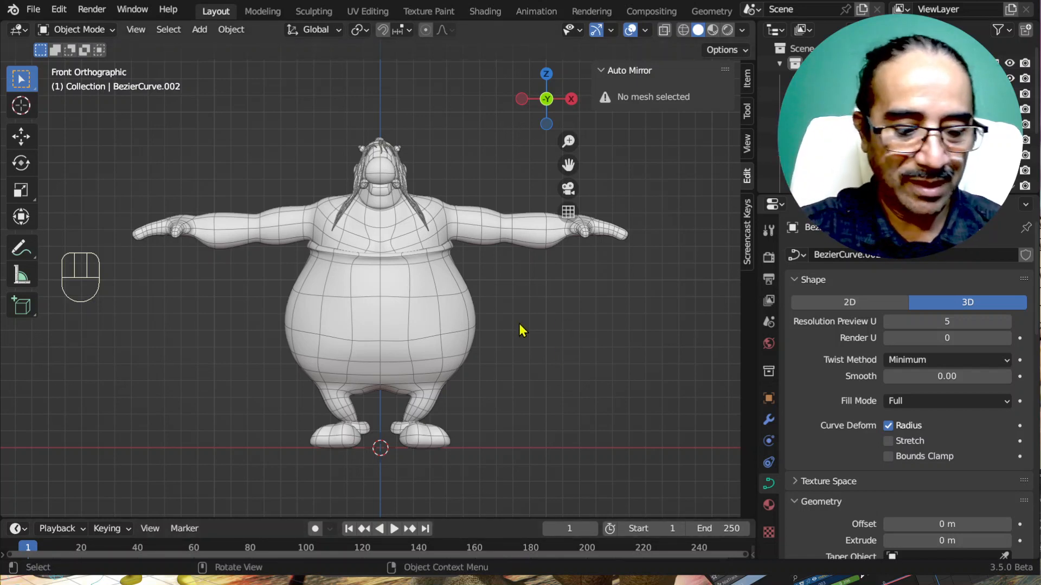
key("KP_Multiply")
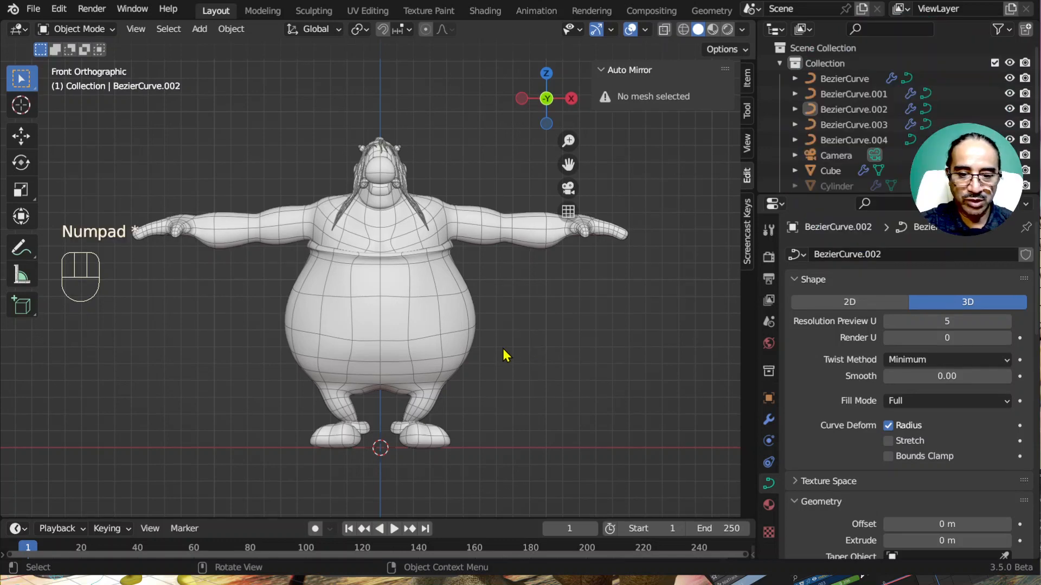
scroll(444, 279, "up", 1)
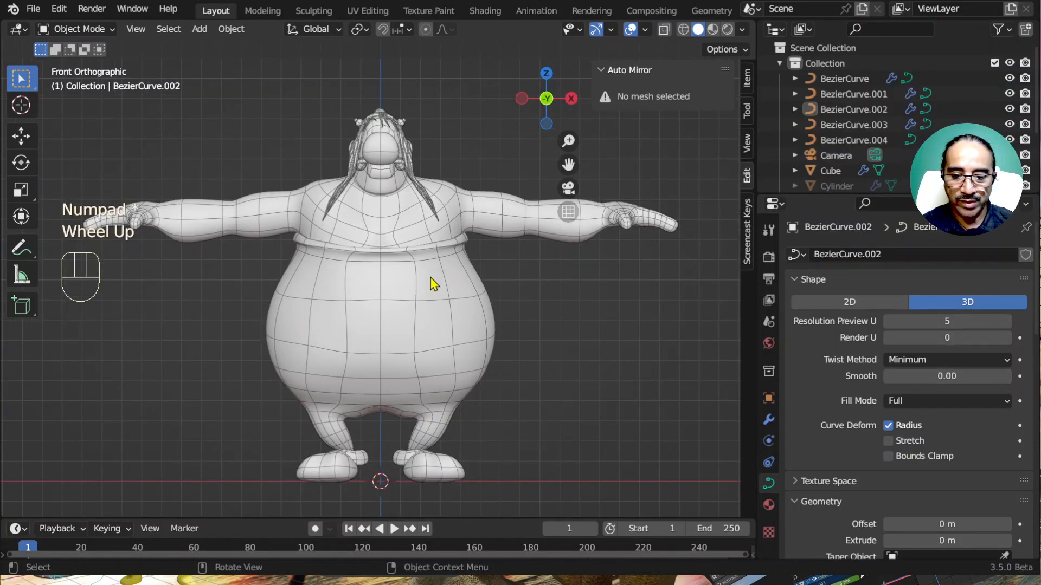
scroll(423, 287, "up", 1)
scroll(401, 298, "down", 2)
Step: Check in the add-on preferences that the Rigging: Rigify add-on is enabled, and close the preferences
left_click(59, 9)
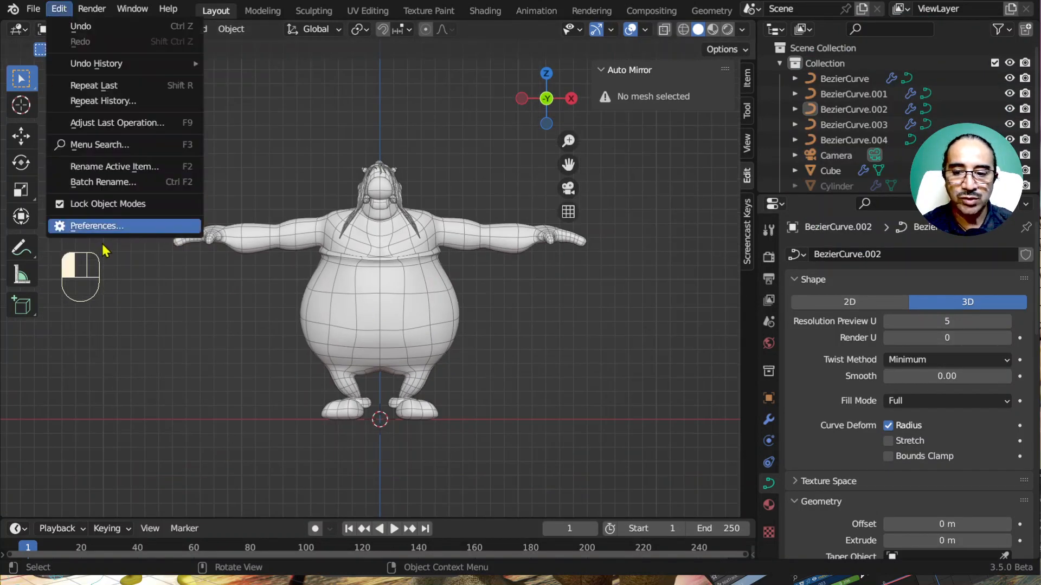
left_click(93, 226)
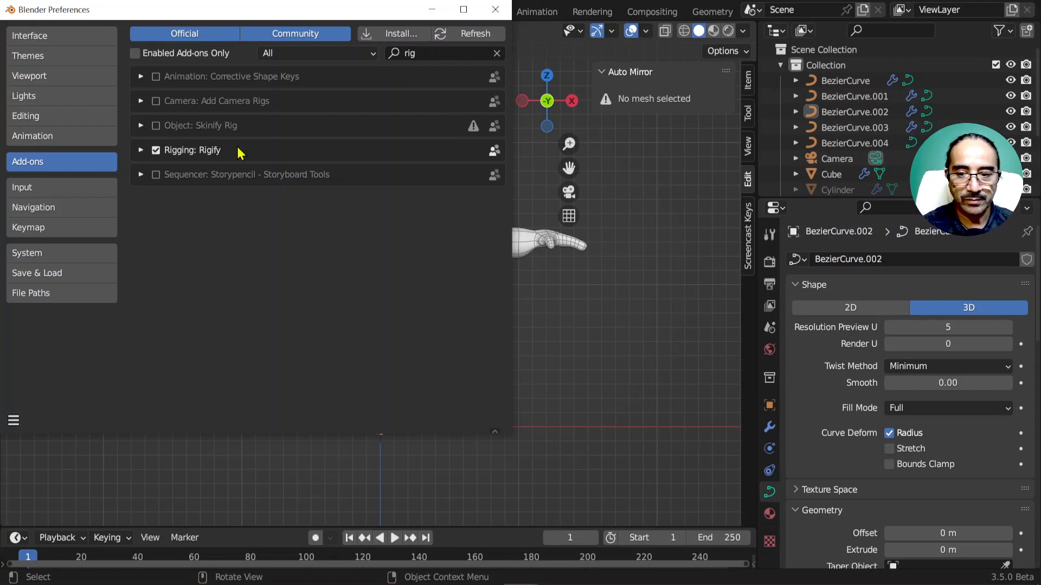
left_click_drag(270, 18, 306, 35)
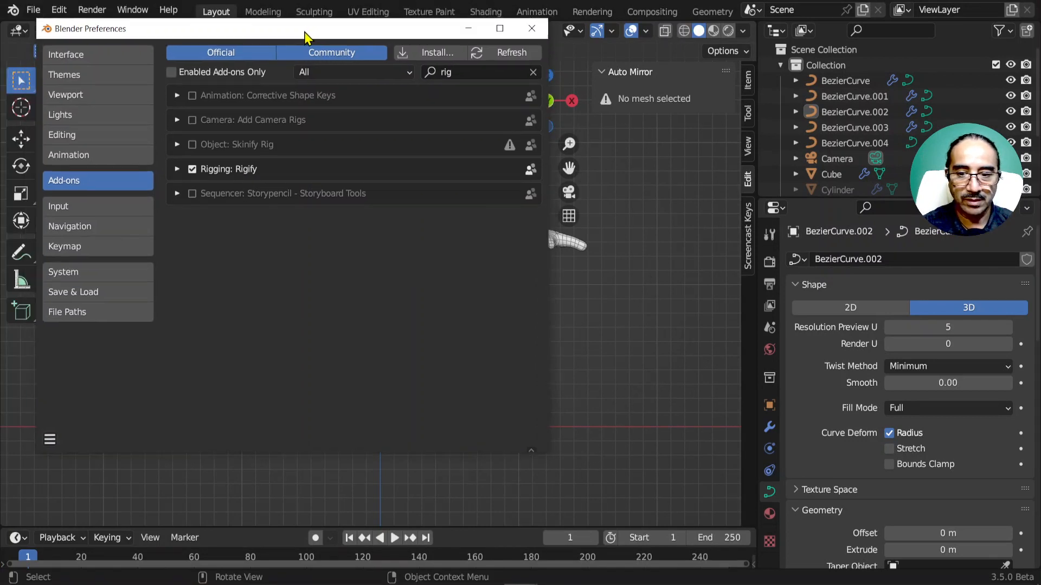
left_click(531, 29)
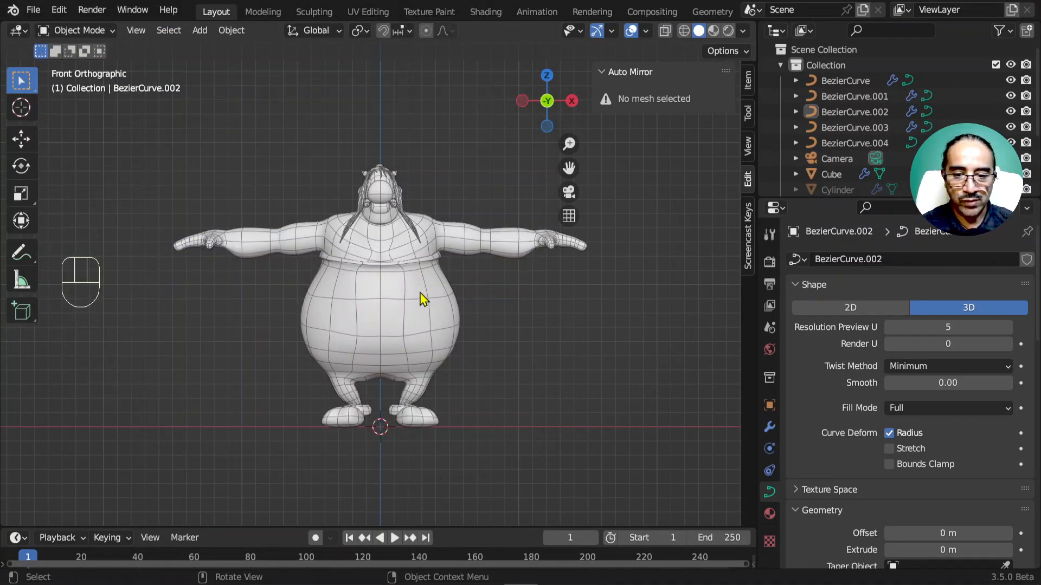
Step: Add a Human (Meta-Rig) armature to the scene and switch the viewport to wireframe shading
scroll(426, 271, "up", 2)
scroll(434, 266, "down", 2)
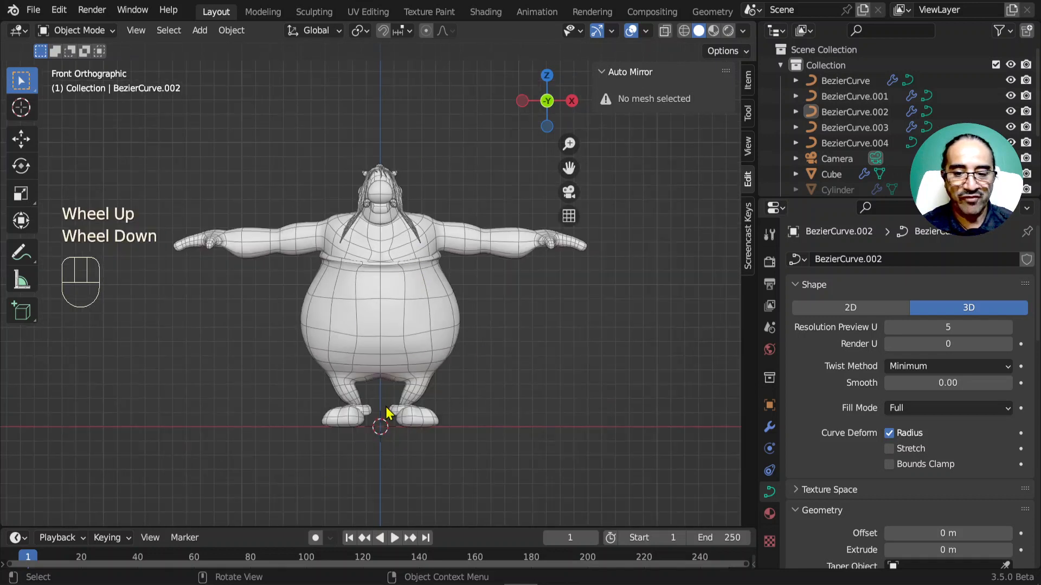
left_click(199, 30)
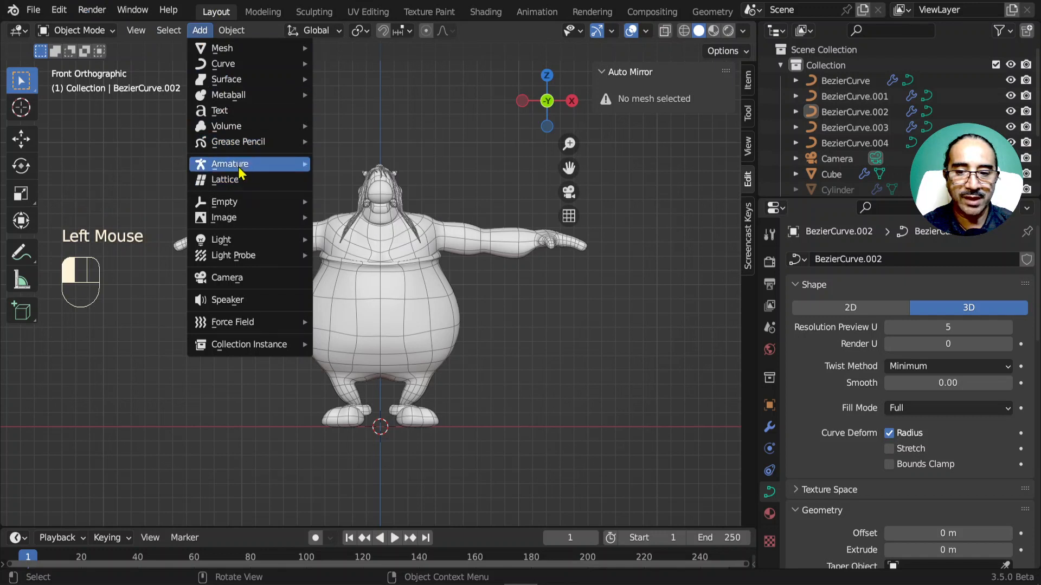
mouse_move(240, 173)
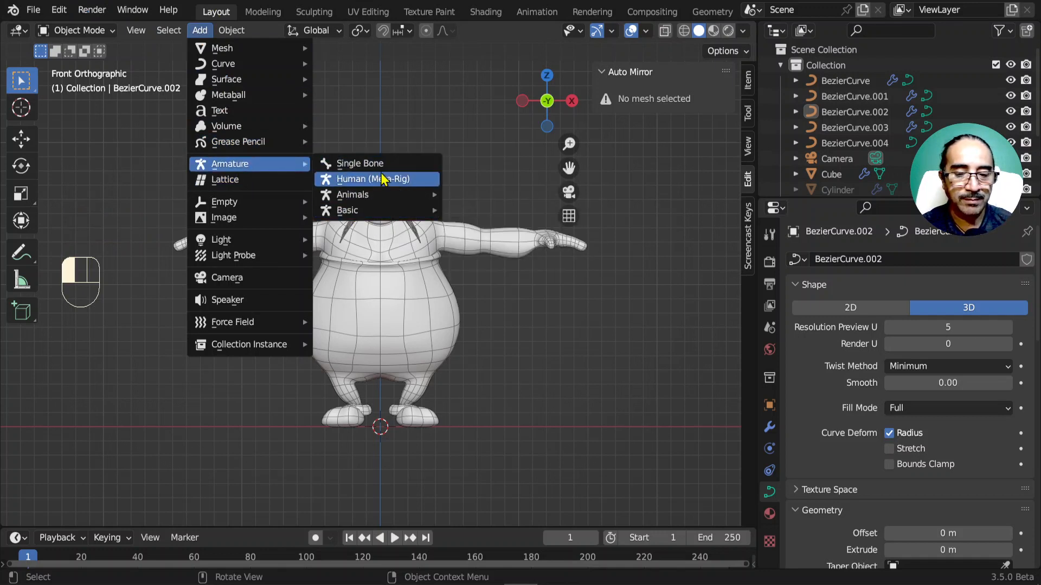
left_click(390, 185)
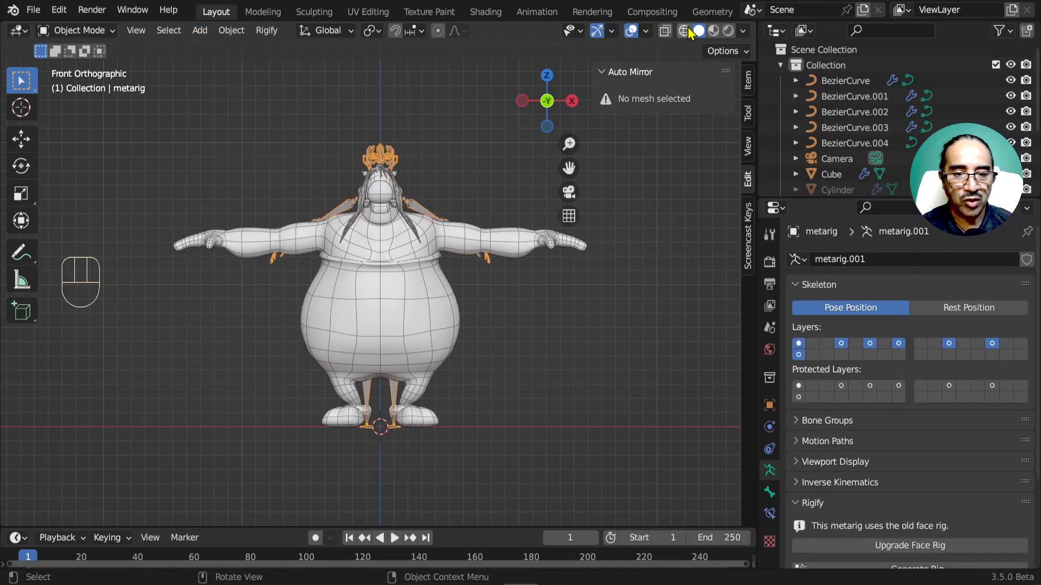
key("z")
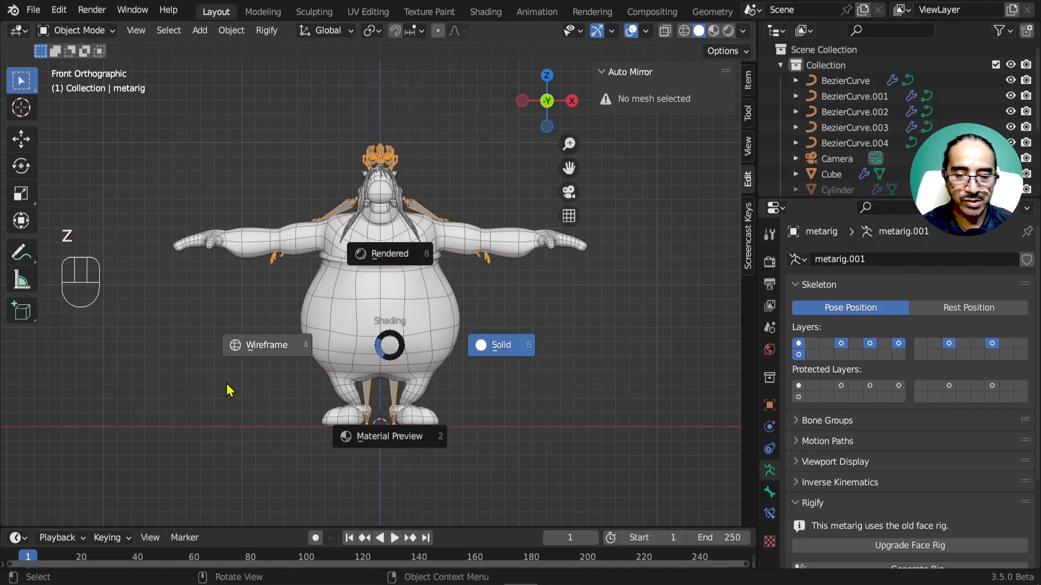
left_click(273, 352)
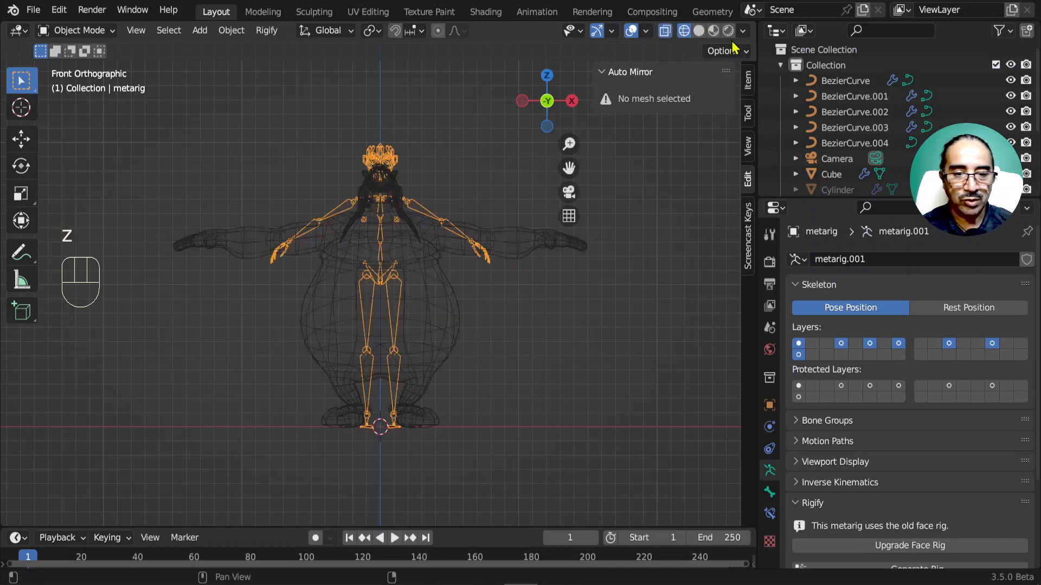
left_click(76, 31)
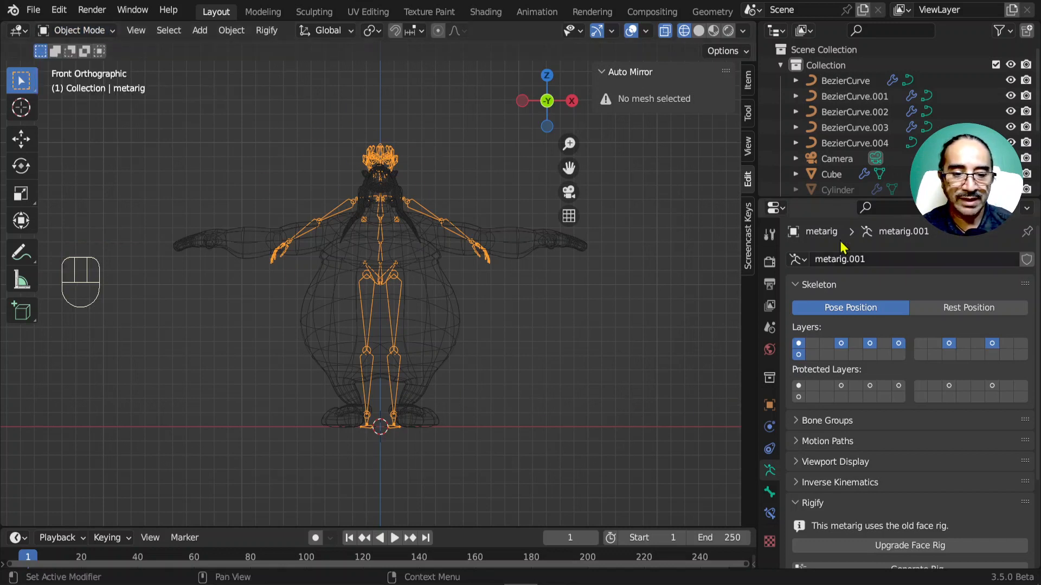
Step: Enlarge the properties editor to reach the Rigify settings and upgrade the metarig's face rig
left_click_drag(844, 198, 844, 55)
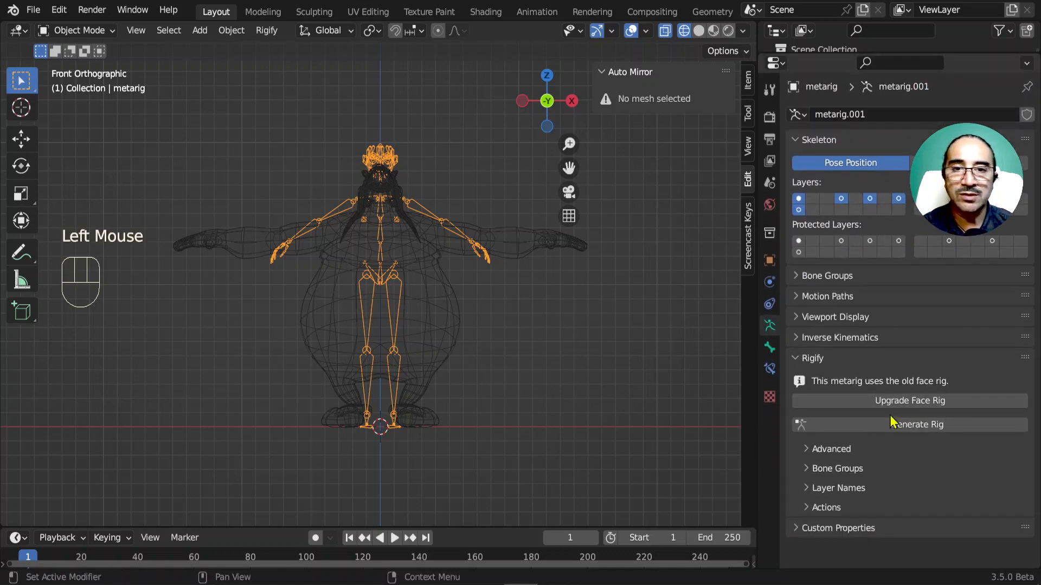
scroll(540, 300, "up", 2)
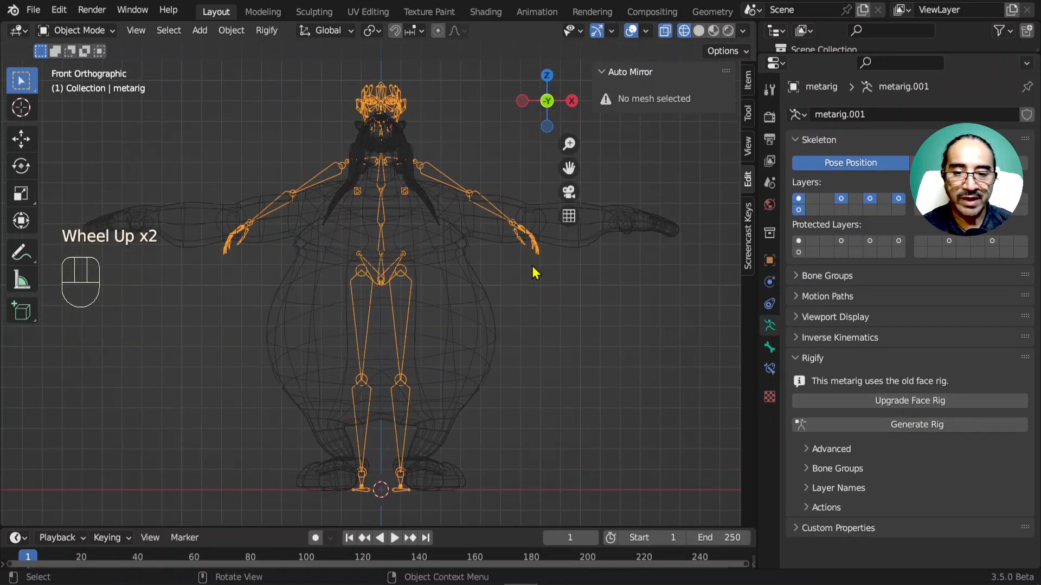
left_click(927, 404)
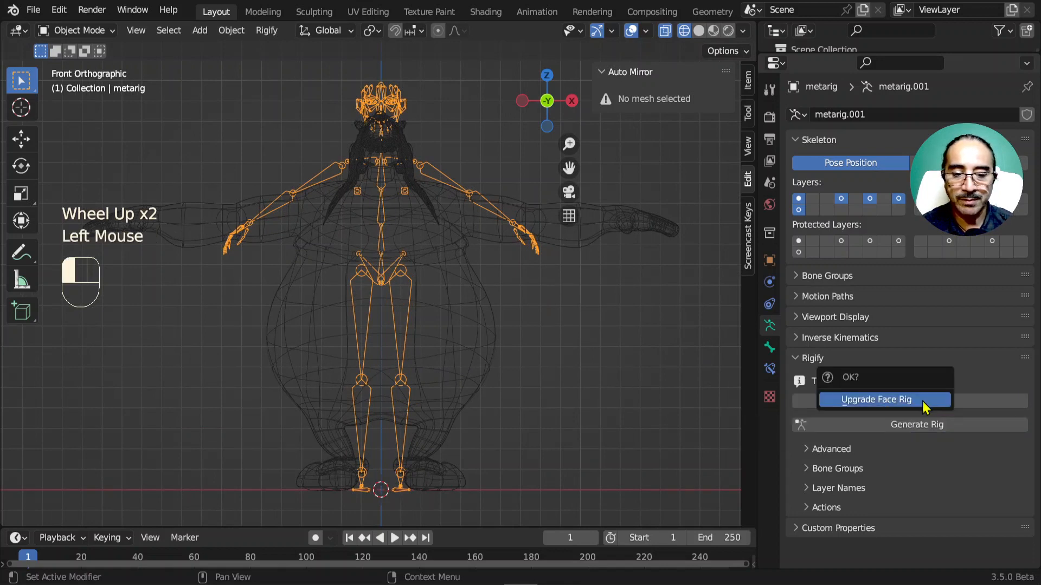
left_click(910, 404)
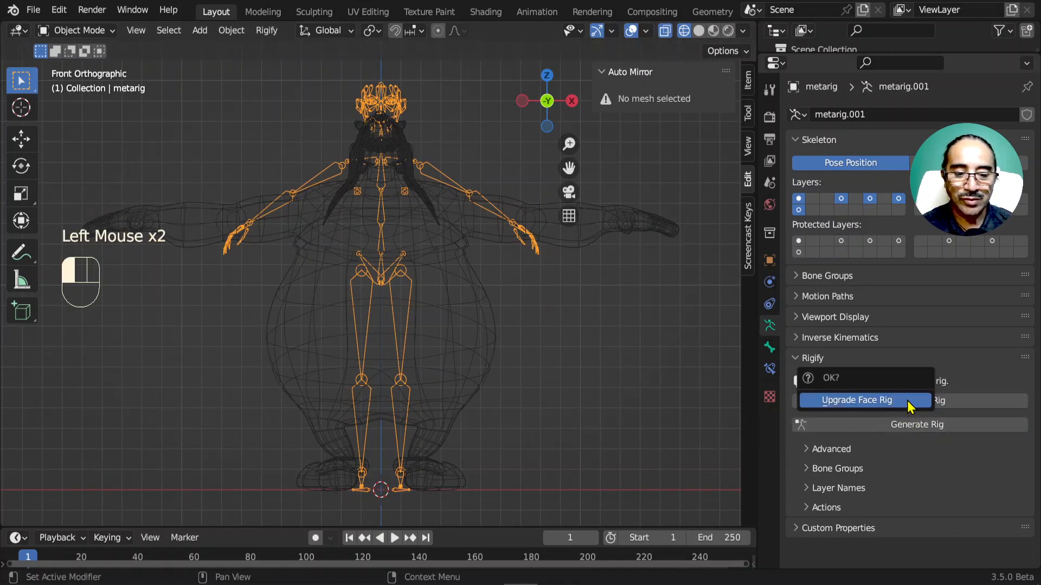
left_click(878, 405)
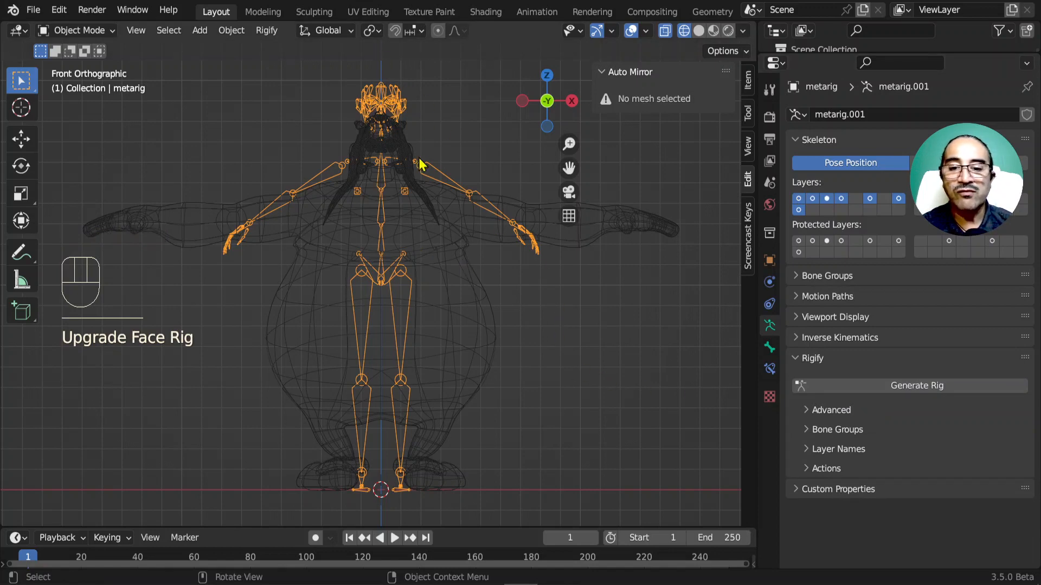
Step: Switch the metarig to Edit Mode and isolate it in local view
middle_click_drag(458, 196, 357, 230)
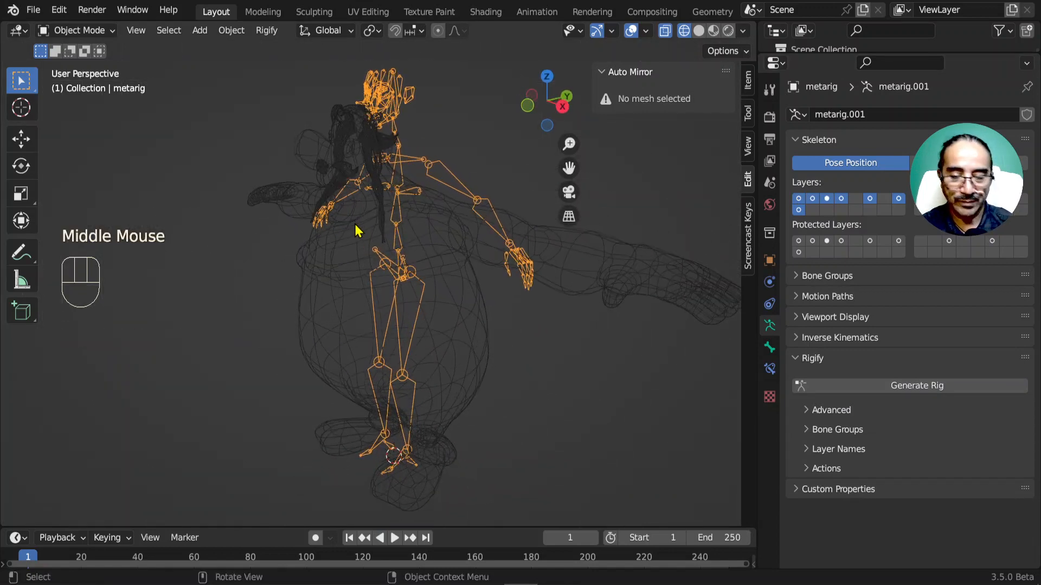
key("KP_Decimal")
middle_click_drag(420, 210, 454, 285)
scroll(427, 304, "up", 2)
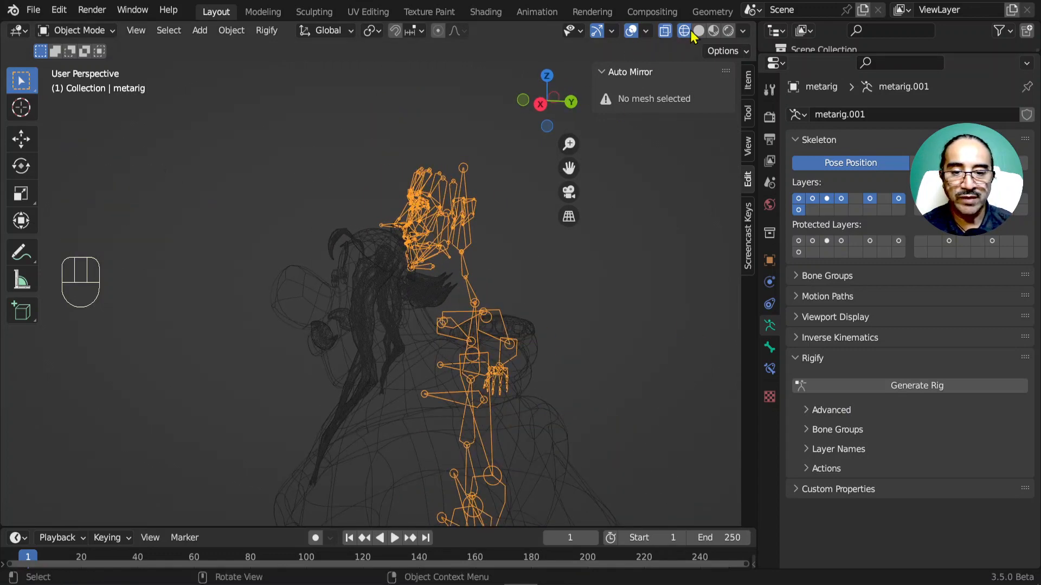
left_click(92, 31)
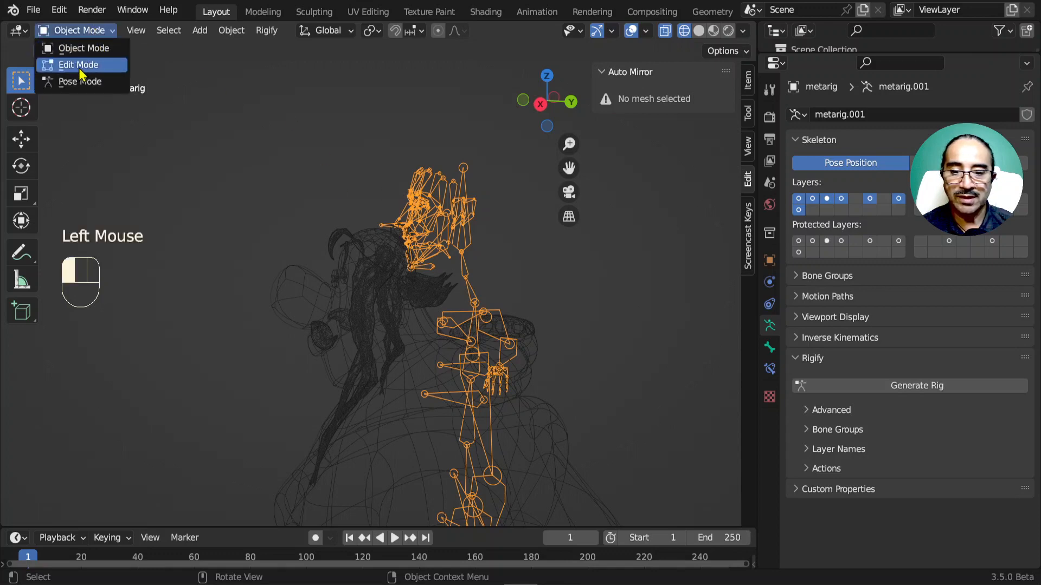
left_click(79, 65)
scroll(404, 246, "up", 2)
middle_click_drag(403, 247, 393, 185)
key("KP_Divide")
scroll(394, 251, "up", 2)
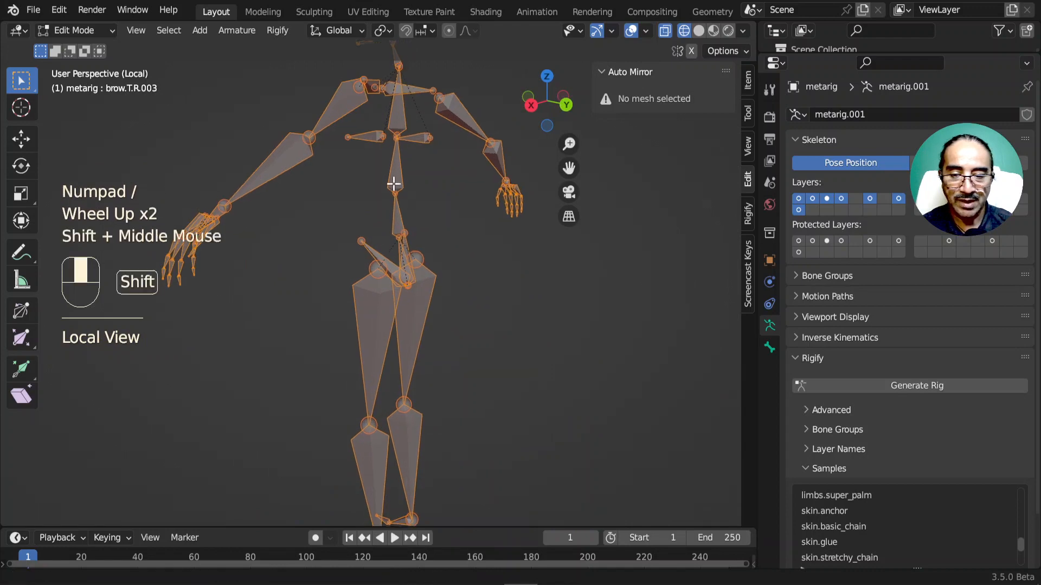
Step: Box-select the face and ear bones around the head and move them forward, clear of the spine.006 head bone
scroll(442, 418, "up", 2)
middle_click_drag(441, 418, 401, 390)
left_click_drag(275, 176, 391, 432)
middle_click_drag(391, 432, 455, 309)
left_click_drag(350, 136, 466, 404, "shift")
middle_click_drag(441, 395, 545, 391)
left_click_drag(404, 168, 499, 386, "shift")
scroll(571, 352, "up", 1)
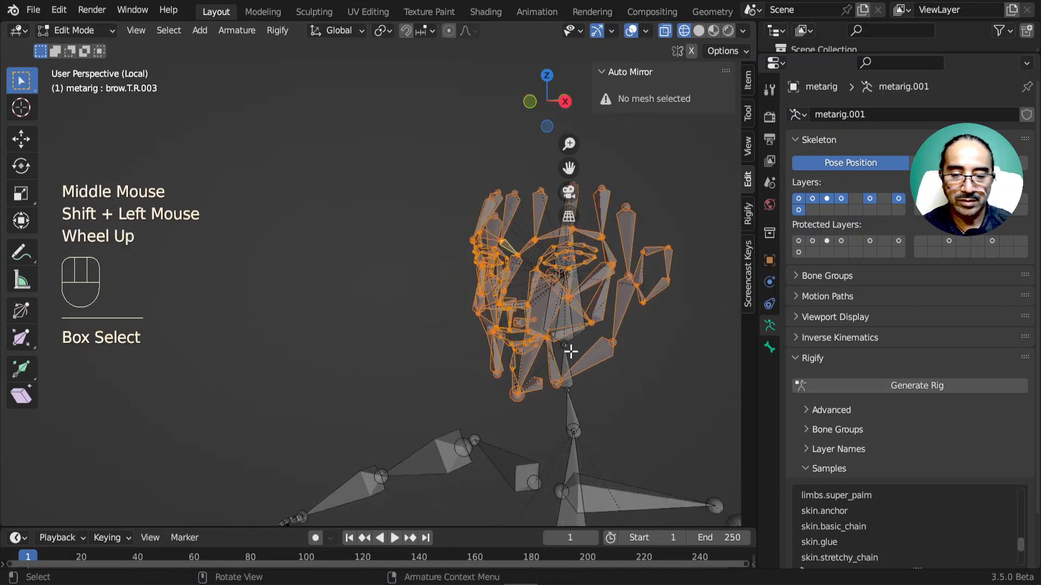
scroll(571, 352, "up", 1)
middle_click_drag(571, 351, 467, 353)
scroll(466, 353, "down", 2)
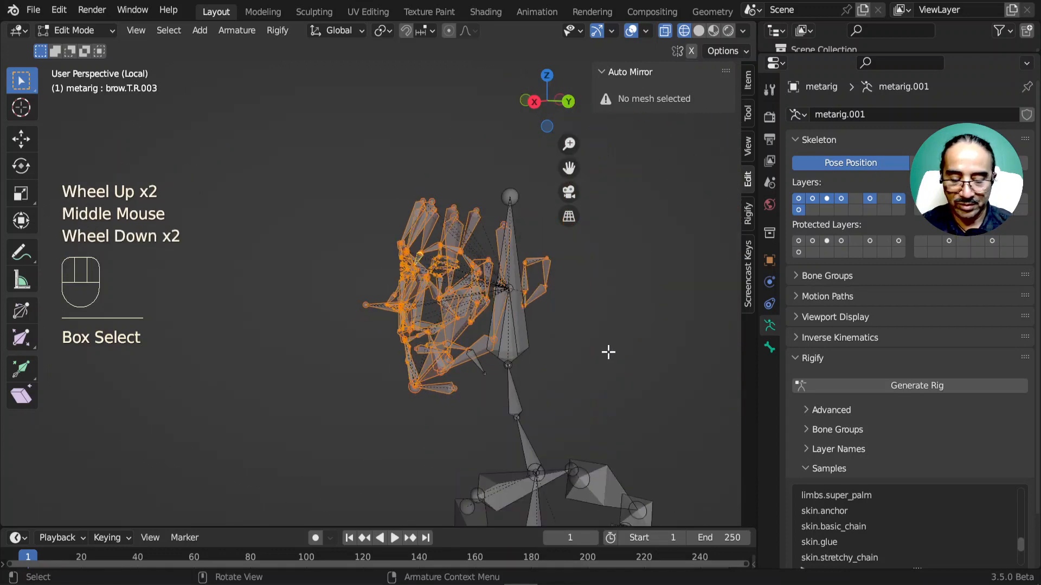
key("g")
left_click(418, 363)
Step: Add the small face bone overlapping the head bone to the selection, move the group away from the spine and delete the selected bones
left_click(511, 326, "shift")
left_click(508, 333, "shift")
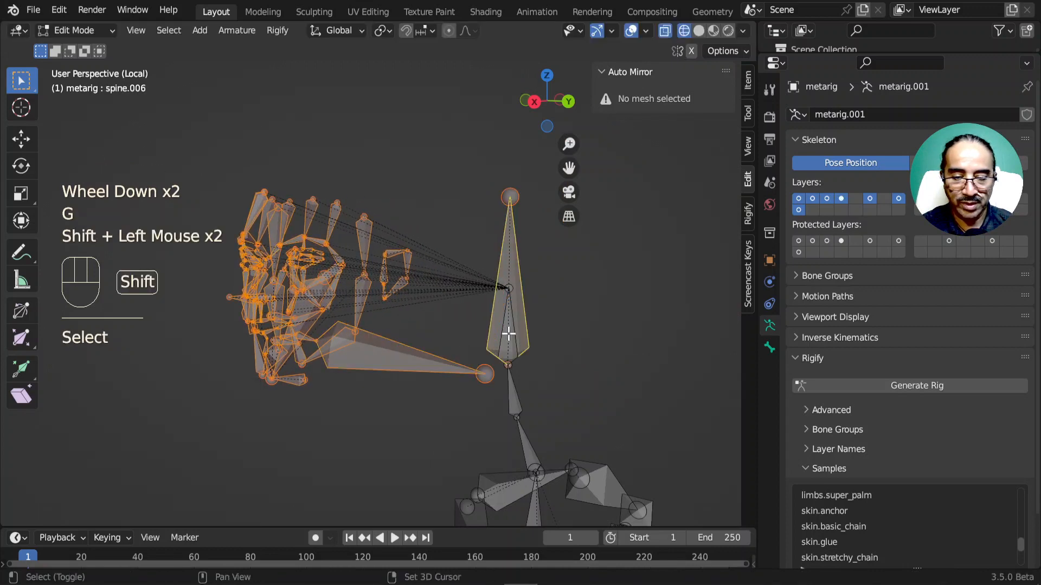
left_click(509, 334, "shift")
left_click(500, 271, "shift")
left_click(514, 256, "shift")
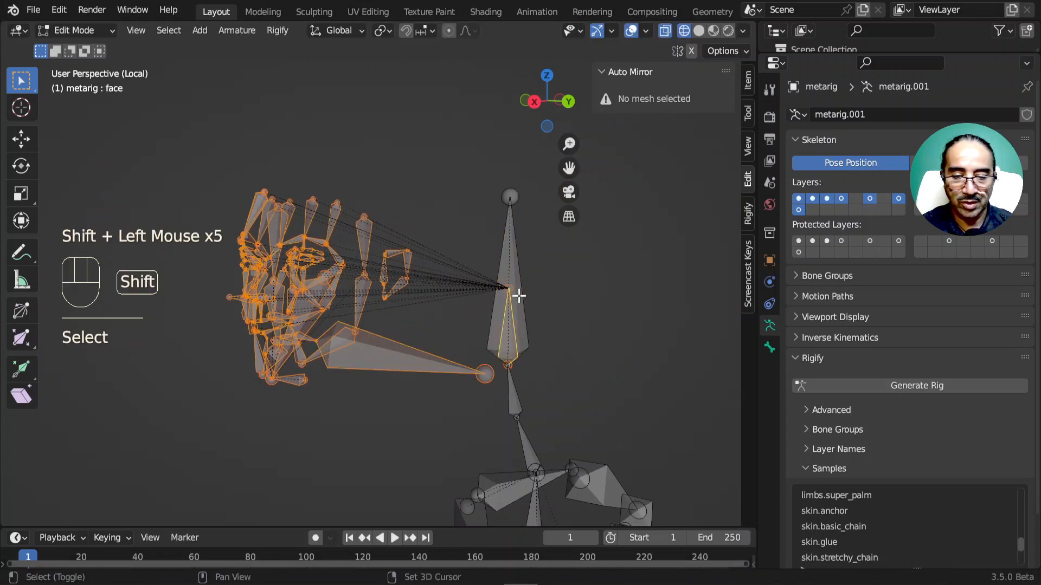
key("g")
left_click(476, 344)
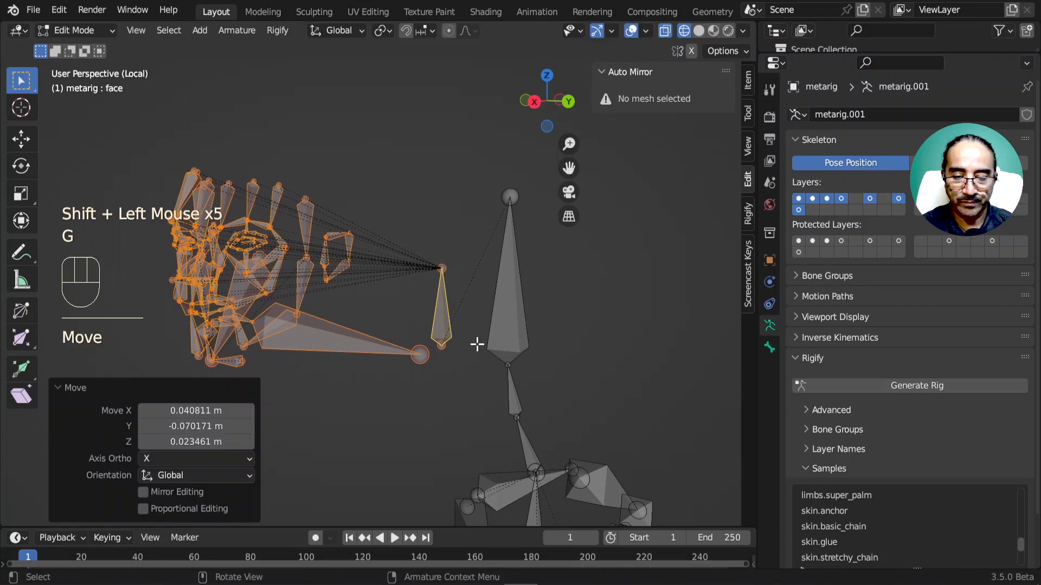
scroll(477, 344, "down", 2)
middle_click_drag(477, 343, 409, 338)
key("x")
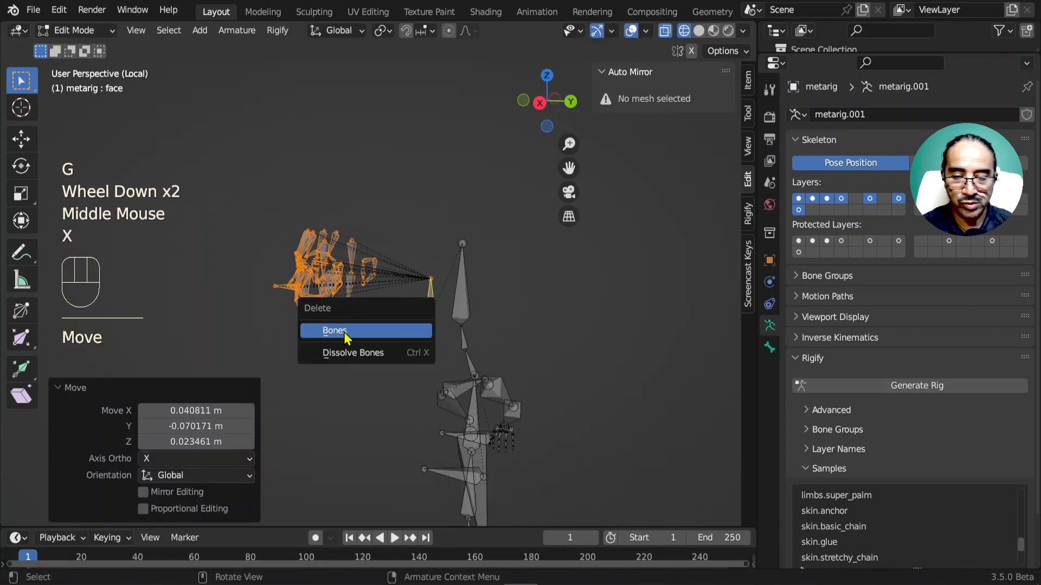
left_click(345, 332)
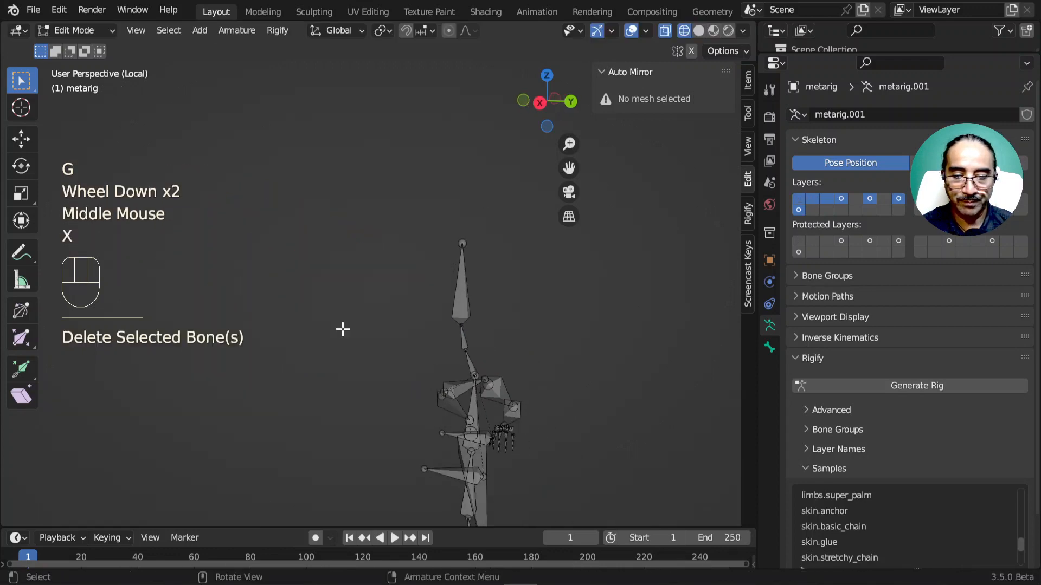
Step: Maximize the 3D viewport, leave local view and frame the metarig with the character mesh in front orthographic view
key("KP_1")
scroll(341, 327, "down", 2)
middle_click_drag(437, 455, 516, 362, "shift")
key("ctrl+space")
middle_click_drag(578, 274, 583, 298, "ctrl")
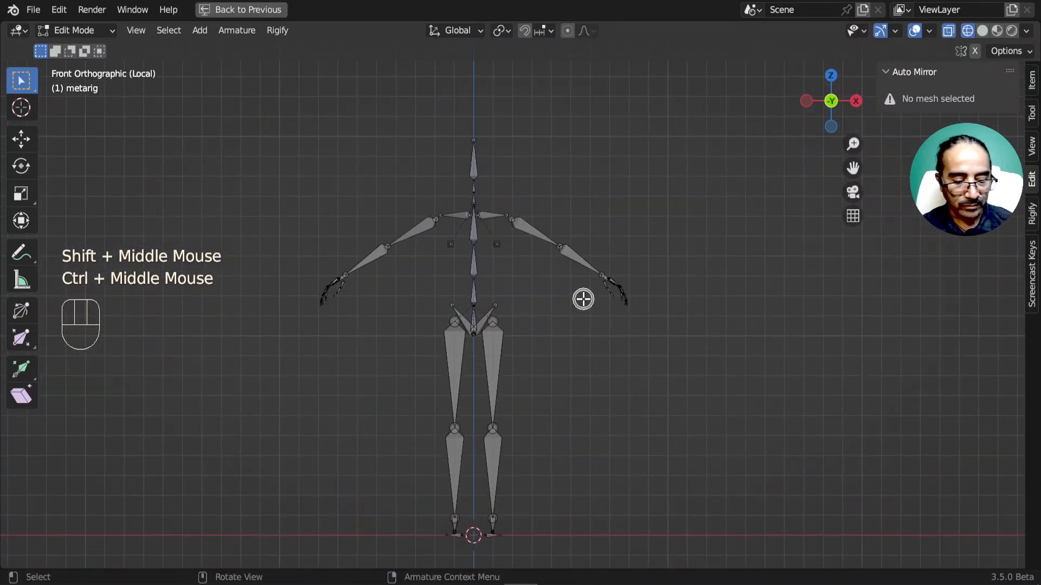
key("KP_Divide")
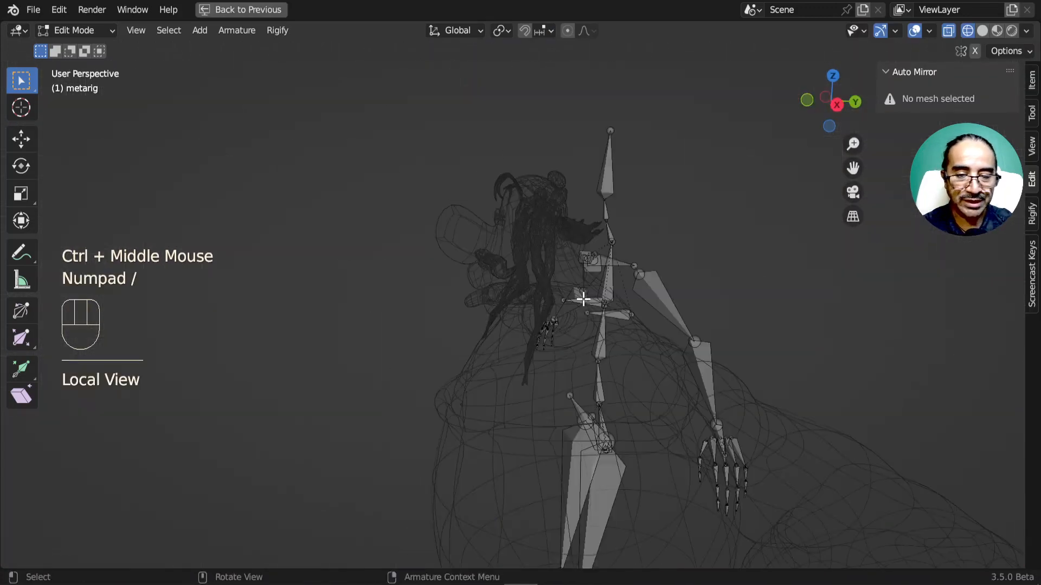
key("KP_1")
scroll(583, 298, "down", 2)
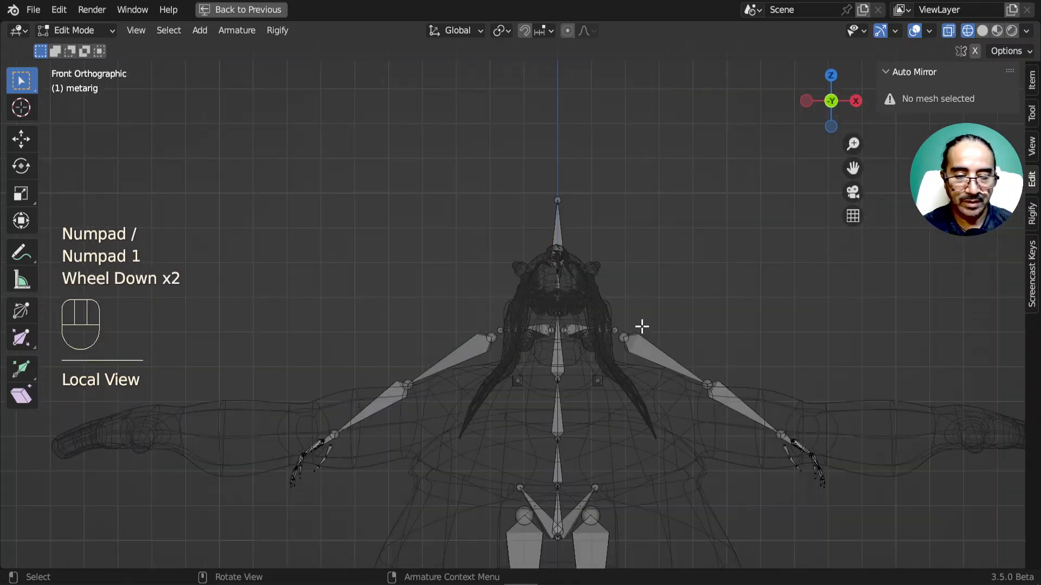
scroll(642, 325, "down", 1)
middle_click_drag(641, 325, 560, 253, "shift")
key("ctrl+space")
key("ctrl+space")
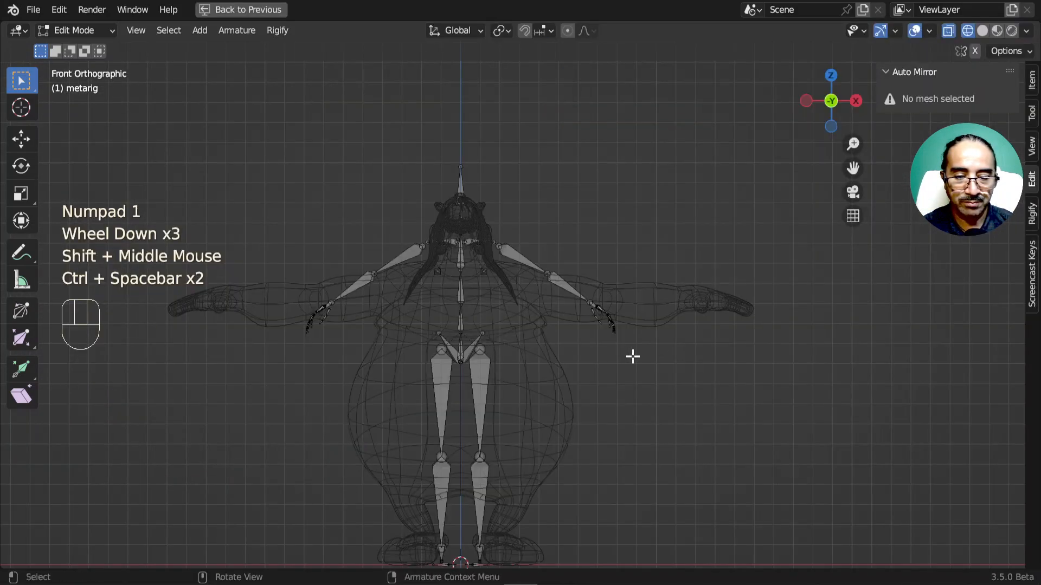
scroll(591, 274, "up", 1)
scroll(589, 216, "up", 2)
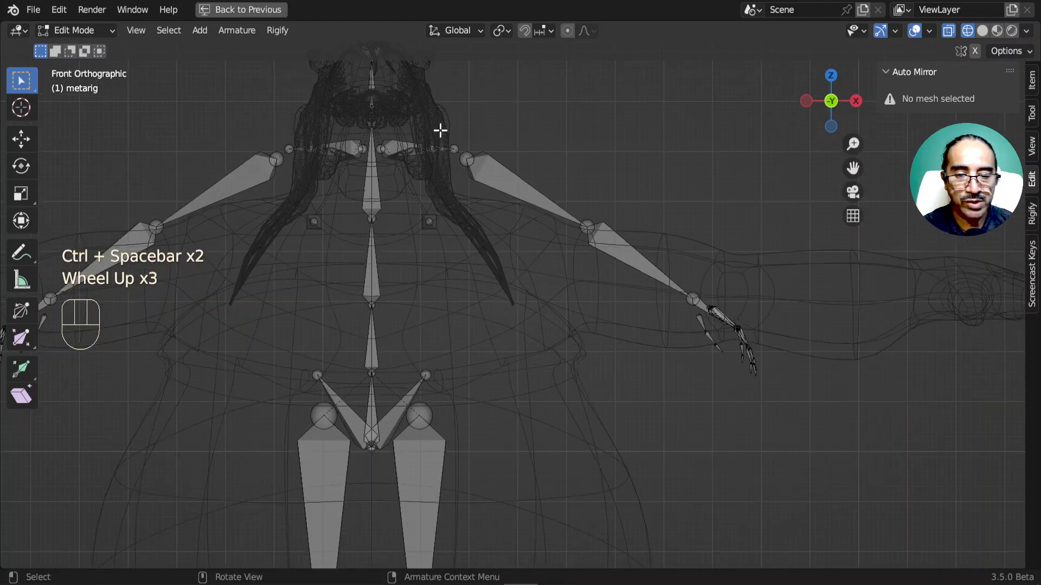
scroll(435, 470, "down", 3)
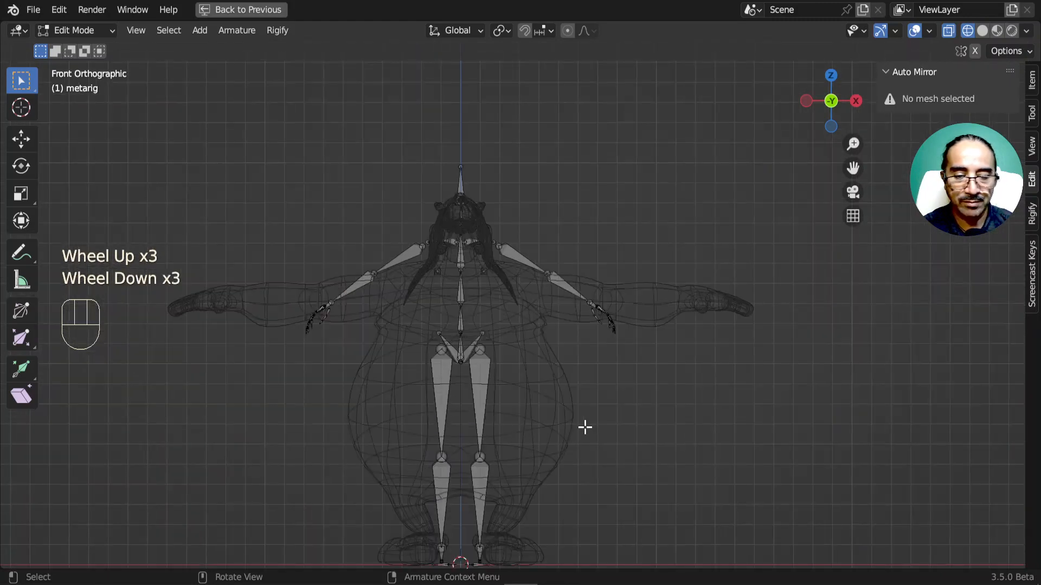
Step: Enable X-axis mirroring for the armature and select the whole left arm chain together with its hand and finger bones
left_click(975, 51)
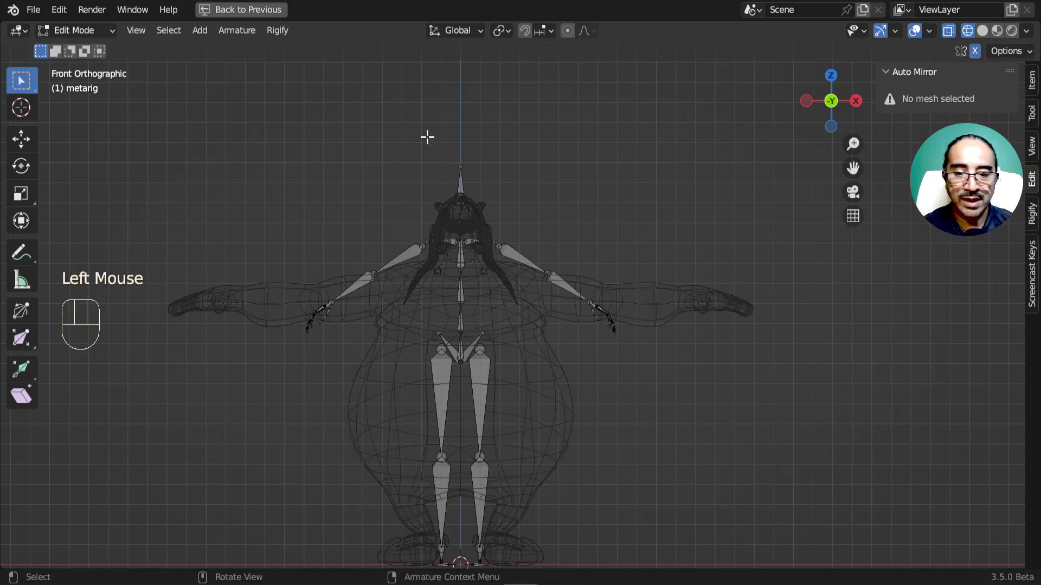
scroll(424, 238, "up", 2)
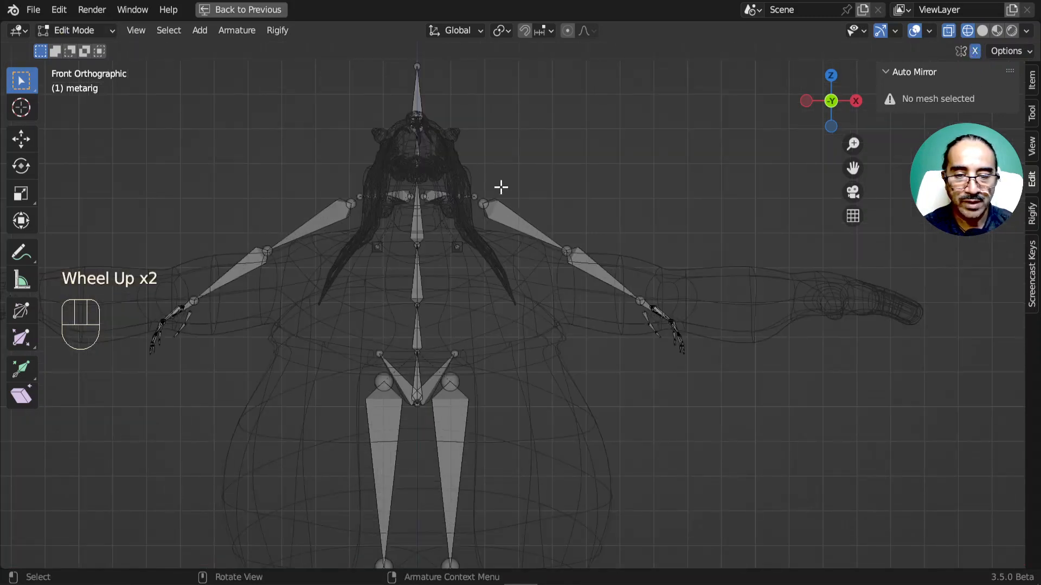
left_click(504, 210)
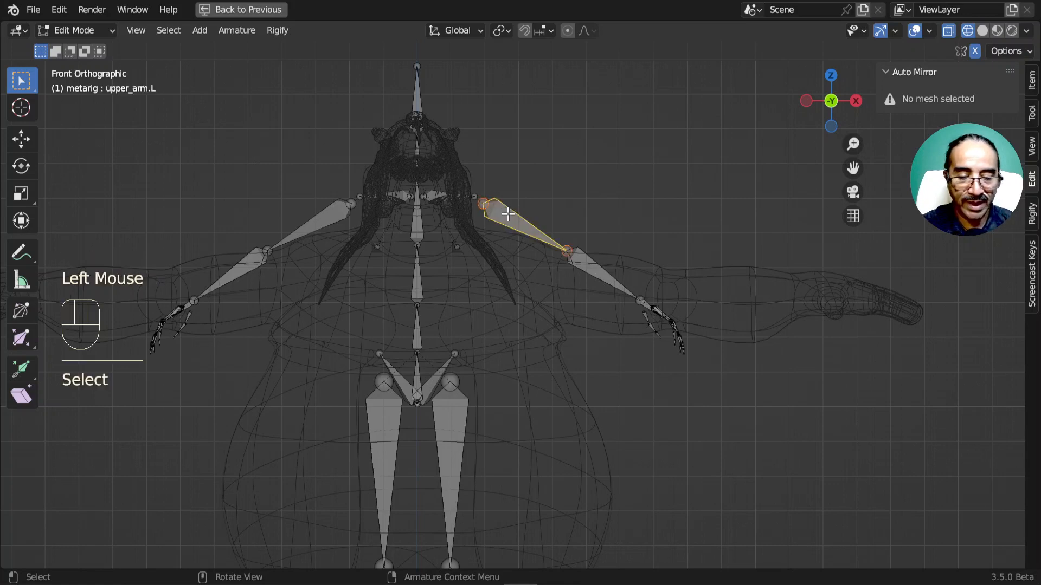
key("l")
scroll(573, 249, "up", 2)
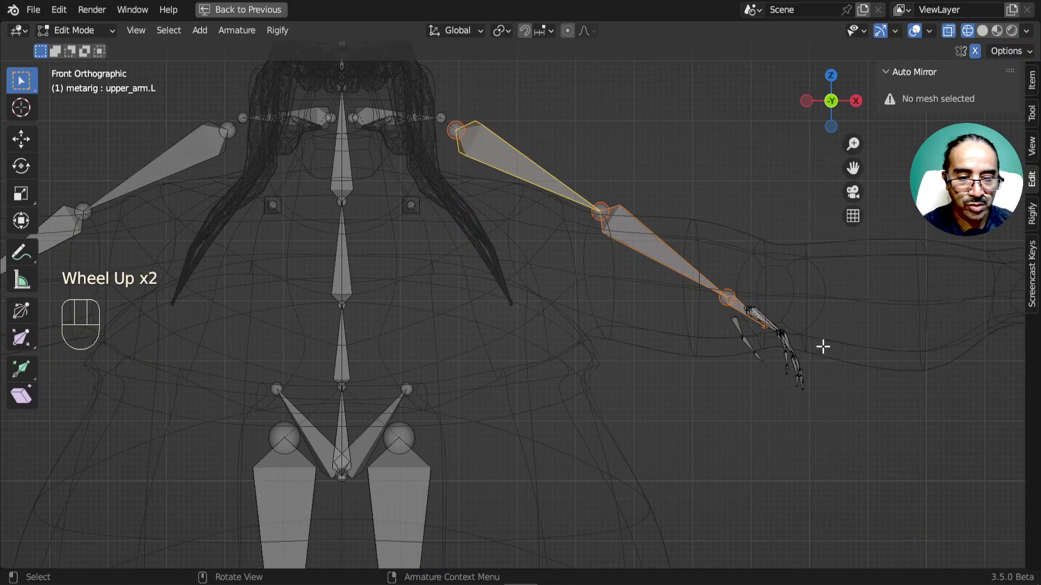
left_click_drag(904, 457, 685, 230, "shift")
scroll(674, 233, "down", 2)
middle_click_drag(673, 232, 596, 291, "shift")
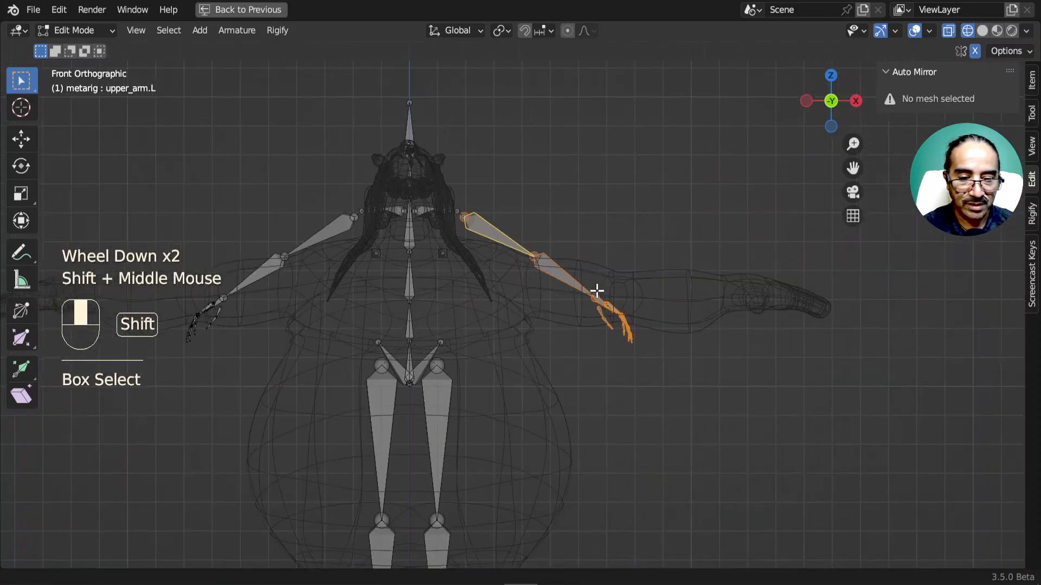
scroll(554, 293, "up", 1)
Step: Rotate the selected left arm bones by about -24.3° in front view so they follow the horizontal arm of the mesh
key("r")
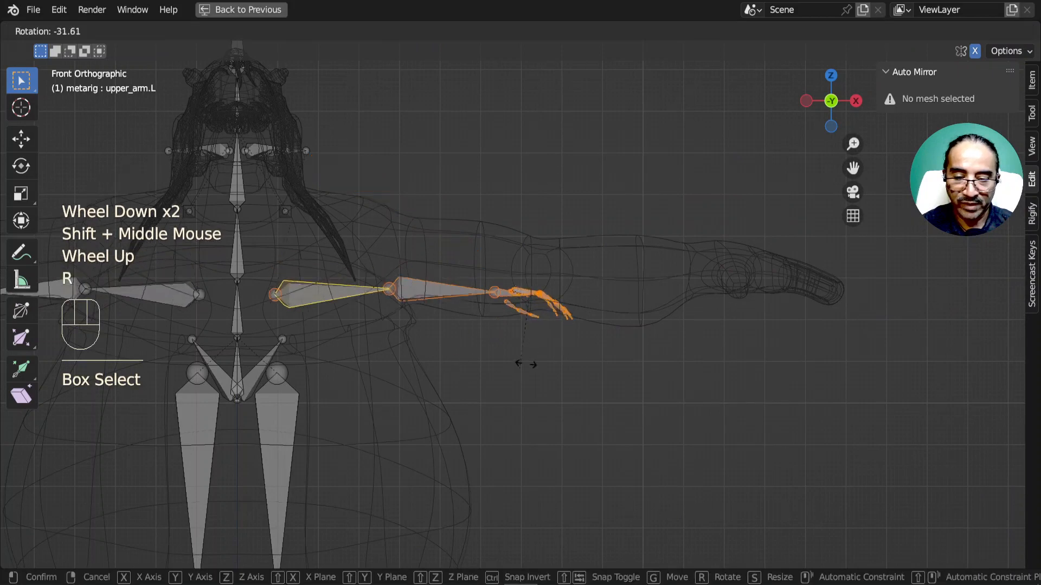
right_click(624, 361)
key("r")
left_click(660, 304)
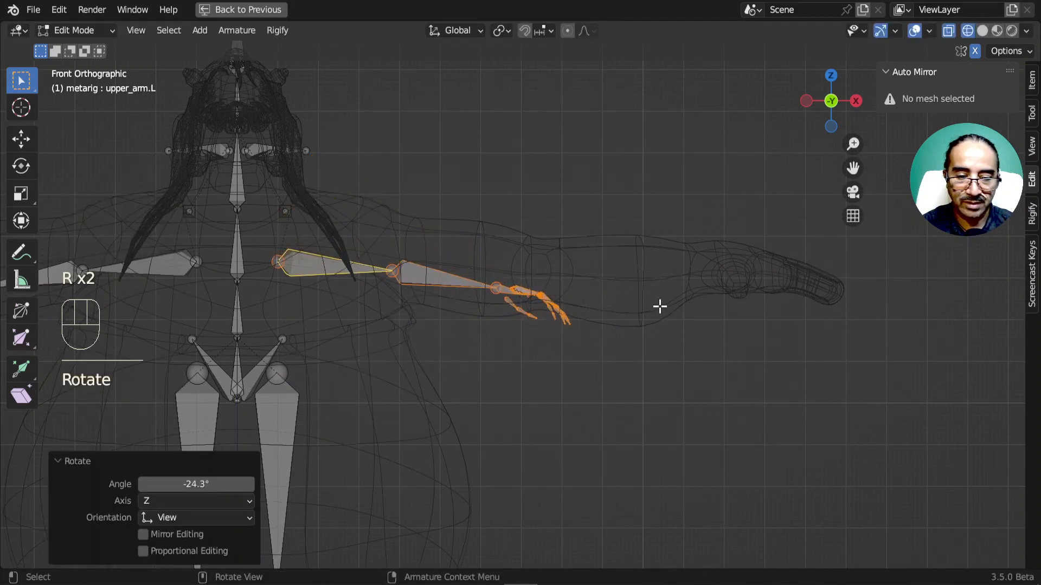
Step: Scale the left arm bones by 1.5 and move them outward and up inside the mesh arm in front view
key("g")
left_click(781, 290)
key("s")
left_click(861, 304)
key("g")
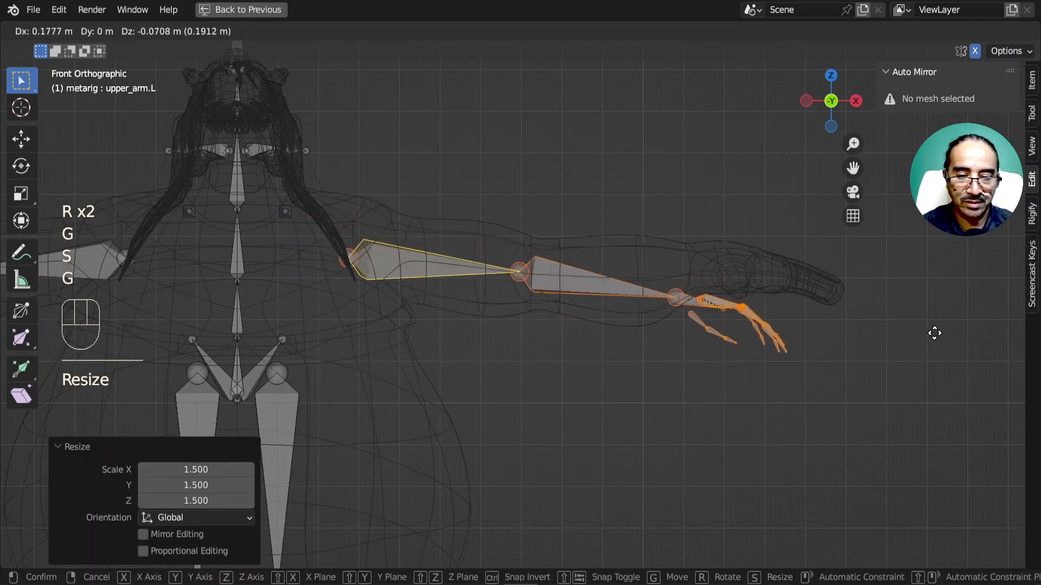
left_click(935, 332)
key("g")
left_click(939, 333)
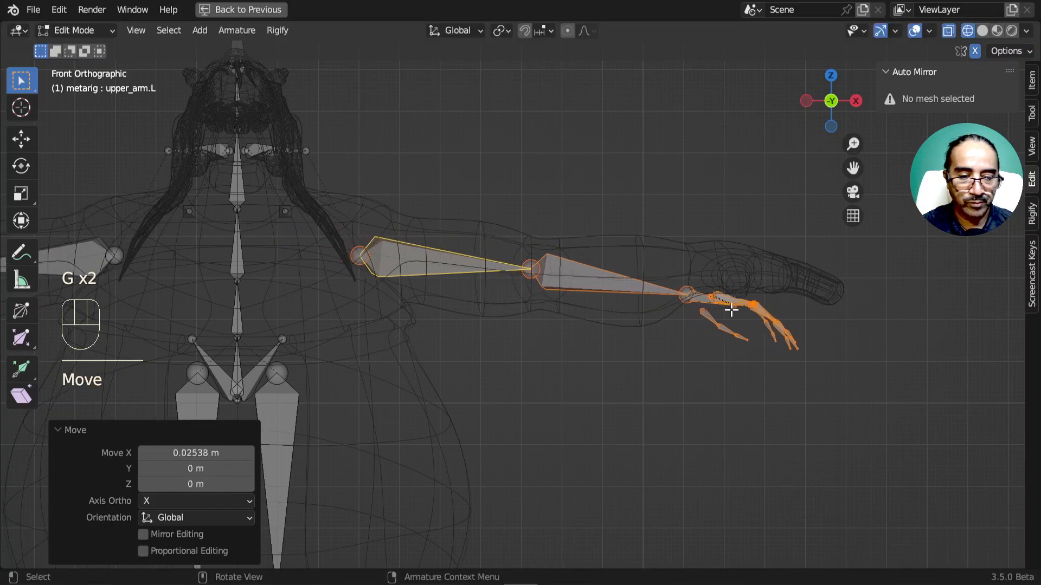
key("g")
left_click(749, 299)
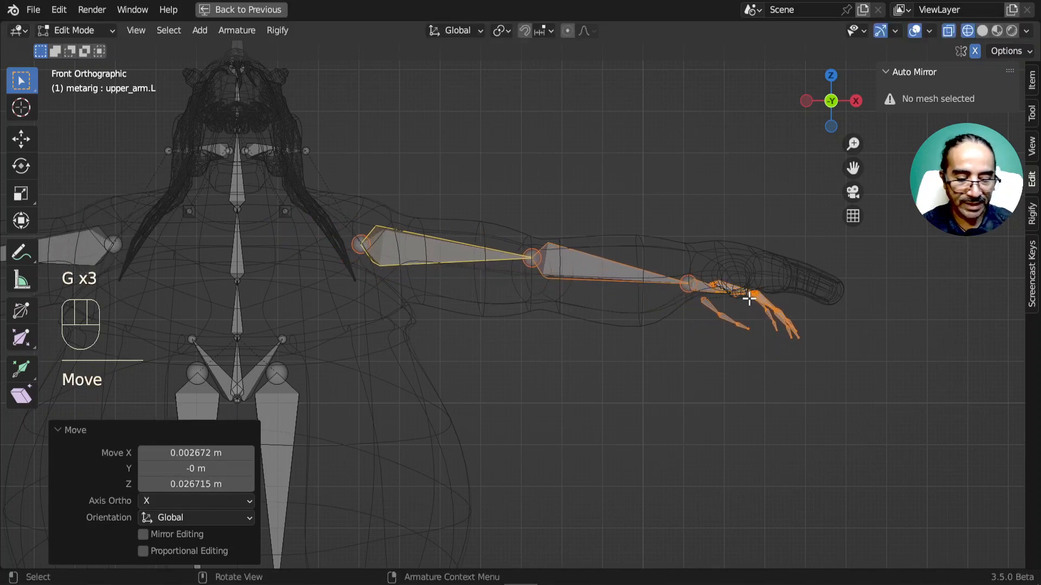
Step: Rotate and move the left arm bones in top view until they run along the middle of the mesh arm
key("KP_3")
key("KP_7")
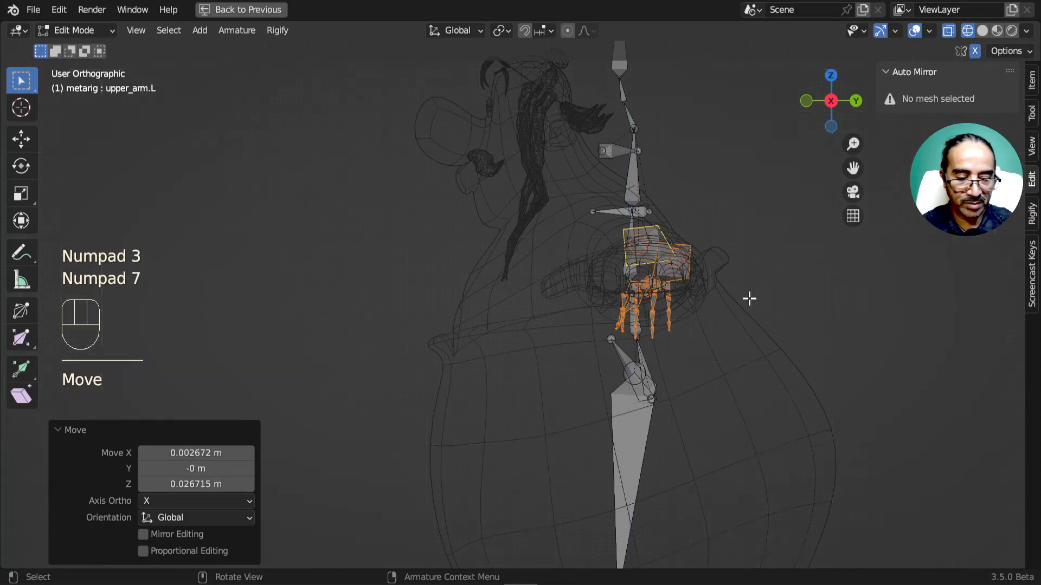
middle_click_drag(696, 276, 699, 422, "shift")
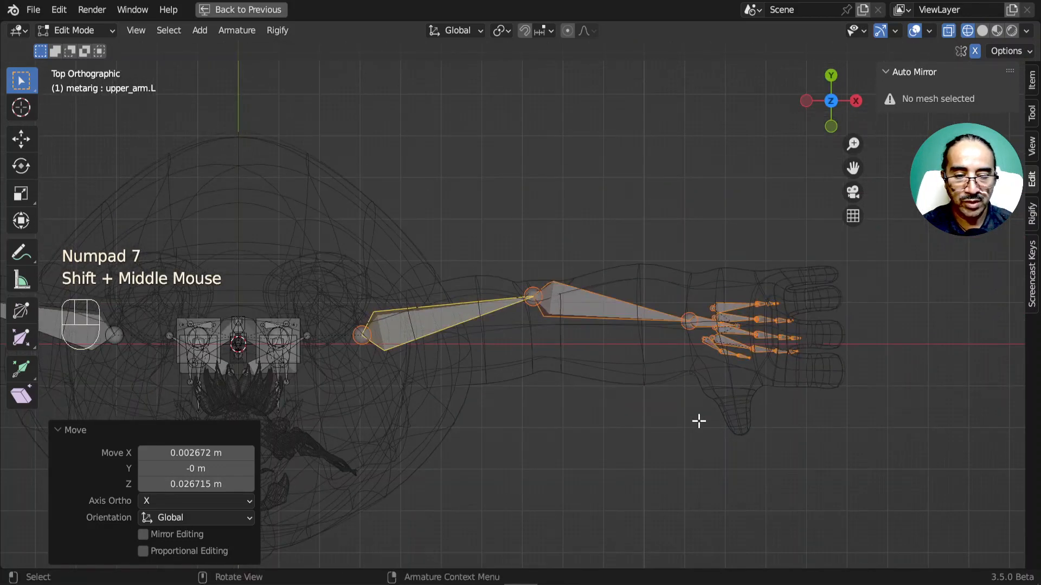
key("r")
left_click(859, 415)
key("g")
left_click(856, 446)
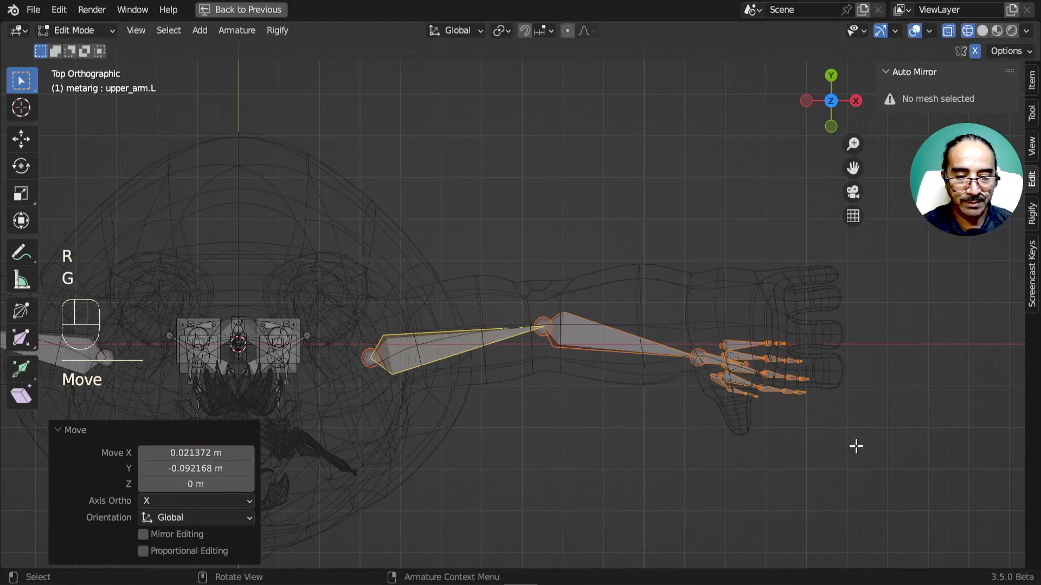
key("r")
left_click(855, 425)
key("g")
left_click(835, 399)
middle_click_drag(834, 397, 821, 392, "shift")
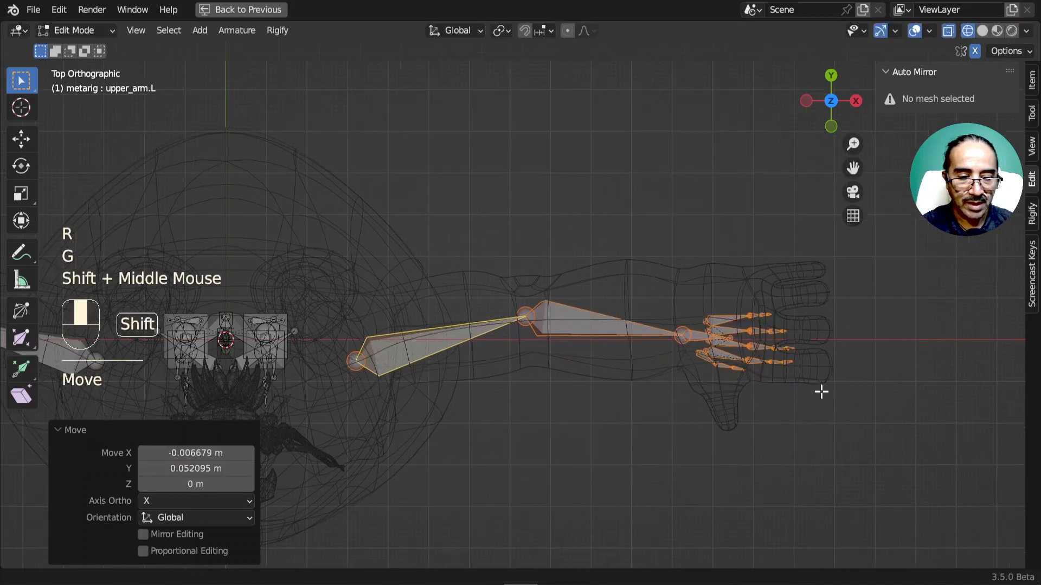
Step: Select only the palm, finger and thumb bones of the left hand, leaving out the hand bone
scroll(729, 380, "up", 2)
middle_click_drag(752, 261, 631, 301, "shift")
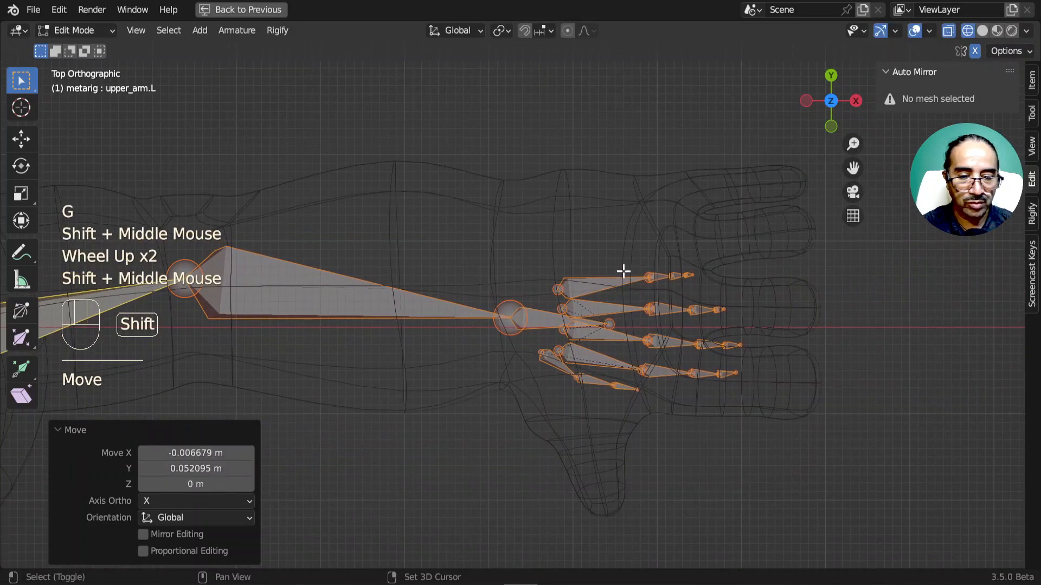
left_click_drag(536, 198, 806, 434)
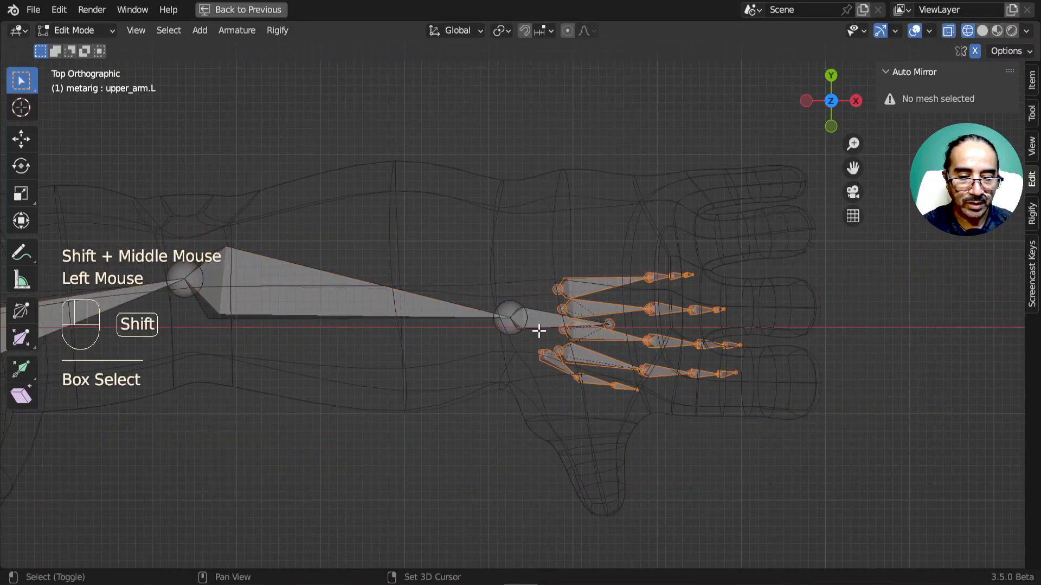
left_click(655, 321, "shift")
scroll(666, 343, "up", 2)
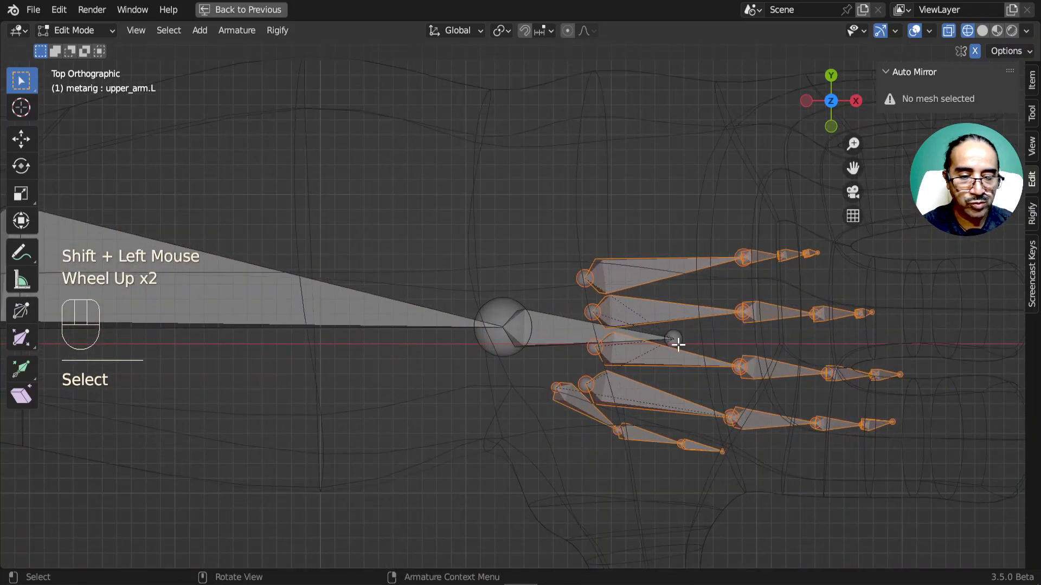
Step: Scale the selected hand bones by about 1.805 and move them about 0.06 m in X and 0.035 m in Y
scroll(705, 407, "down", 2)
key("s")
key("g")
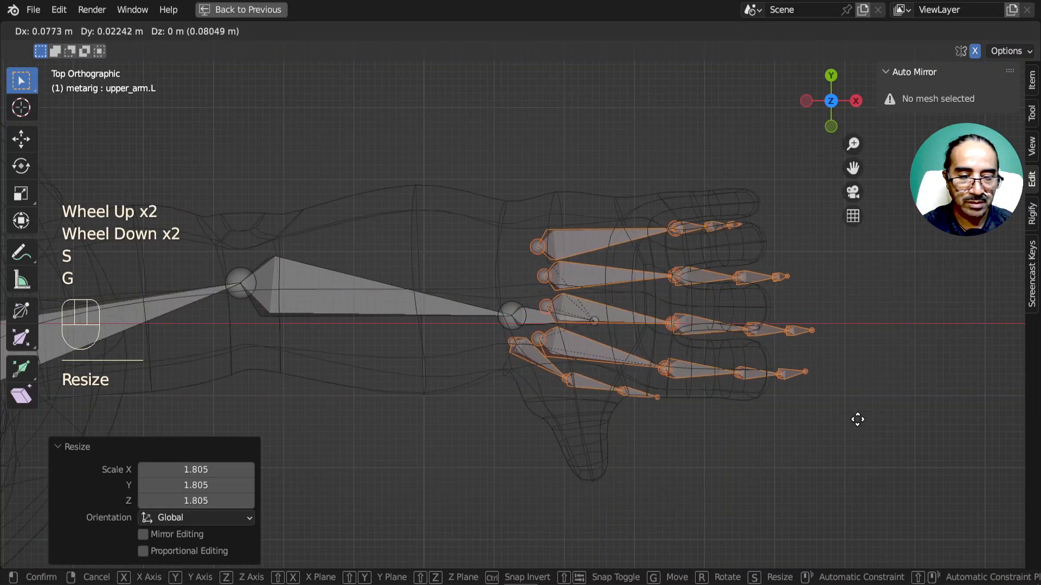
left_click(846, 409)
middle_click_drag(844, 408, 623, 399)
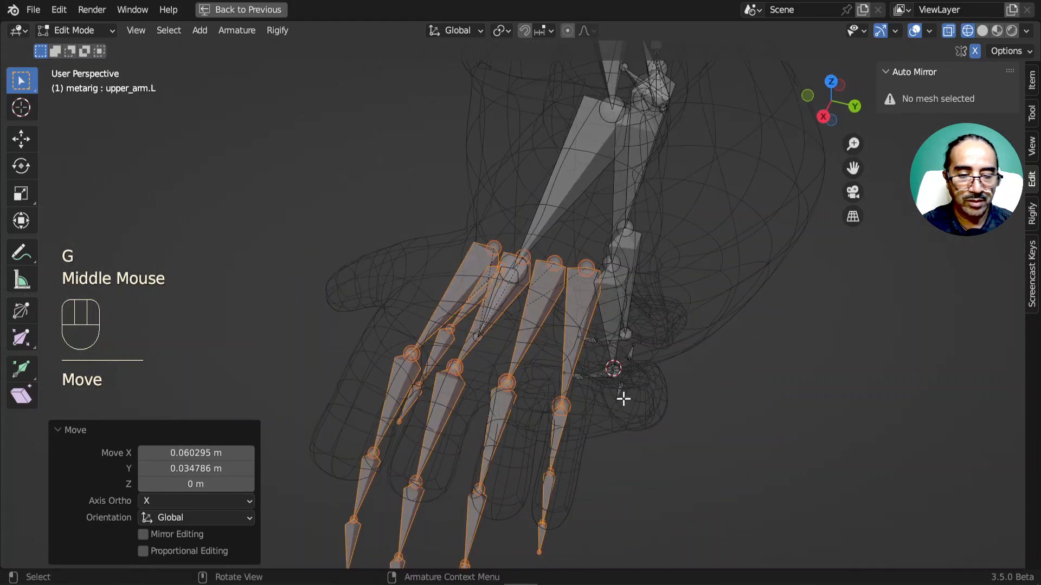
middle_click_drag(642, 449, 776, 445)
key("KP_7")
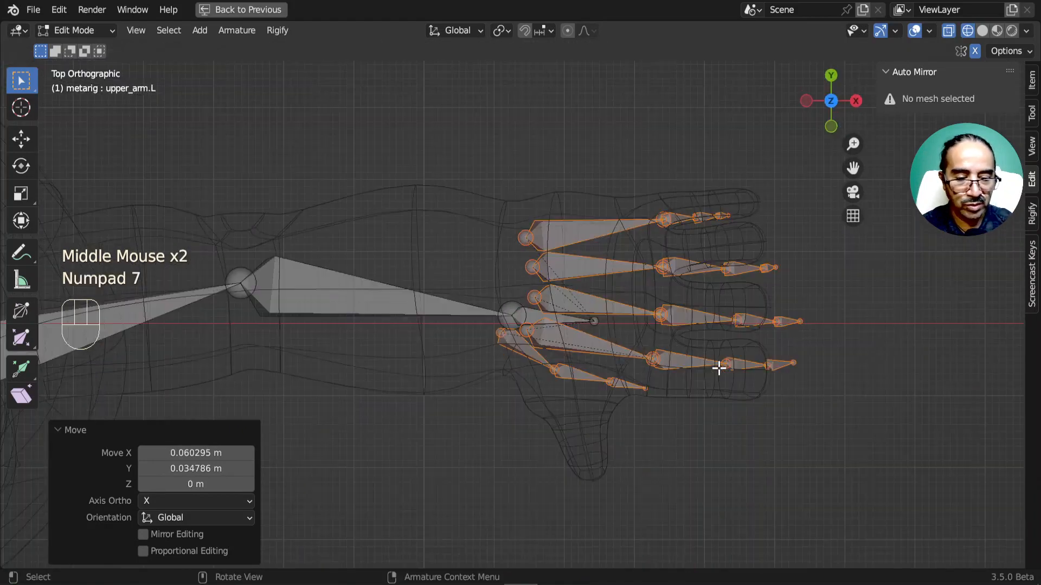
Step: Select the pinky chain with its palm bone, move it into the outermost mesh finger and rotate it by about 1.11°
scroll(719, 368, "up", 2)
middle_click_drag(719, 368, 515, 421, "shift")
left_click(603, 256)
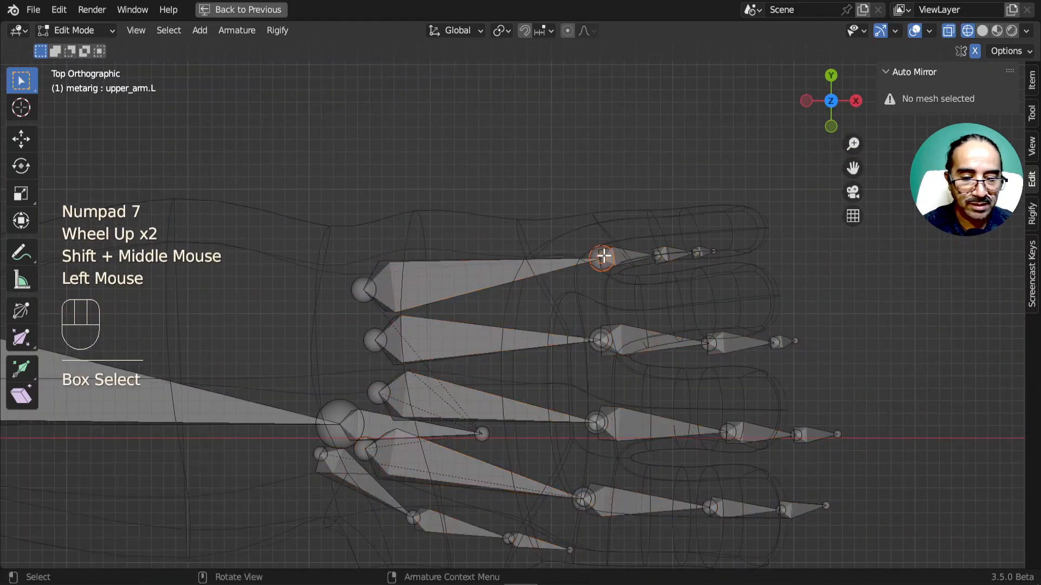
left_click_drag(318, 203, 596, 286)
key("g")
left_click_drag(574, 187, 769, 279, "shift")
key("g")
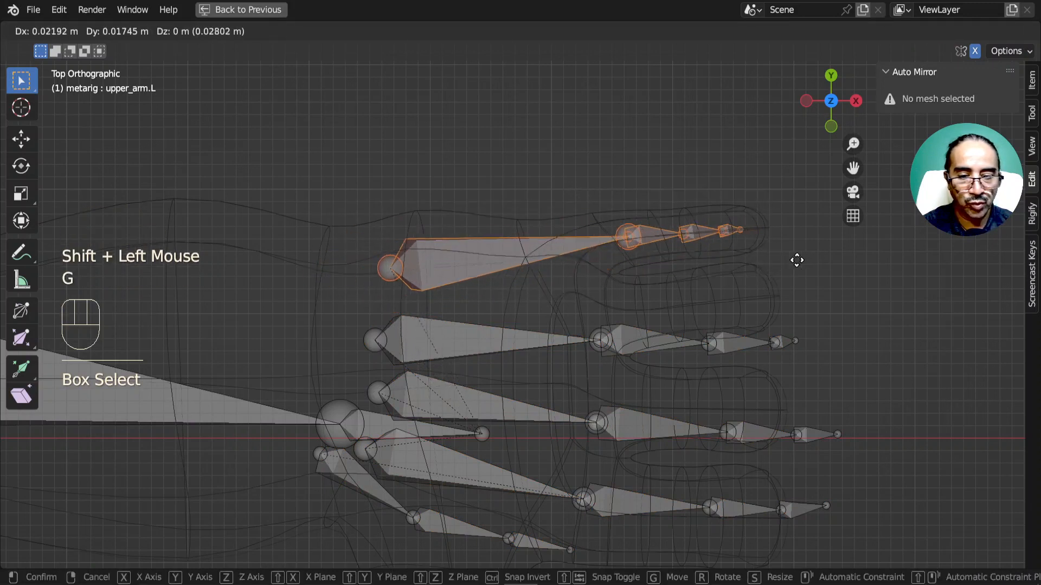
key("r")
left_click(809, 261)
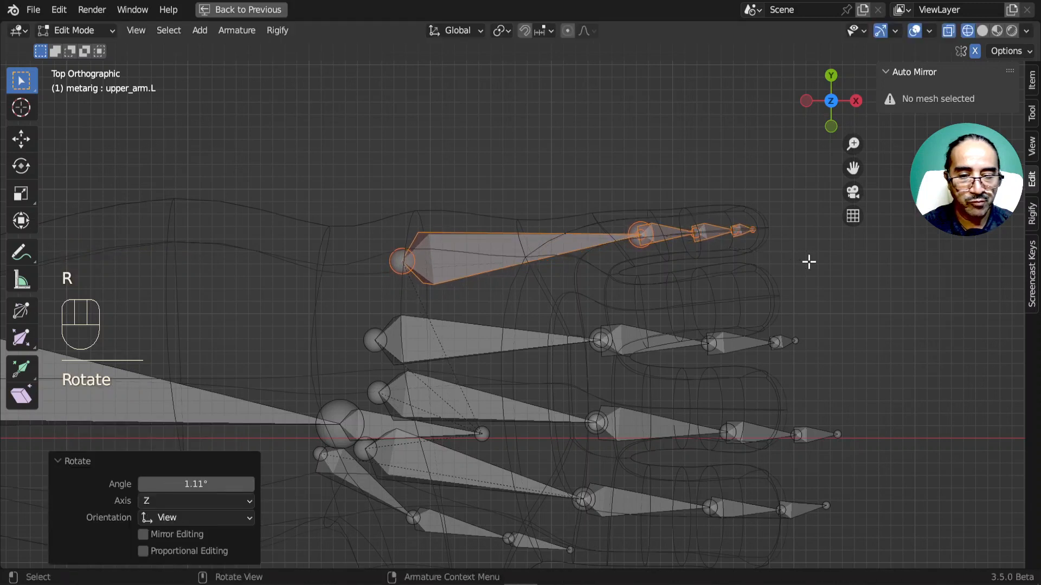
Step: Select the palm.03.L finger chain, scale it down and move it about -0.028 m in X and 0.027 m in Y
left_click(594, 339)
key("l")
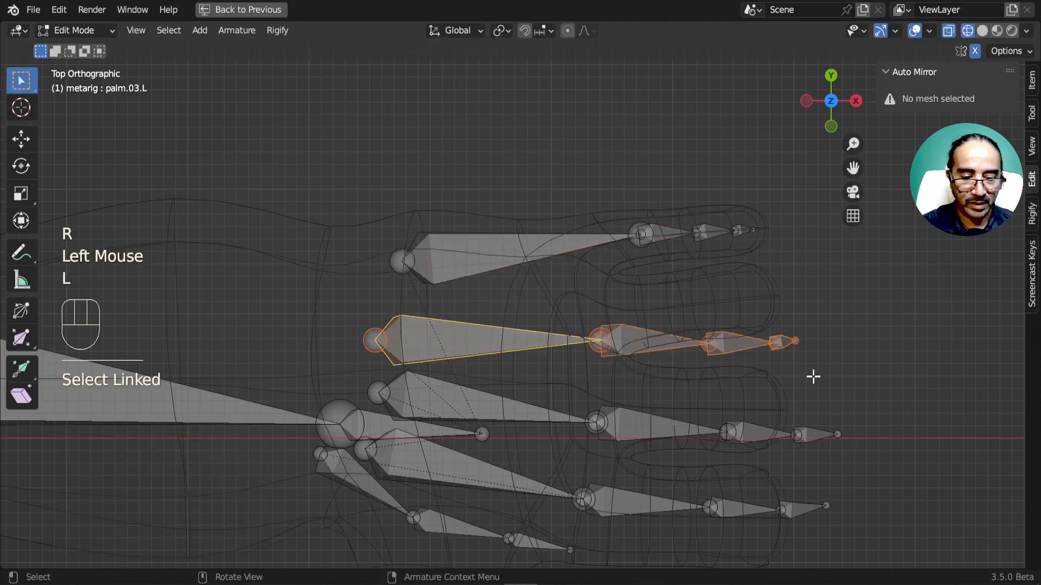
key("s")
left_click(828, 367)
key("g")
left_click(792, 332)
Step: Rotate and nudge the palm.03.L finger chain in top view to line it up with the mesh finger beside the pinky
key("r")
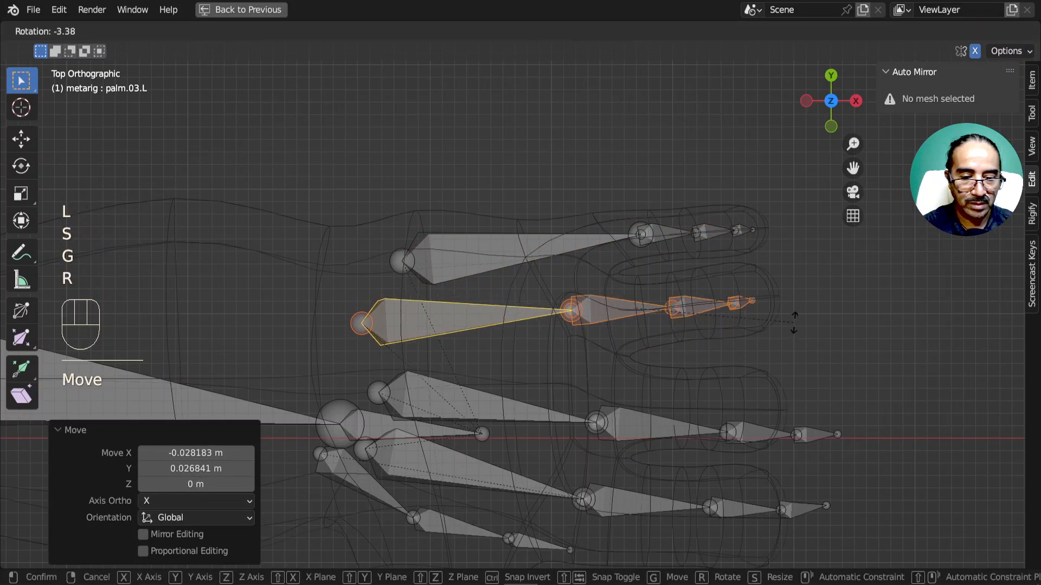
left_click(803, 323)
key("g")
left_click(807, 318)
key("r")
left_click(811, 314)
key("g")
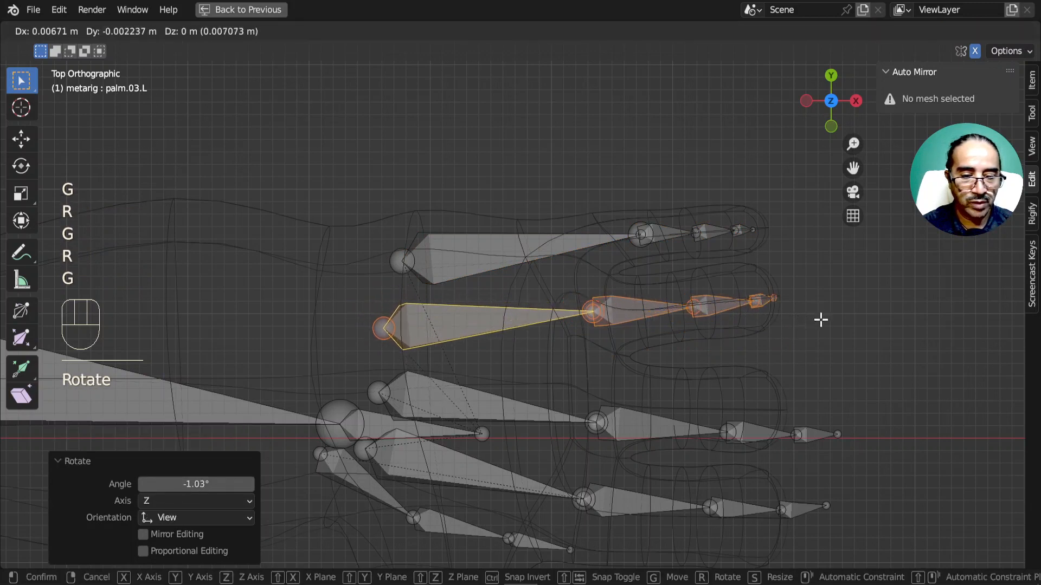
left_click(816, 322)
key("KP_1")
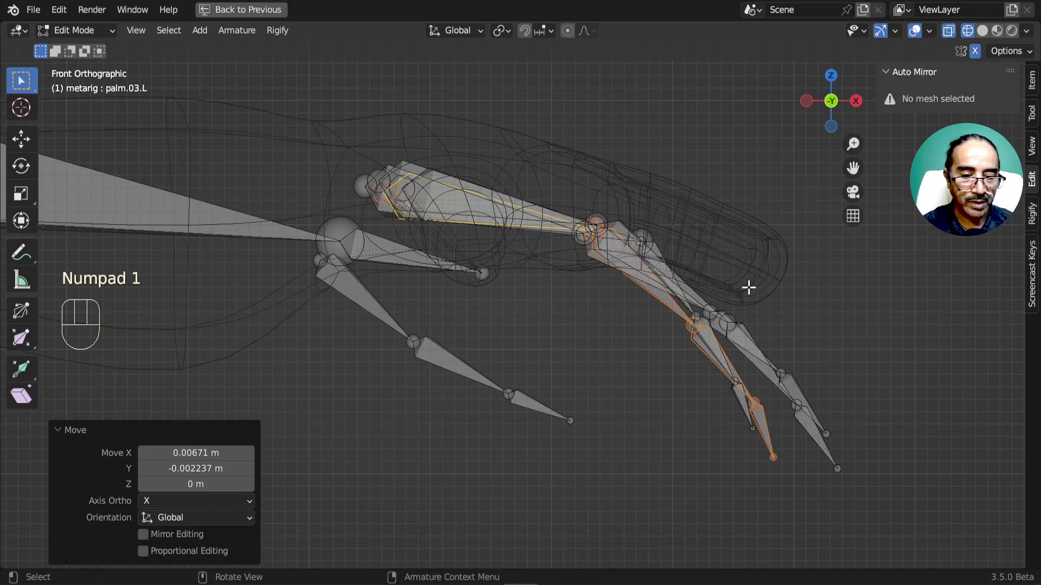
key("r")
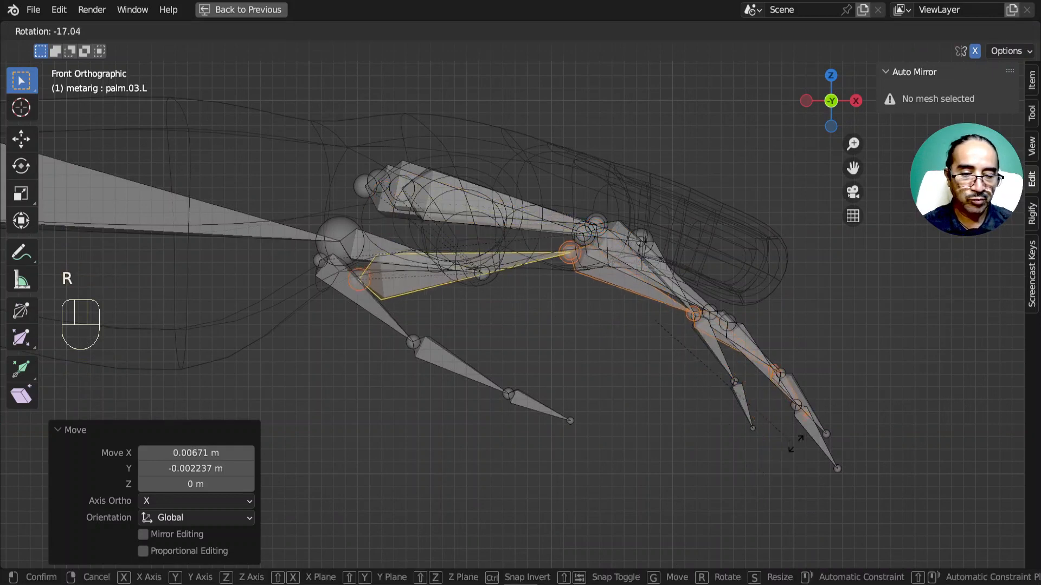
right_click(800, 469)
key("s")
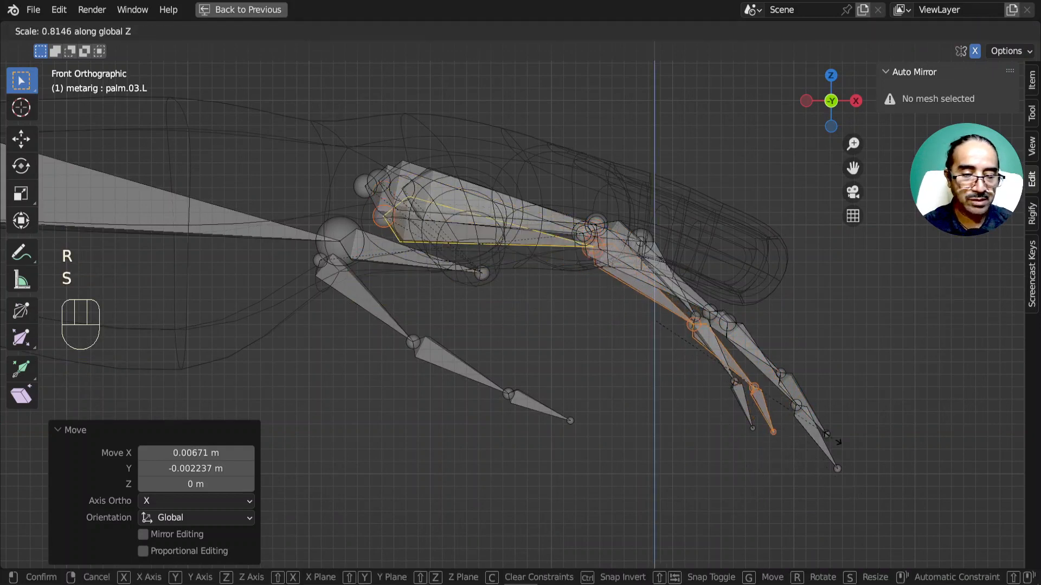
right_click(831, 442)
Step: Select all four finger chains with their palm bones and scale them along Z to about 0.69 in front view
scroll(679, 272, "down", 2)
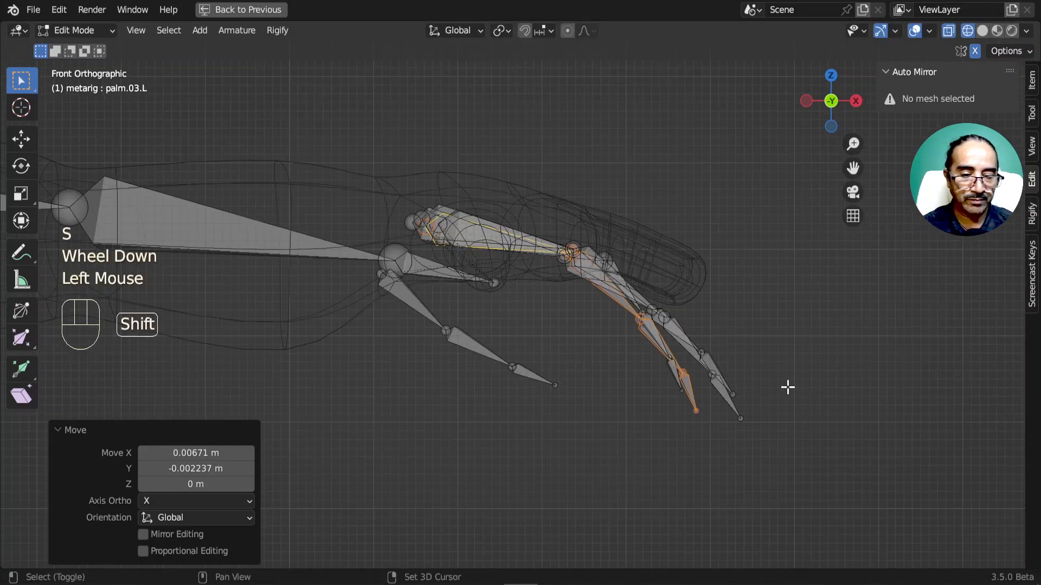
left_click_drag(803, 454, 562, 153)
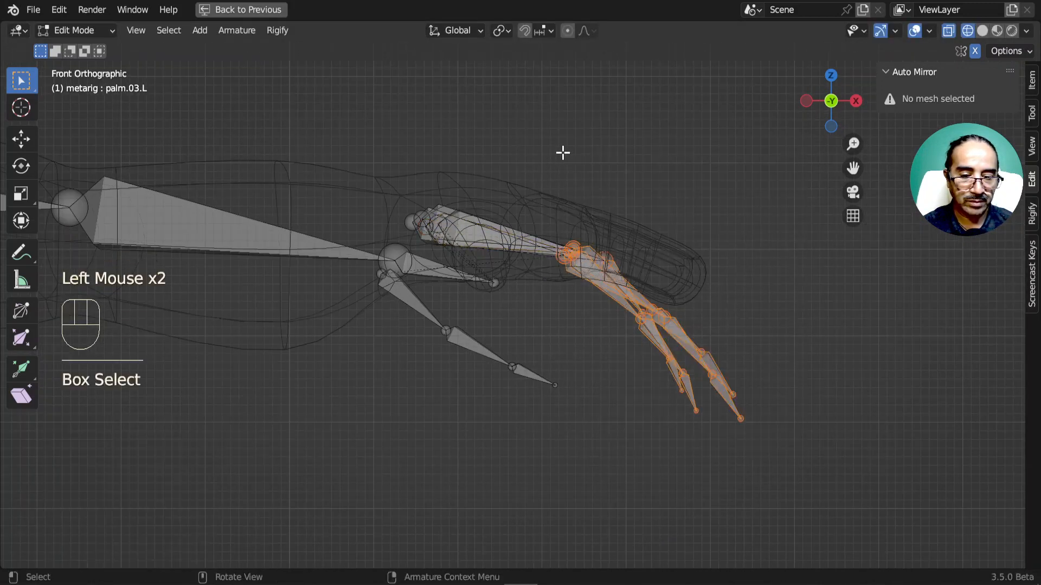
left_click_drag(382, 168, 607, 239, "shift")
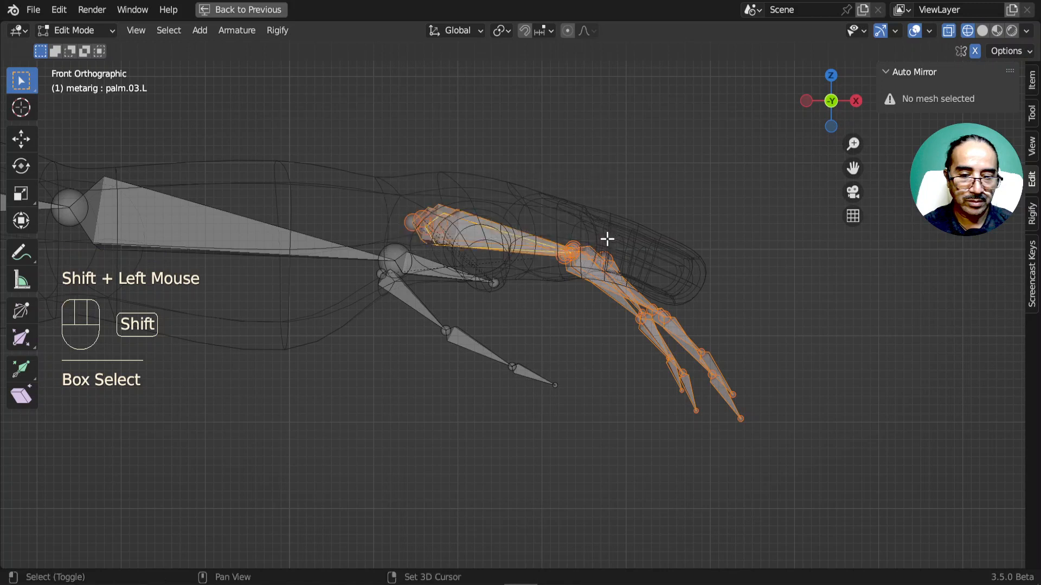
middle_click_drag(497, 198, 546, 311)
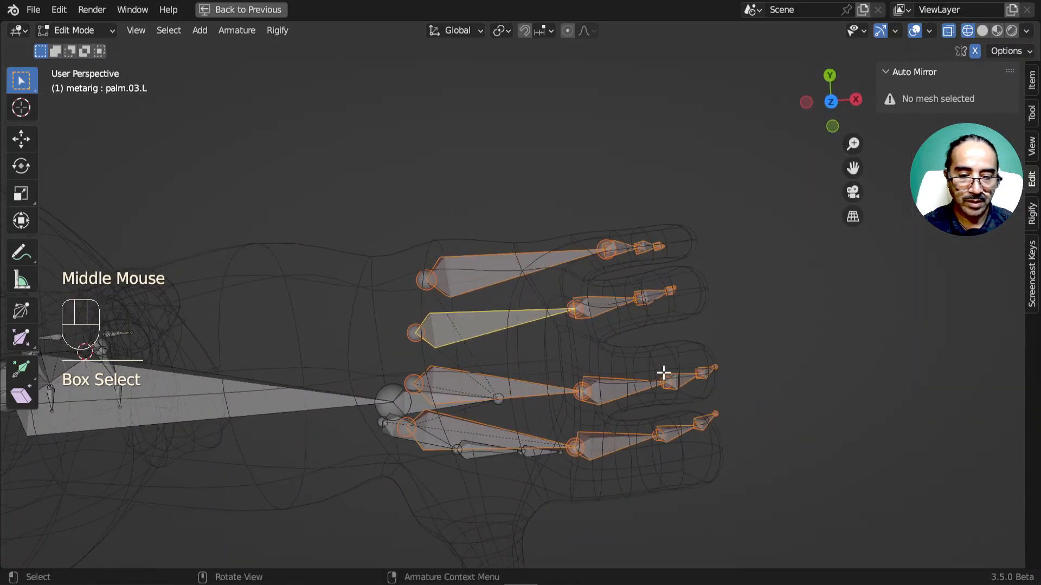
key("KP_3")
key("KP_1")
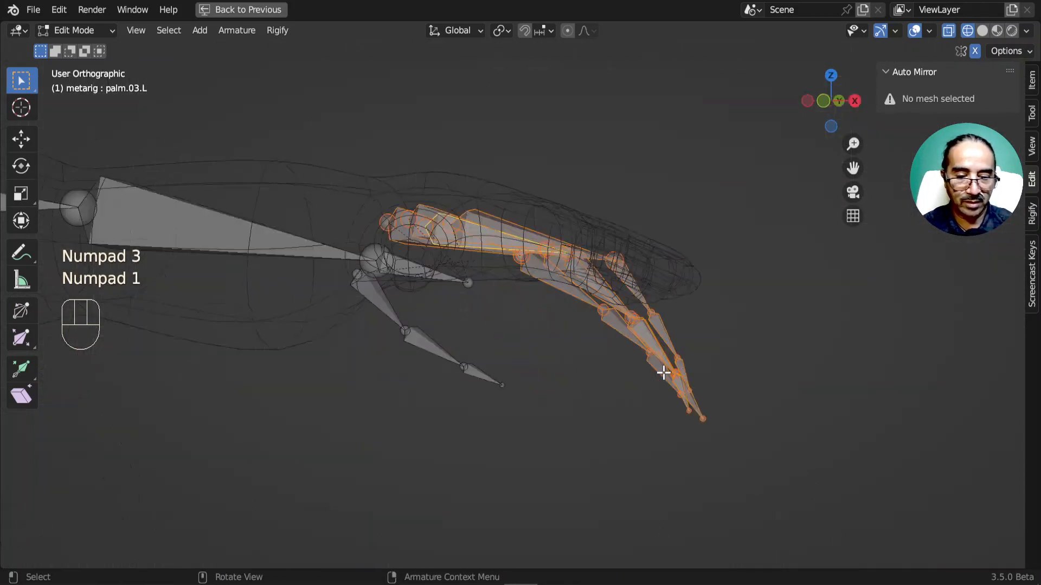
key("s")
key("z")
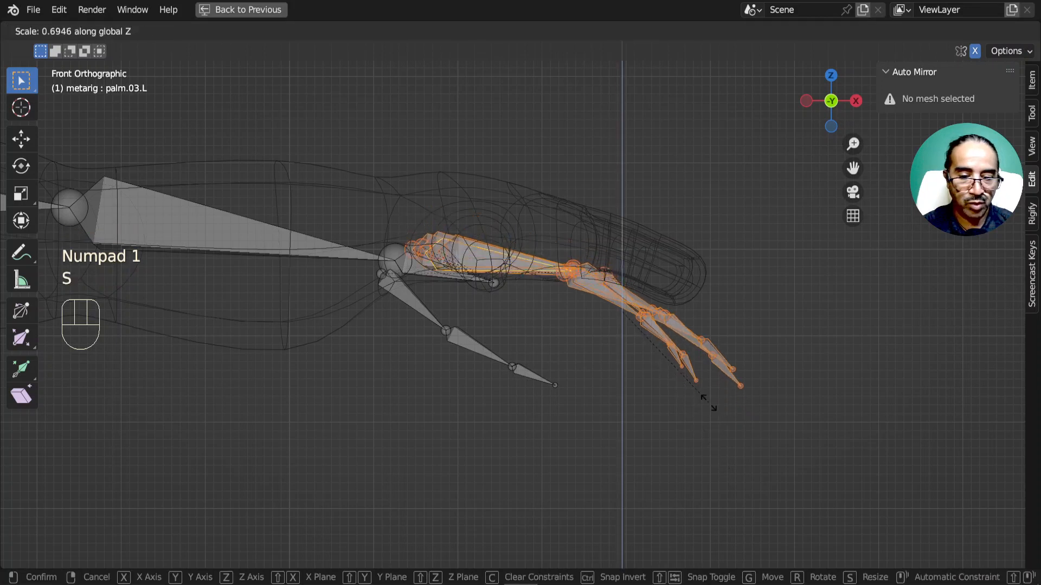
left_click(704, 400)
Step: Raise the selected hand bones about 0.0425 m, rotate them -5.32° and nudge them about -0.0045 m in X and 0.012 m in Z
key("g")
key("z")
left_click(694, 360)
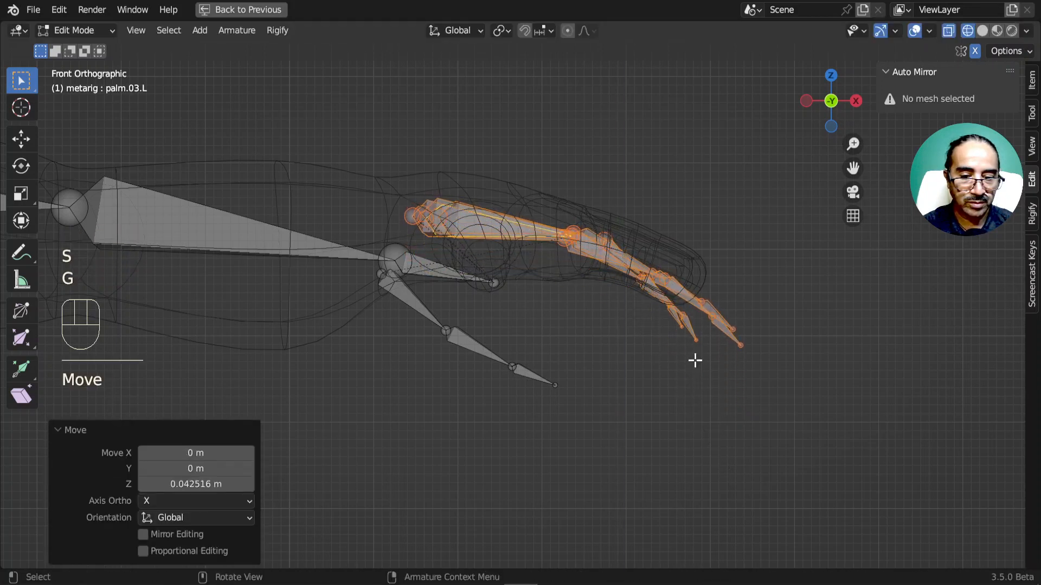
key("r")
left_click(739, 355)
key("g")
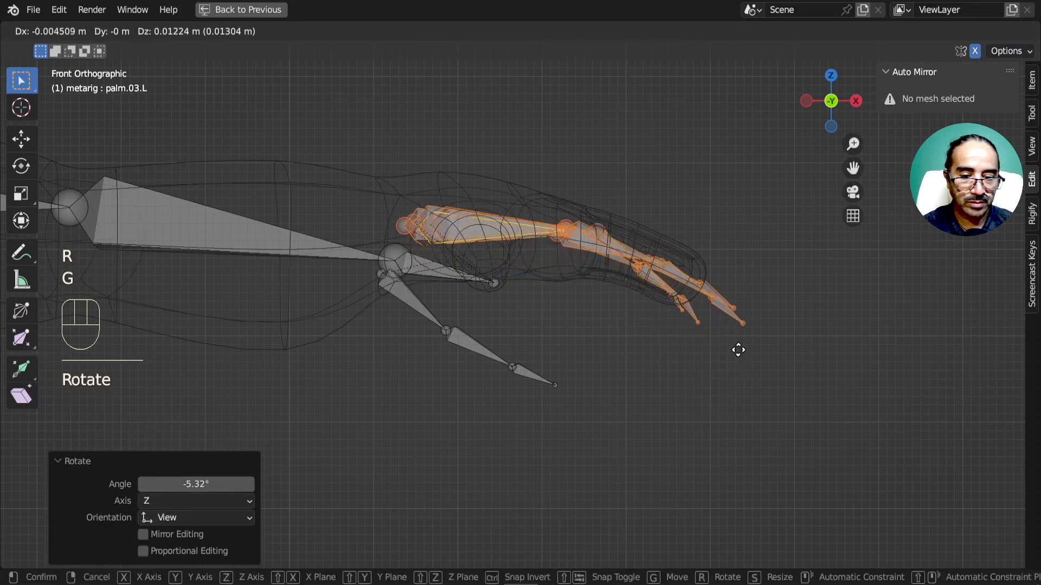
left_click(700, 317)
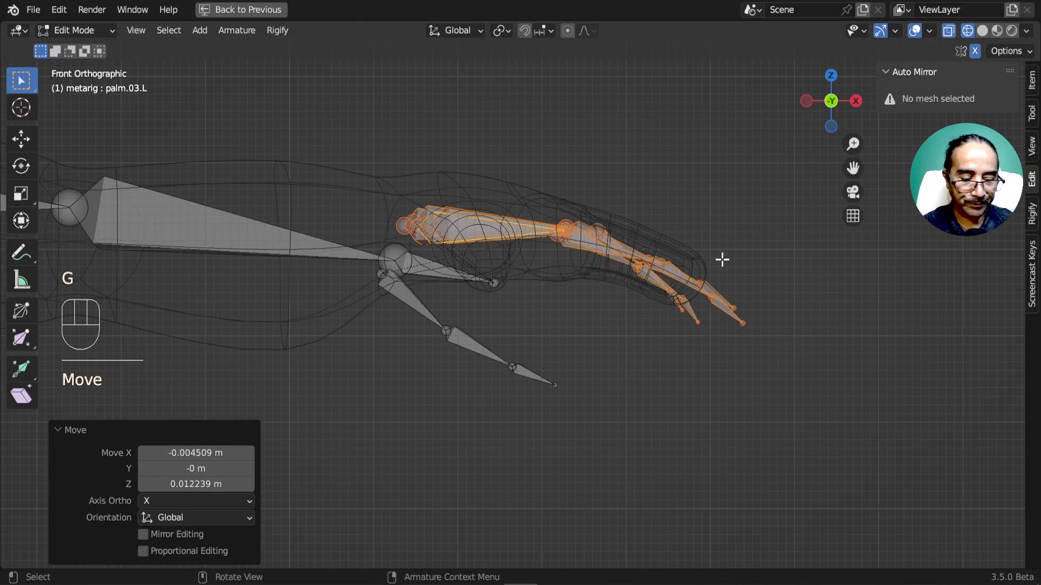
Step: Select the middle finger bones together with palm.02.L in top view and scale the chain by 0.837
key("KP_7")
scroll(741, 351, "up", 1)
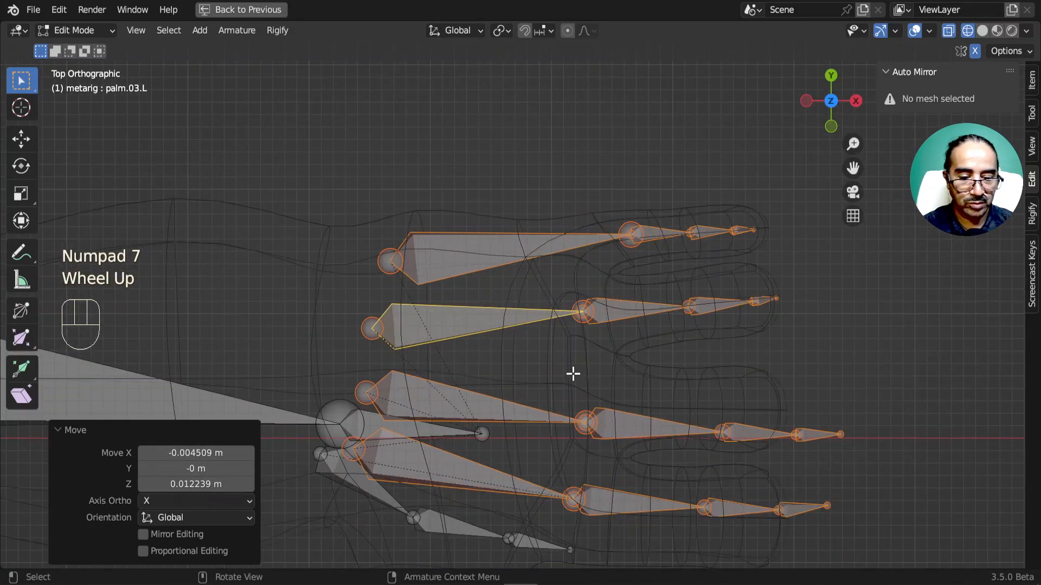
left_click_drag(548, 361, 921, 455)
left_click(538, 414, "shift")
key("s")
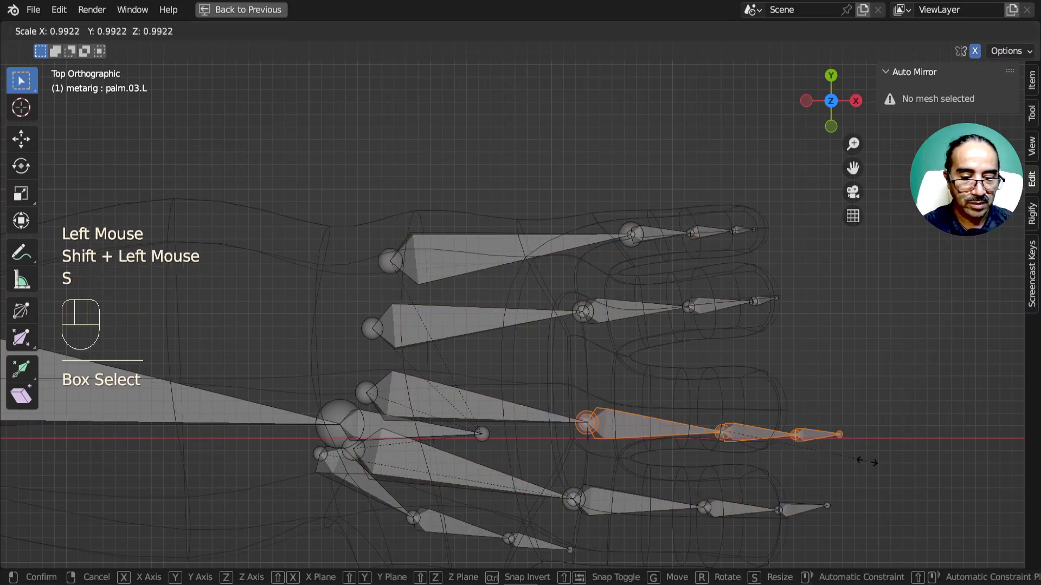
left_click(863, 459)
left_click(512, 410, "shift")
key("s")
left_click(799, 477)
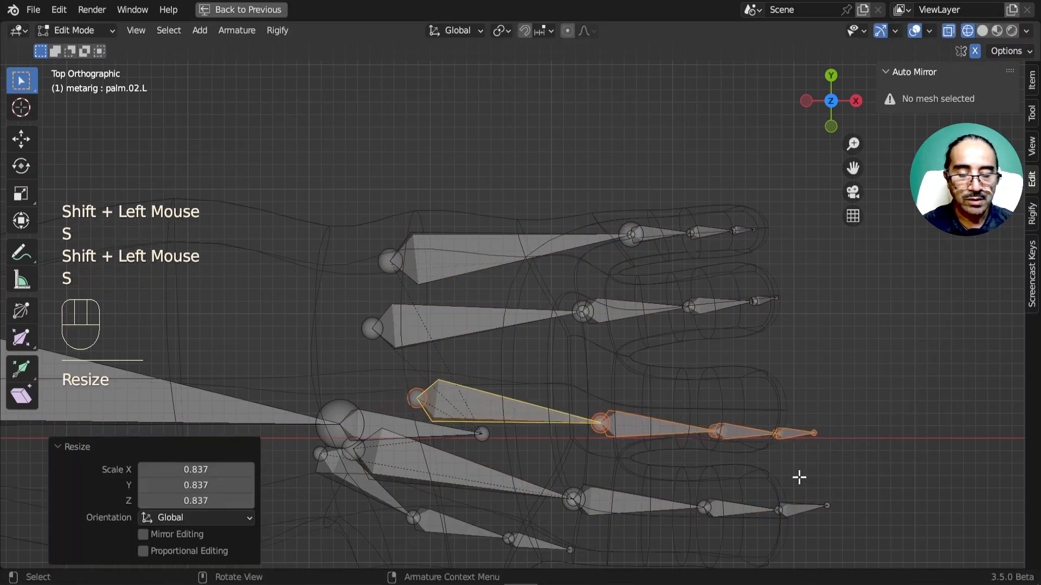
Step: Fit the palm.02.L chain into the middle mesh finger by moving and slightly rotating it, scaling it by 0.946 and again by 0.880
key("g")
left_click(840, 457)
key("s")
left_click(835, 458)
key("r")
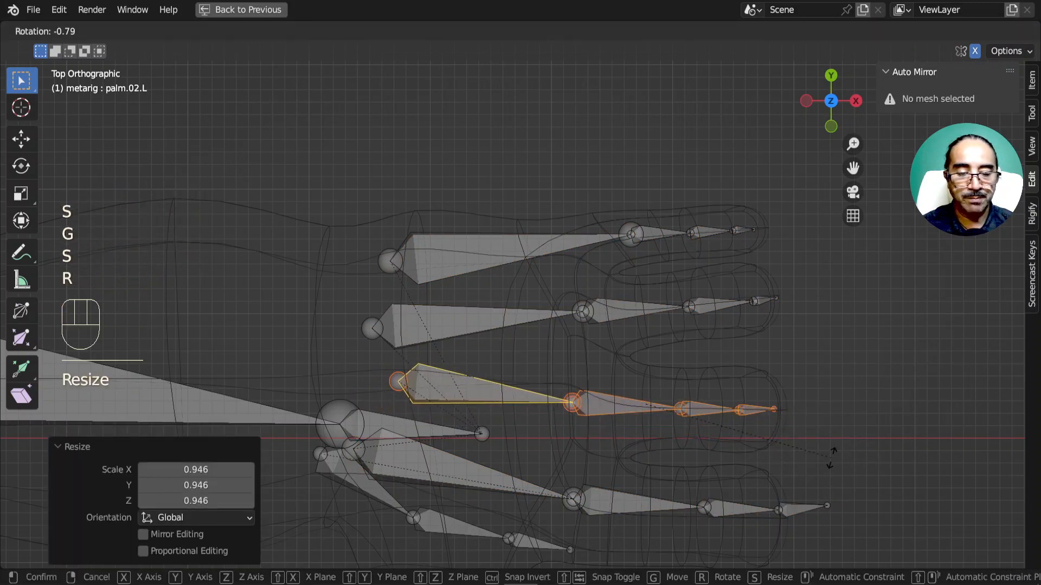
left_click(833, 457)
key("g")
left_click(845, 458)
key("s")
left_click(819, 458)
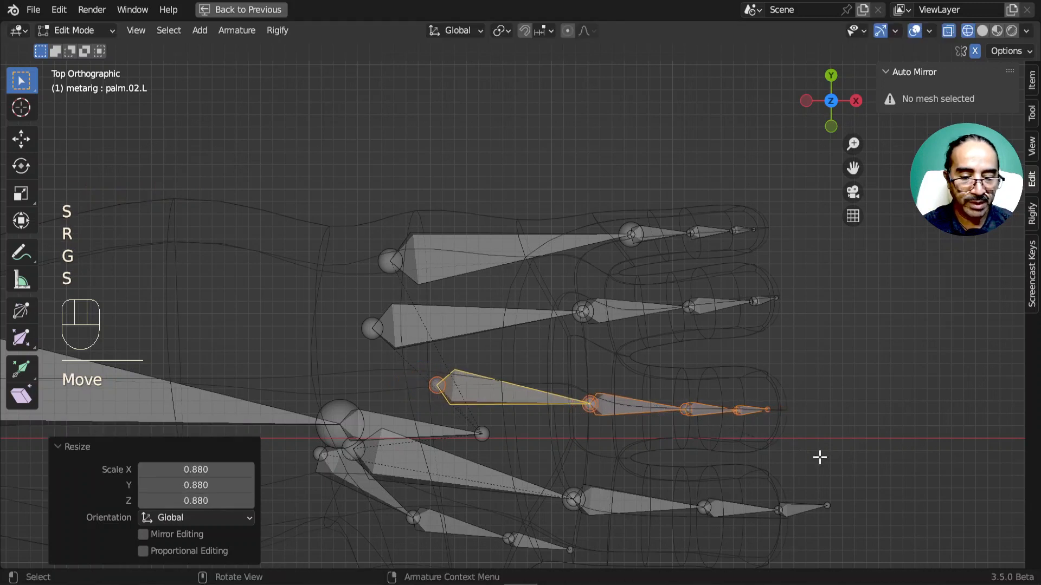
Step: Nudge the palm.02.L chain along the middle finger, scale it by 1.064 and rotate it slightly to follow the finger's axis
key("g")
left_click(825, 458)
key("g")
left_click(825, 458)
key("s")
left_click(832, 457)
key("r")
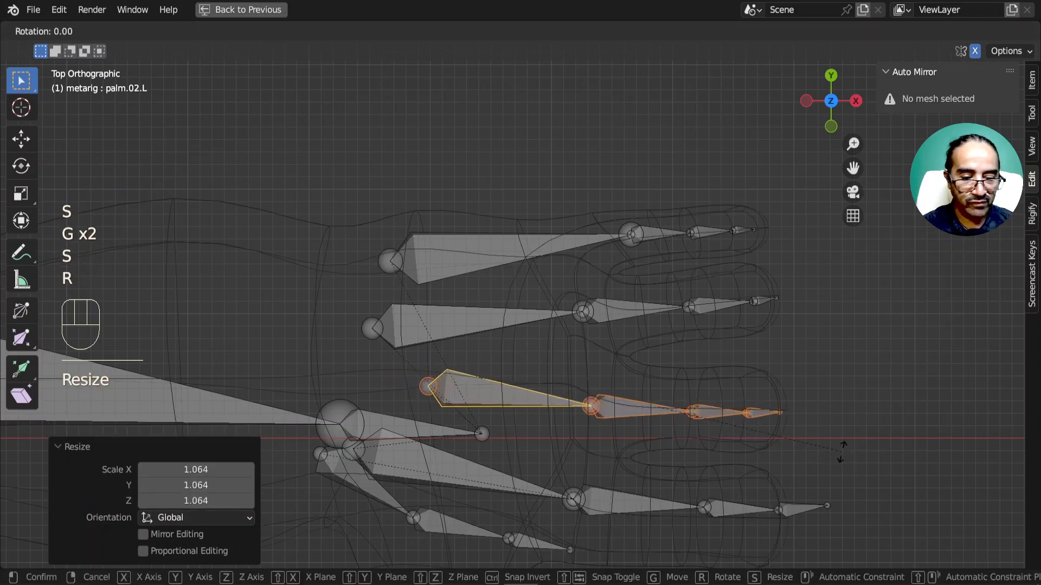
left_click(821, 428)
Step: Select the whole palm.03.L finger chain, scale it by 0.880 and rotate it 1.64° to fit the ring finger
left_click(518, 313)
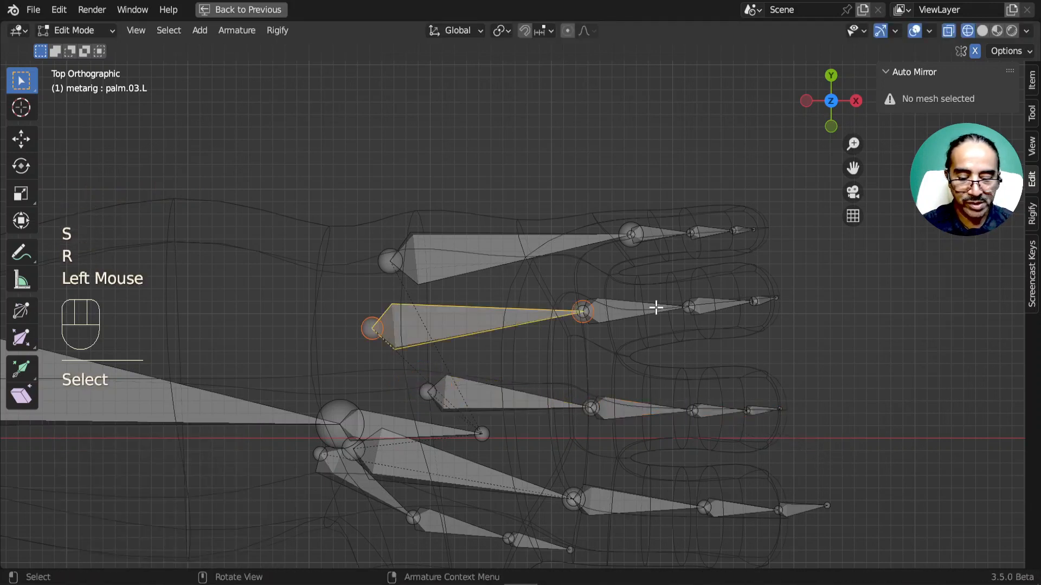
key("l")
key("s")
key("g")
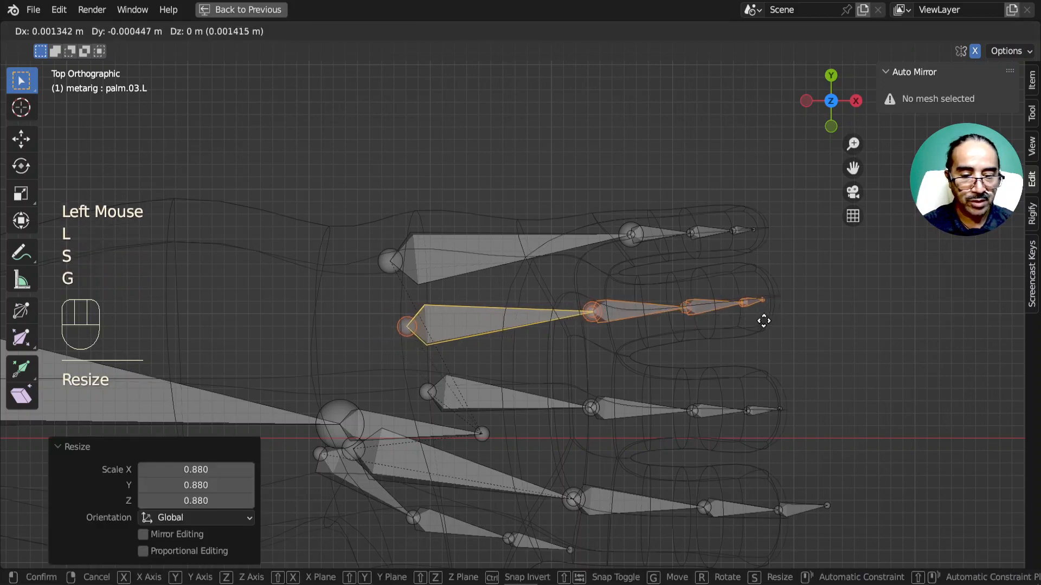
key("r")
left_click(770, 321)
Step: Leave armature editing and open the body mesh for editing in face select mode
middle_click_drag(755, 414, 666, 288)
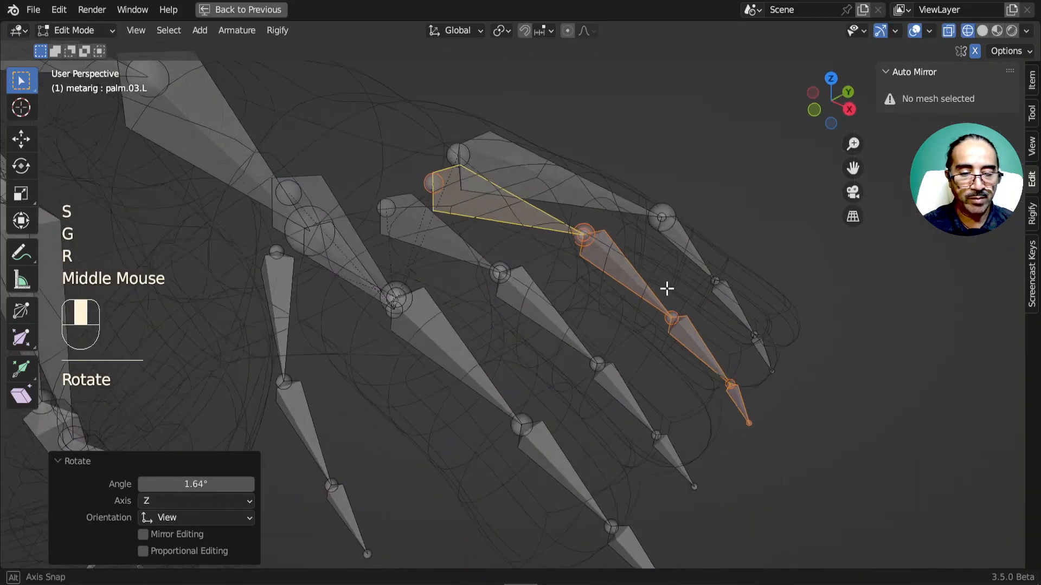
scroll(652, 398, "down", 1)
middle_click_drag(653, 397, 693, 414)
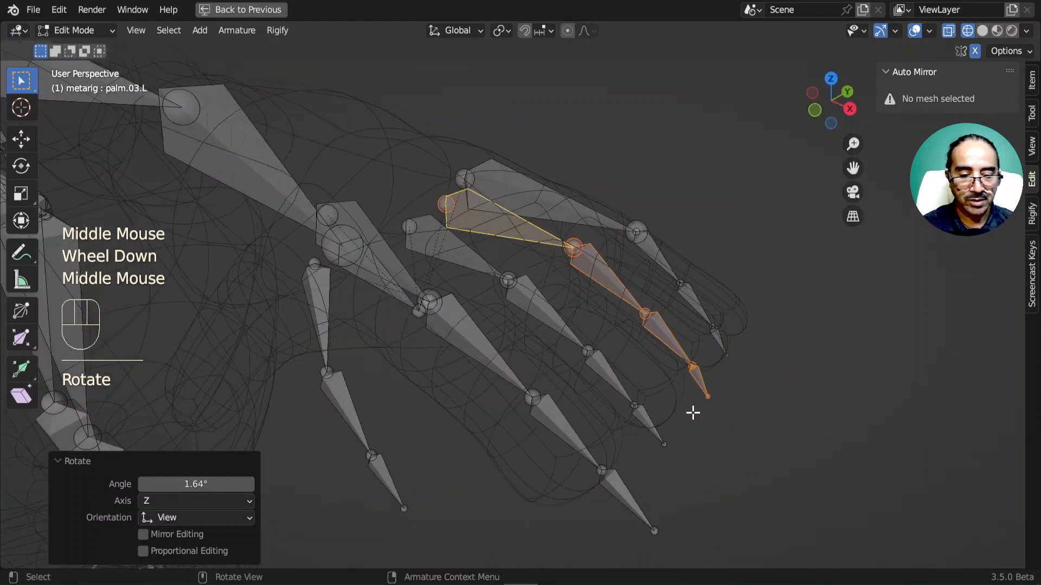
key("Tab")
left_click(653, 398)
key("Tab")
left_click(662, 419)
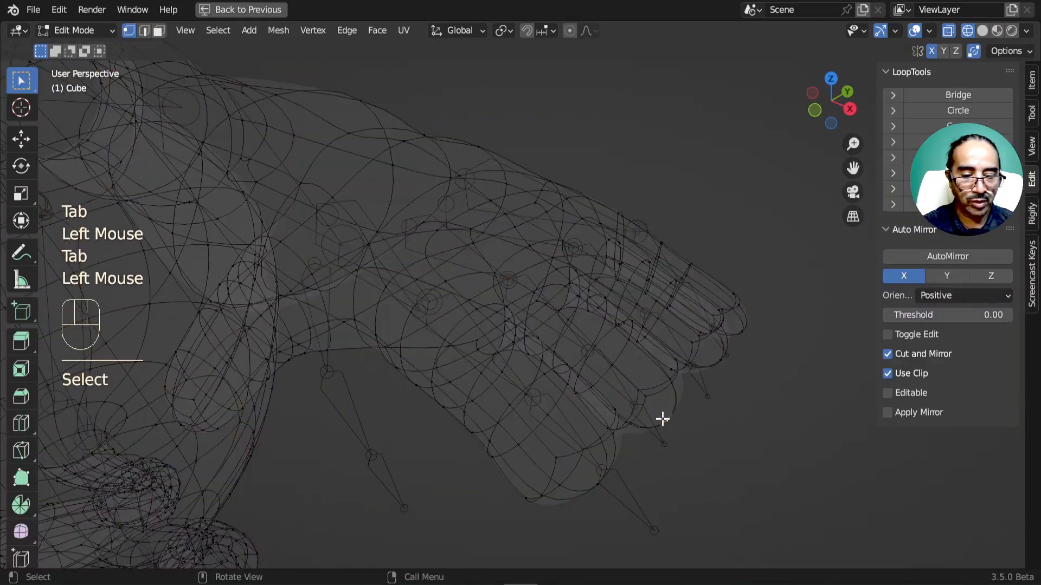
key("2")
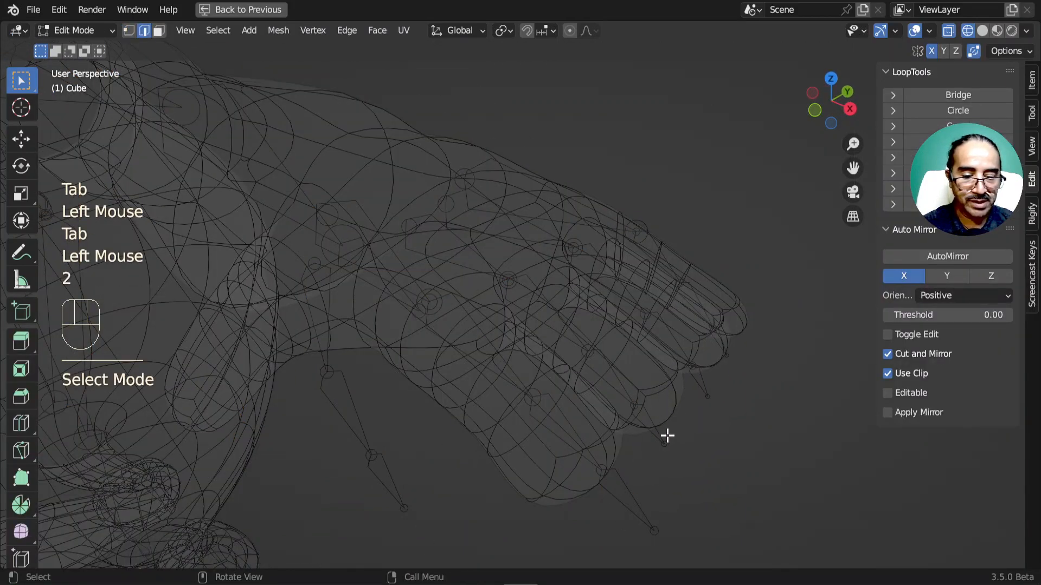
key("3")
Step: Switch the viewport to solid shading and select the end faces of the mesh's middle fingertip
left_click(667, 435)
middle_click_drag(667, 435, 676, 433)
key("ctrl+Tab")
left_click(558, 459)
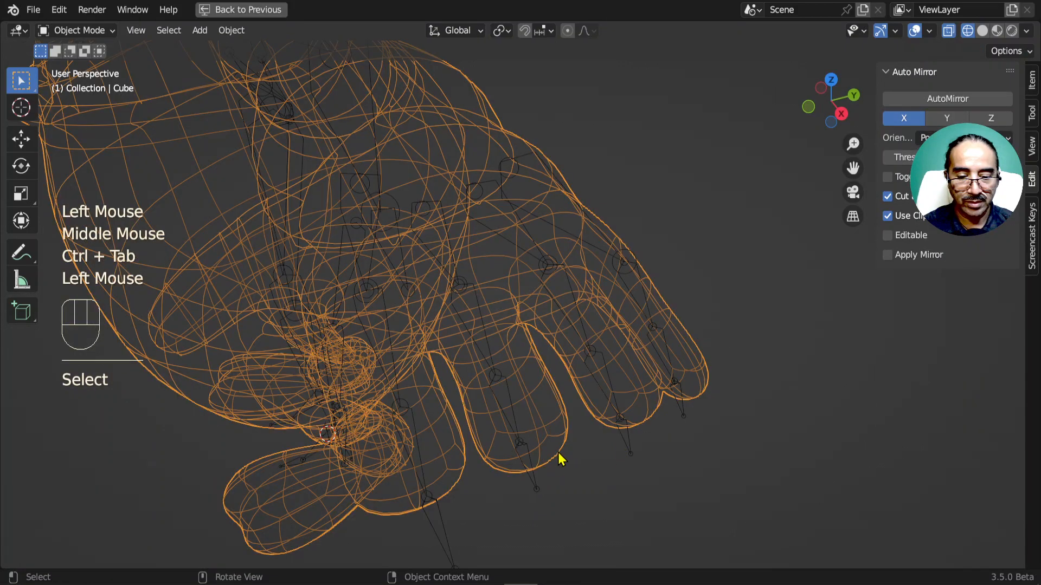
key("Tab")
left_click(536, 442)
middle_click_drag(536, 442, 580, 434)
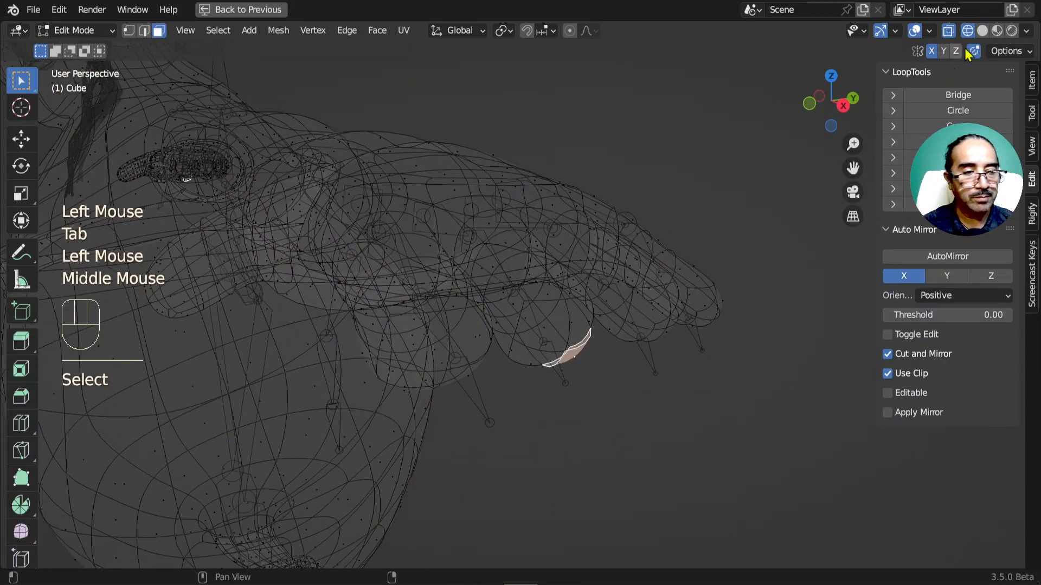
left_click(982, 32)
middle_click_drag(690, 342, 650, 346)
left_click_drag(475, 341, 501, 358)
middle_click_drag(522, 366, 544, 421)
Step: Extend the middle fingertip in front view by moving its faces about 0.036 m in X and -0.021 m in Z
key("KP_7")
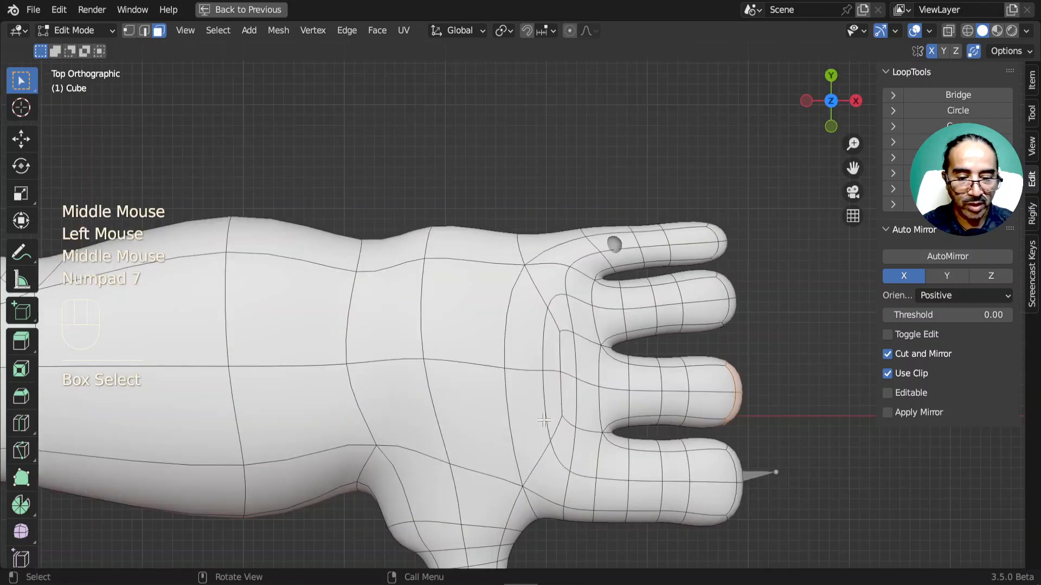
key("KP_1")
key("g")
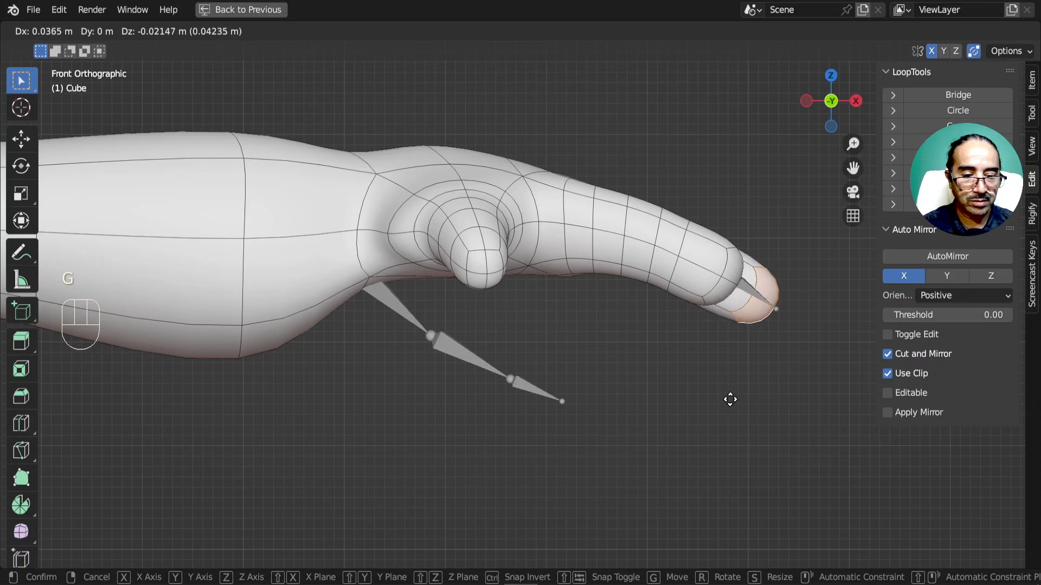
left_click(728, 401)
Step: Select the end faces of the index fingertip and move them about 0.0145 m in X and -0.008 m in Z
left_click(725, 292, "shift")
middle_click_drag(725, 292, 507, 279)
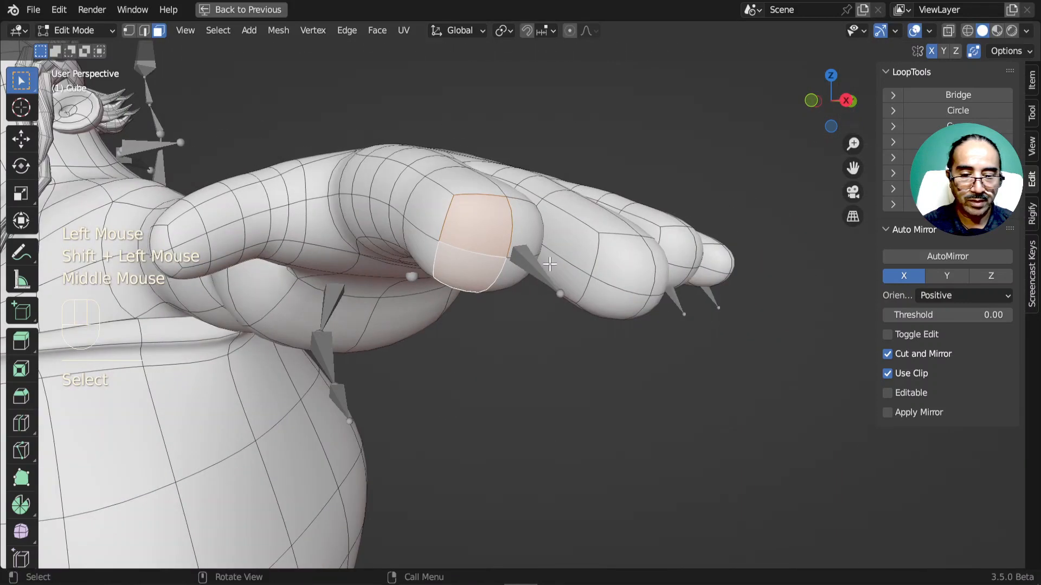
left_click(507, 279, "shift")
left_click(507, 279, "shift")
key("KP_1")
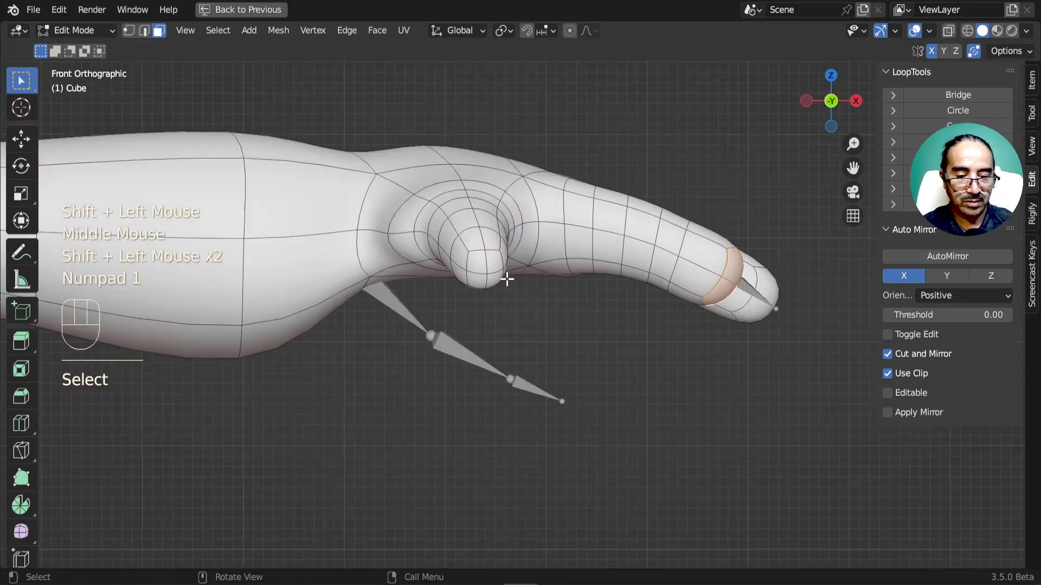
key("g")
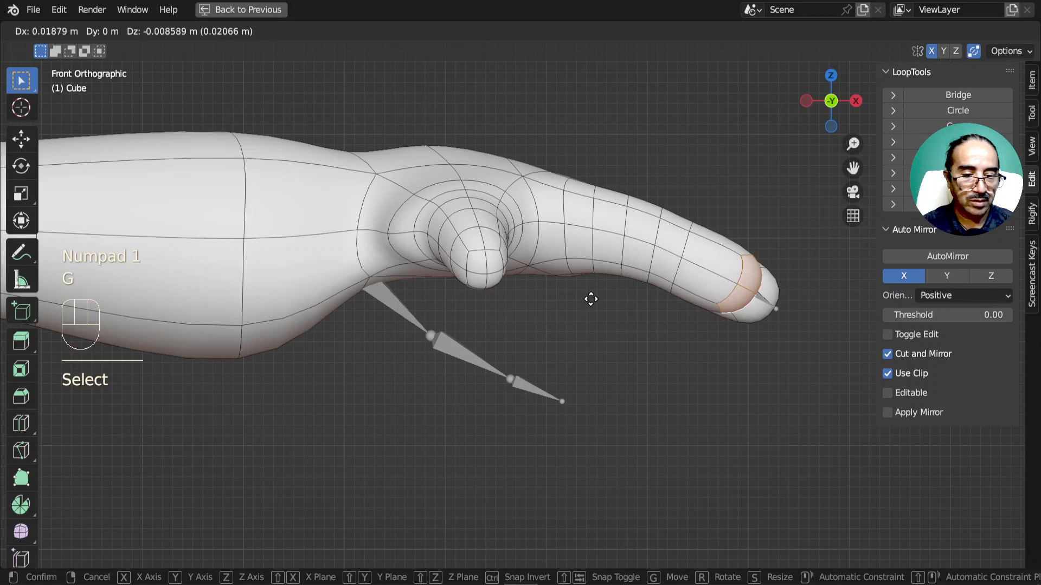
left_click(586, 299)
Step: Select the end faces of the ring fingertip and move them about 0.0097 m in X and -0.0129 m in Z in back view
middle_click_drag(587, 299, 617, 319)
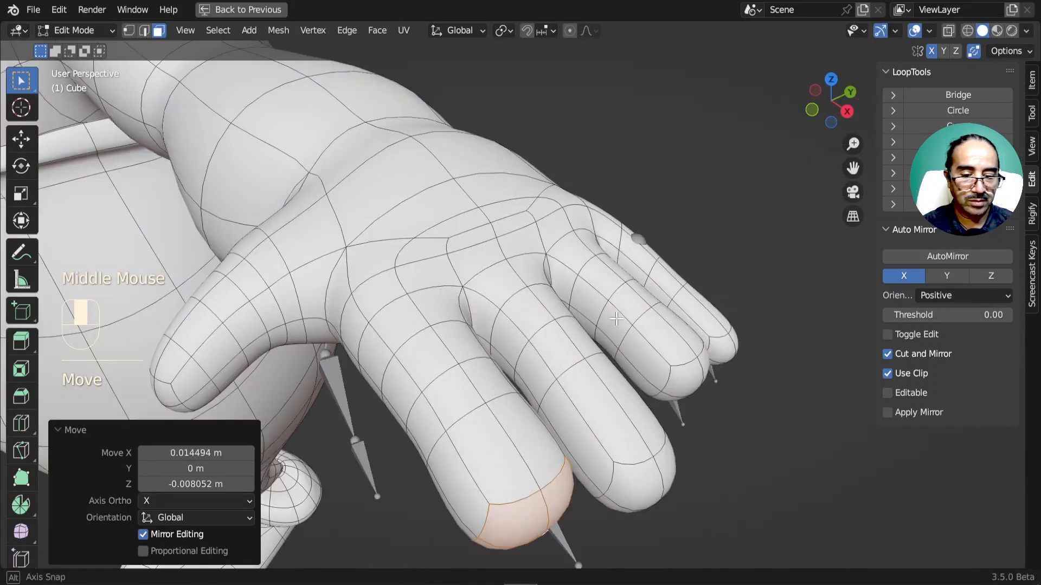
left_click(691, 380)
left_click(686, 377, "shift")
middle_click_drag(686, 377, 591, 287)
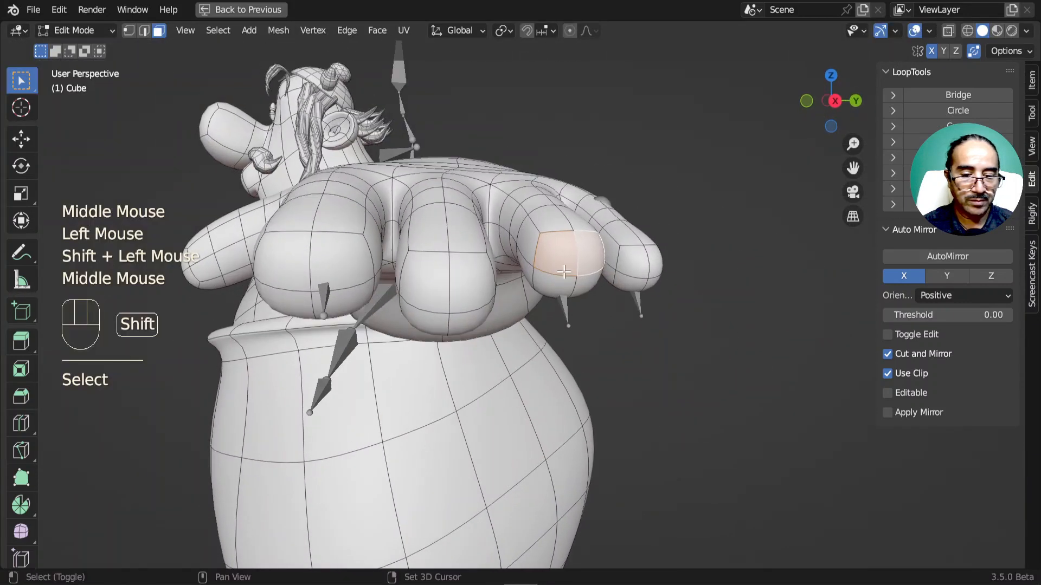
left_click(588, 285, "shift")
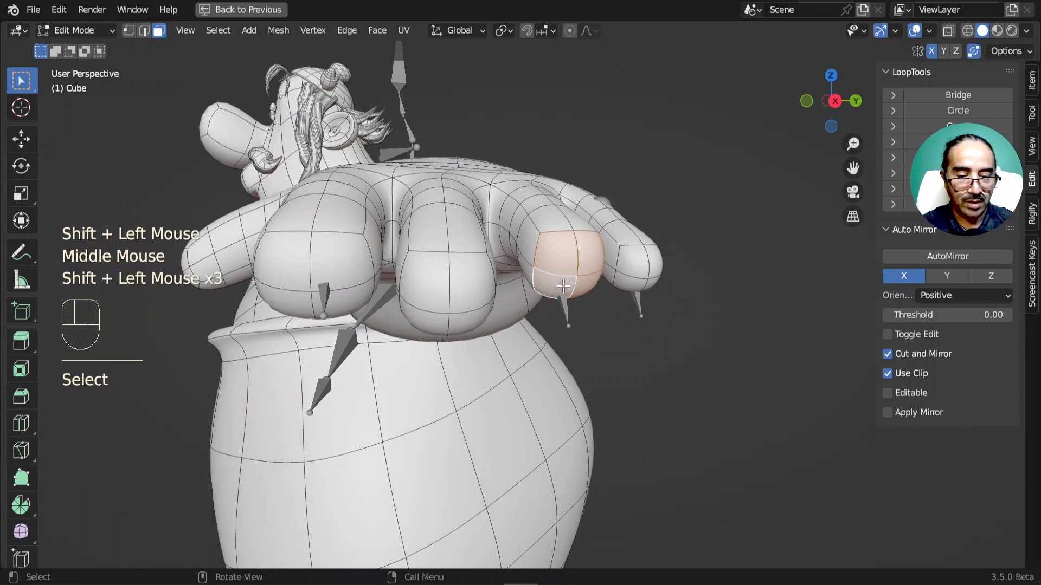
key("ctrl+KP_3")
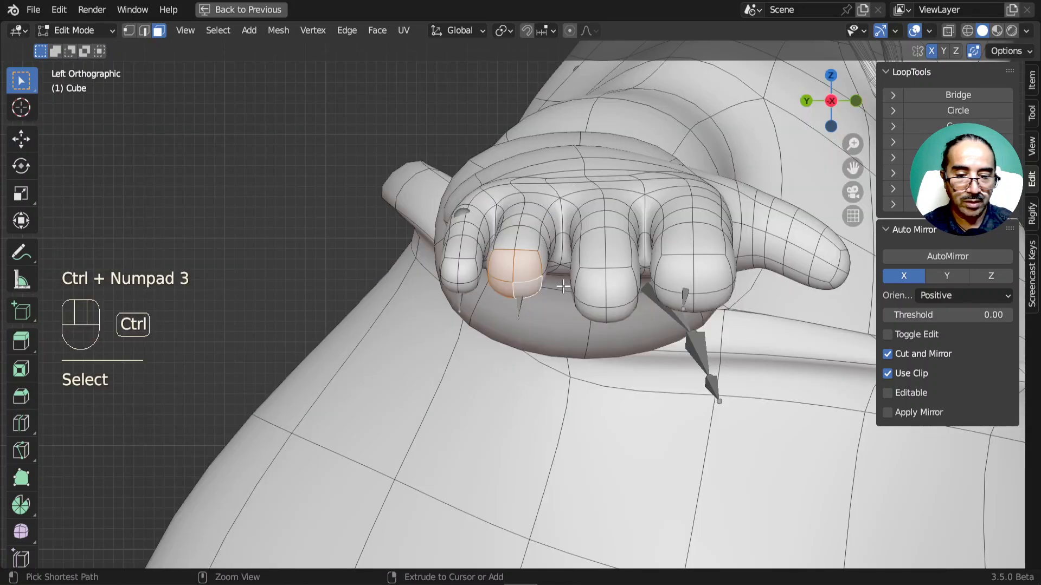
key("ctrl+KP_1")
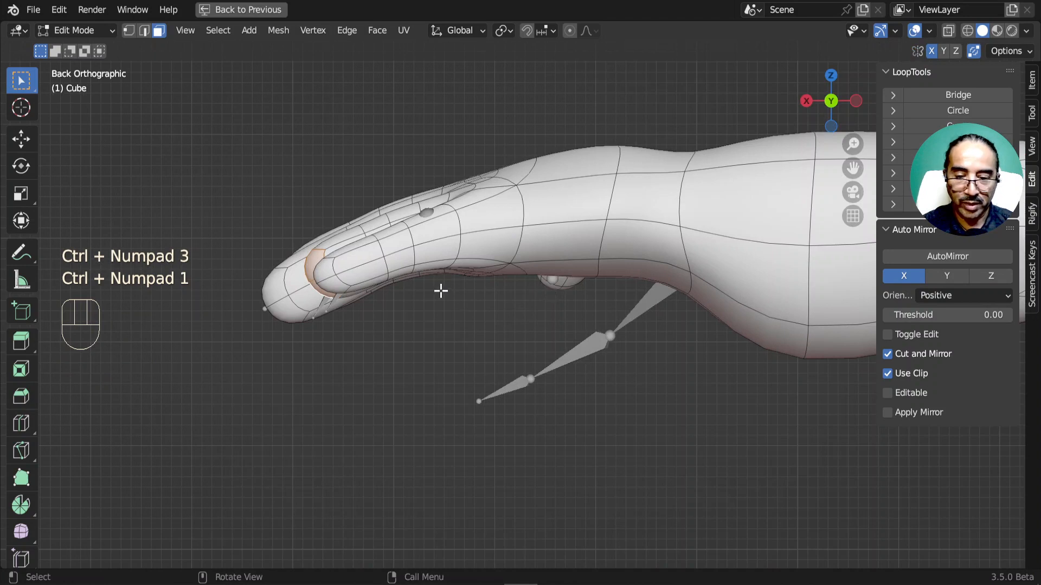
key("g")
left_click(500, 321)
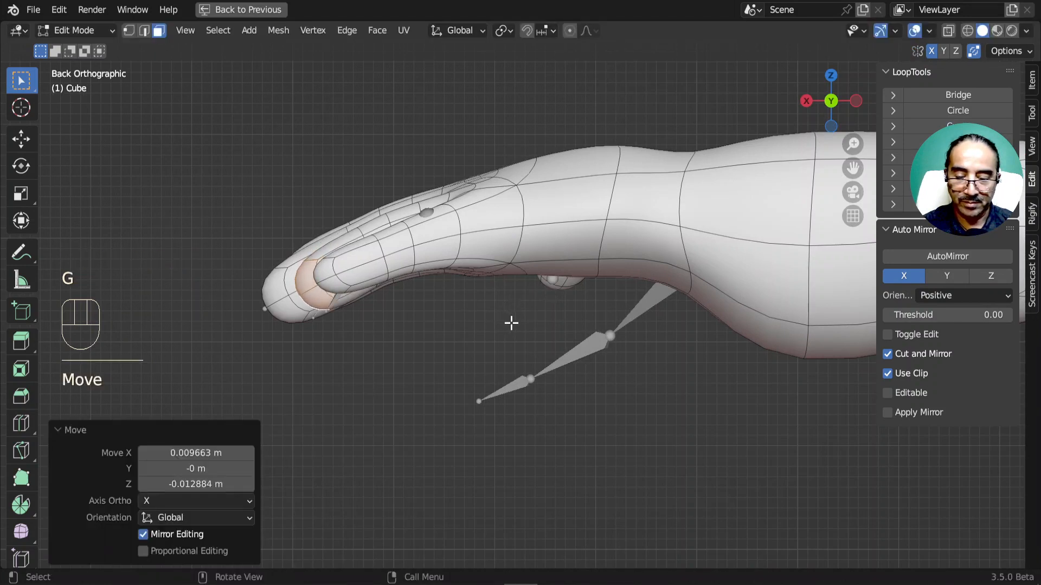
Step: Rotate the ring fingertip faces slightly and move them about -0.0027 m in X and -0.0086 m in Z
key("r")
left_click(518, 317)
key("g")
left_click(521, 322)
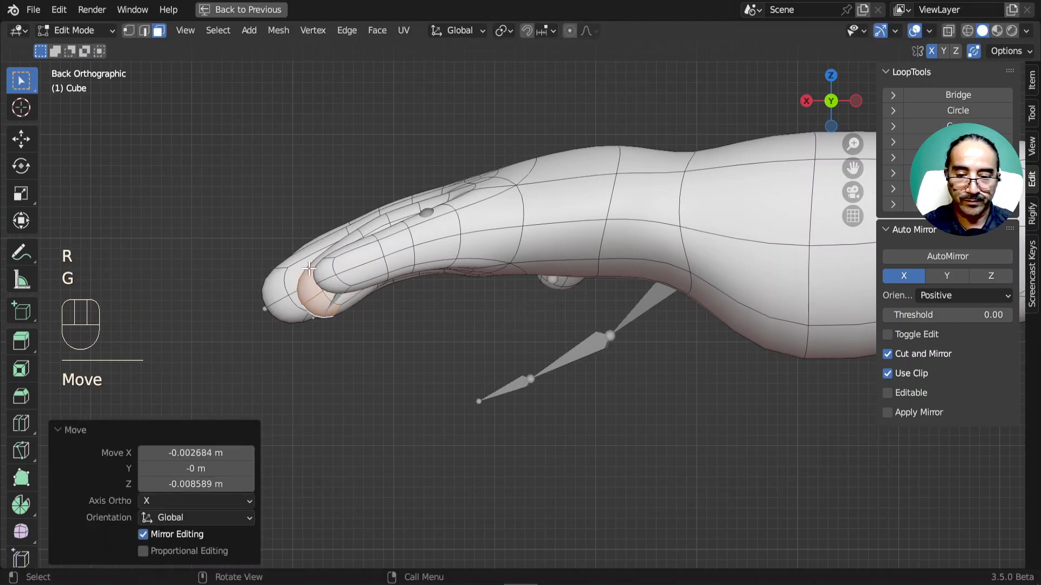
Step: Select the end faces of the little fingertip, rotate them -5.95° and move them about -0.0016 m in X and -0.021 m in Z
left_click(312, 270)
middle_click_drag(326, 271, 545, 280)
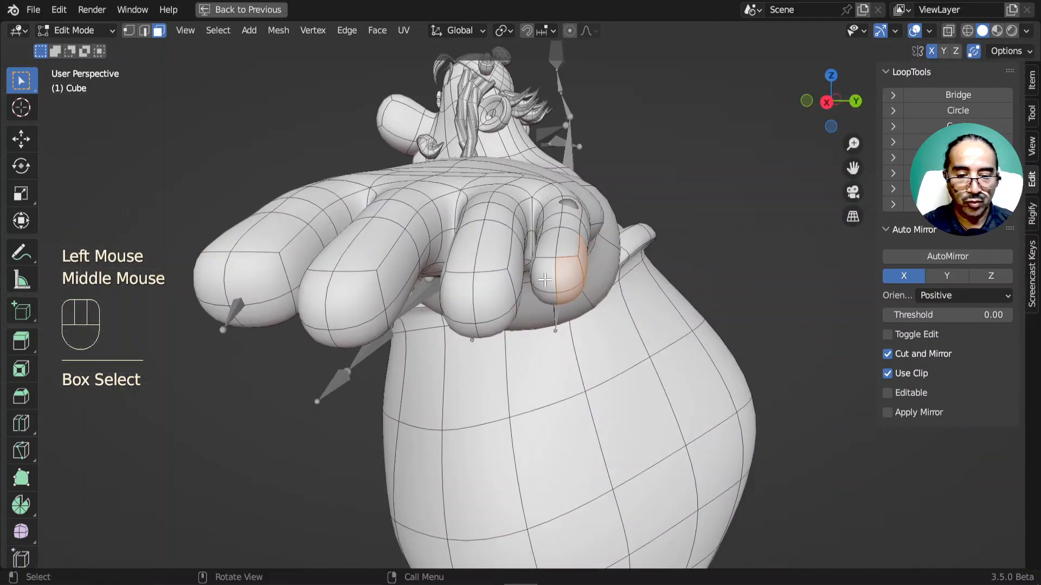
left_click(573, 293)
key("KP_3")
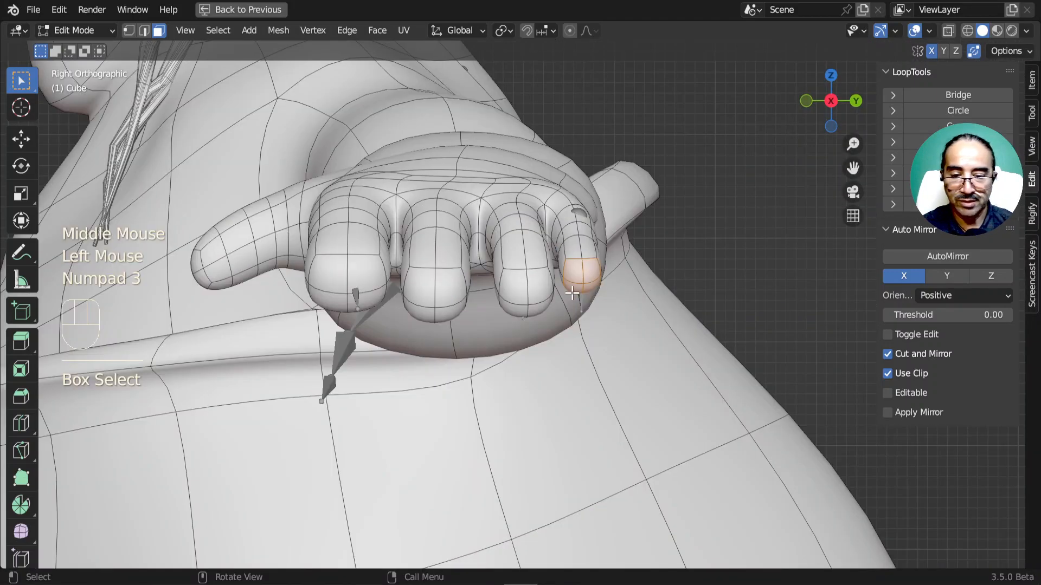
key("ctrl+KP_3")
key("ctrl+KP_1")
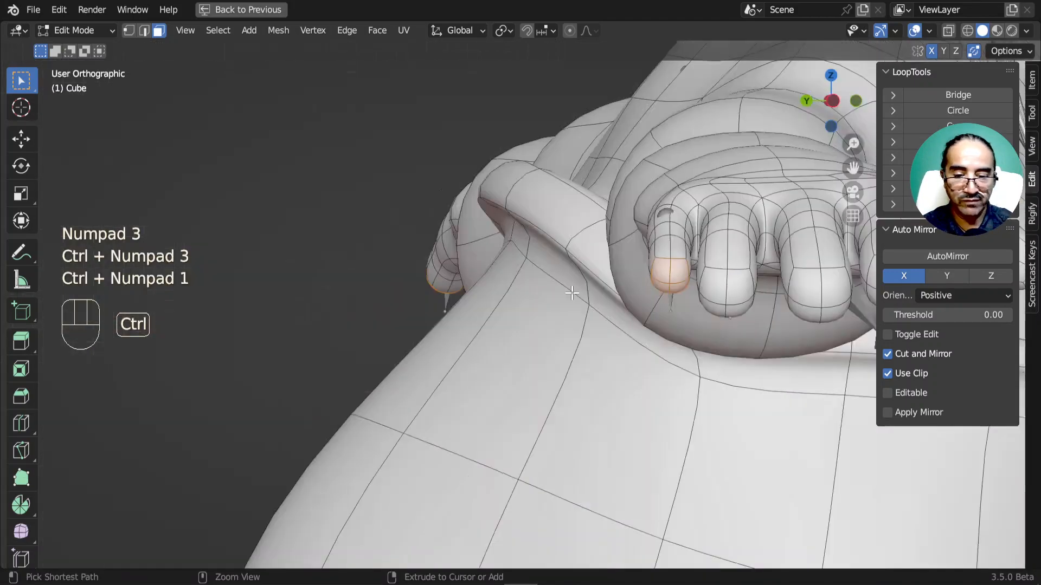
key("r")
left_click(543, 304)
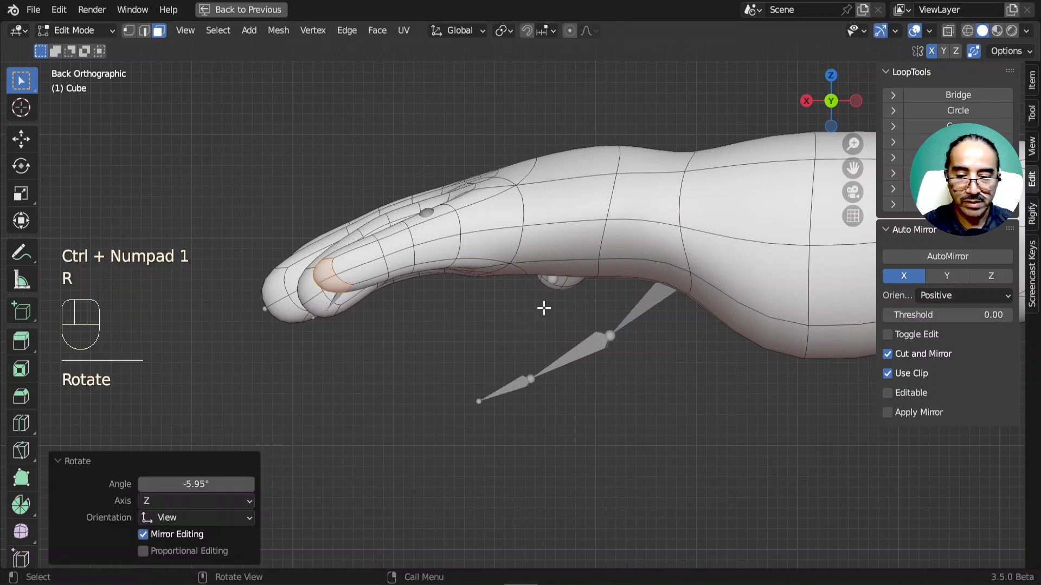
key("g")
left_click(520, 352)
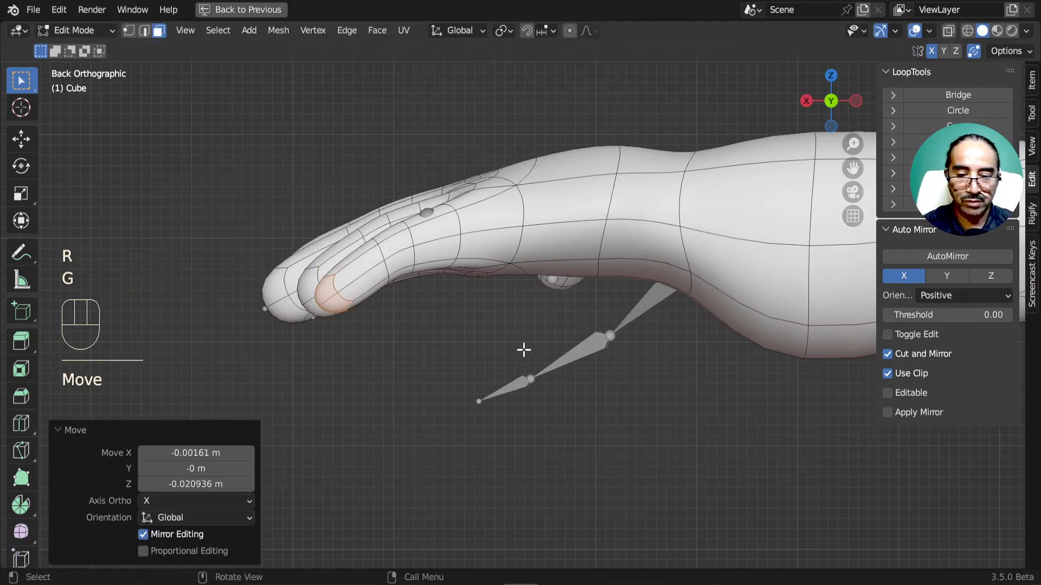
Step: Switch the mesh to vertex selection for editing the back of the hand
scroll(412, 330, "down", 3)
middle_click_drag(411, 331, 609, 448)
key("Tab")
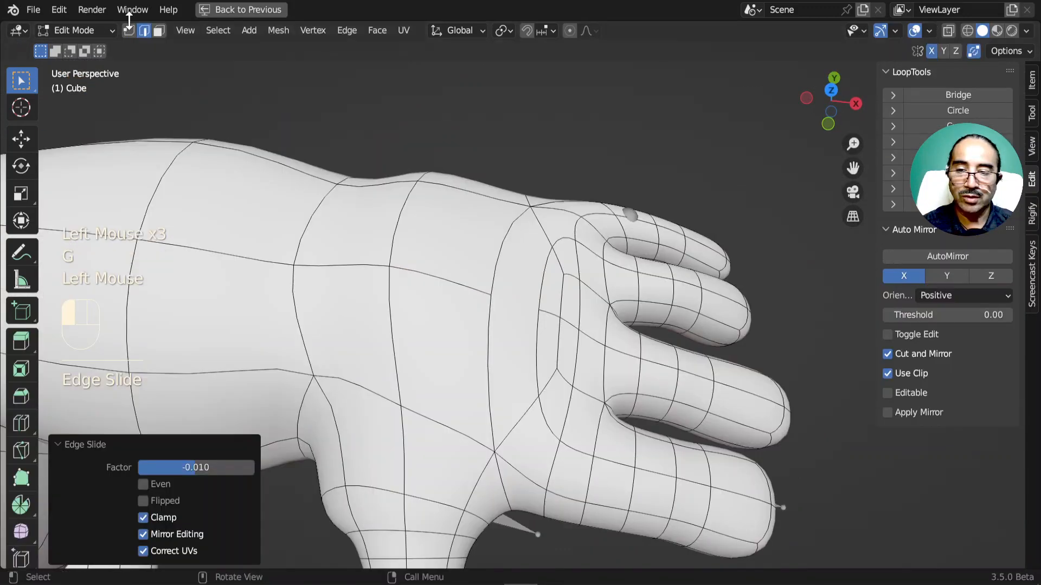
left_click(129, 30)
scroll(474, 367, "down", 3)
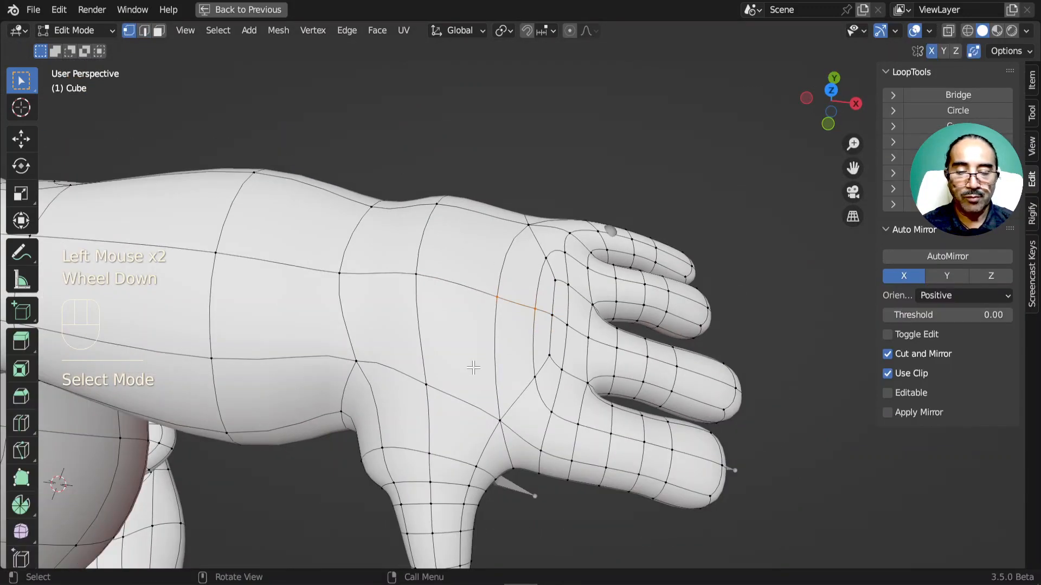
middle_click_drag(474, 367, 432, 356)
scroll(530, 288, "up", 3)
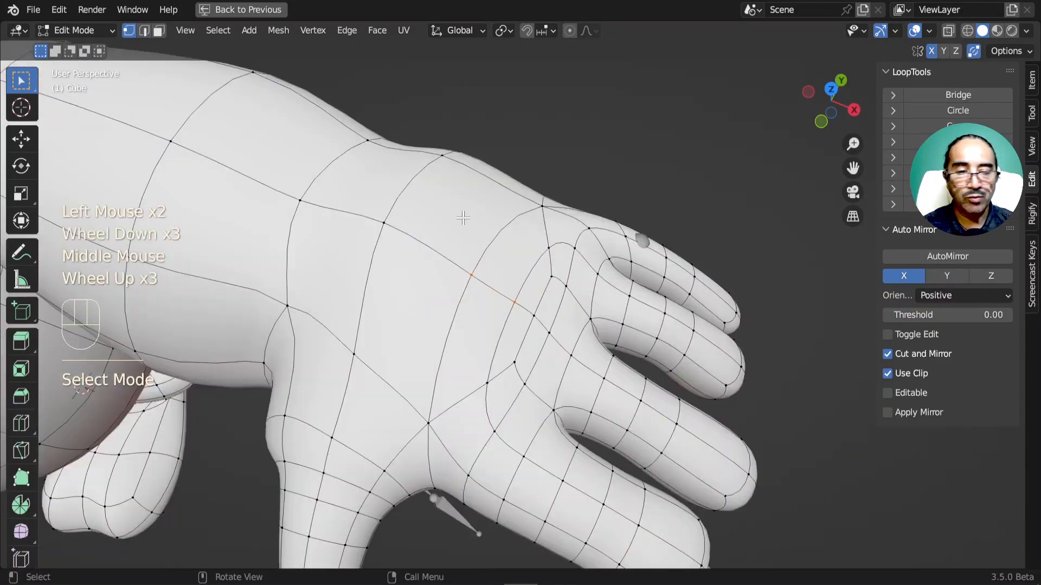
Step: Change the viewport lighting from Studio to MatCap and try the beige clay matcap
left_click(1027, 31)
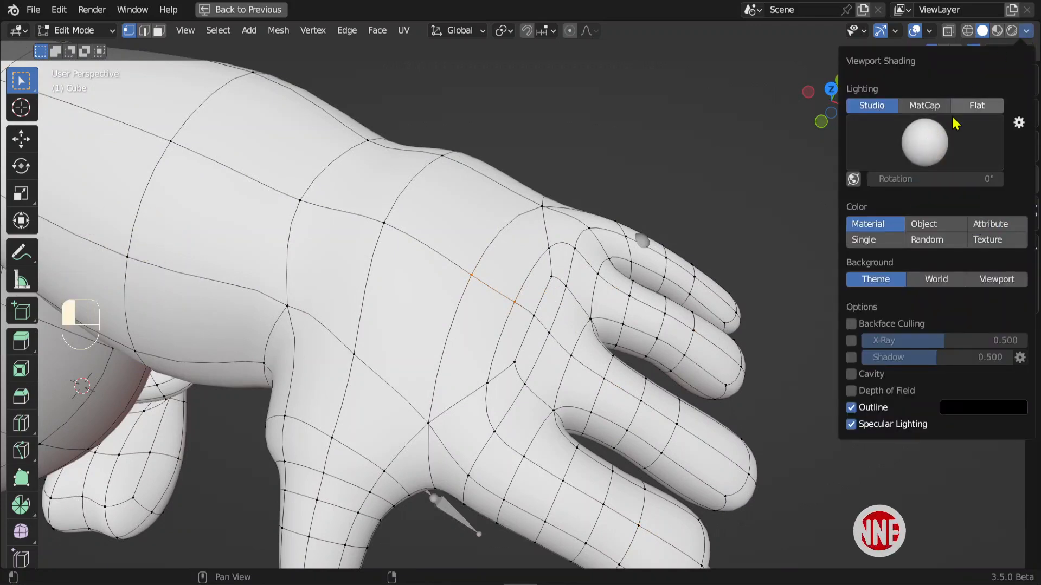
left_click(925, 108)
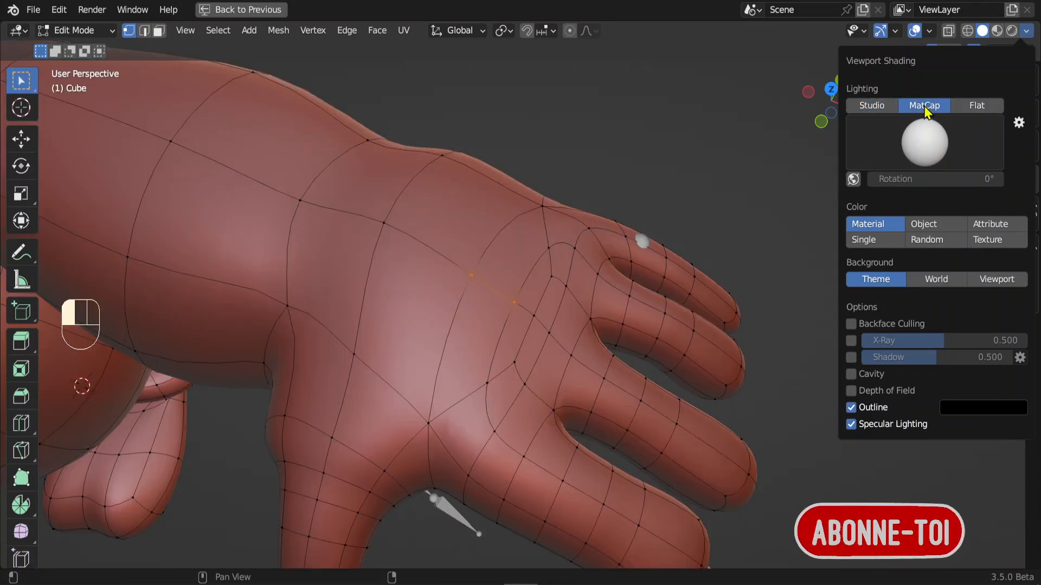
left_click(925, 137)
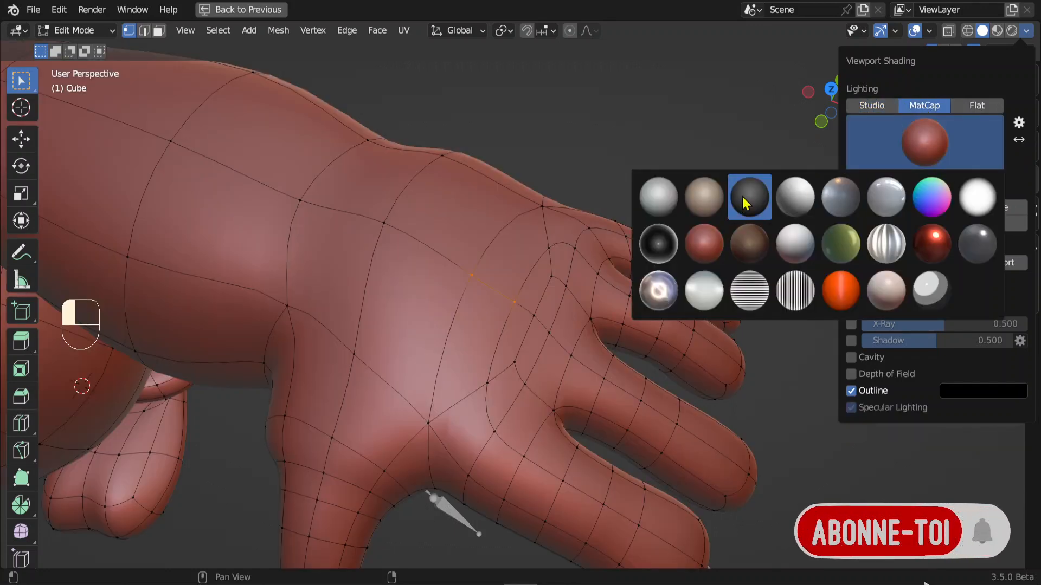
left_click(703, 193)
middle_click_drag(566, 441, 705, 271)
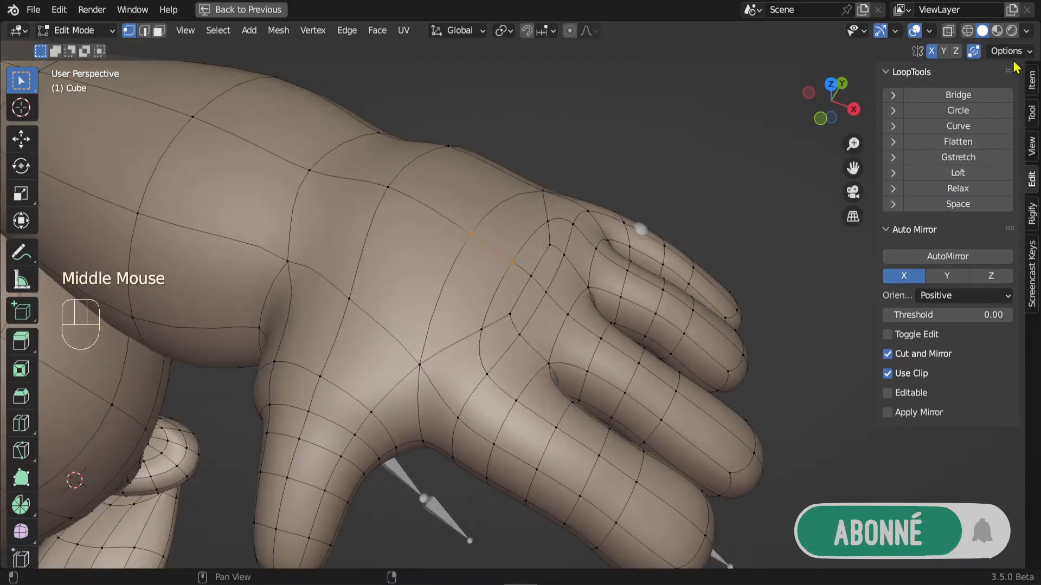
Step: Try the red clay, brown and dark grey matcaps in turn on the character
left_click(1027, 31)
left_click(903, 158)
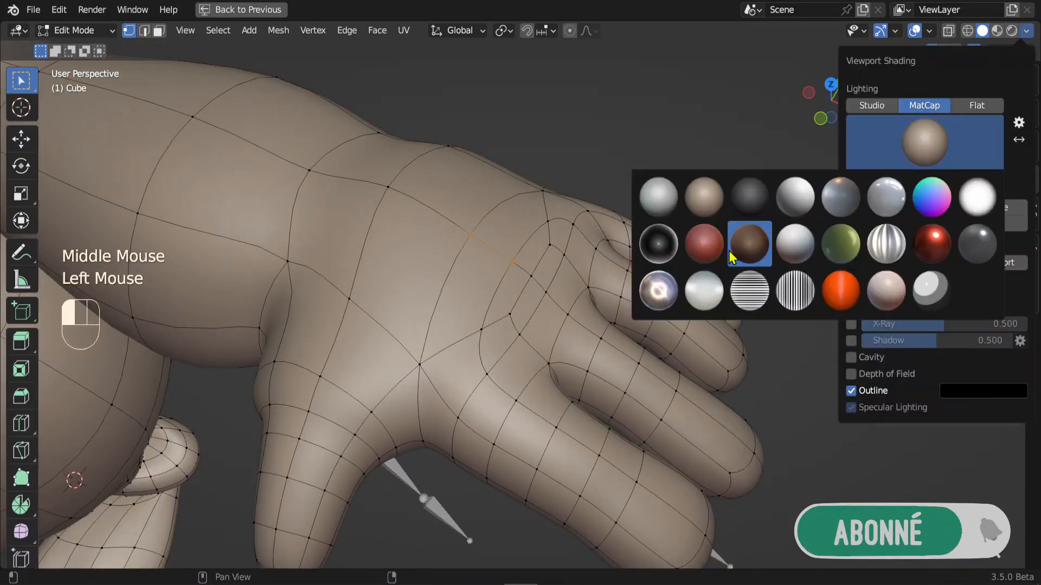
left_click(705, 246)
middle_click_drag(487, 269, 547, 293)
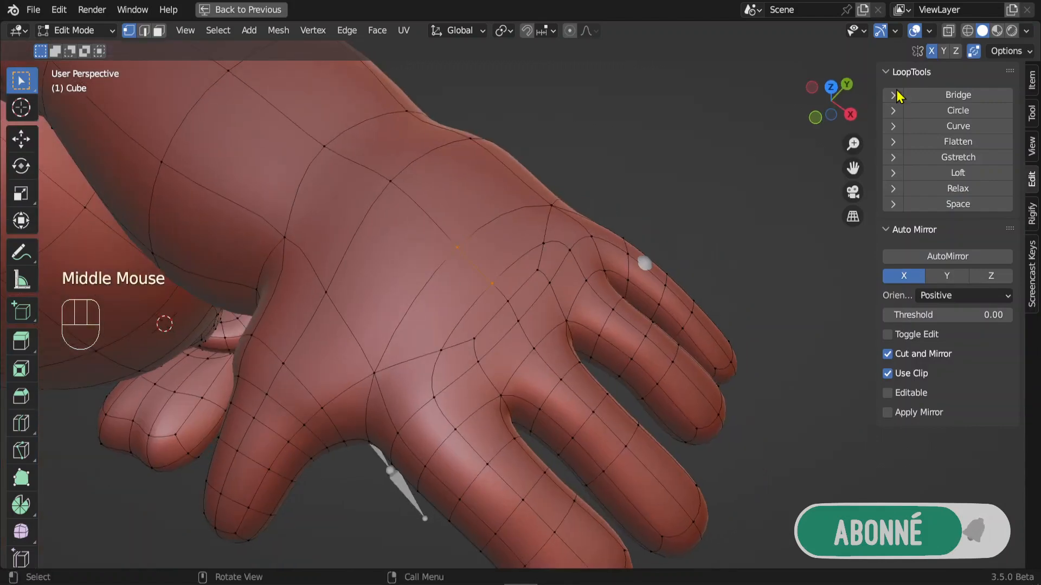
left_click(1024, 33)
left_click(915, 146)
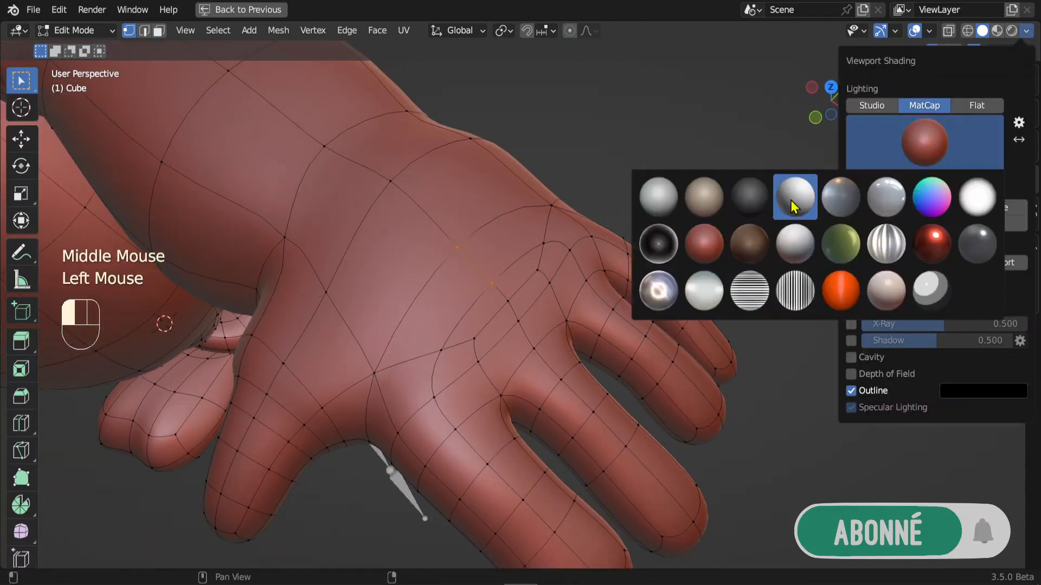
left_click(750, 244)
left_click(1028, 31)
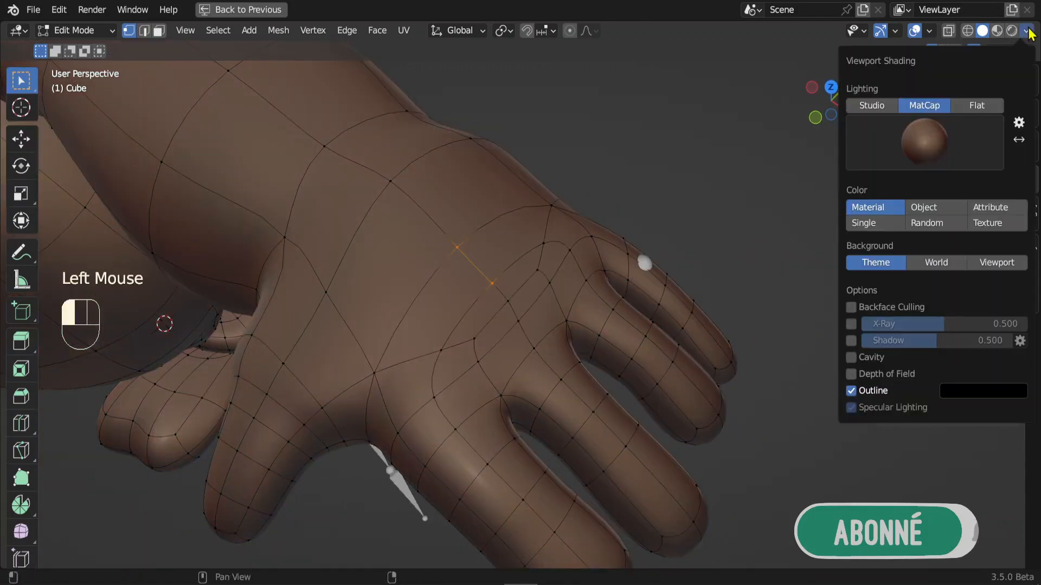
left_click(904, 137)
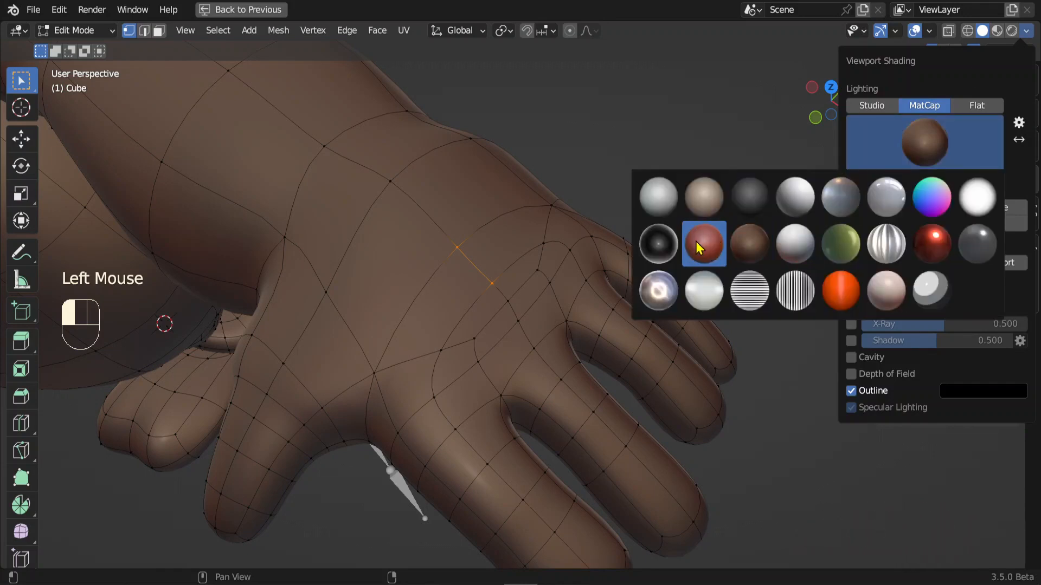
left_click(751, 202)
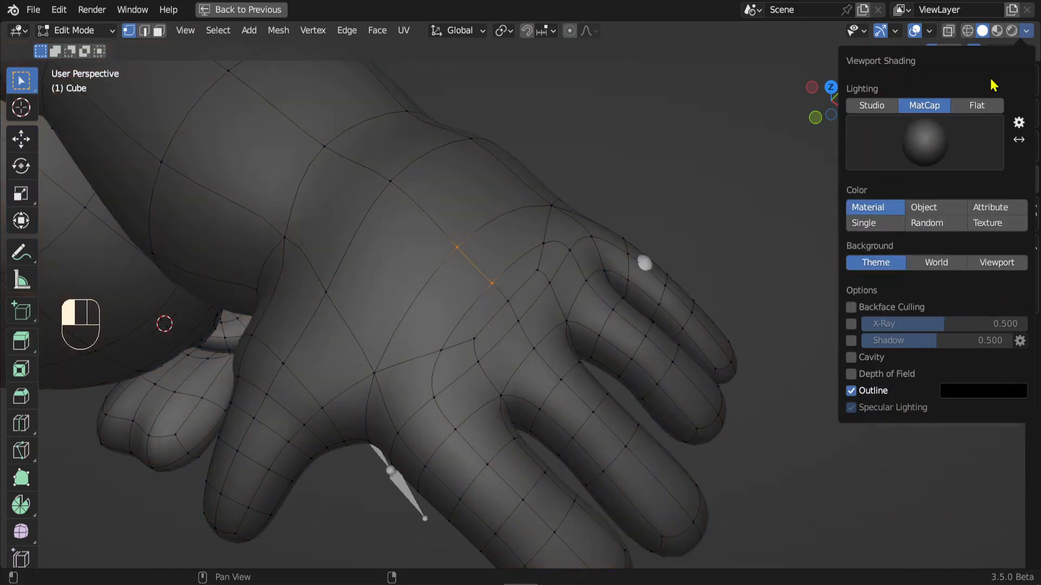
left_click(1028, 32)
Step: Set the viewport matcap to the red clay sphere
left_click(1025, 32)
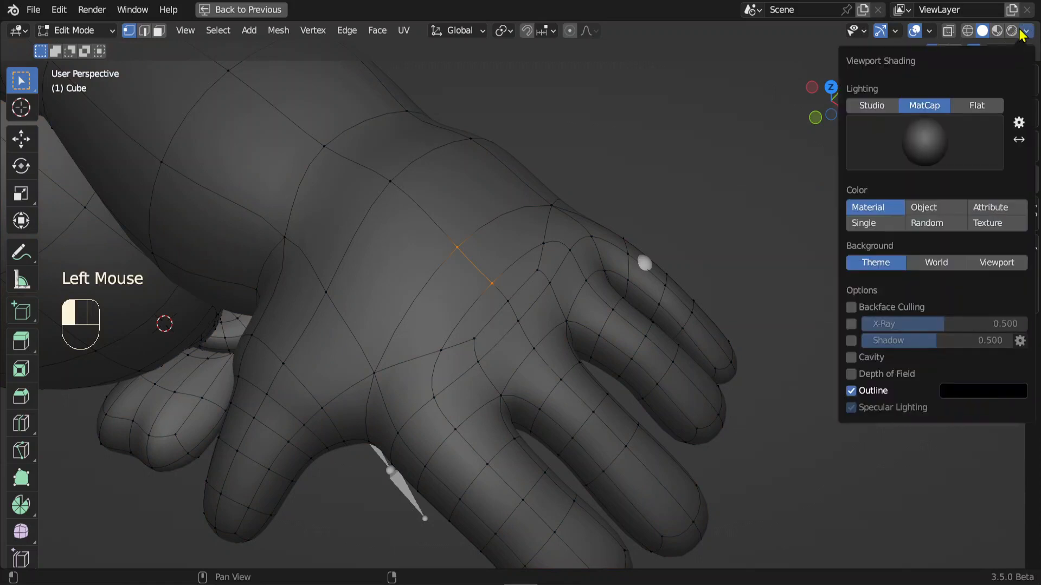
left_click(911, 133)
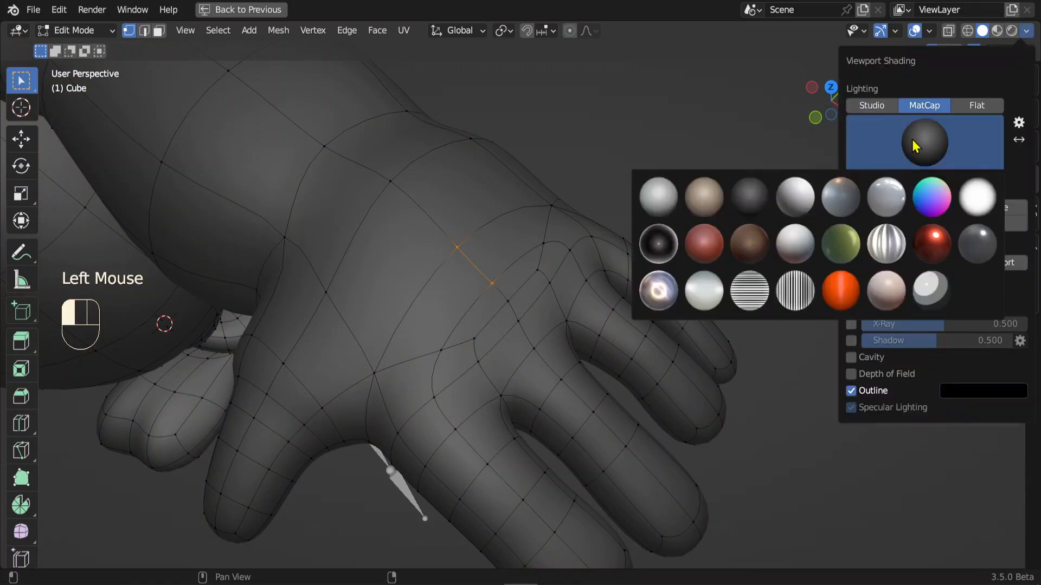
left_click(704, 243)
Step: Slide two vertices on the back of the hand toward the wrist by factors of about 0.23 and 0.48
middle_click_drag(491, 261, 537, 228)
left_click(514, 232)
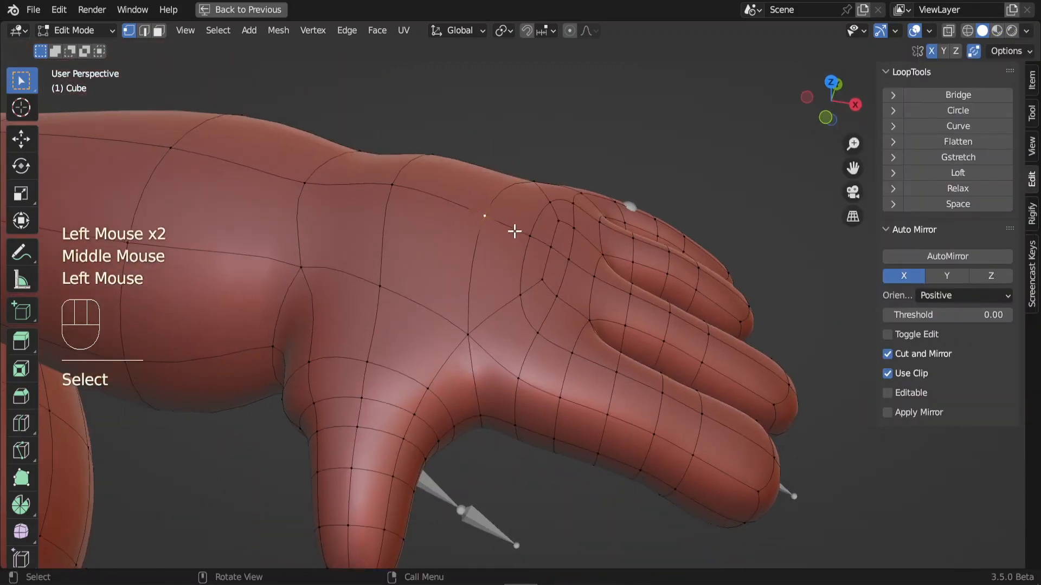
key("g")
key("g")
left_click(511, 225)
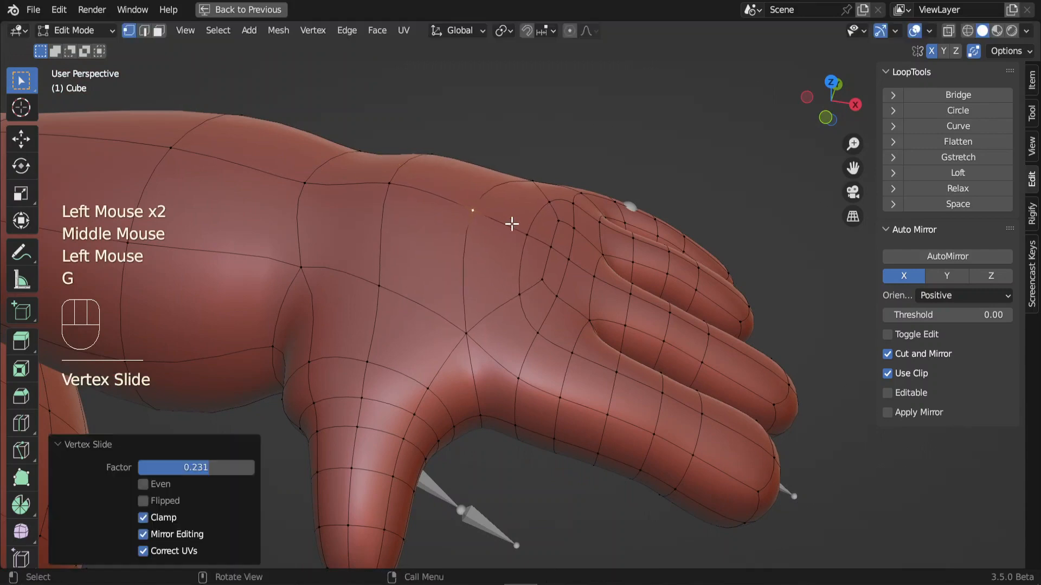
left_click(567, 248)
key("g")
key("g")
left_click(551, 247)
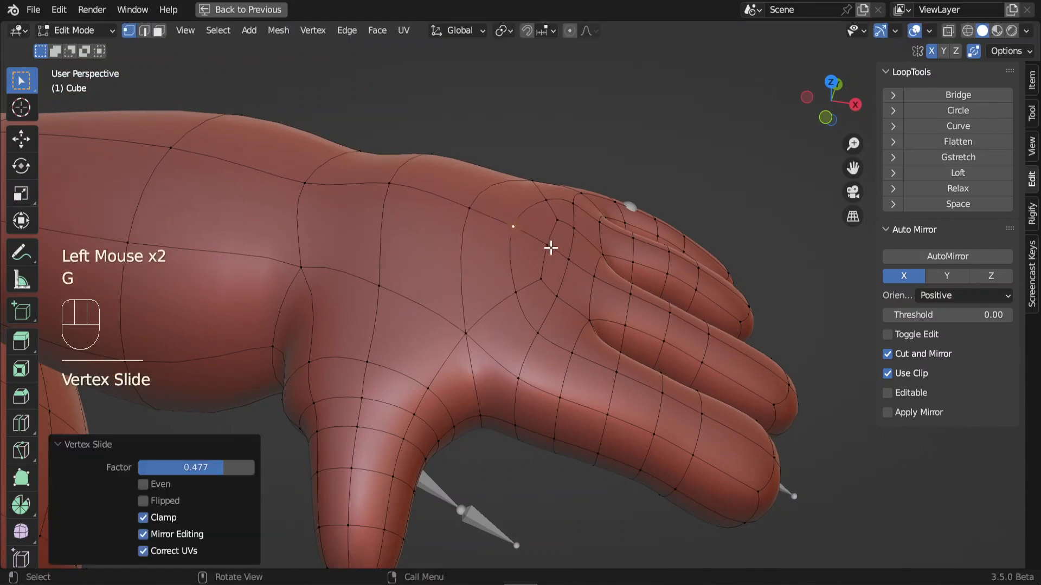
Step: Move the vertices near the index and middle finger bases to shape the knuckles
middle_click_drag(551, 246, 662, 205)
key("g")
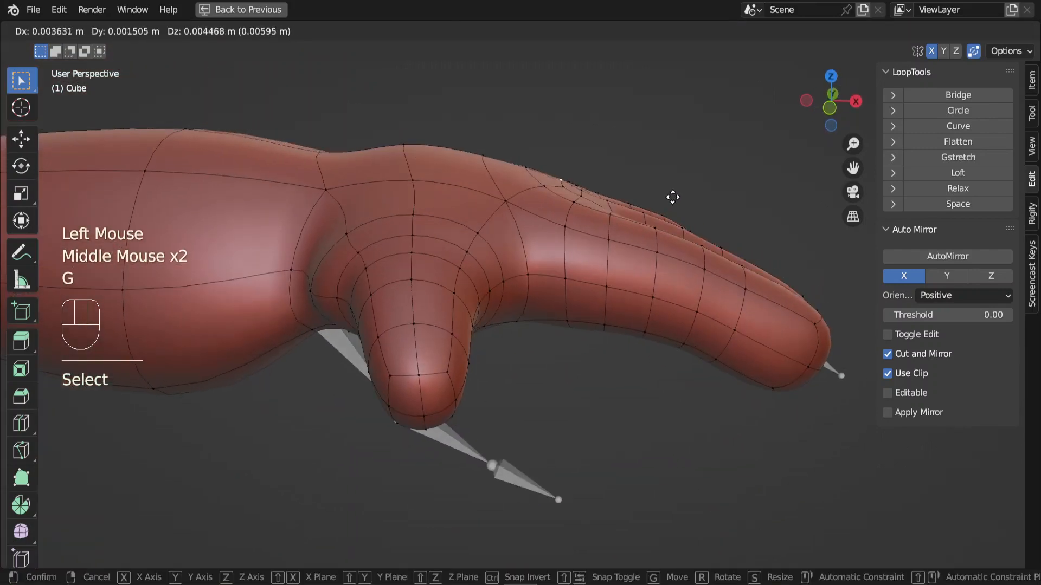
left_click(566, 204)
left_click(565, 186)
key("g")
middle_click_drag(581, 184, 520, 189)
left_click(528, 237)
key("g")
left_click(531, 201)
Step: Move the vertices behind the middle and ring finger bases to refine the back of the hand
left_click(439, 176)
middle_click_drag(439, 176, 477, 226)
key("g")
left_click(476, 214)
left_click(481, 187)
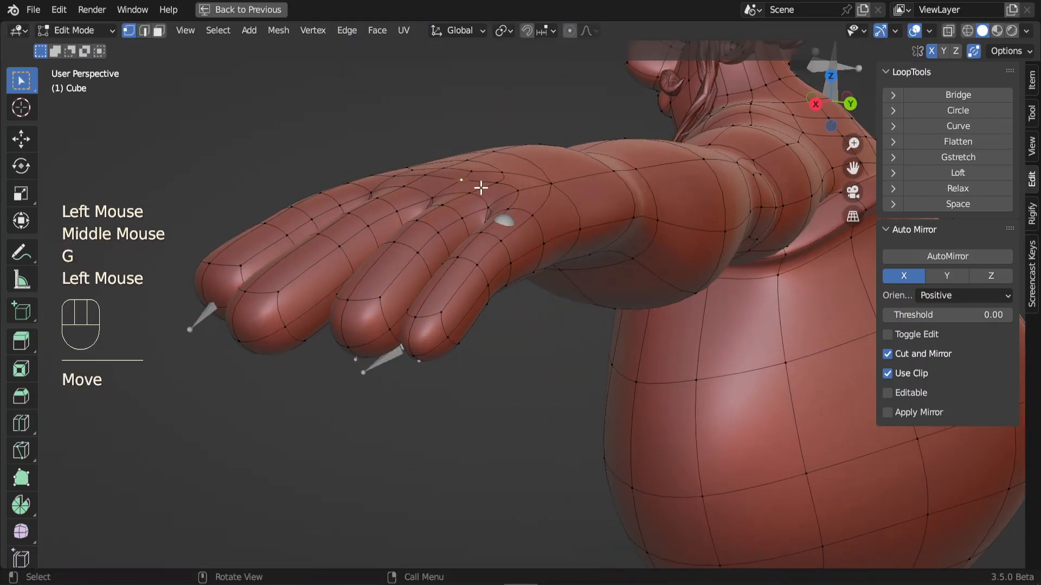
key("g")
left_click(495, 193)
Step: Move the vertices by the little finger's base, the last about -0.0007 m in X, 0.0089 m in Y and 0.0064 m in Z
left_click(522, 202)
key("g")
left_click(520, 196)
left_click(506, 225)
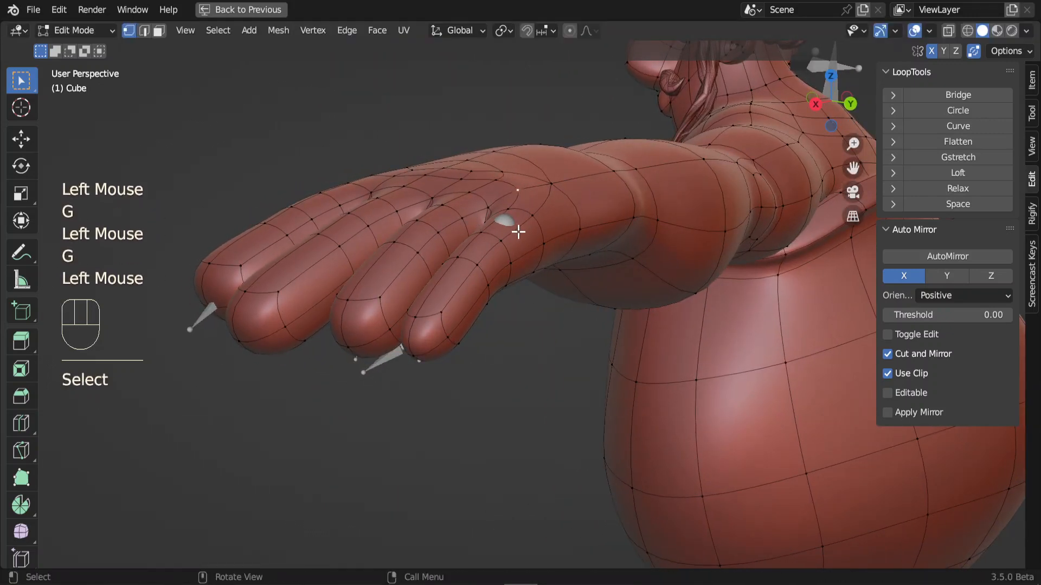
middle_click_drag(507, 226, 595, 239)
key("g")
left_click(588, 210)
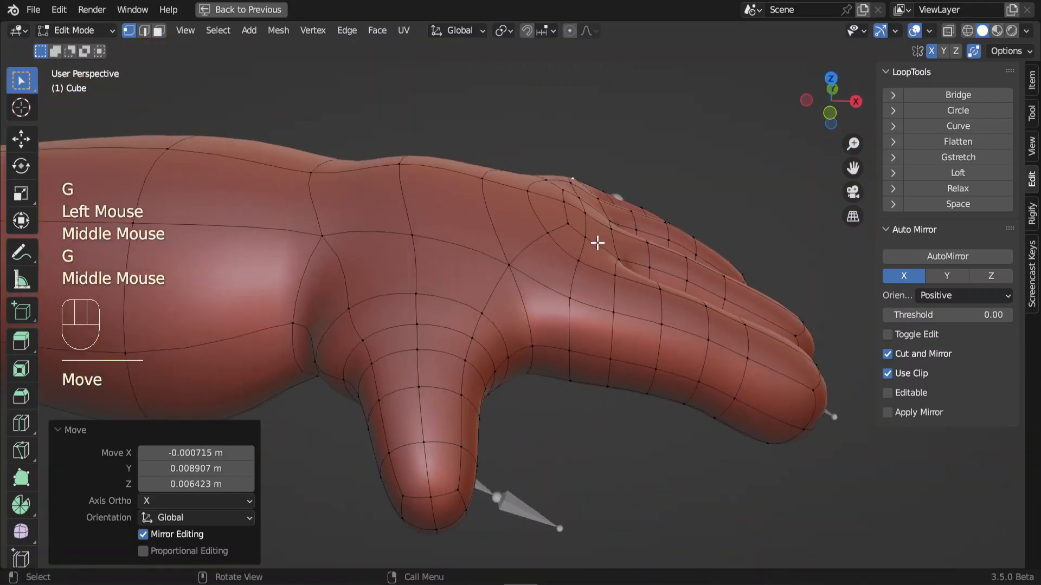
Step: Leave mesh editing and put the metarig into Edit Mode, in a wireframe top view of the hand
key("Tab")
scroll(636, 295, "down", 2)
middle_click_drag(636, 295, 614, 347)
scroll(708, 442, "up", 1)
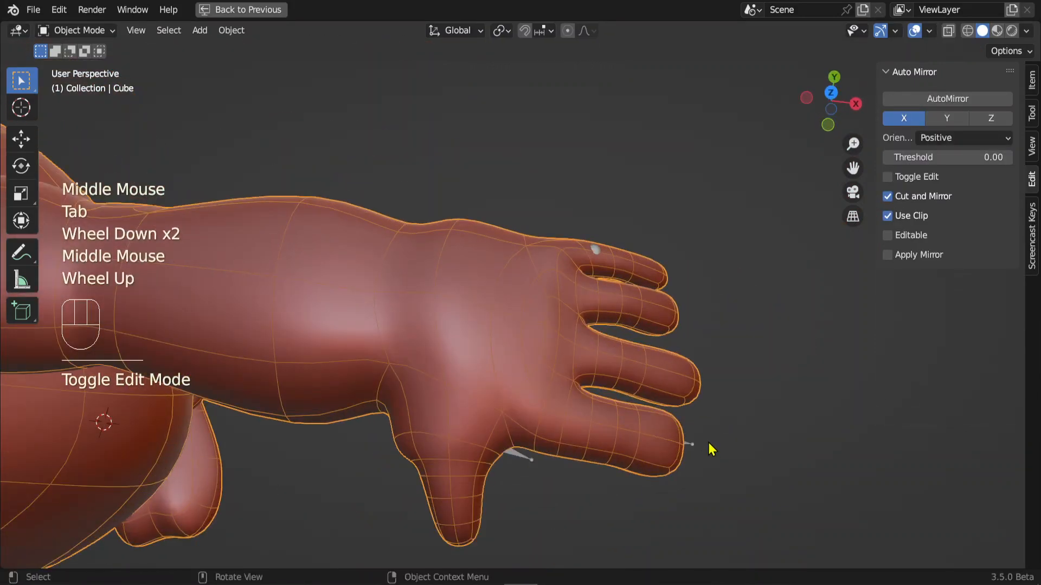
left_click(702, 450)
left_click(698, 449)
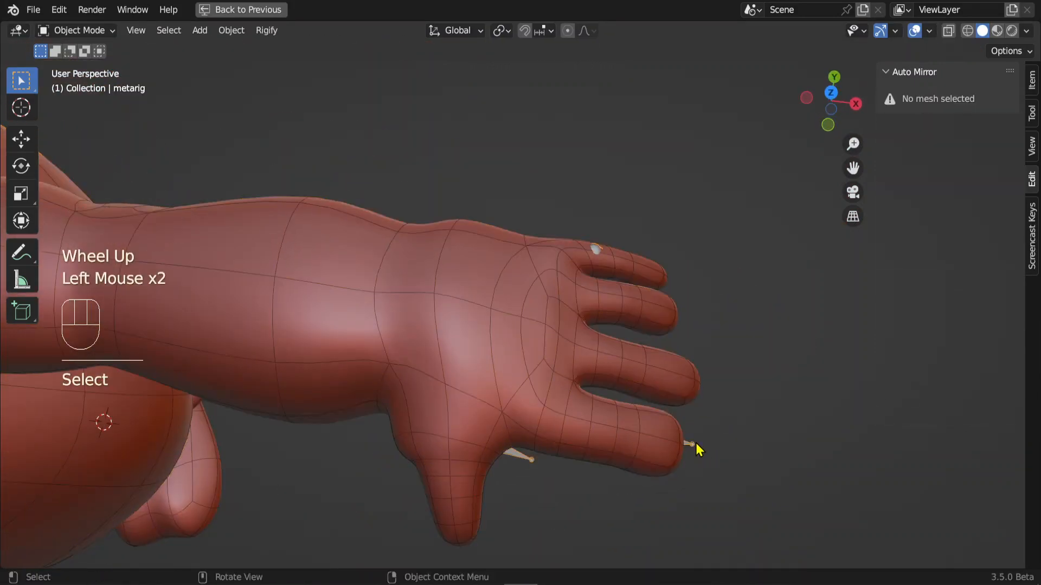
key("Tab")
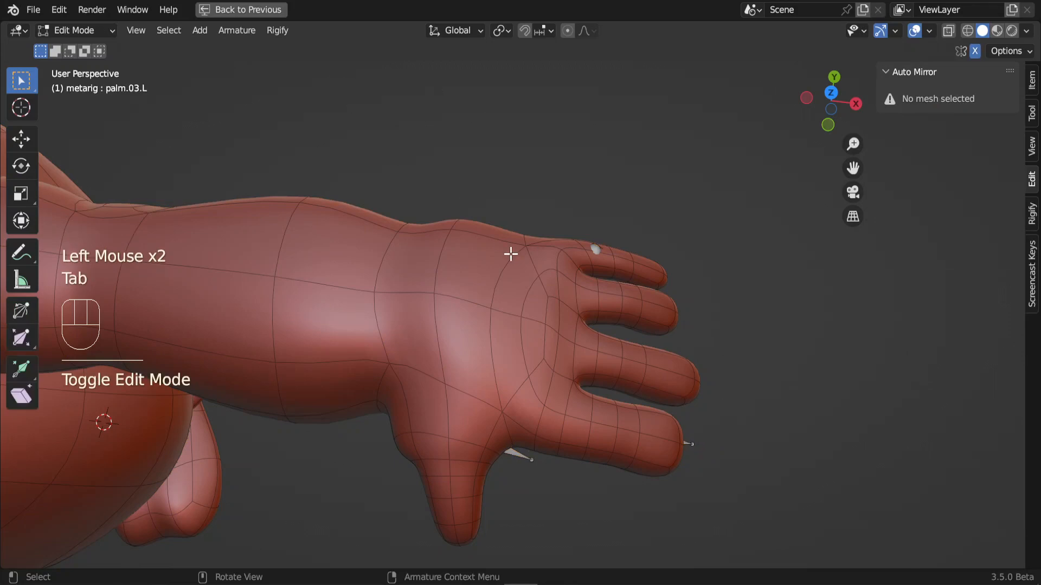
key("KP_7")
key("z")
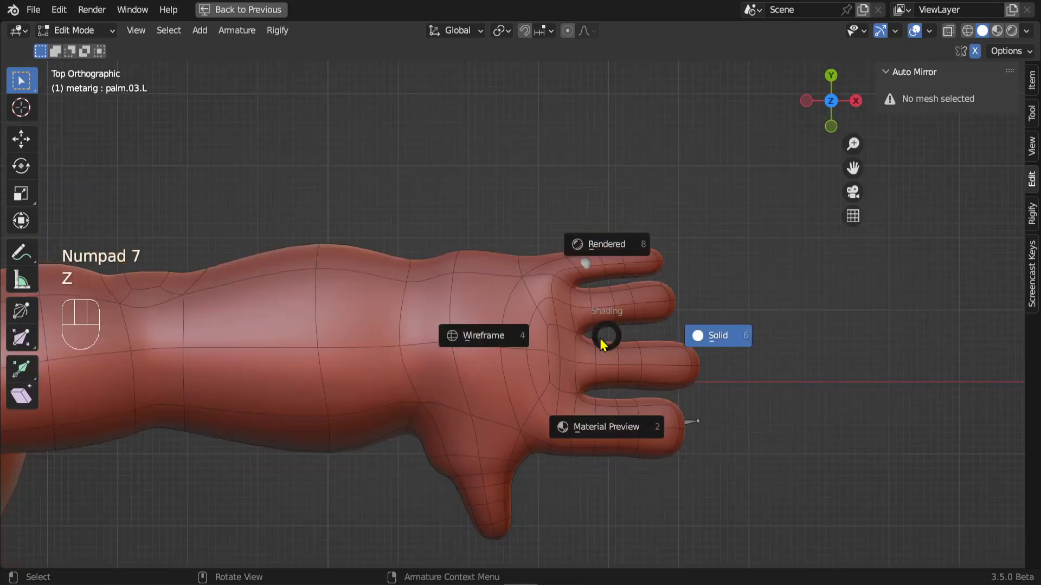
left_click(494, 342)
Step: Select the middle finger bones with palm.02.L, scale them by about 1.1 and move them to fit the middle finger
scroll(685, 406, "up", 2)
middle_click_drag(685, 406, 517, 326, "shift")
left_click_drag(386, 282, 622, 340)
left_click(376, 316, "shift")
key("s")
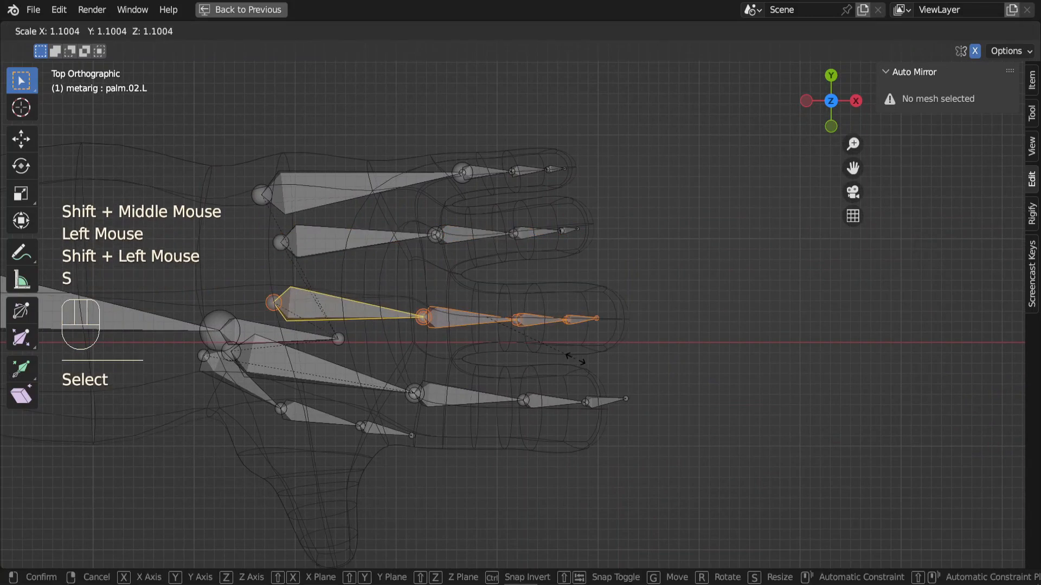
key("g")
left_click(594, 358)
Step: Scale down the index finger bones with palm.01.L, rotate them 2.92° and move them about -0.017 m in X and -0.0097 m in Y
left_click_drag(396, 363, 660, 413)
left_click(350, 380, "shift")
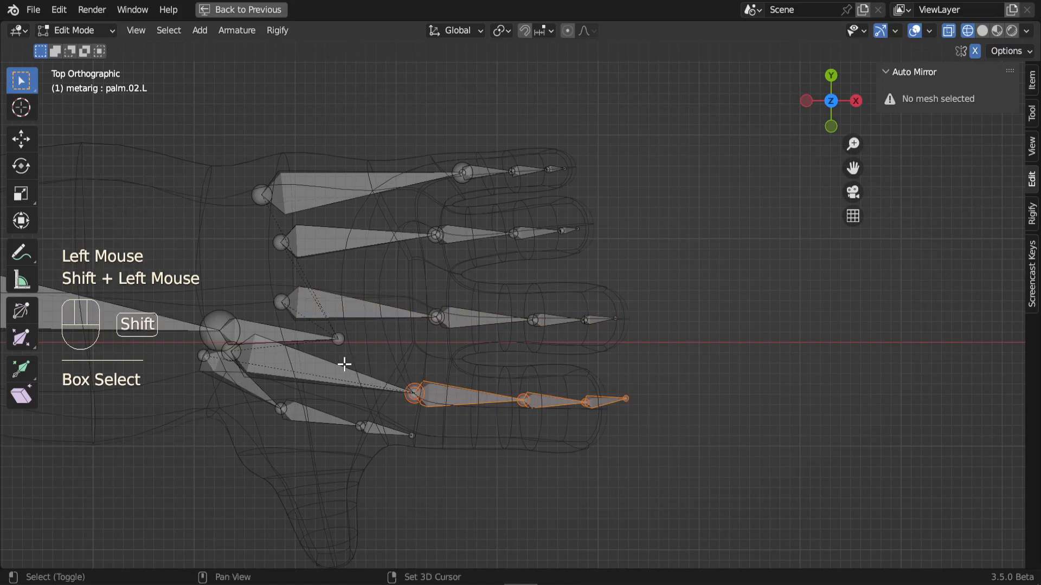
left_click(344, 364, "shift")
key("s")
key("r")
key("g")
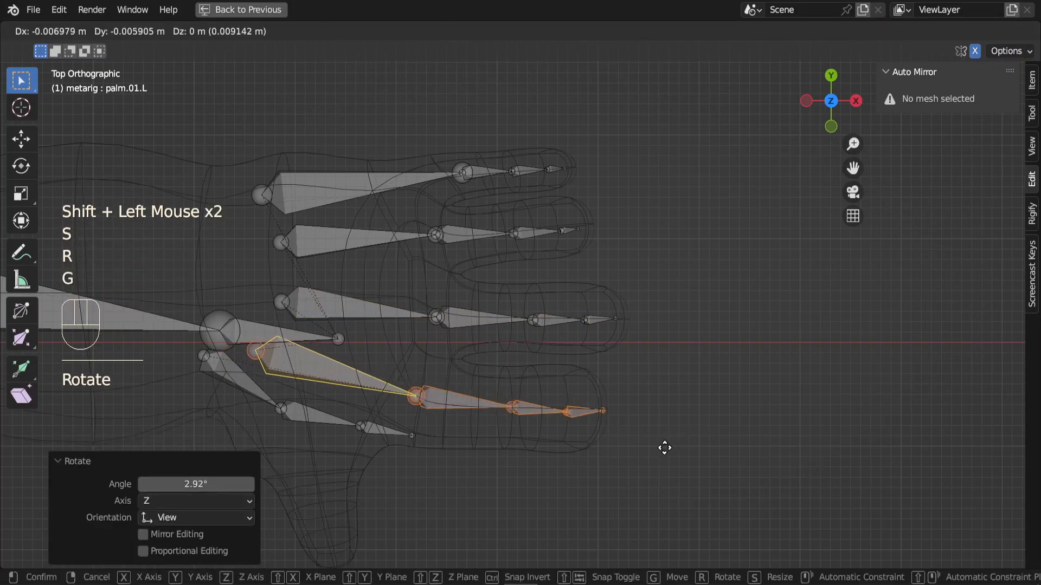
left_click(667, 448)
key("KP_1")
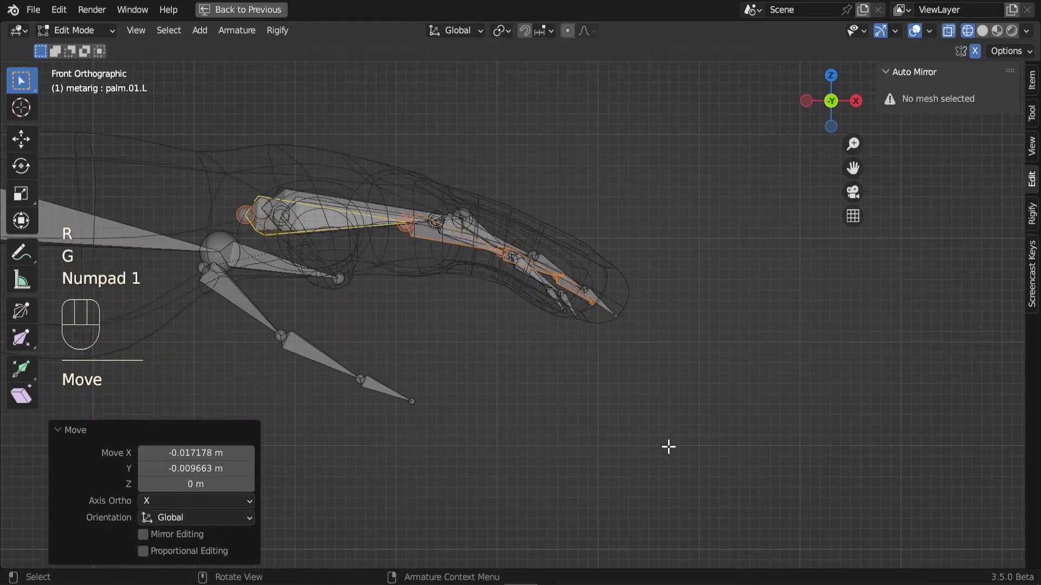
Step: Rotate the index finger bones with palm.01.L in the front view and move them about 0.0107 m in X
key("r")
left_click(703, 360)
key("g")
left_click(715, 360)
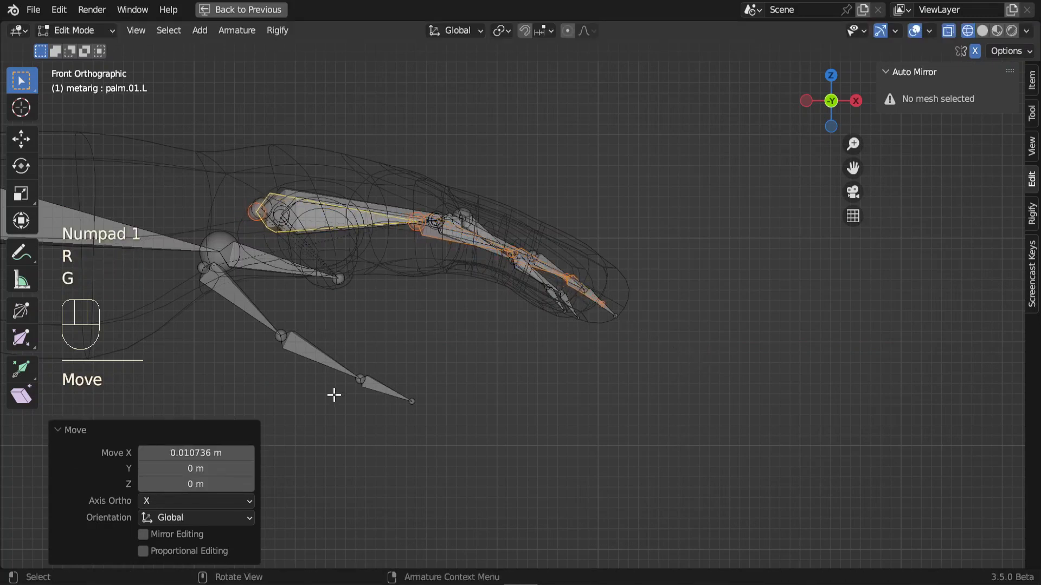
Step: Select the three left thumb bones, move them about 0.088 m in Z and scale them to 0.472 along Z
scroll(334, 401, "down", 2)
middle_click_drag(334, 420, 562, 391, "shift")
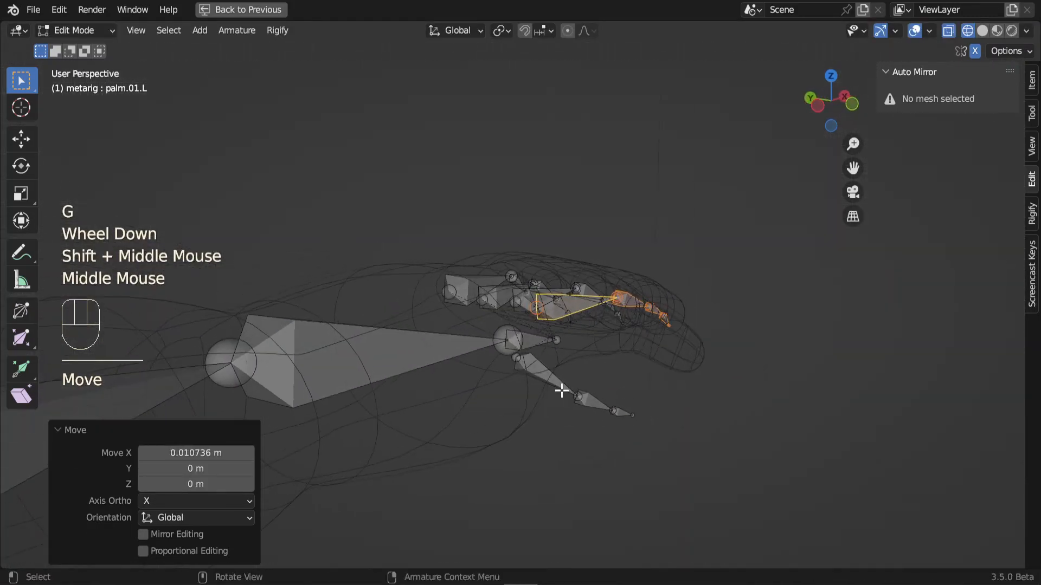
left_click(600, 405)
left_click(613, 411, "shift")
left_click(620, 414, "shift")
key("KP_1")
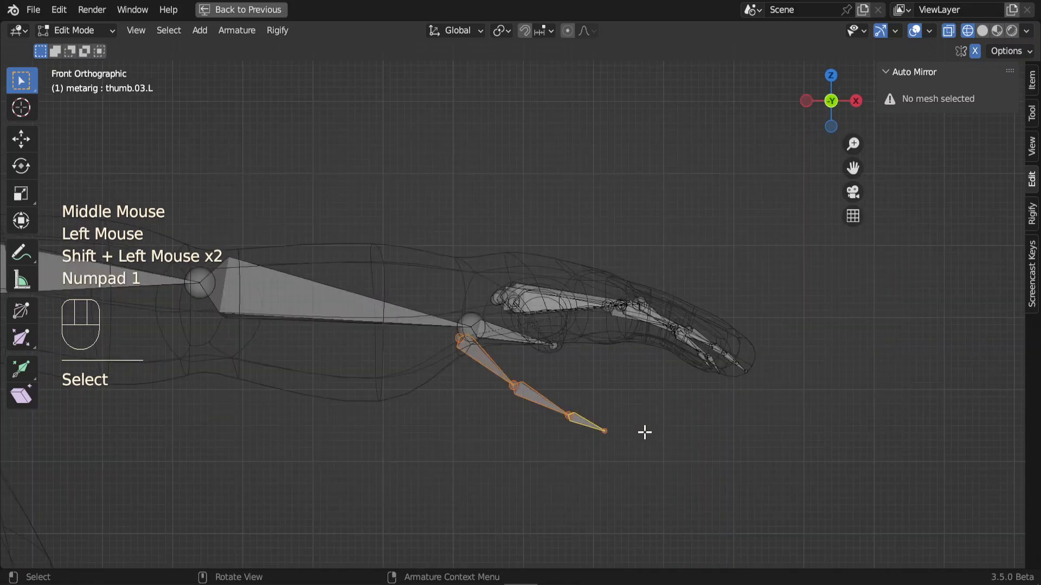
key("g")
key("z")
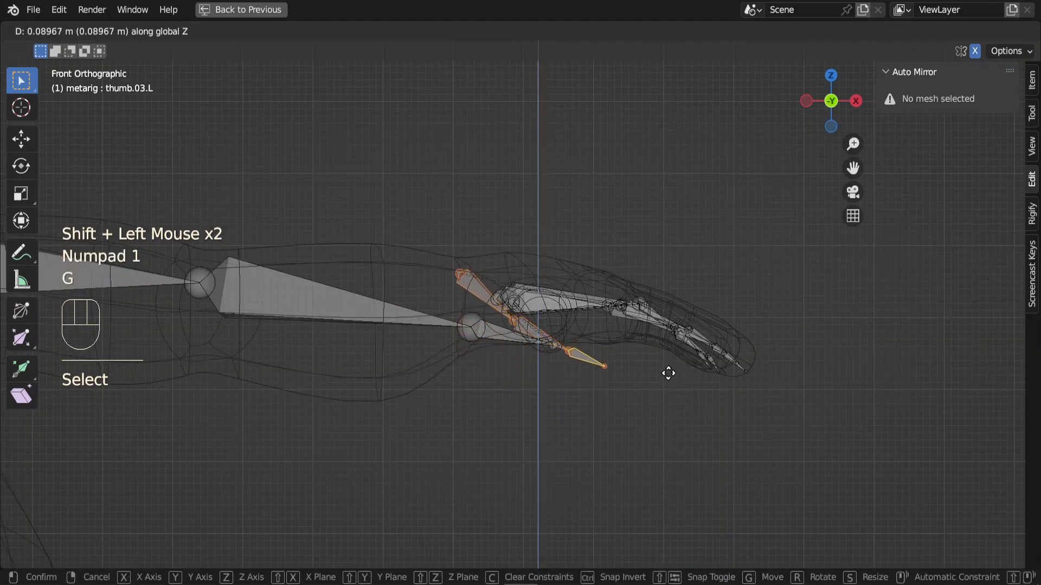
left_click(663, 369)
key("s")
key("z")
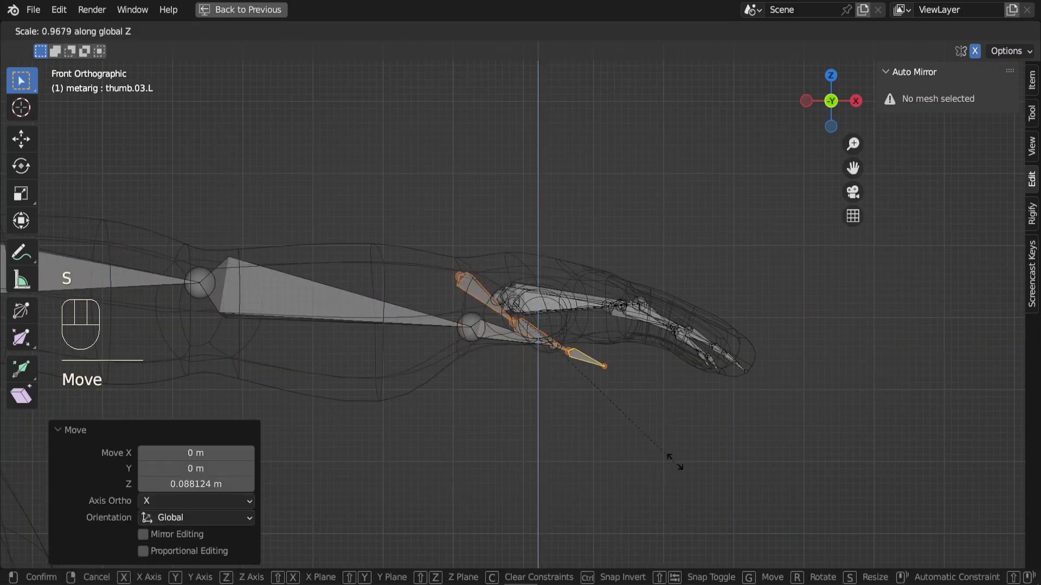
left_click(625, 369)
Step: Rotate the thumb bones 45.2° in the top view and move them about -0.024 m in X and -0.053 m in Y
key("KP_7")
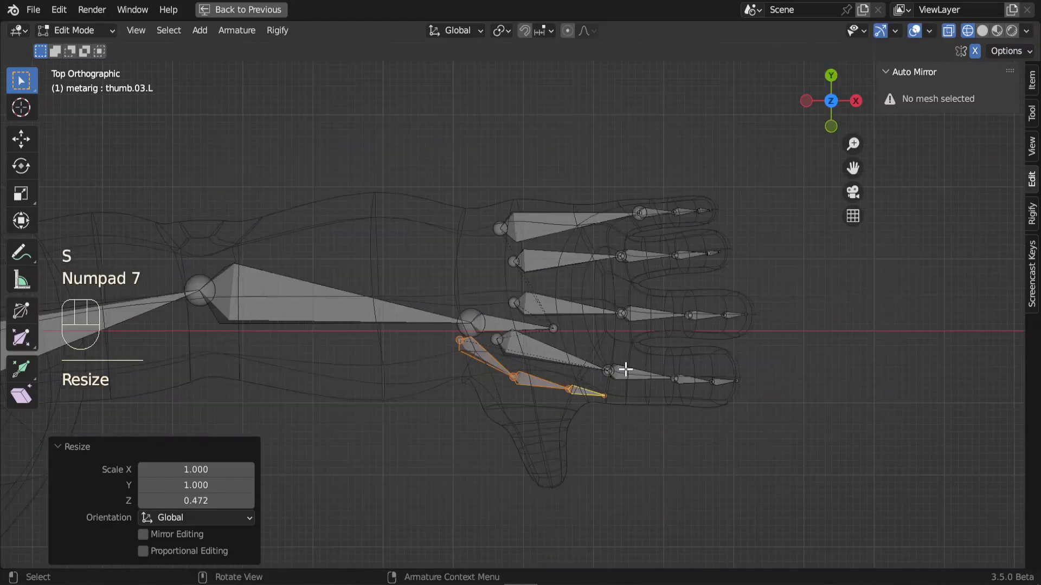
key("r")
left_click(644, 411)
key("g")
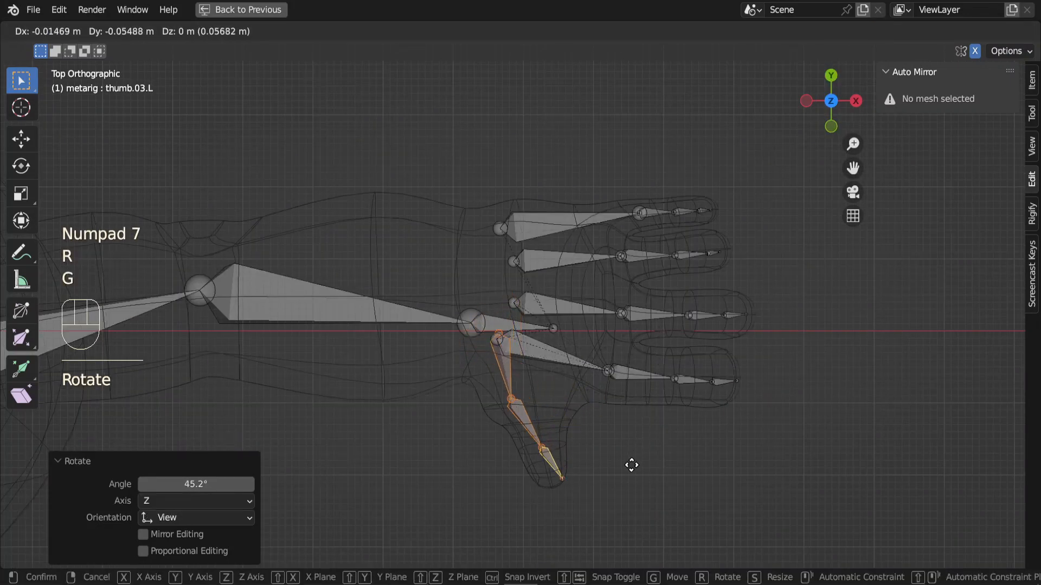
left_click(625, 464)
Step: Select both ends of thumb.02.L and raise the bone about 0.022 m along Z
scroll(671, 485, "up", 2)
middle_click_drag(671, 486, 690, 398)
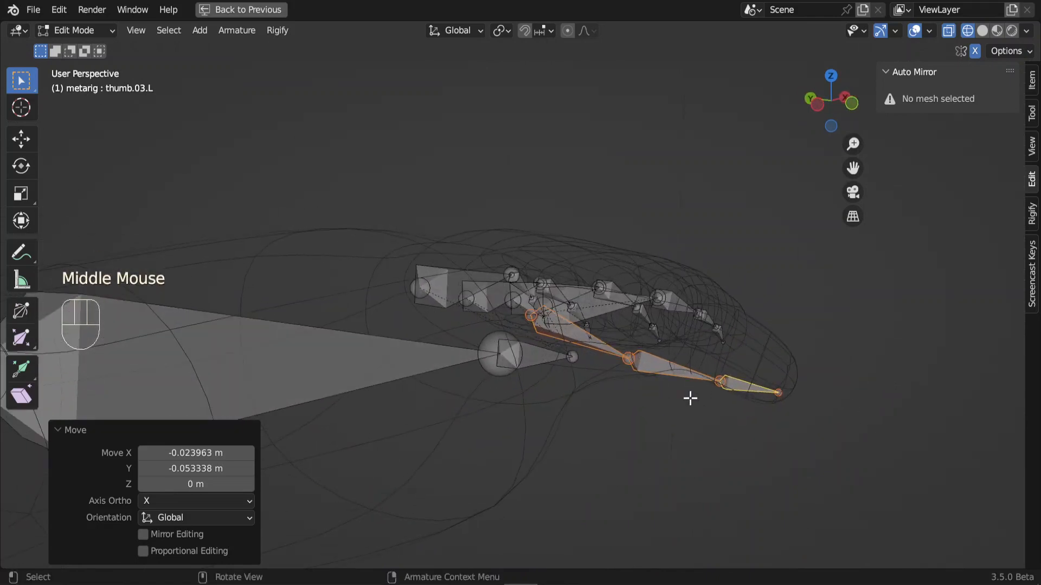
key("KP_Decimal")
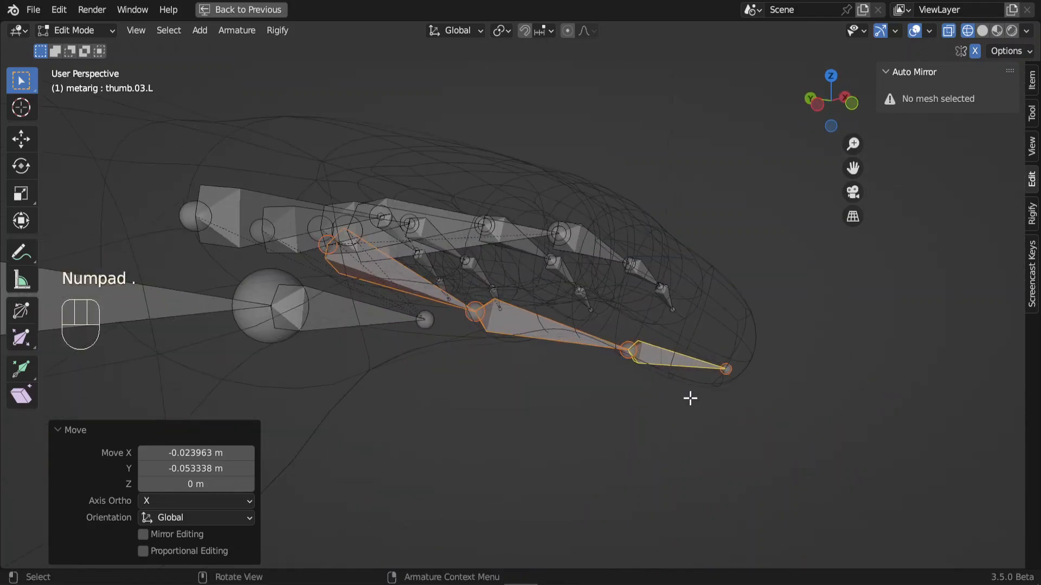
key("KP_3")
middle_click_drag(607, 348, 555, 341)
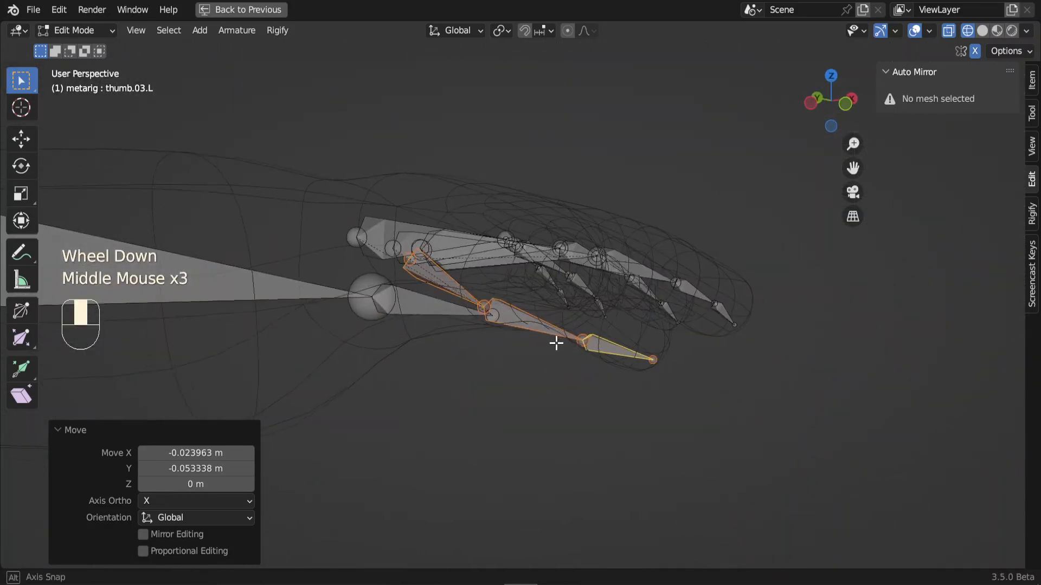
left_click(482, 308)
left_click(580, 348, "shift")
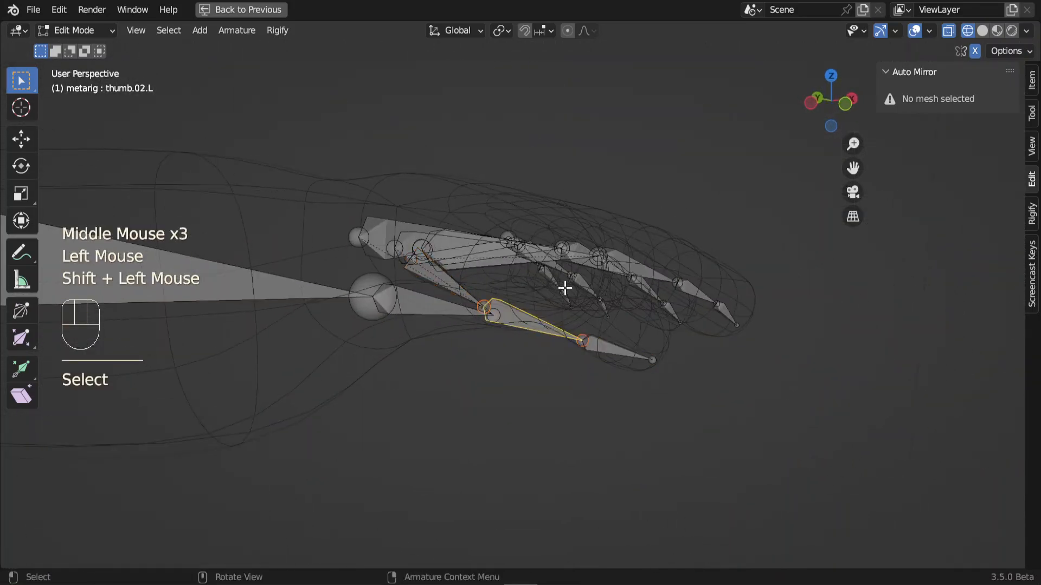
key("g")
key("z")
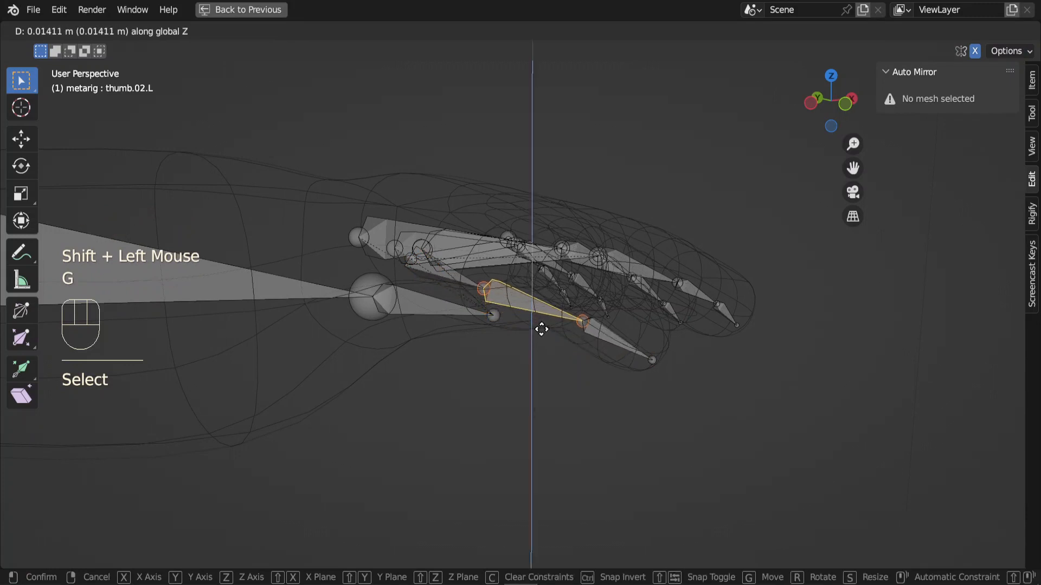
left_click(538, 321)
Step: Check the thumb's fit from several angles and select all three thumb bones in the top view
middle_click_drag(539, 322, 483, 299)
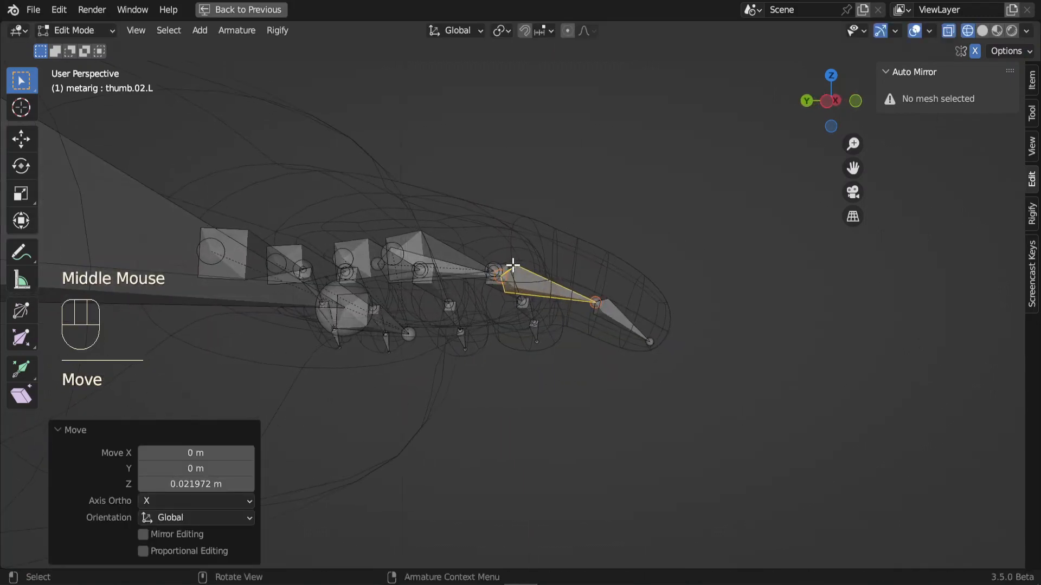
middle_click_drag(606, 297, 436, 282)
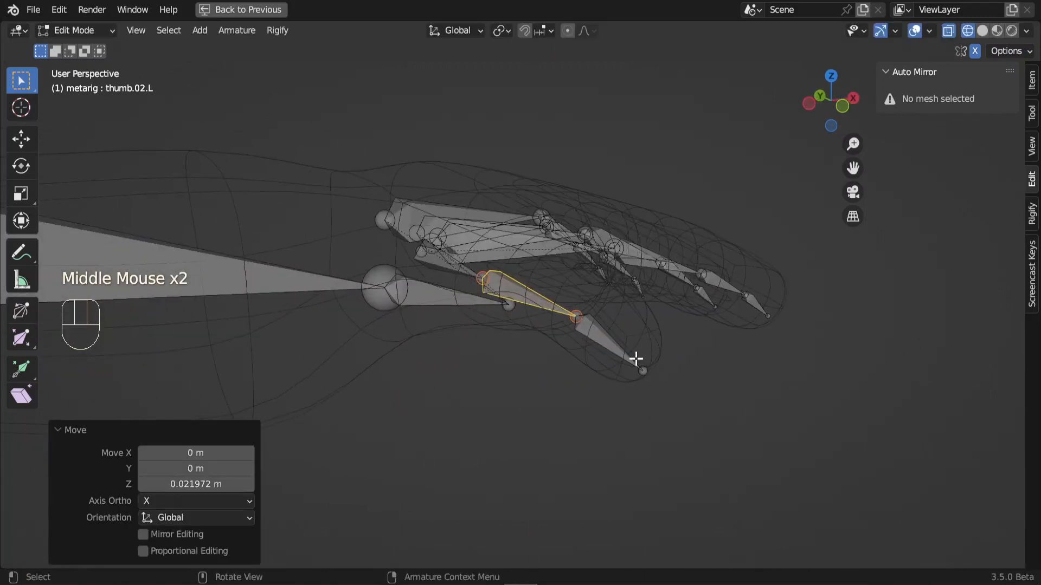
middle_click_drag(636, 359, 579, 453)
key("KP_7")
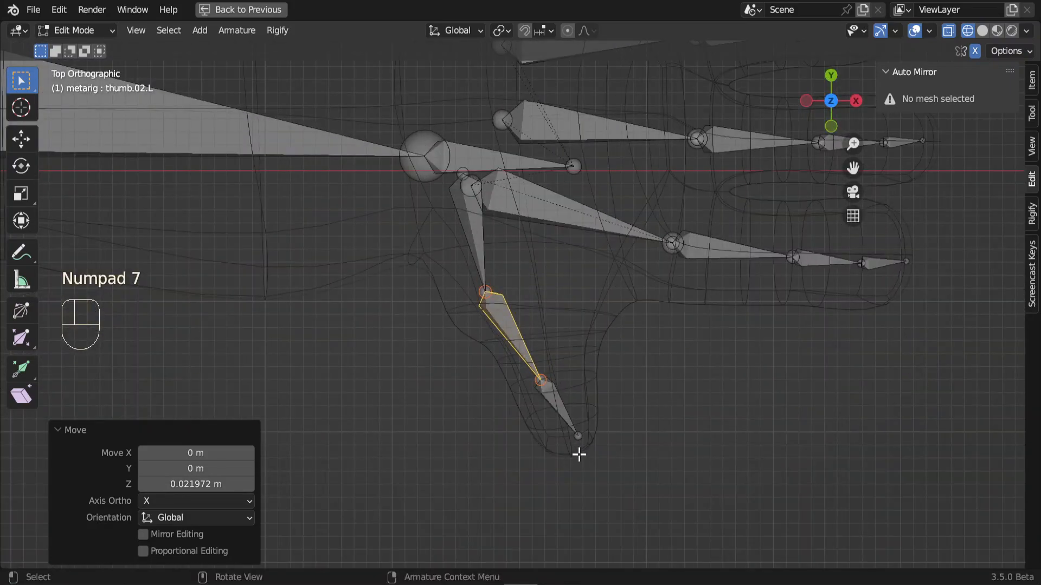
left_click(485, 249, "shift")
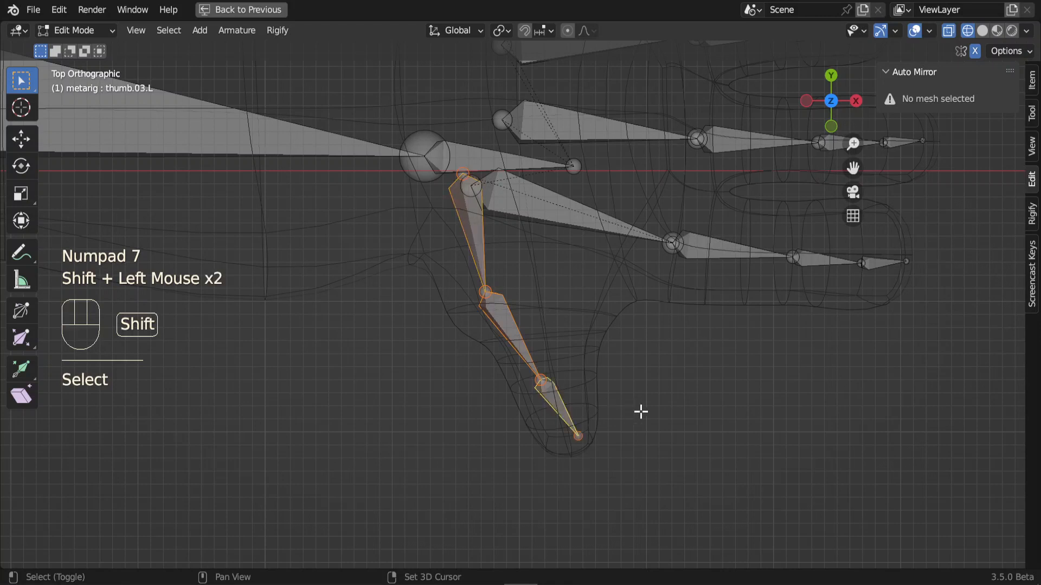
key("e")
right_click(663, 411)
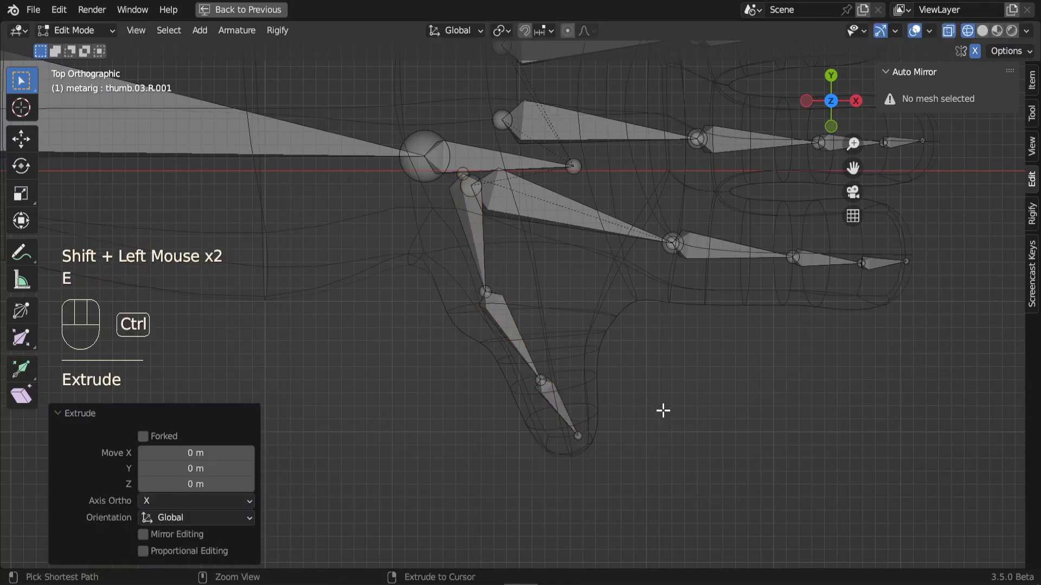
key("ctrl+z")
Step: Rotate the thumb bones 7.4°, scale them down and move them to fit, the last move about 0.0034 m in X and -0.0188 m in Y
key("r")
left_click(667, 319)
key("g")
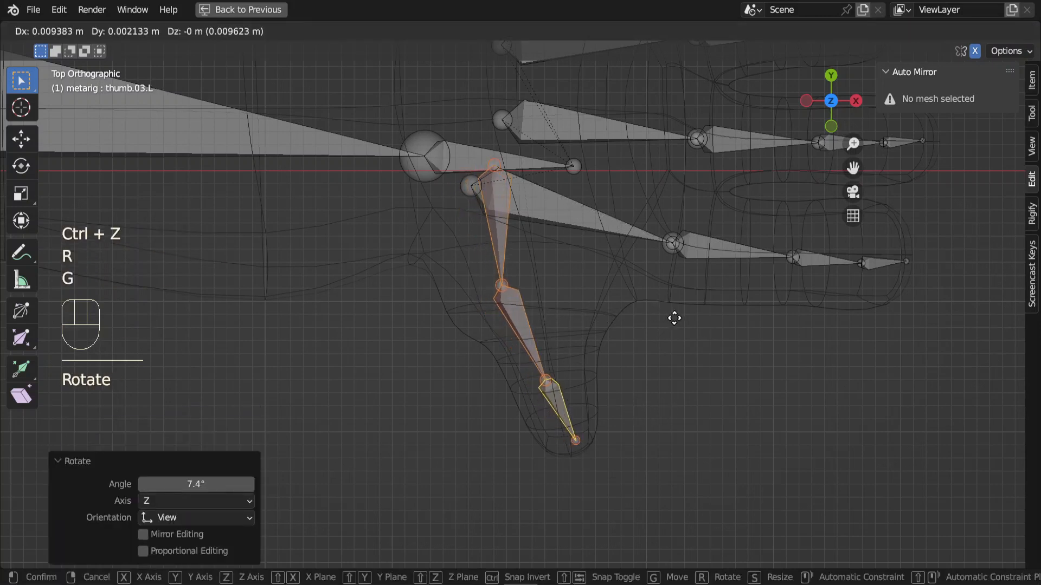
left_click(664, 317)
key("s")
left_click(648, 320)
key("g")
left_click(587, 322)
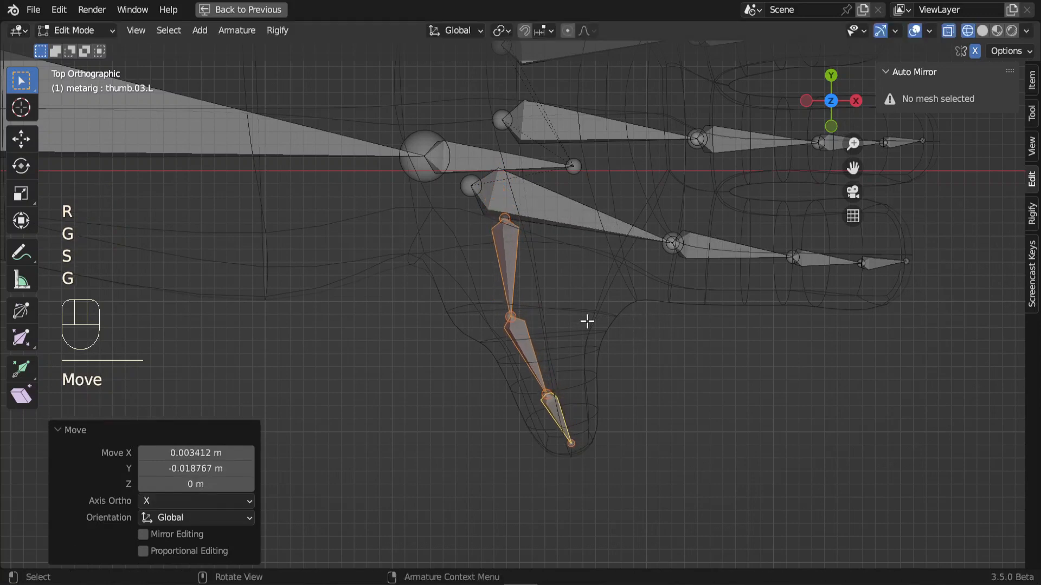
Step: Raise the joint between thumb.01.L and thumb.02.L about 0.0046 m along Z
left_click(500, 215)
scroll(556, 332, "down", 2)
middle_click_drag(641, 429, 705, 321)
scroll(694, 323, "up", 1)
scroll(537, 290, "up", 1)
left_click(548, 292)
key("g")
middle_click(549, 287)
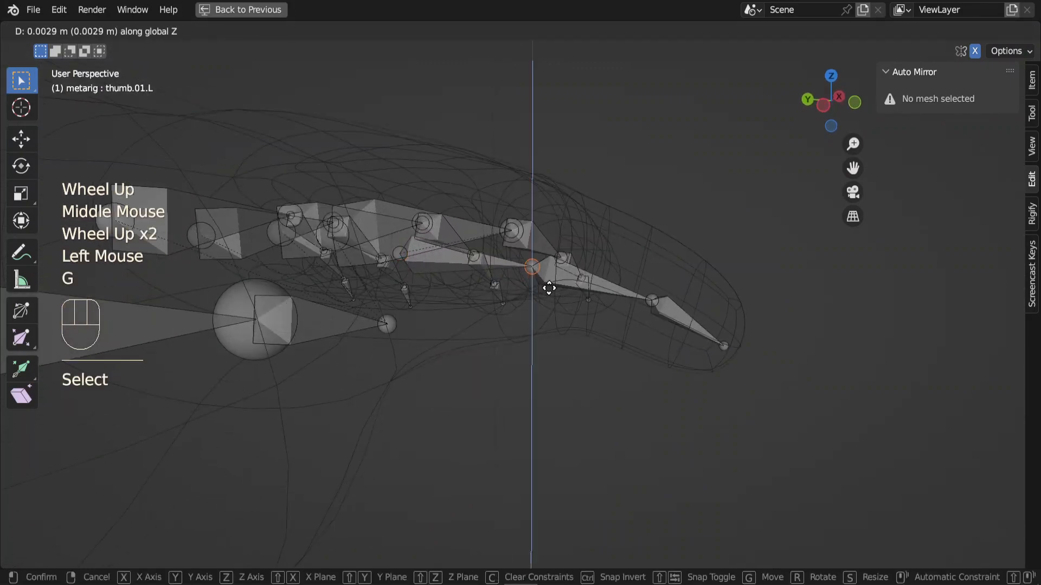
left_click(645, 293)
middle_click_drag(646, 292, 494, 318)
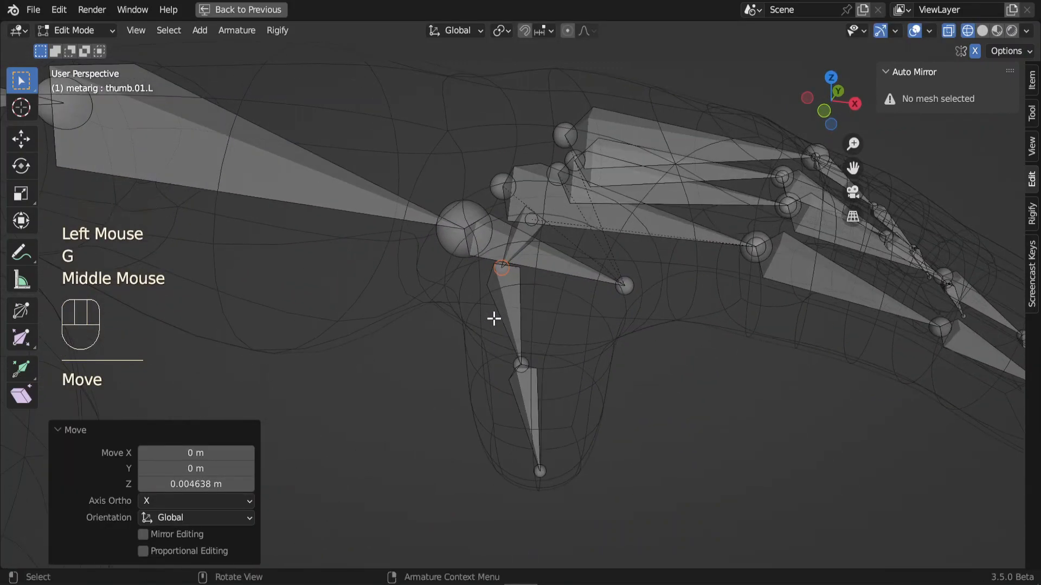
key("KP_7")
scroll(530, 401, "down", 4)
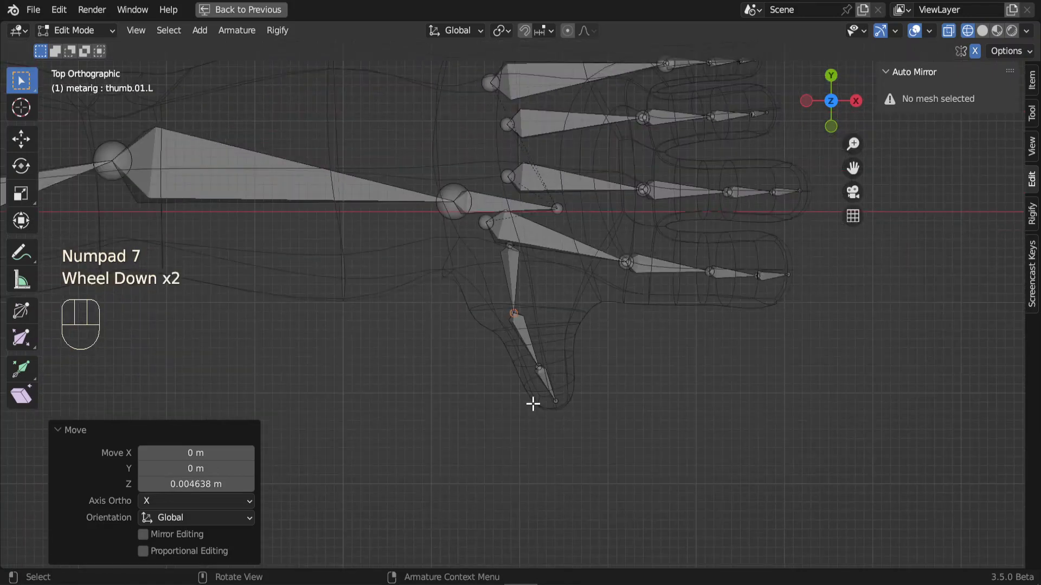
Step: Select the hand.L bone and move it about -0.0037 m in X and 0.0326 m in Y in the top view
left_click(569, 358)
scroll(441, 360, "down", 2)
scroll(558, 316, "up", 1, "shift")
scroll(558, 317, "up", 2)
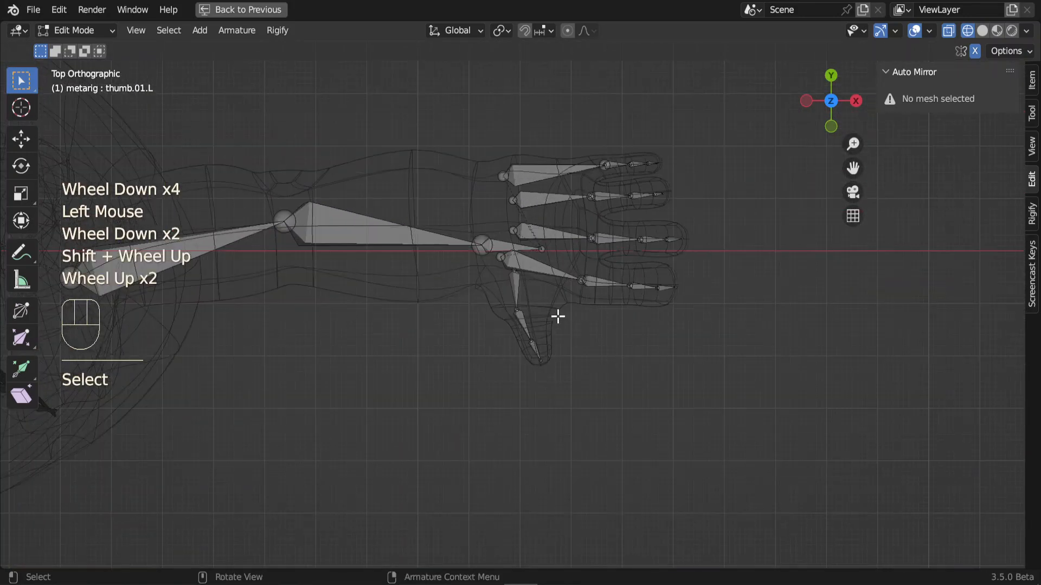
left_click(494, 244)
key("g")
scroll(502, 234, "up", 2)
middle_click_drag(502, 234, 569, 342, "shift")
left_click(593, 335)
key("g")
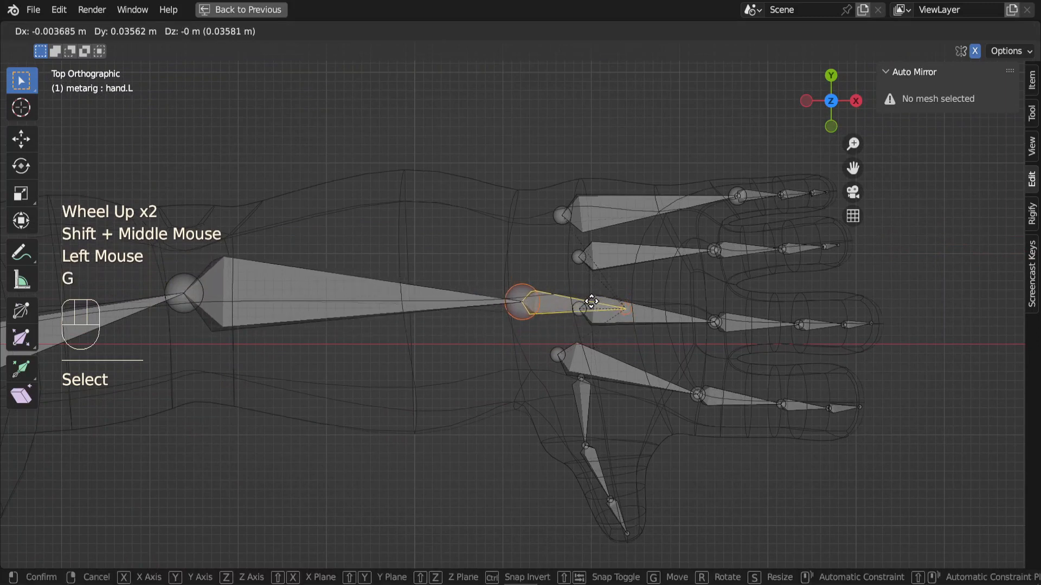
left_click(591, 303)
Step: Move hand.L about 0.0135 m in X and 0.043 m in Z in the front view
key("KP_1")
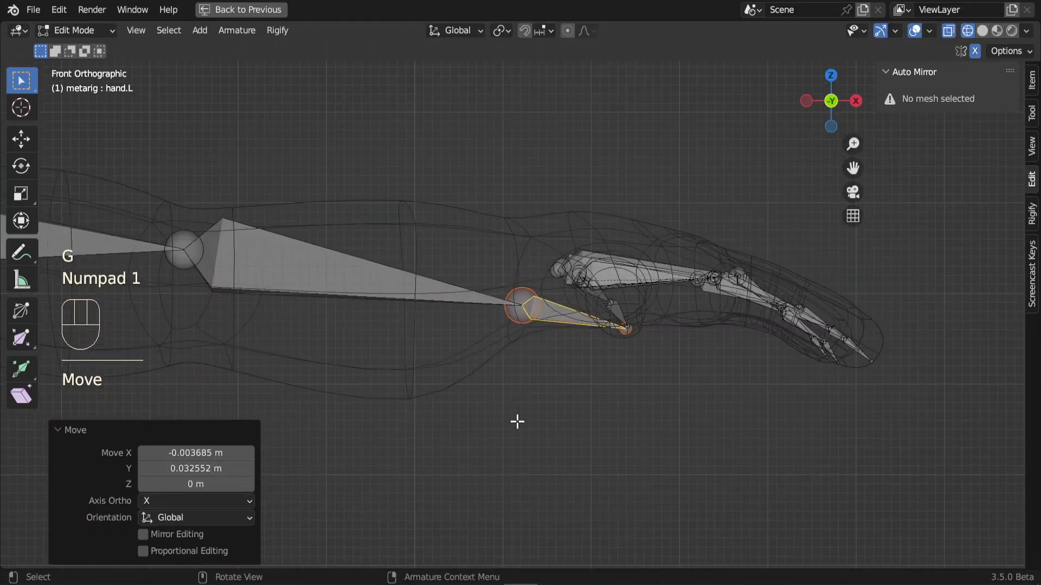
key("g")
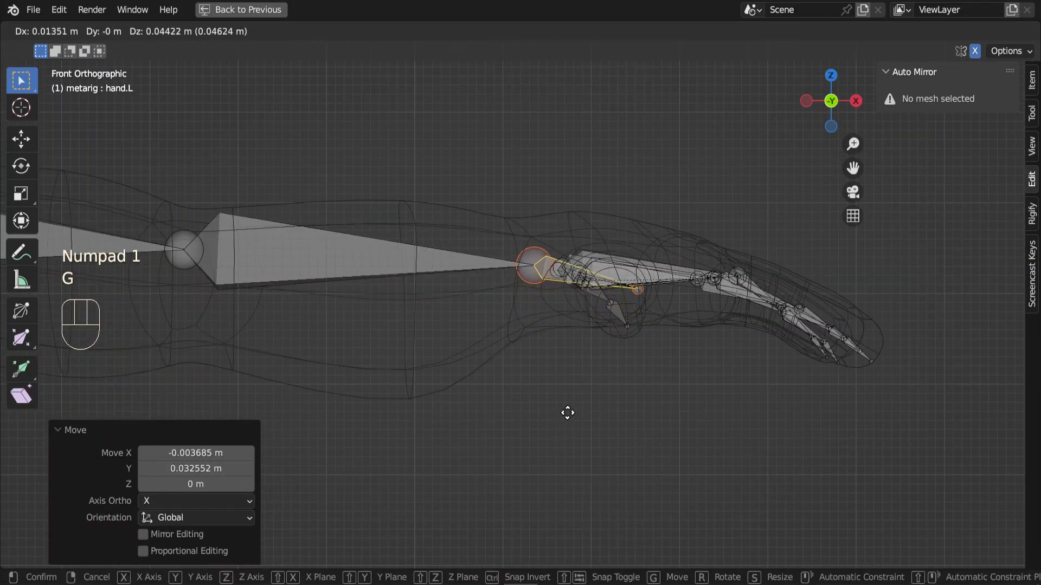
left_click(567, 414)
Step: Select the wrist joint at the end of forearm.L and lower it slightly along Z
scroll(542, 336, "down", 3)
middle_click_drag(412, 331, 498, 364, "shift")
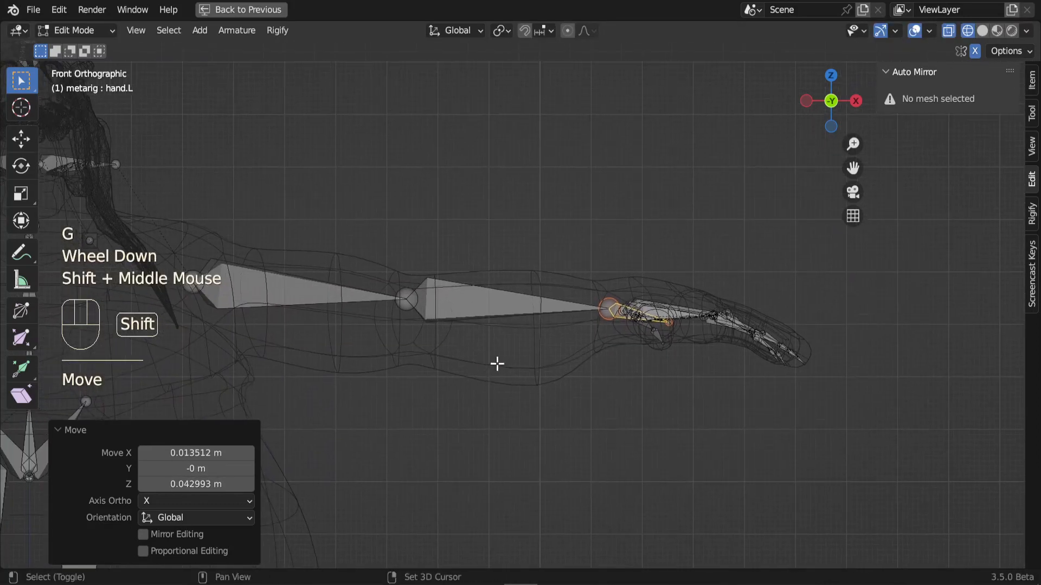
left_click(418, 299)
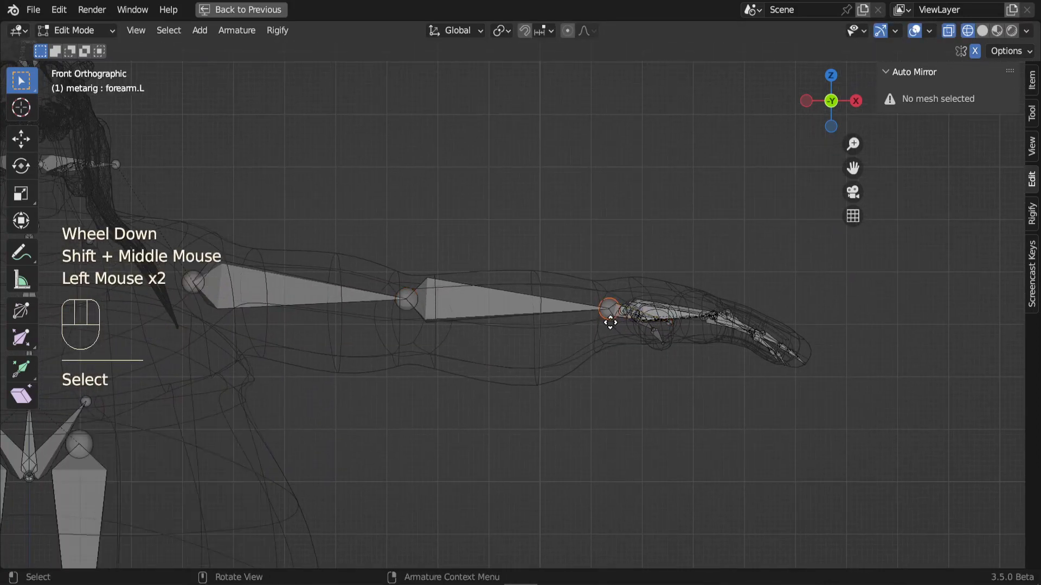
key("g")
key("z")
left_click(475, 348)
Step: Select the elbow joint and move it about 0.0006 m along Z
left_click(414, 304)
scroll(472, 333, "up", 2)
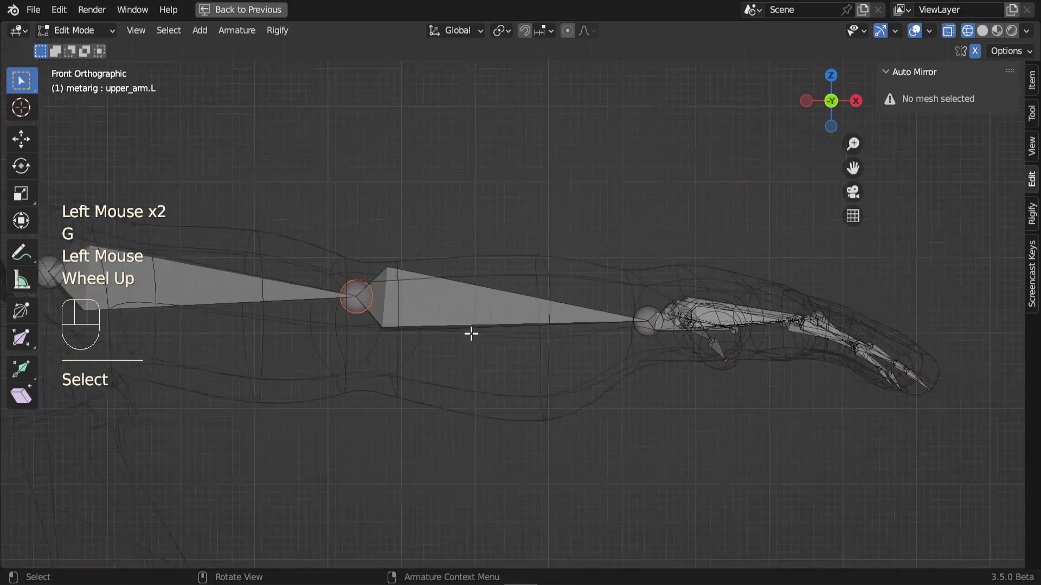
middle_click_drag(266, 353, 460, 360, "shift")
key("g")
key("z")
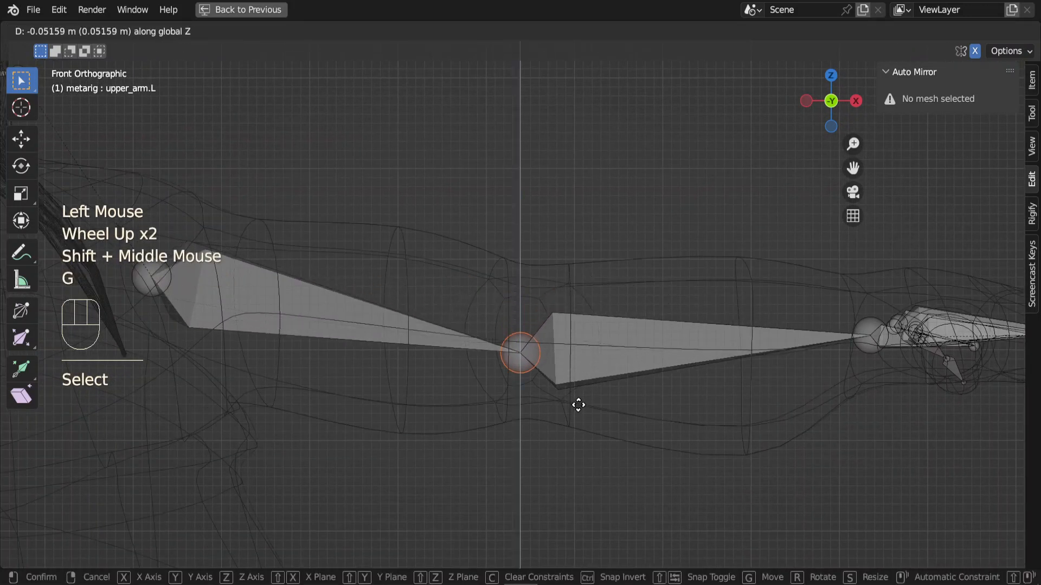
left_click(575, 356)
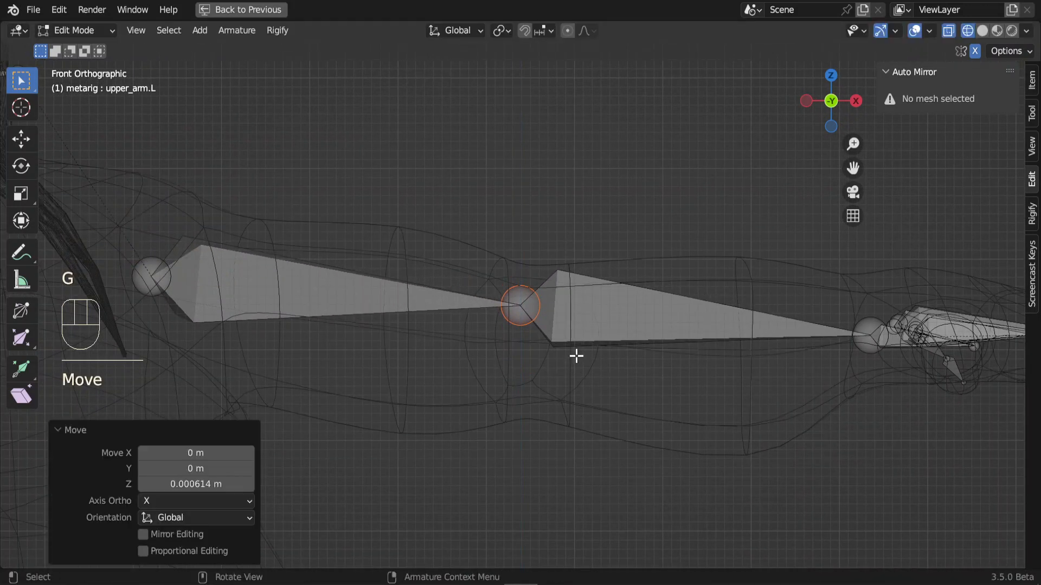
Step: Move the shoulder end of upper_arm.L about -0.048 m along Z
left_click(168, 281)
key("g")
key("z")
left_click(164, 335)
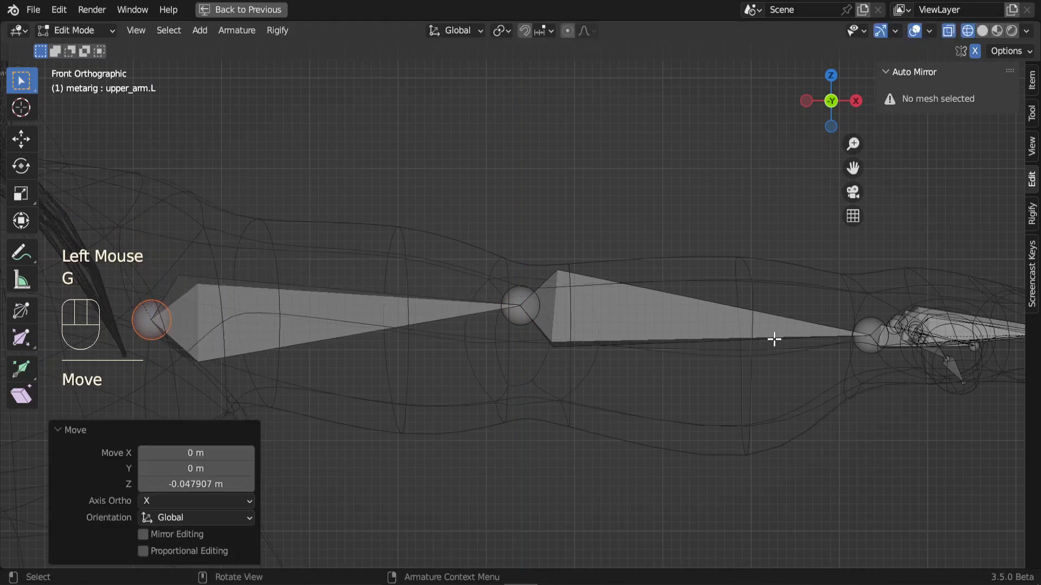
Step: Select the whole hand.L bone with the wrist joint and move it about -0.0086 m along Z
left_click(868, 340)
key("g")
left_click(885, 346)
left_click(892, 349)
key("g")
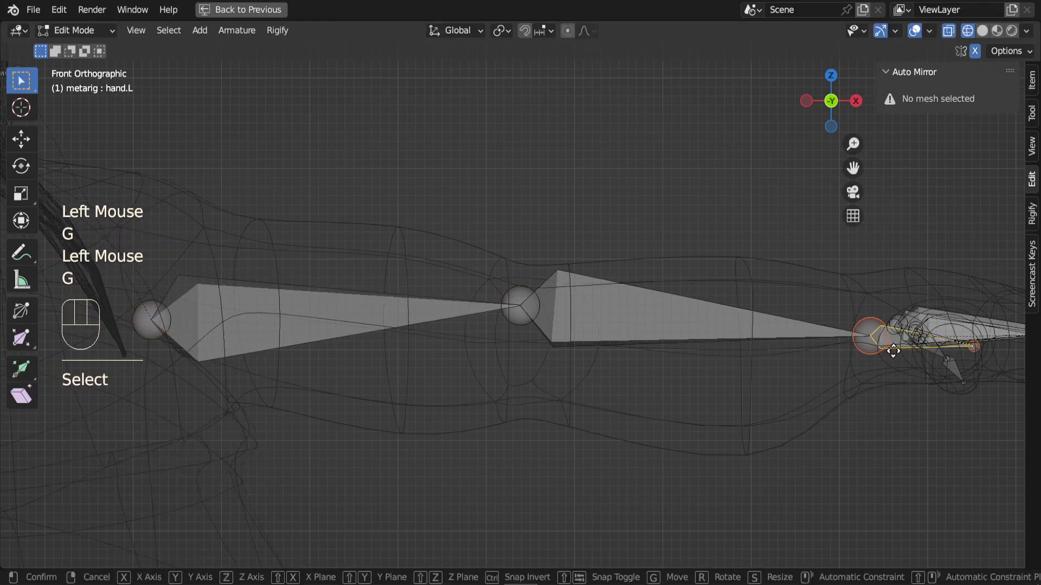
key("z")
left_click(890, 353)
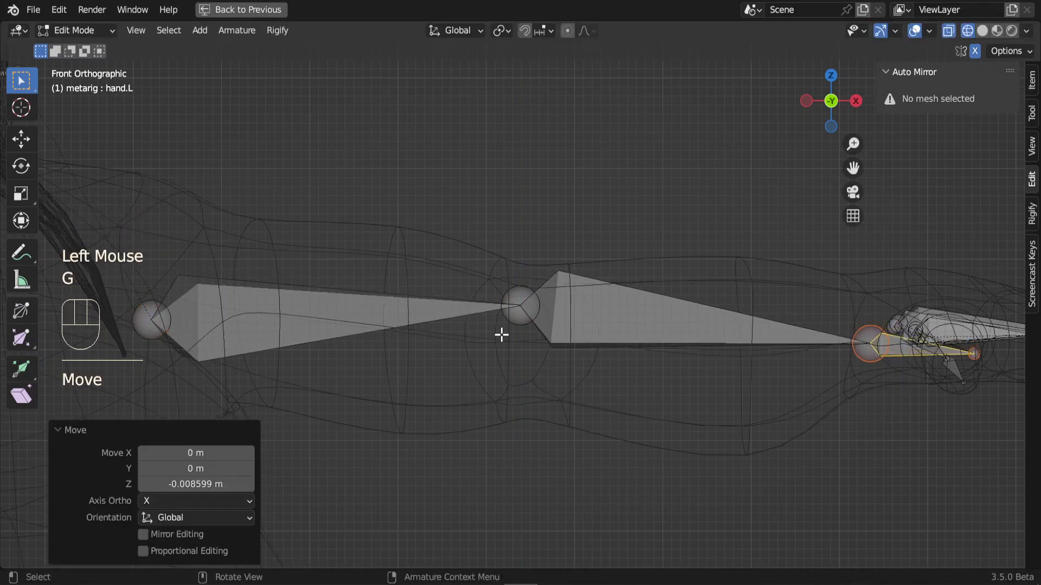
Step: Lower the elbow joint about 0.0178 m along Z to line it up with the arm mesh
left_click(526, 319)
key("g")
key("z")
left_click(525, 329)
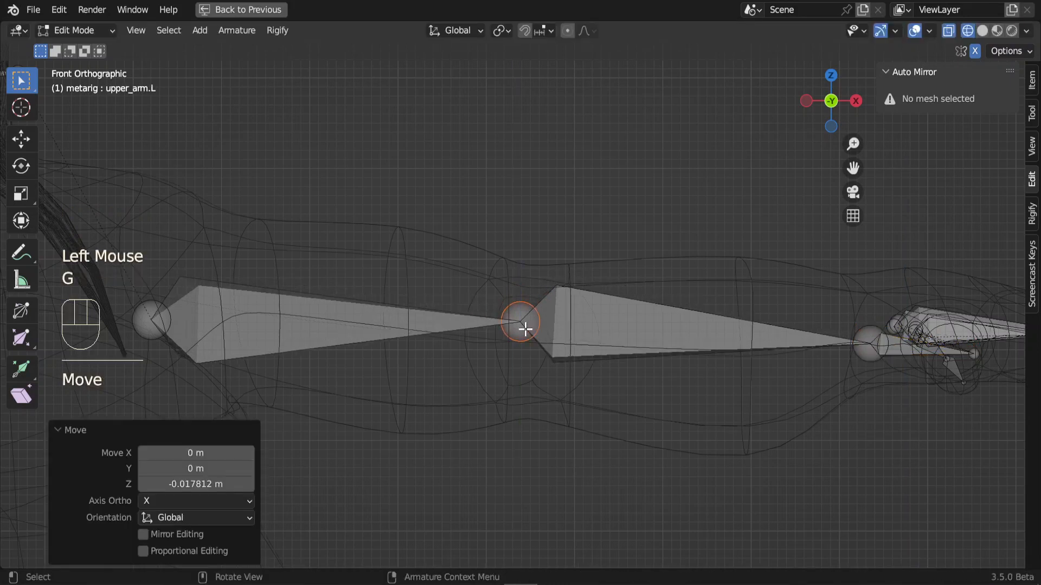
Step: In top view, move the elbow joint about 0.0133 m along X and 0.0053 m along Y
key("KP_7")
scroll(545, 293, "down", 2)
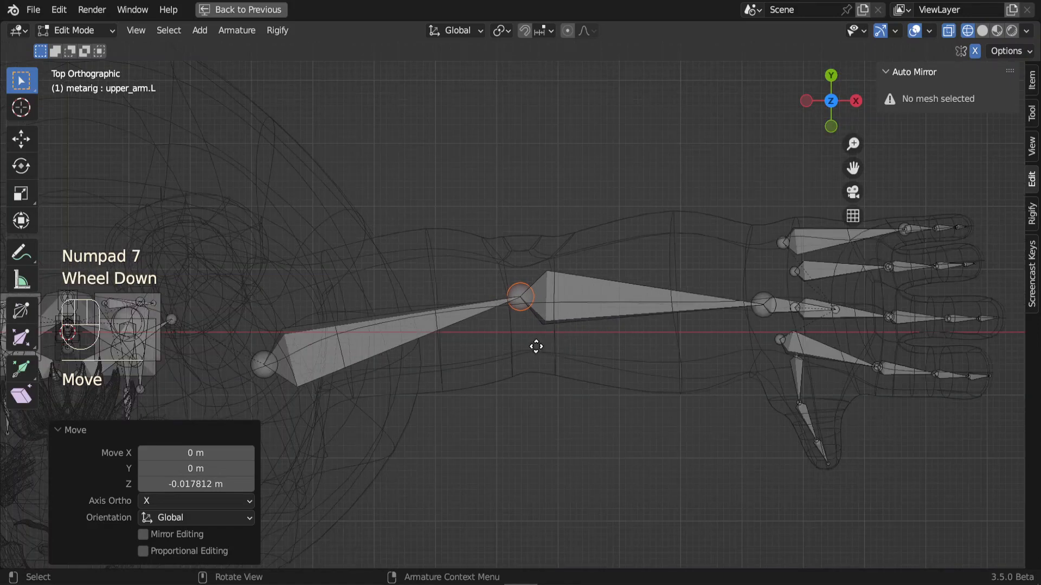
key("g")
left_click(544, 344)
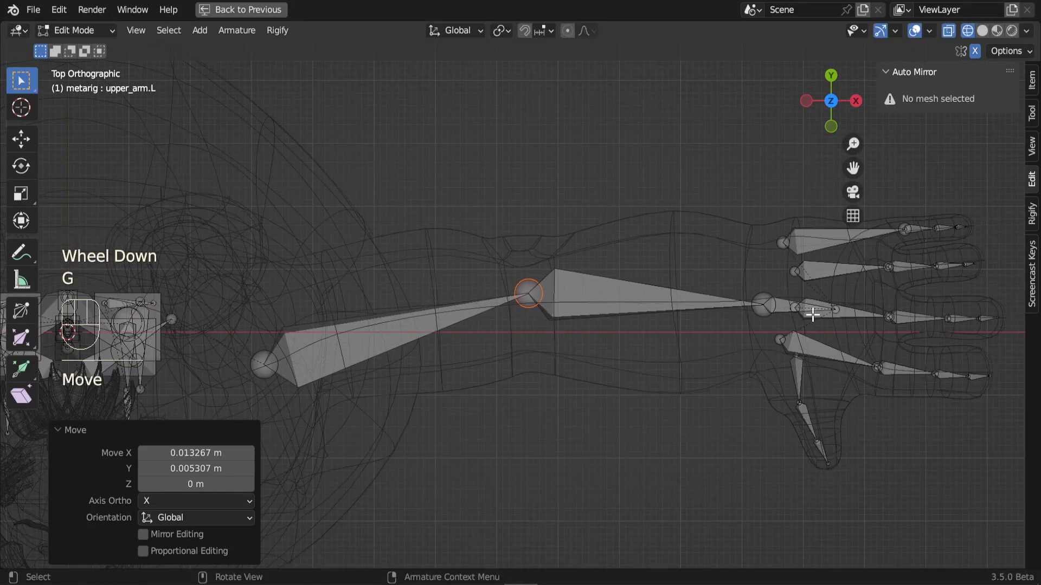
Step: In front view, select pelvis.L, thigh.L, shin.L and the left foot bones, and scale them to about 0.363 along Z
scroll(483, 416, "down", 2)
middle_click_drag(483, 416, 449, 315)
key("KP_1")
middle_click_drag(444, 429, 562, 204, "shift")
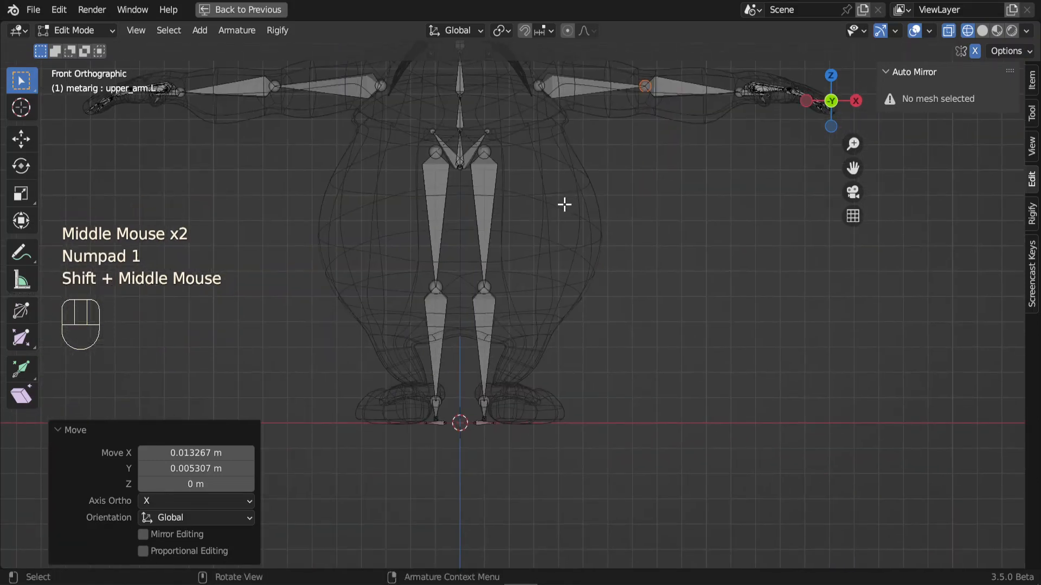
scroll(463, 155, "up", 2)
scroll(532, 246, "down", 1)
key("ctrl+space")
key("ctrl+space")
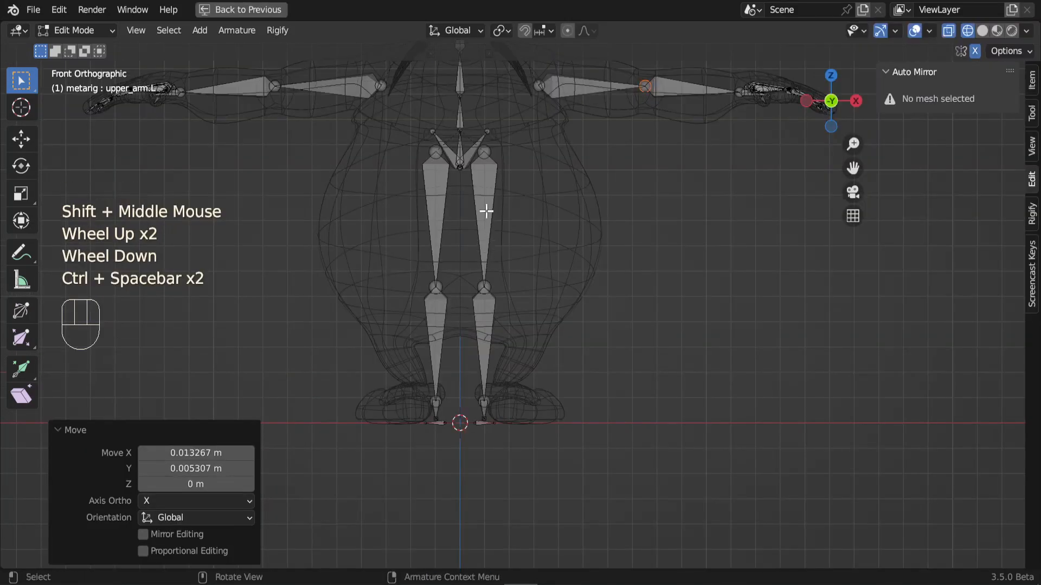
left_click(469, 152)
left_click(487, 179, "shift")
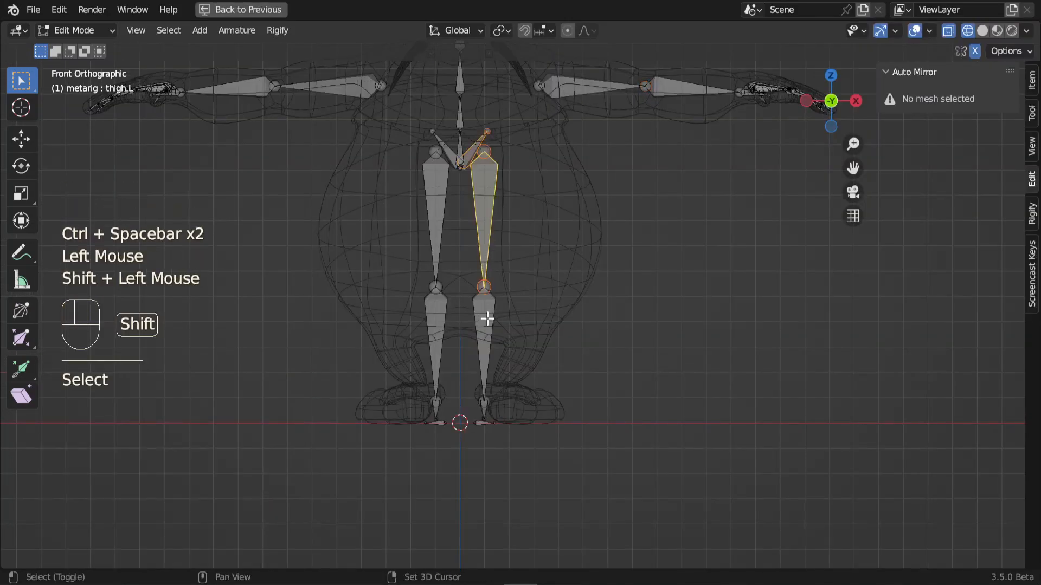
left_click_drag(457, 367, 549, 462, "shift")
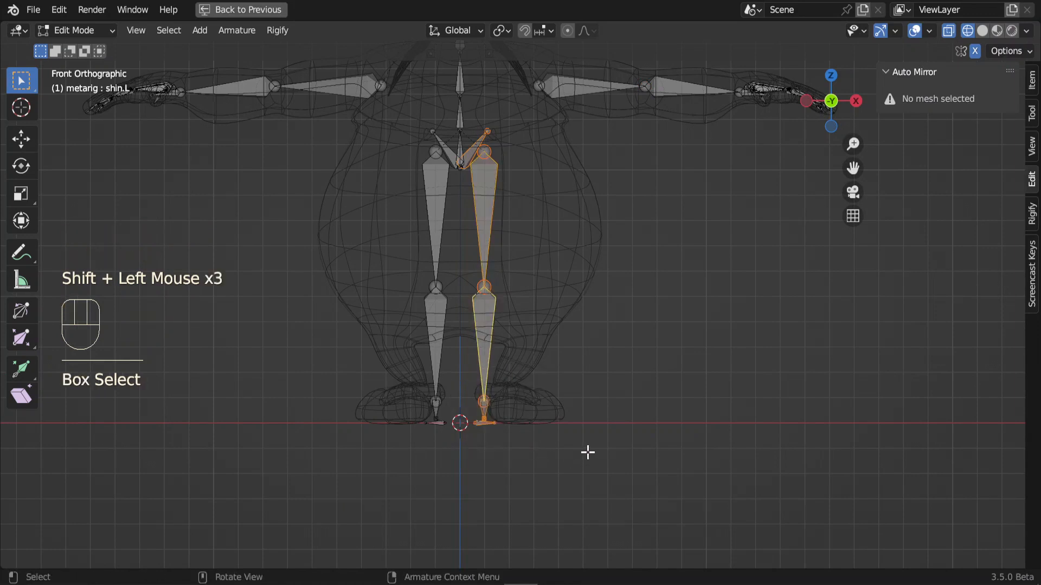
key("s")
key("z")
left_click(531, 361)
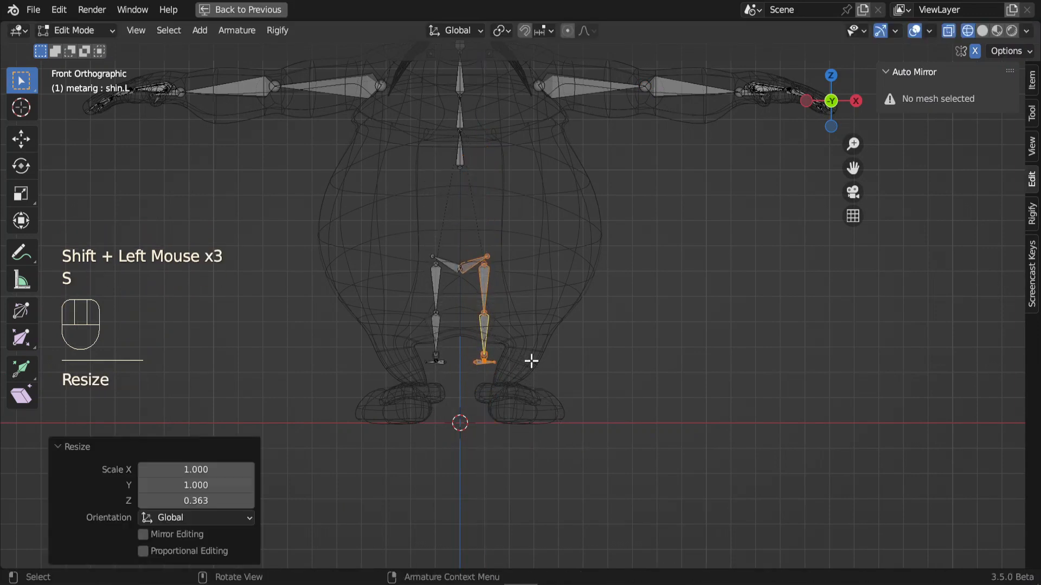
Step: Deselect pelvis.L and move the left leg and foot bones about 0.138 m along X and -0.234 m along Z
key("g")
right_click(557, 376)
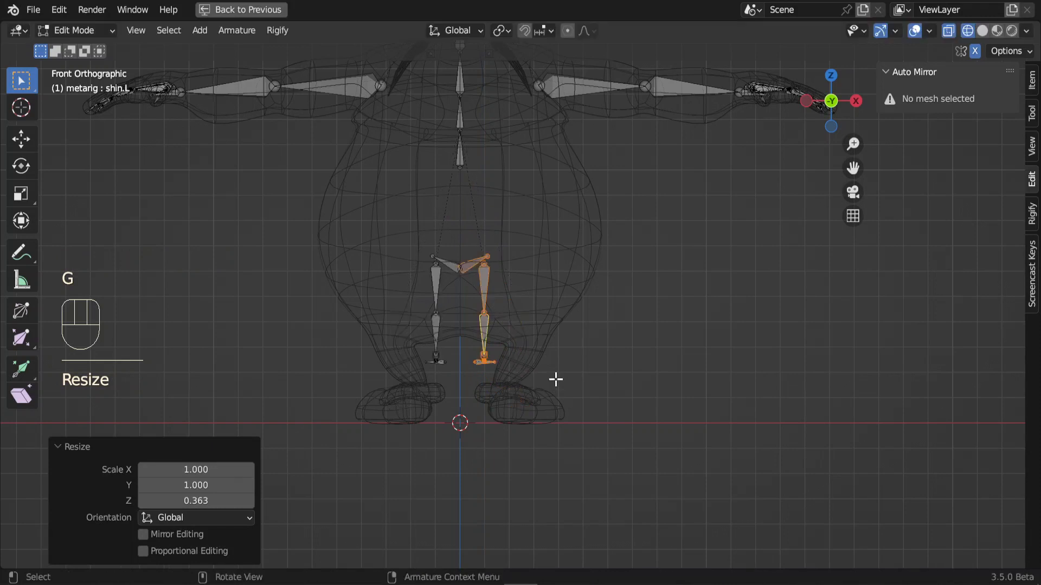
scroll(489, 283, "up", 2)
scroll(490, 283, "up", 1)
left_click(438, 261, "shift")
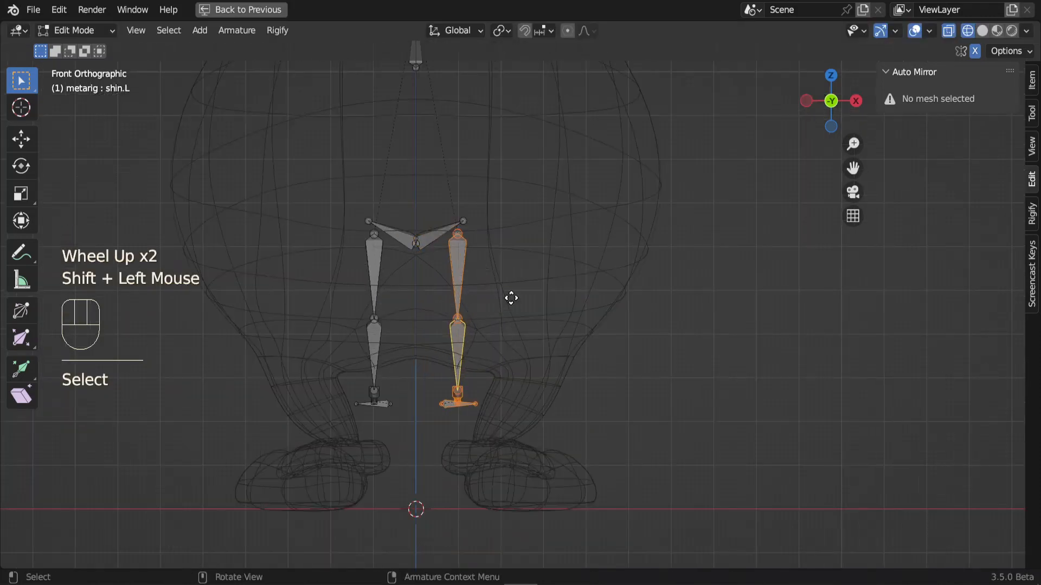
key("g")
left_click(587, 448)
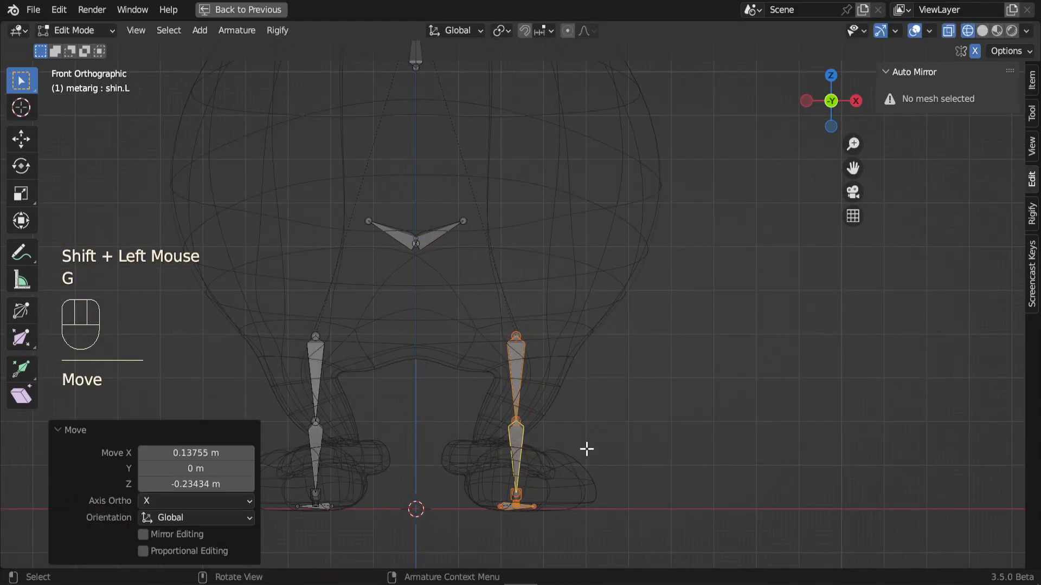
Step: Lower the selected leg and foot bones about 0.0036 m along Z to the base of the shoe
scroll(587, 449, "up", 2)
middle_click_drag(587, 449, 558, 486, "shift")
scroll(558, 485, "up", 1)
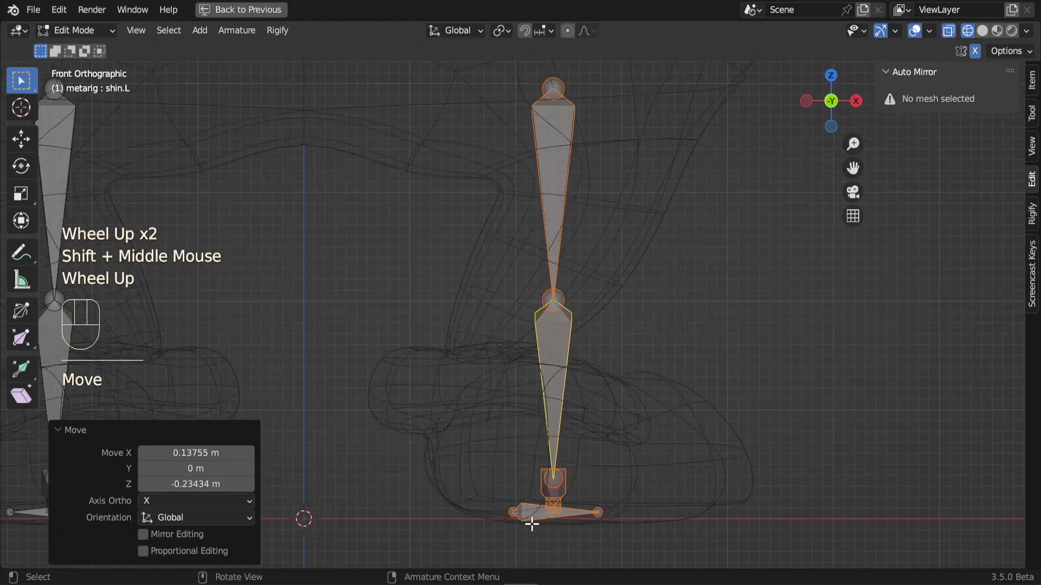
key("g")
left_click(628, 529)
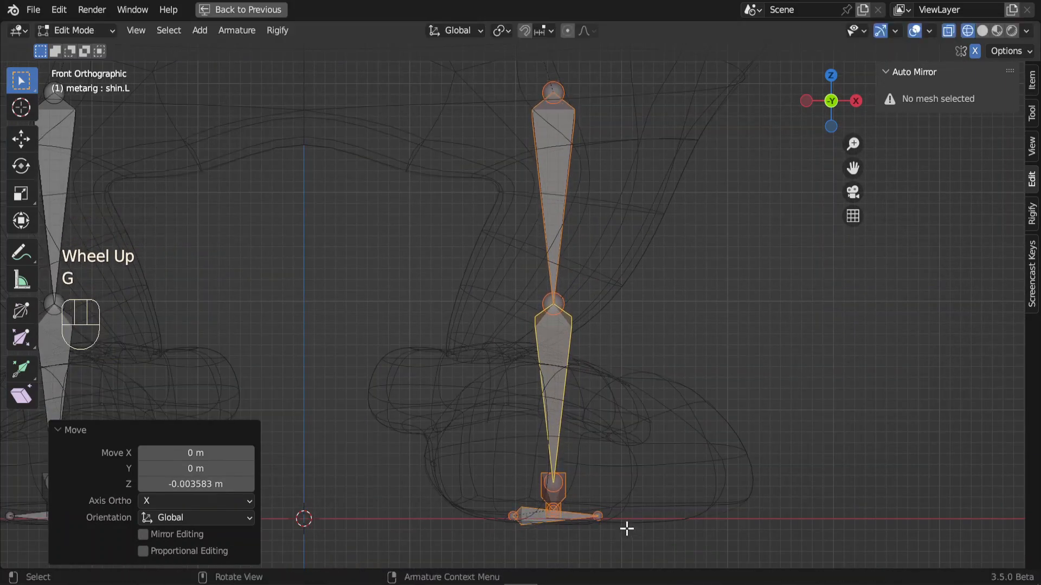
Step: In side view, move the heel bone about 0.129 m along Y and 0.0097 m along Z to the back of the shoe
key("KP_3")
middle_click_drag(613, 506, 537, 483, "shift")
left_click_drag(560, 399, 510, 473)
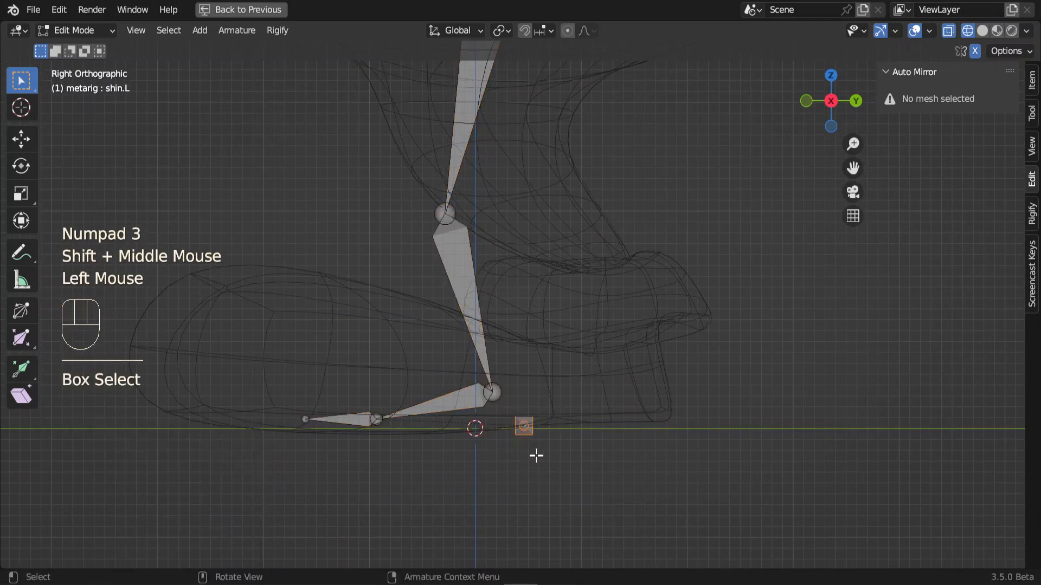
scroll(536, 456, "down", 3)
key("g")
left_click(644, 401)
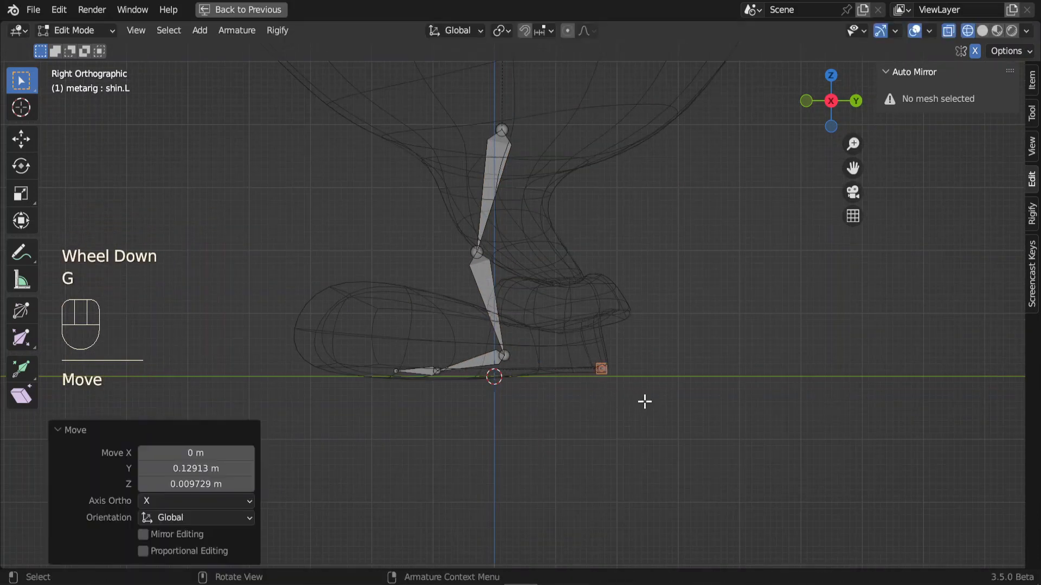
Step: Raise the ankle joint and shift it backward into the shoe's ankle opening, and nudge the joint between foot.L and toe.L backward
left_click(506, 358)
key("g")
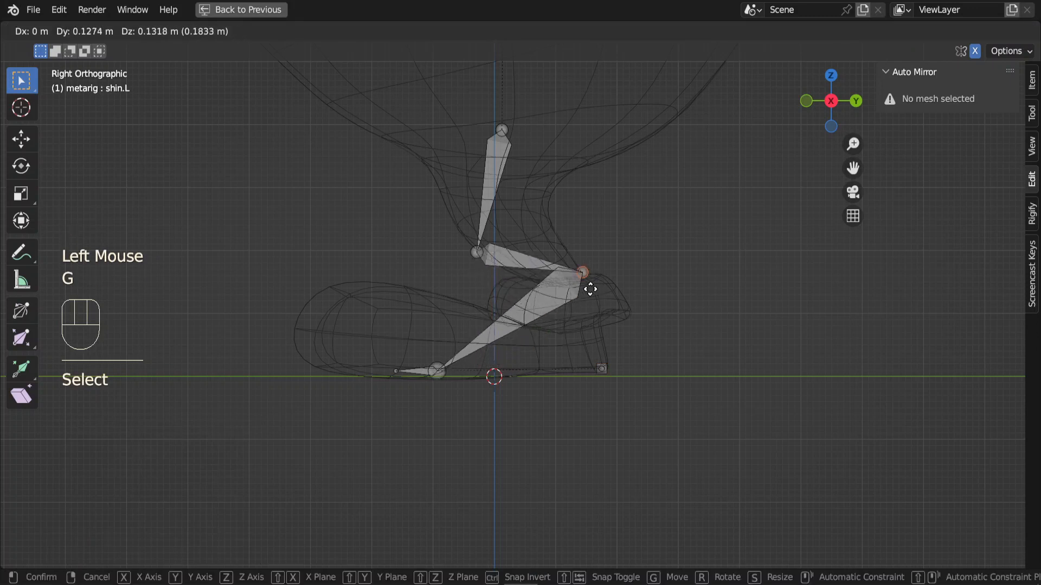
left_click(567, 326)
left_click(436, 374)
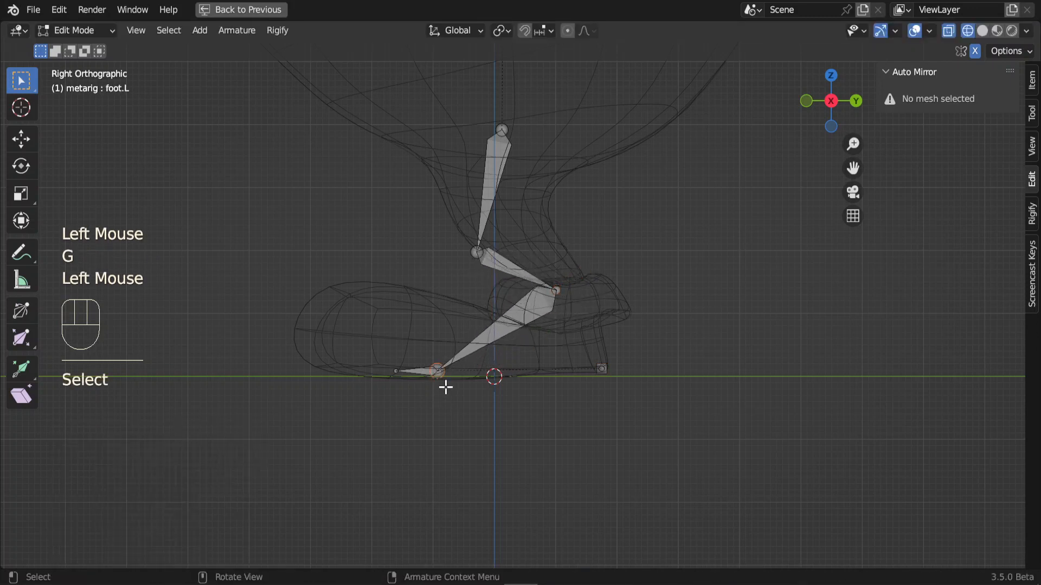
key("g")
left_click(458, 380)
Step: Extend the tip of toe.L about -0.124 m along Y toward the front of the shoe
left_click(396, 370)
key("g")
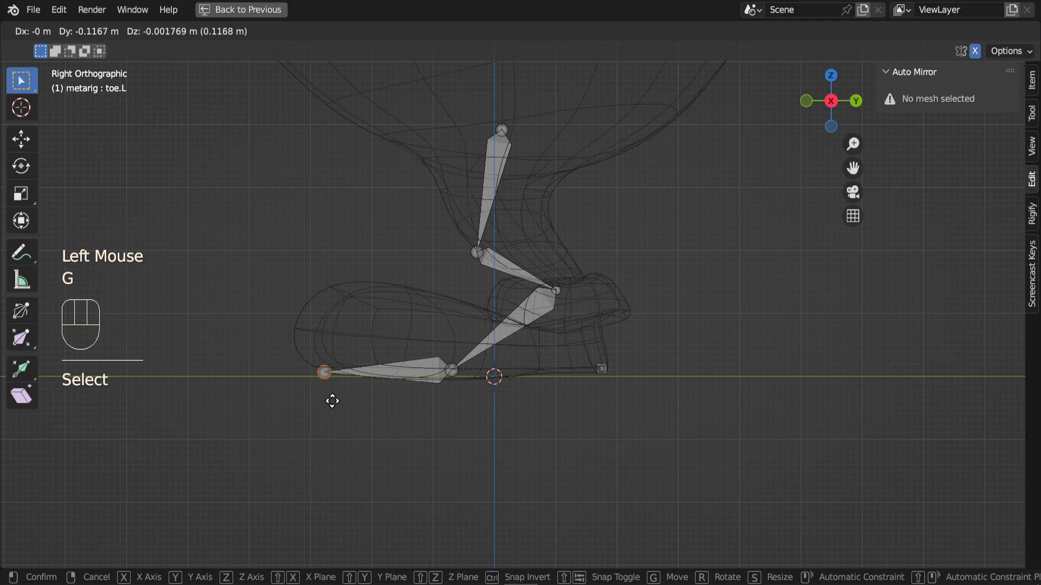
key("y")
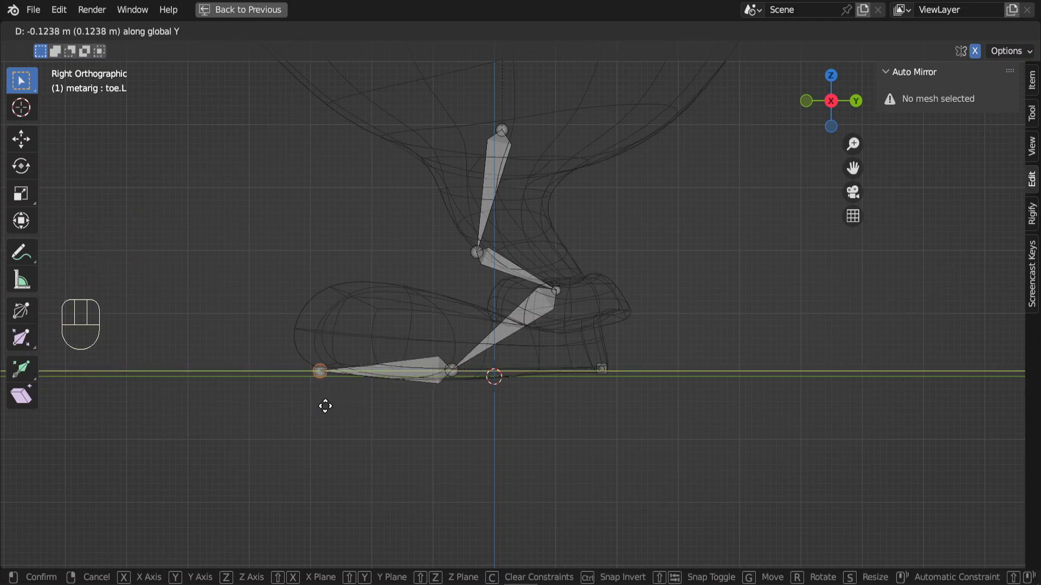
left_click(325, 406)
Step: Raise the knee joint in side view with successive moves, the last about 0.0035 m along Y and 0.0142 m along Z
middle_click_drag(520, 320, 533, 446, "shift")
left_click(494, 378)
key("g")
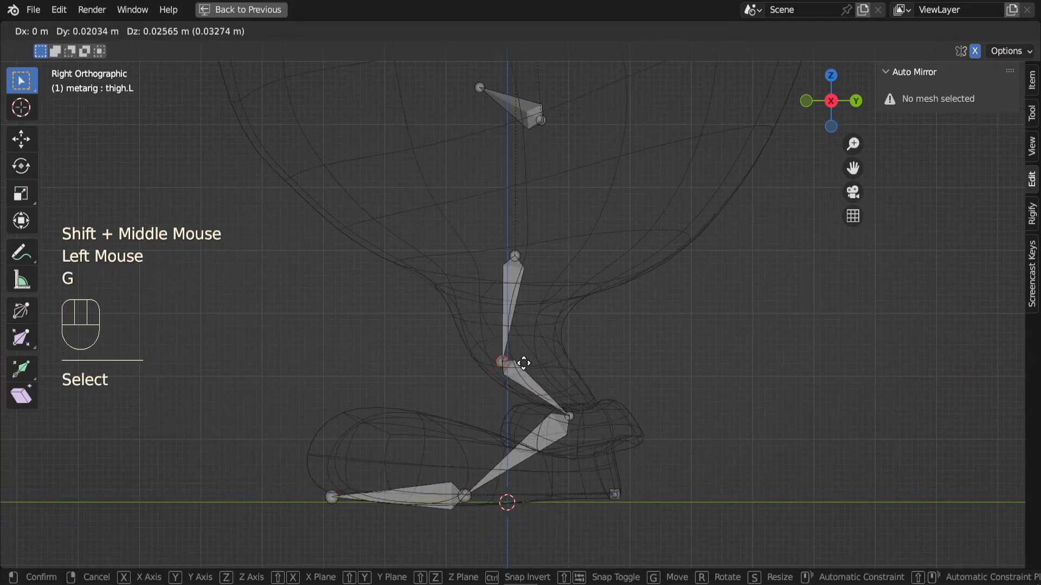
key("g")
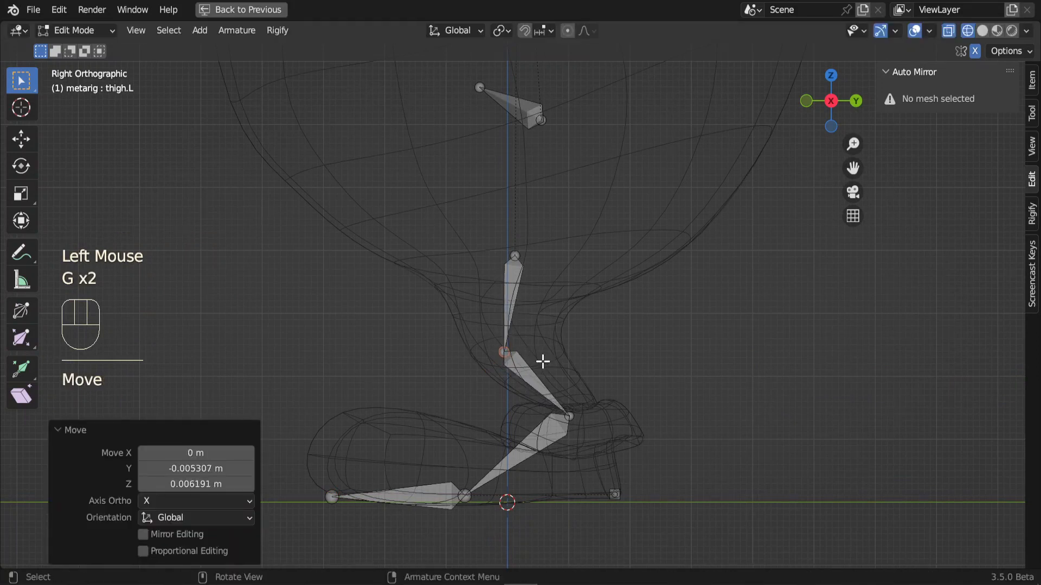
key("g")
left_click(550, 355)
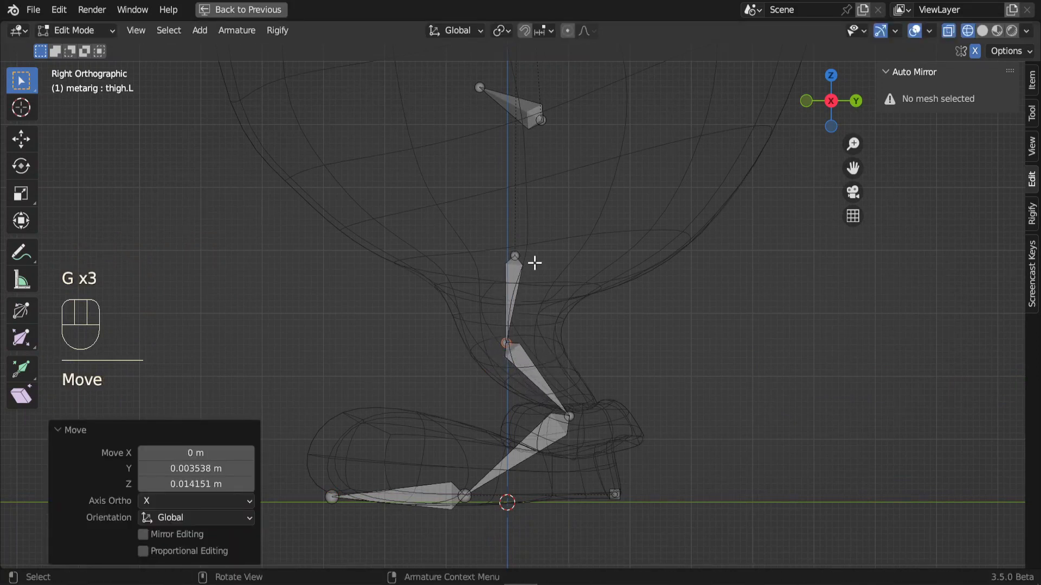
Step: In front view, move the knee joint about 0.044 m along X and 0.008 m along Z
key("KP_1")
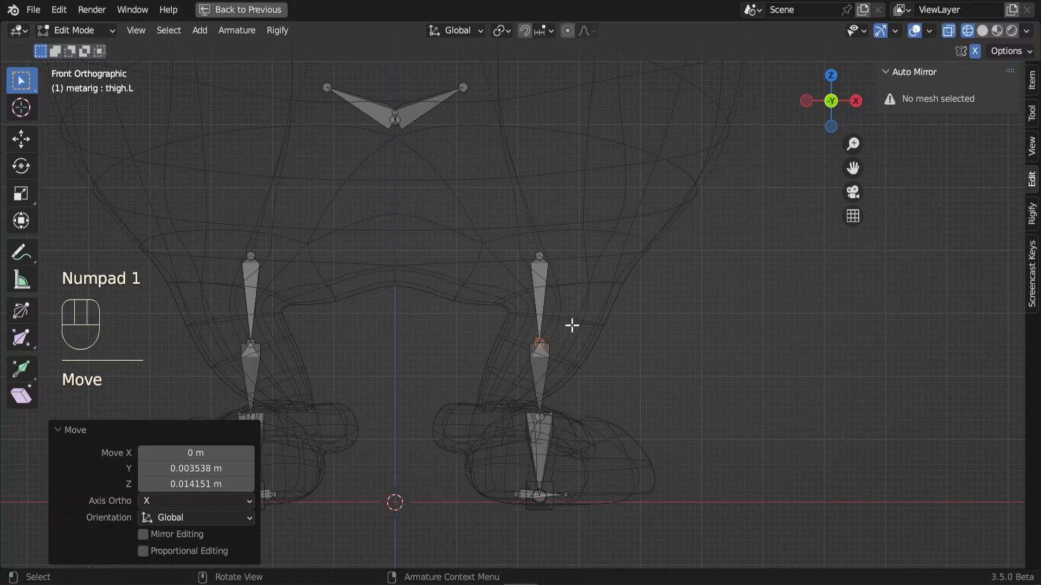
key("g")
left_click(601, 347)
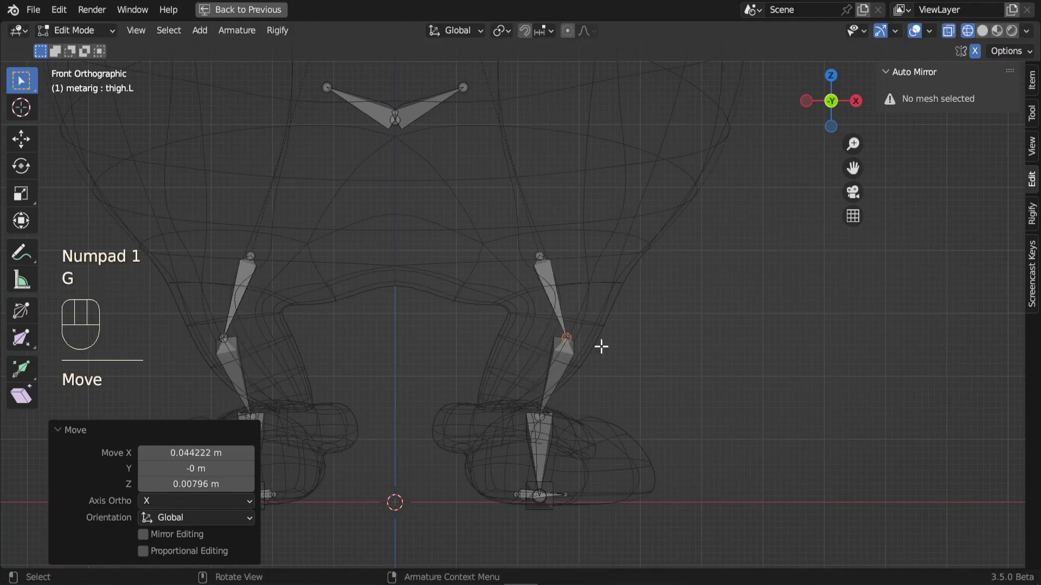
Step: Move the ankle joint about -0.063 m along X and -0.0027 m along Z
left_click(539, 417)
key("g")
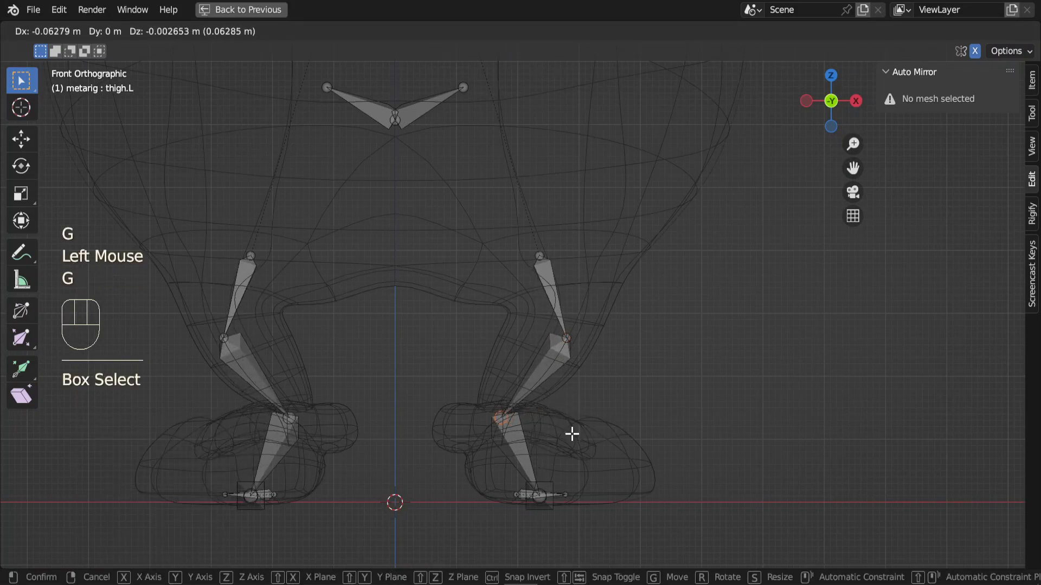
left_click(566, 431)
Step: Move the upper joint of thigh.L about -0.0062 m along X and 0.0398 m along Z
scroll(564, 320, "down", 3)
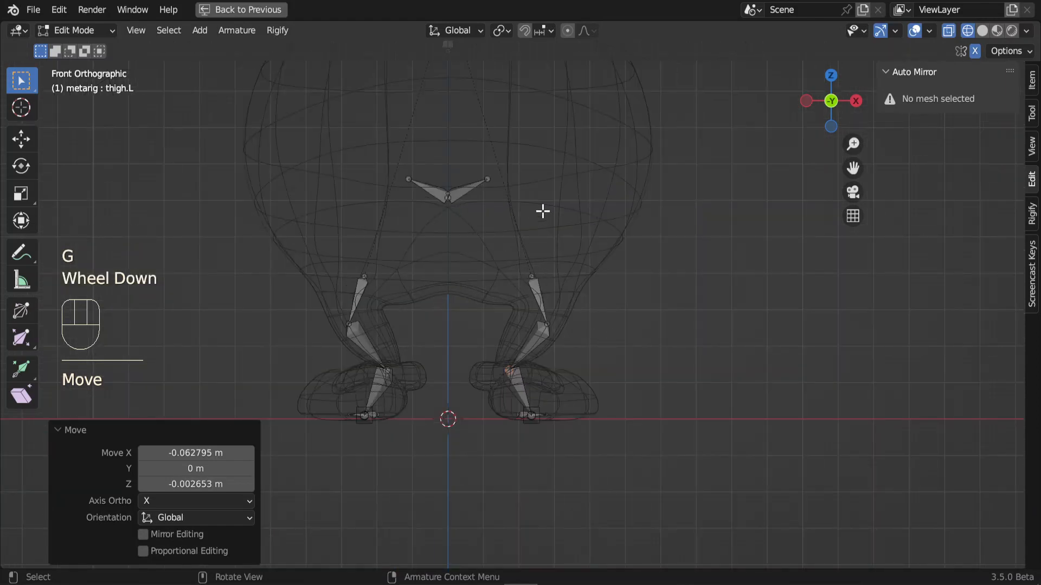
left_click(529, 279)
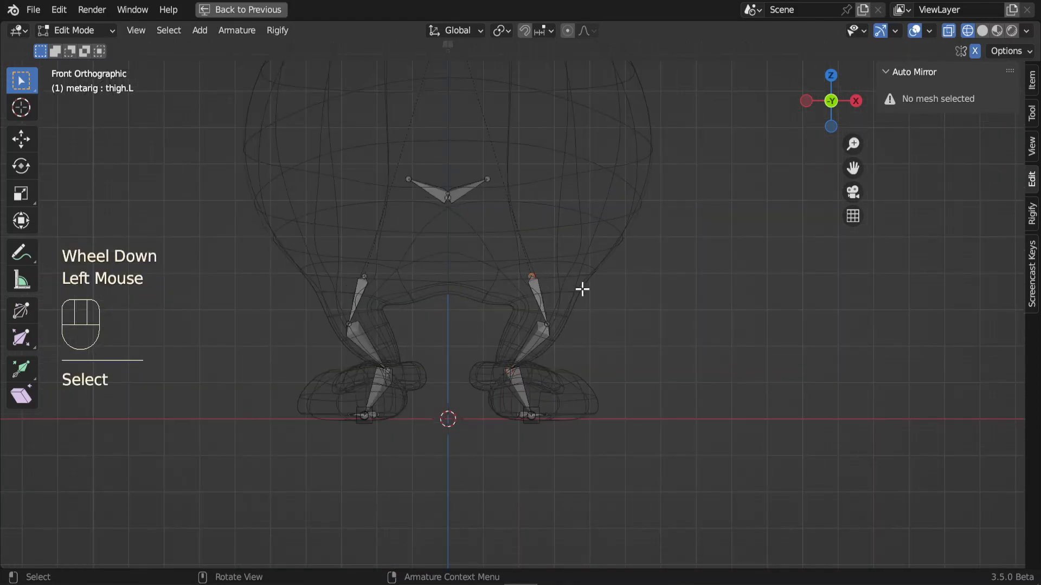
key("g")
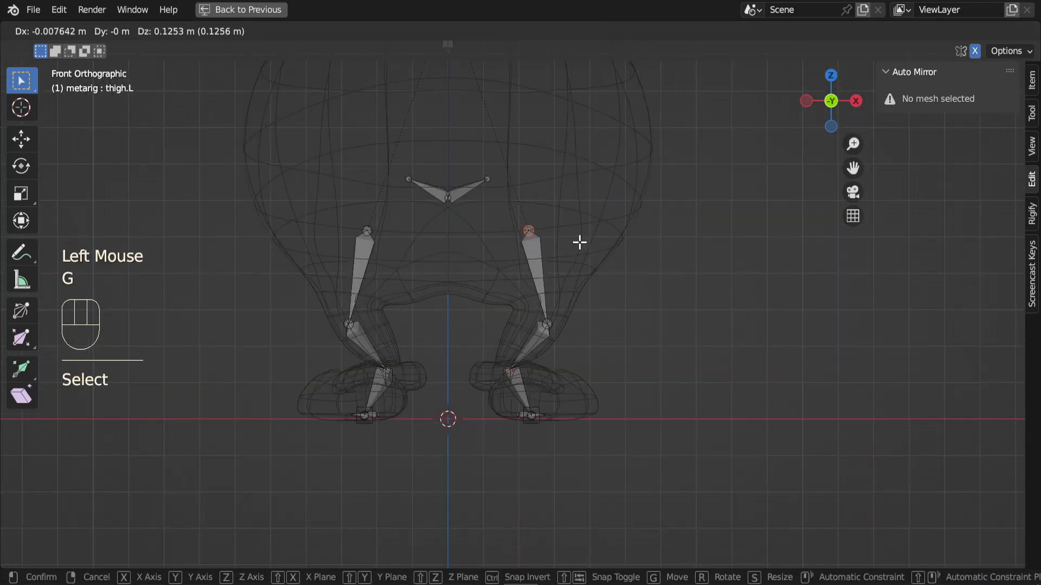
scroll(616, 281, "up", 2)
key("g")
left_click(625, 282)
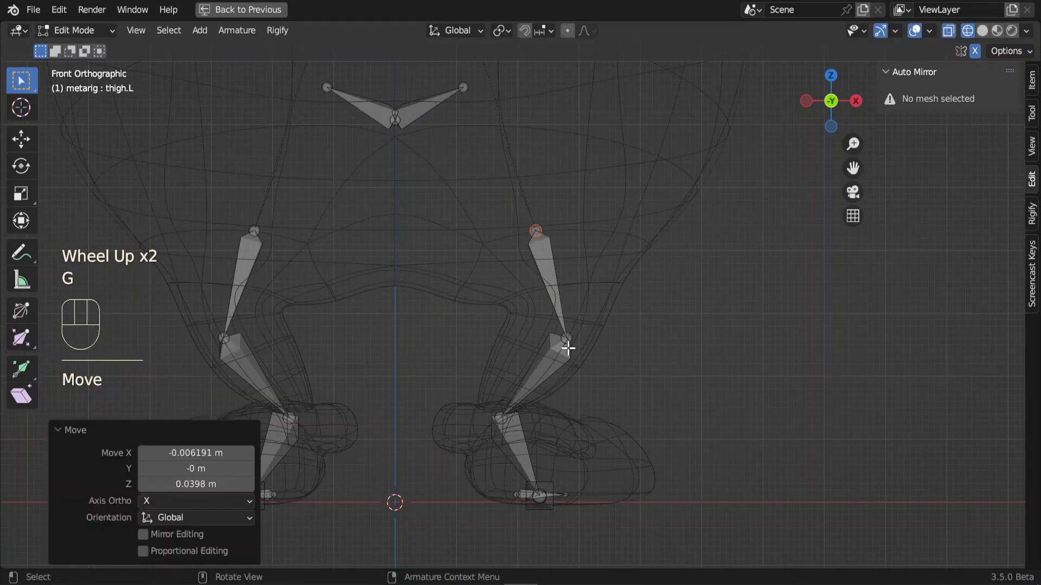
Step: Raise the knee joint about 0.0195 m along Z, with about -0.0009 m along X
left_click(569, 342)
key("g")
left_click(590, 333)
Step: Select the lower end of the lowest spine bone and move it straight down to just above the pelvis bones
scroll(445, 221, "down", 1)
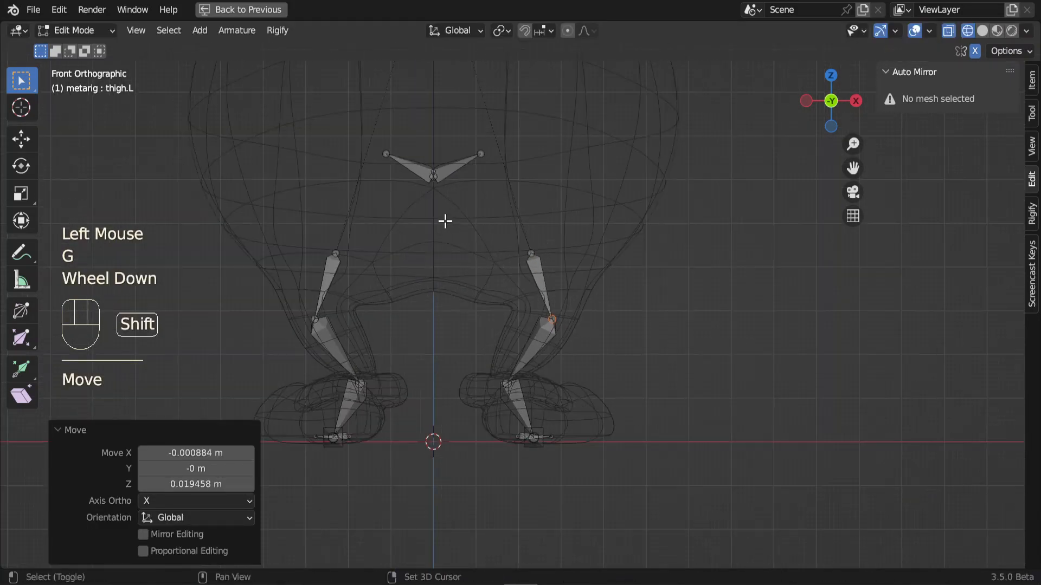
middle_click_drag(445, 222, 495, 376, "shift")
middle_click_drag(518, 272, 521, 351, "shift")
left_click(482, 230)
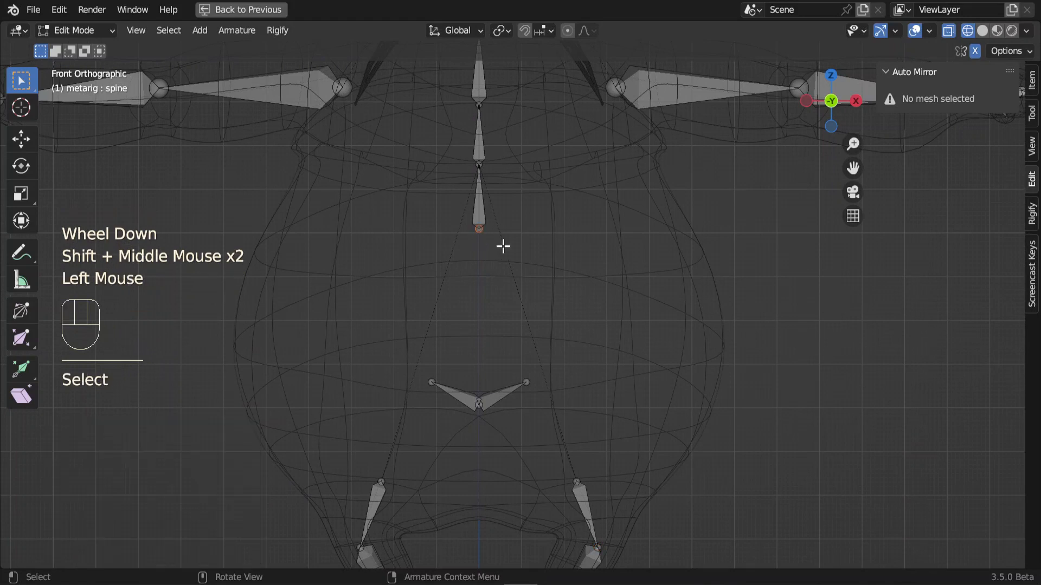
key("g")
left_click(532, 395)
Step: Add pelvis.L to the selection and lower it together with the spine base along Z to the level of the thigh tops
left_click(502, 400, "shift")
key("g")
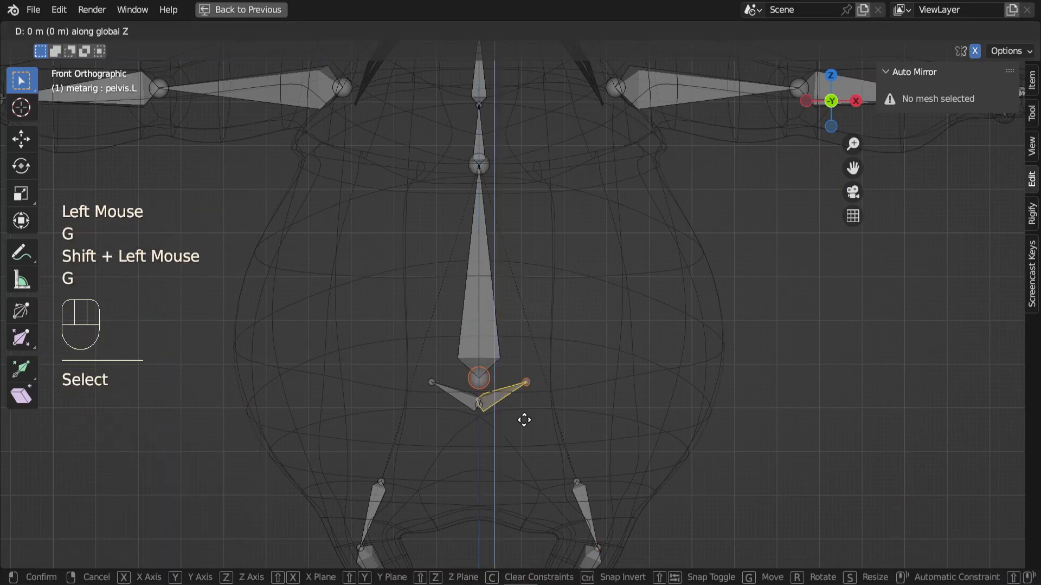
left_click(544, 509)
Step: Spread the tip of pelvis.L outward past the thigh, and shift the upper joint of thigh.L slightly outward and down
key("g")
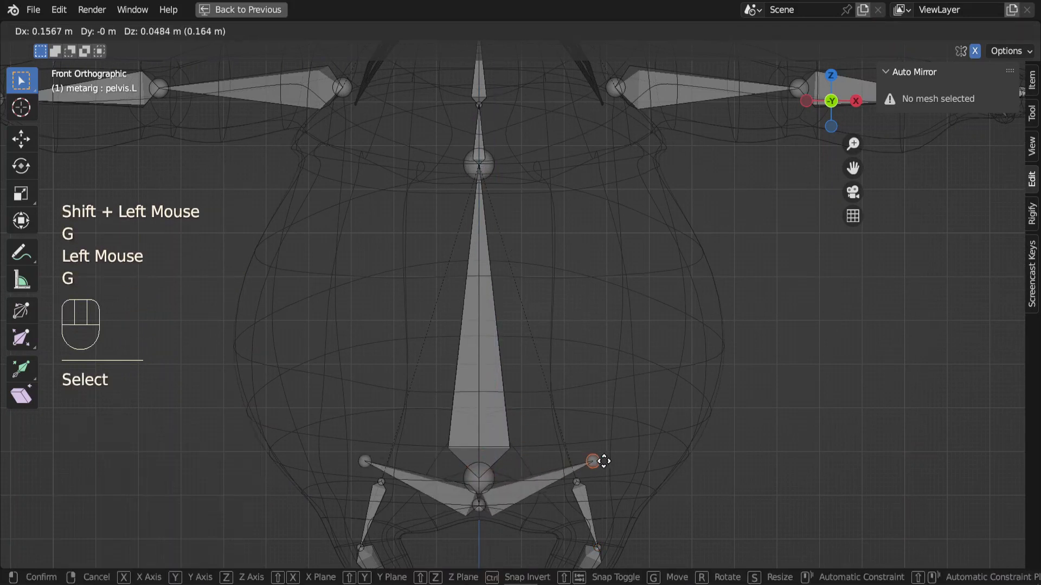
left_click(618, 470)
left_click(581, 482)
key("g")
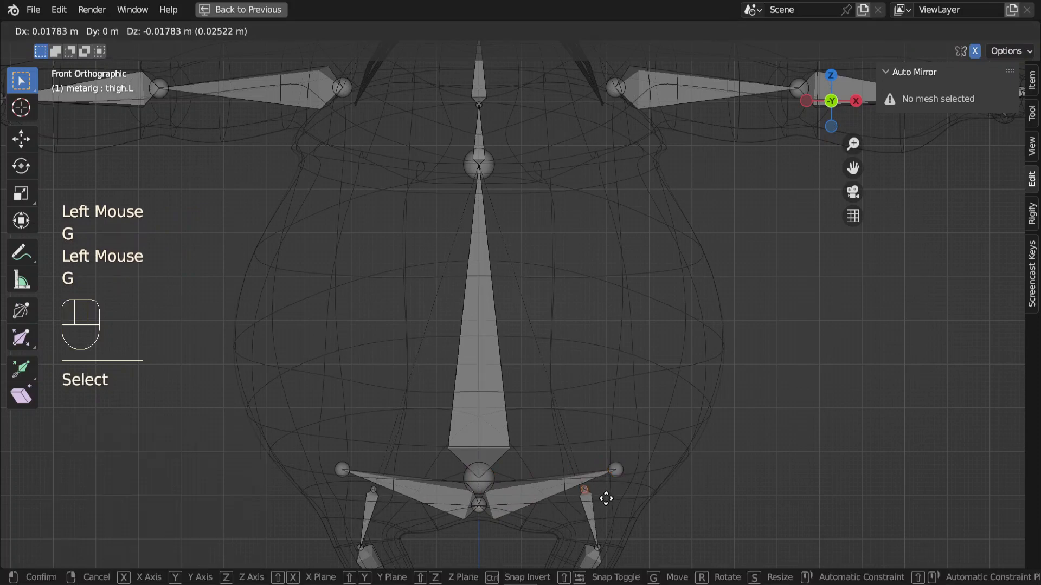
left_click(608, 496)
Step: Move the tip of pelvis.L about -0.031 m along X and 0.005 m along Z
left_click(614, 469)
key("g")
left_click(593, 468)
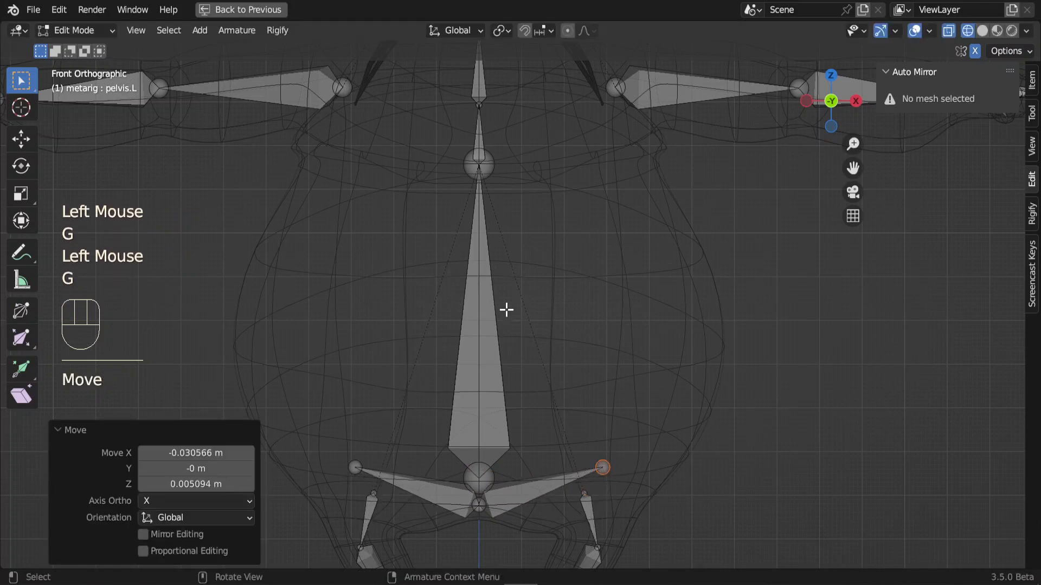
Step: Lower the joint at the top of the lowest spine bone about 0.131 m along Z
middle_click_drag(506, 309, 495, 332, "shift")
left_click(493, 303)
key("g")
left_click(522, 390)
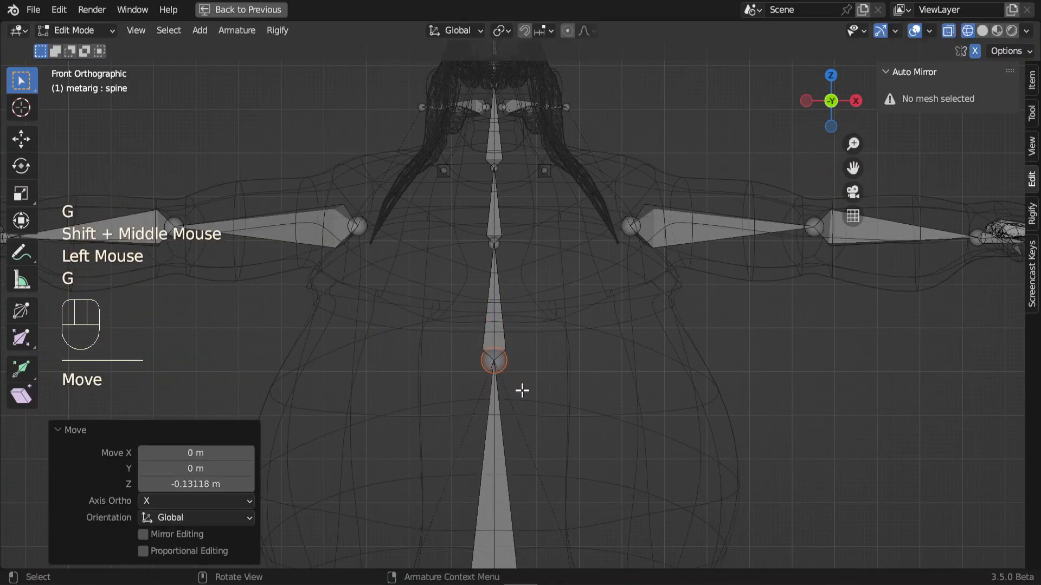
Step: Lower the joint at the top of the lowest spine bone a further 0.145 m or so along Z
scroll(522, 390, "down", 2)
key("g")
left_click(517, 331)
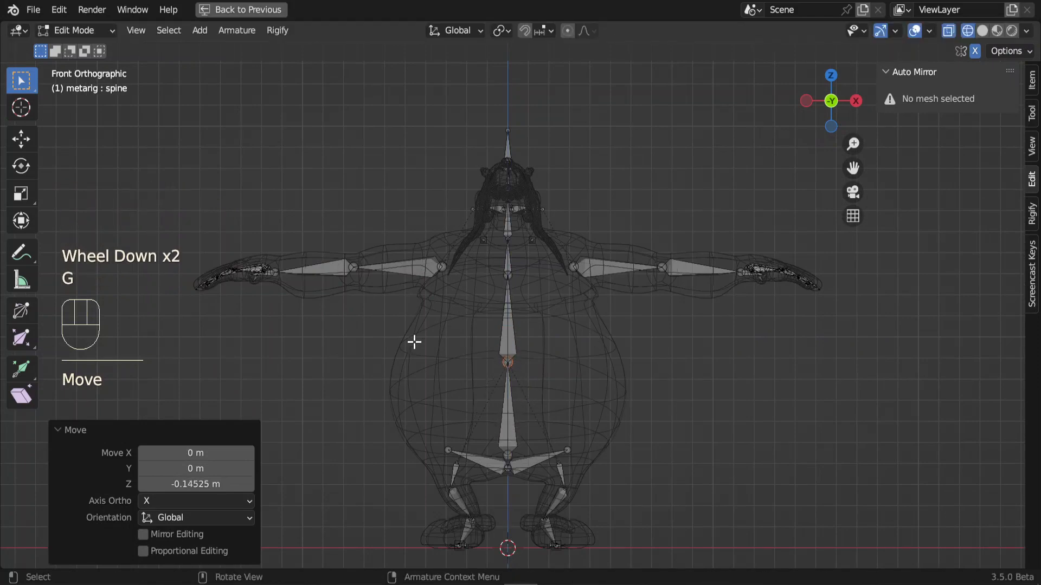
Step: Lower the joint at the top of spine.001 about 0.324 m along Z in the front view
scroll(588, 394, "up", 1)
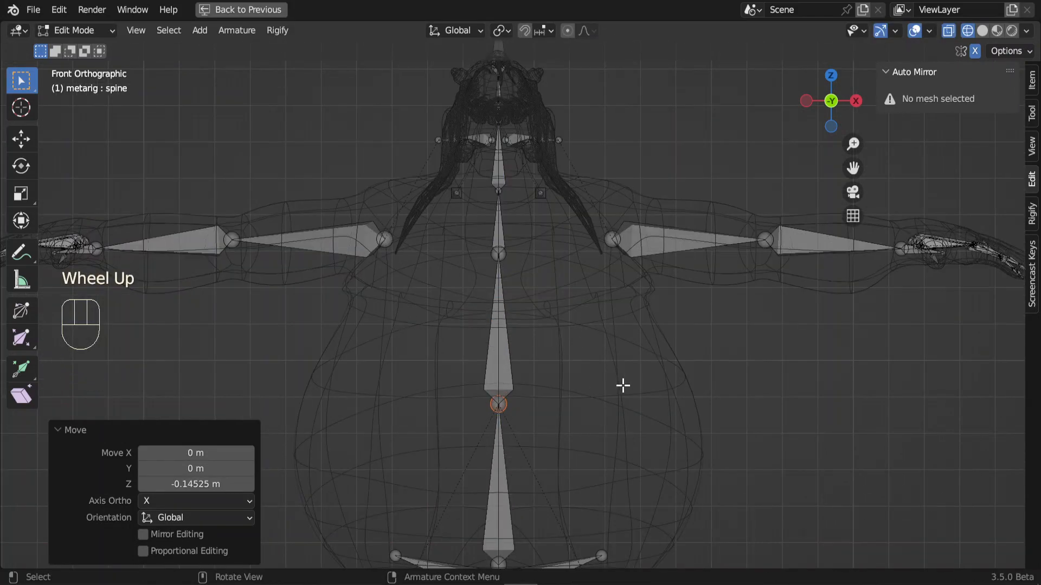
middle_click_drag(623, 385, 441, 381)
key("KP_3")
scroll(504, 385, "down", 2)
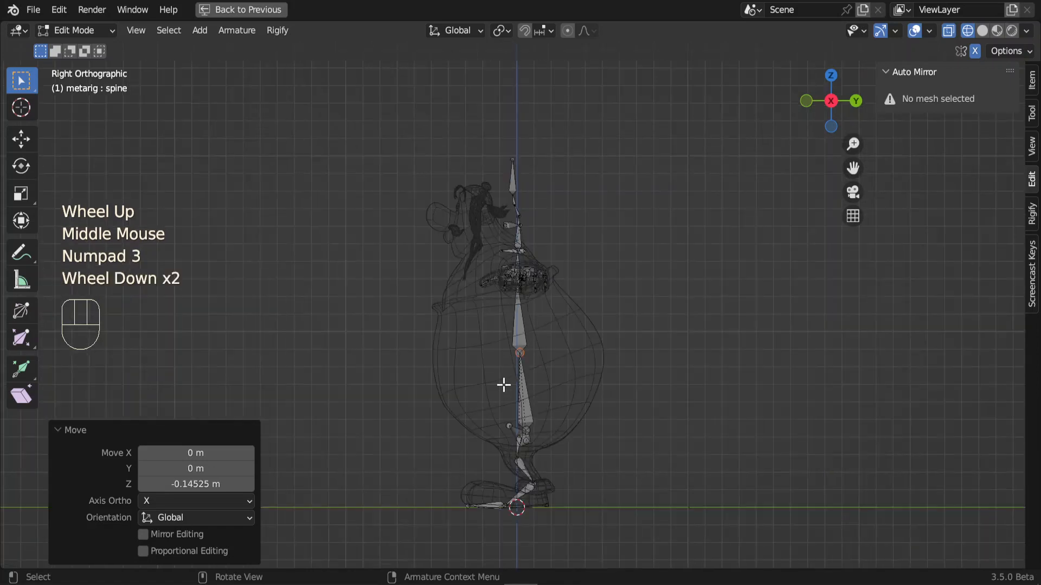
scroll(553, 412, "up", 2)
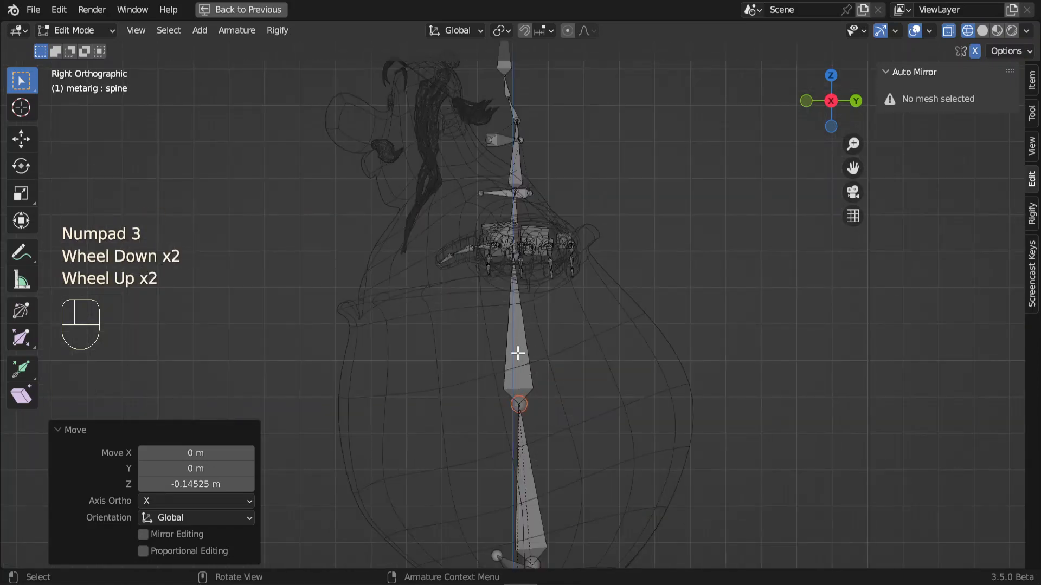
key("KP_1")
left_click(499, 253)
key("g")
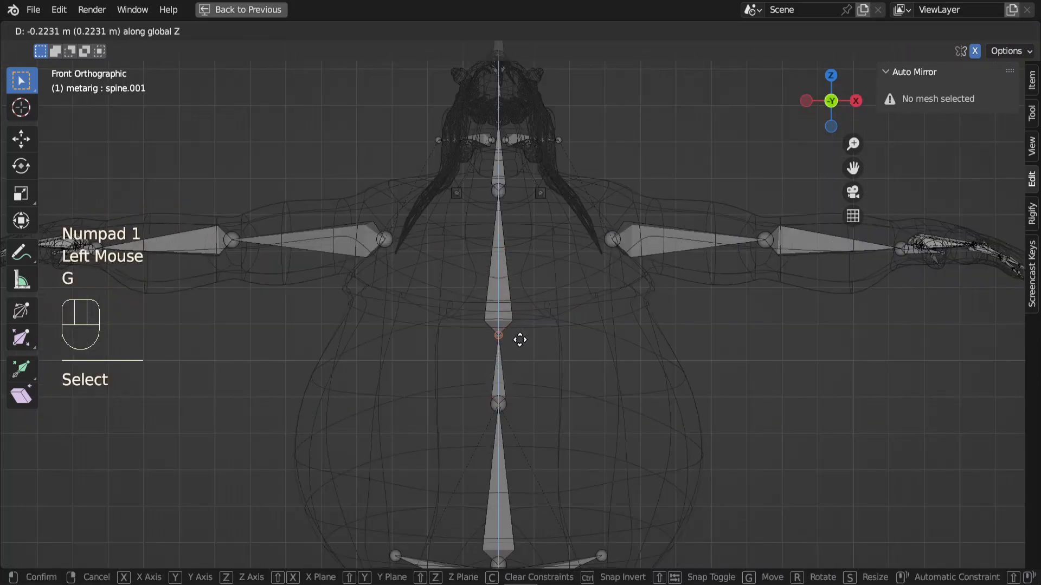
left_click(524, 373)
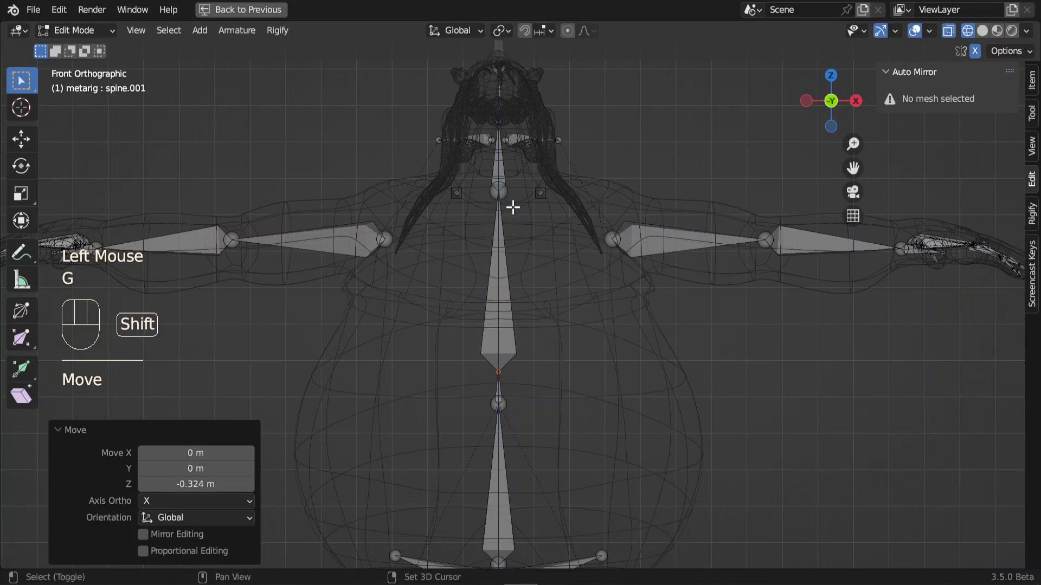
Step: Select the upper spine, neck and head bones with the shoulder and breast bones, and lower them about 0.411 m along Z
middle_click_drag(513, 207, 530, 335, "shift")
left_click_drag(428, 102, 642, 350)
key("g")
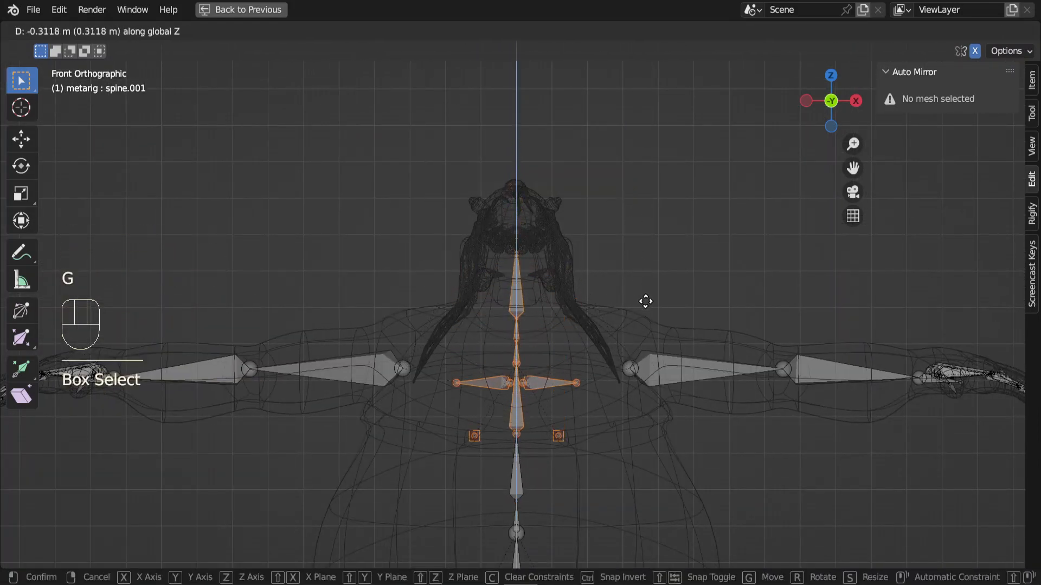
left_click(625, 411)
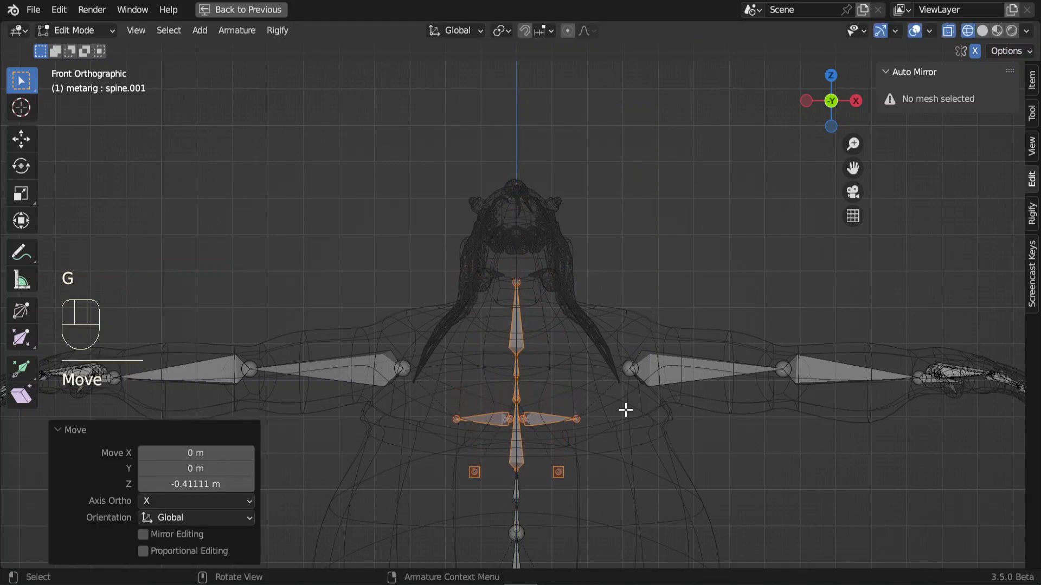
scroll(626, 410, "up", 2)
left_click(522, 452)
scroll(565, 456, "up", 1)
middle_click_drag(564, 456, 563, 360, "shift")
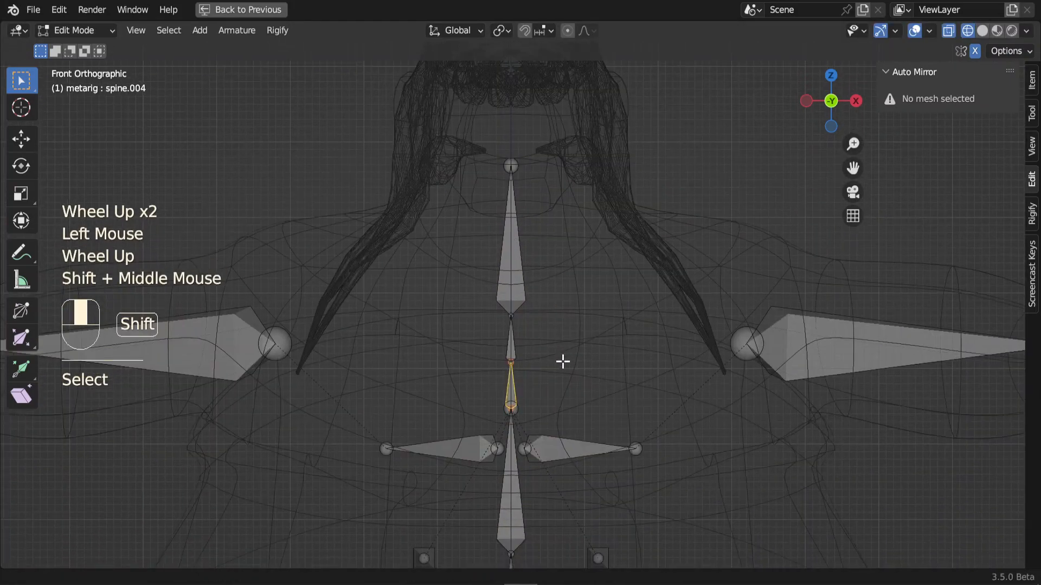
left_click(517, 270)
left_click(514, 347, "shift")
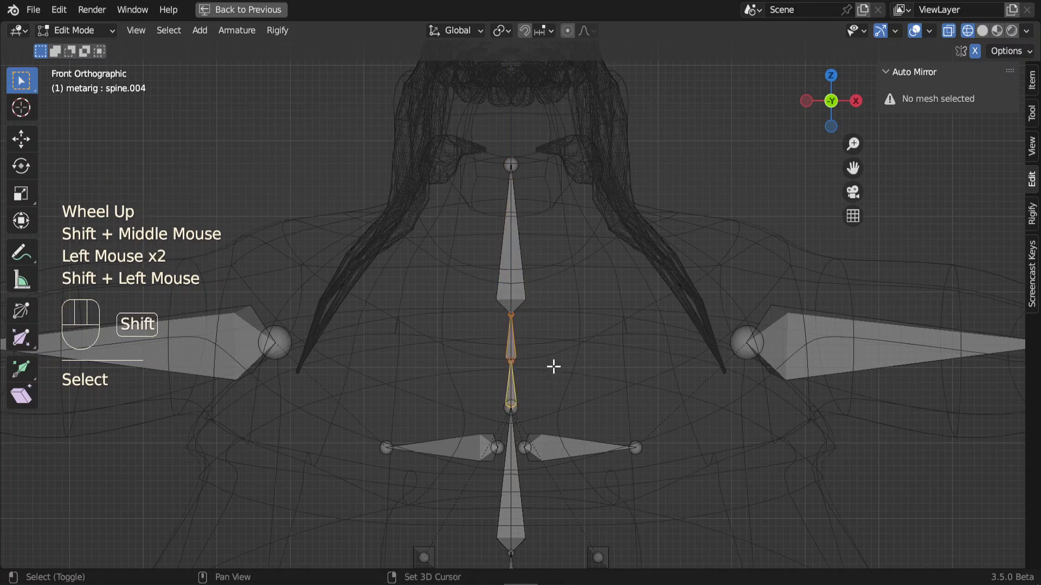
scroll(568, 406, "up", 1)
key("g")
right_click(571, 393)
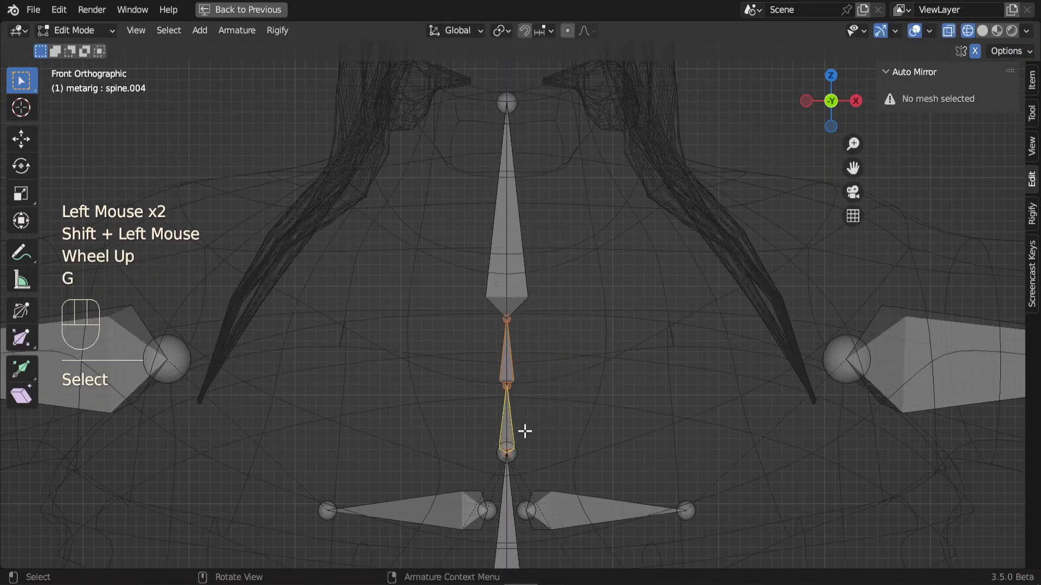
left_click_drag(477, 414, 542, 467)
key("g")
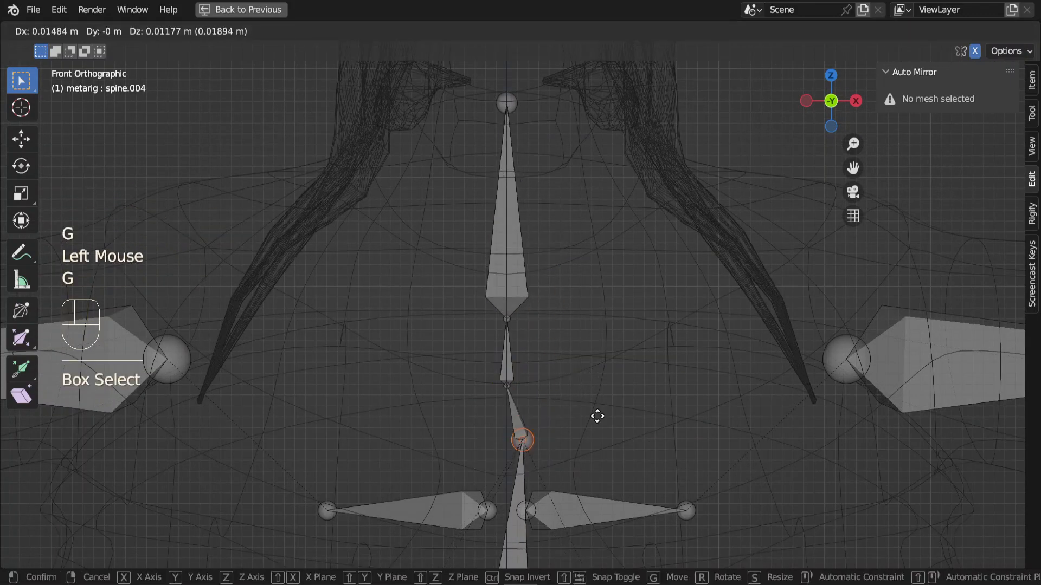
right_click(588, 419)
left_click(509, 417, "shift")
scroll(546, 333, "down", 2)
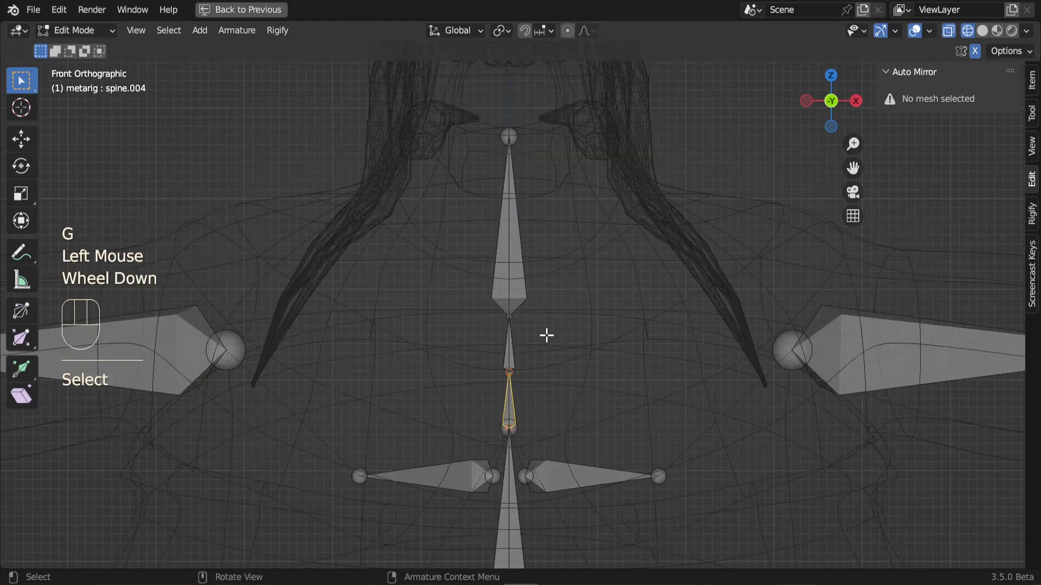
Step: Raise the head bone spine.006 along Z, and extend its tip about 0.167 m upward to the top of the head
middle_click_drag(546, 334, 538, 381, "shift")
left_click(515, 323)
key("g")
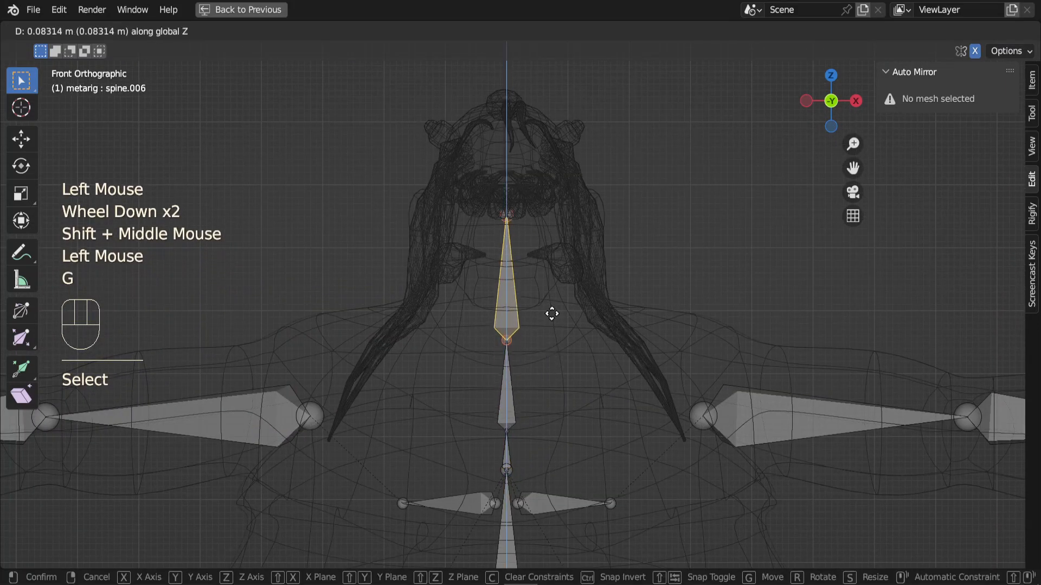
left_click(545, 293)
left_click(501, 202)
key("g")
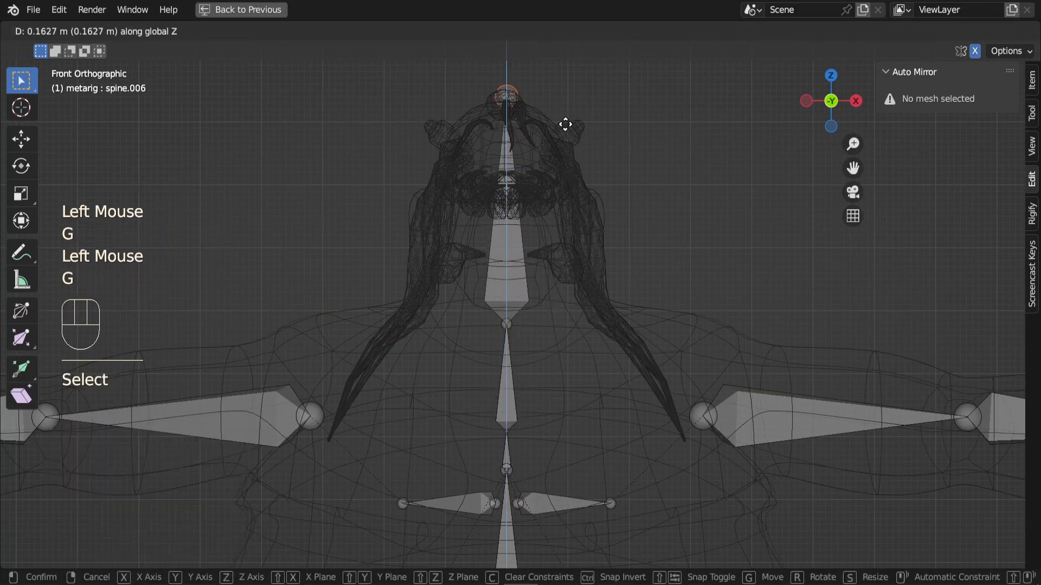
left_click(563, 125)
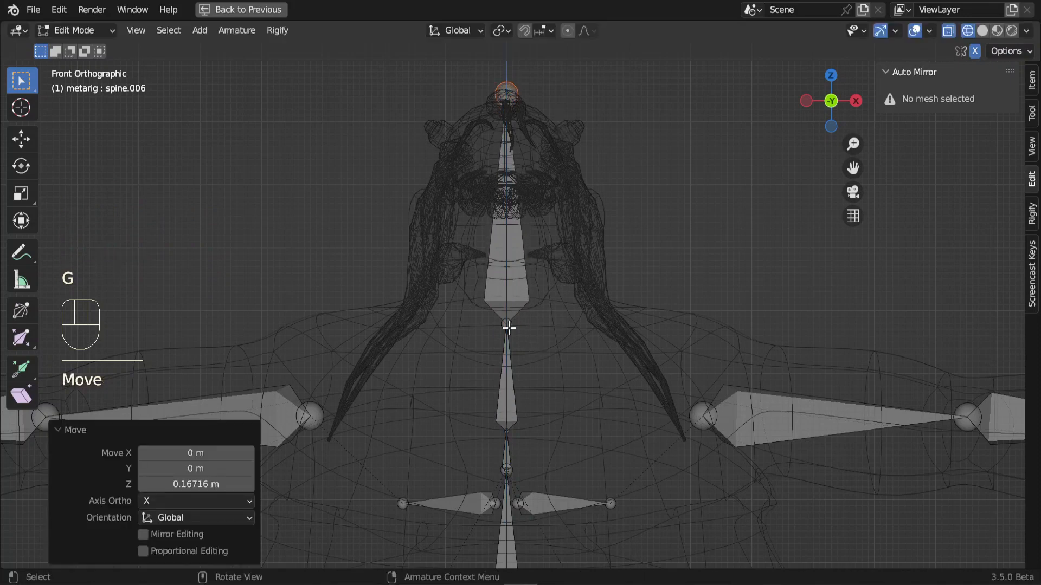
Step: Raise the joint at the base of the head bone slightly and the joint at the top of spine.004 about 0.093 m along Z
left_click(563, 342)
key("g")
left_click(521, 406)
left_click(525, 439)
key("g")
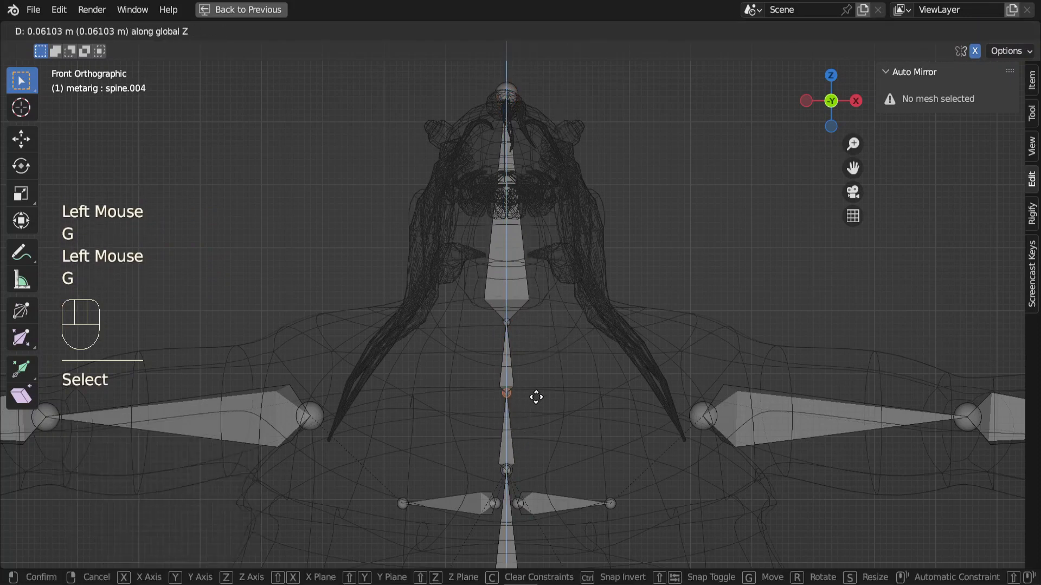
left_click(536, 383)
Step: Move the head bone spine.006 forward along Y into the character's head in the side view
key("KP_3")
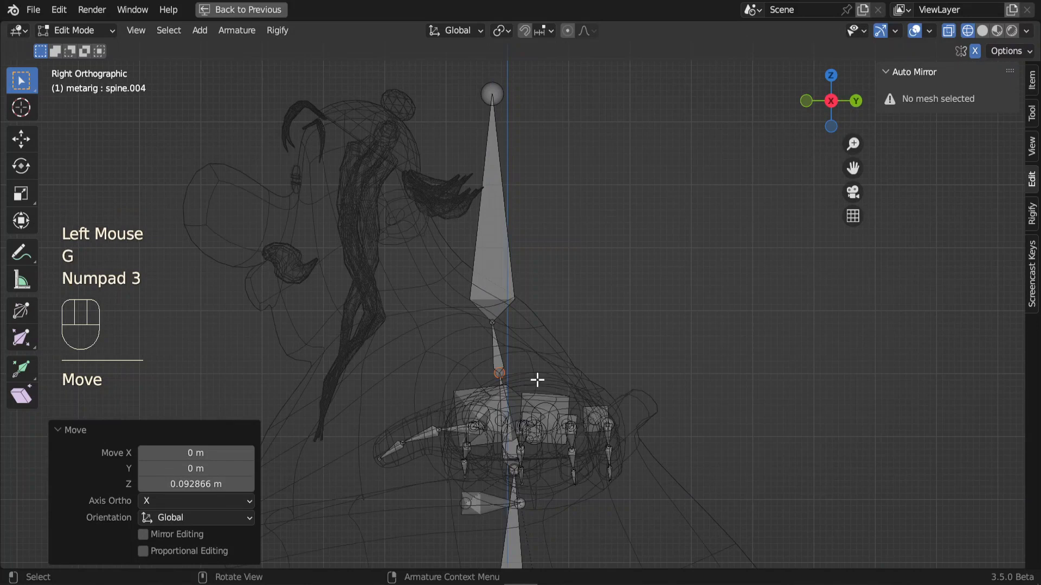
middle_click_drag(538, 380, 576, 326, "shift")
left_click(581, 211)
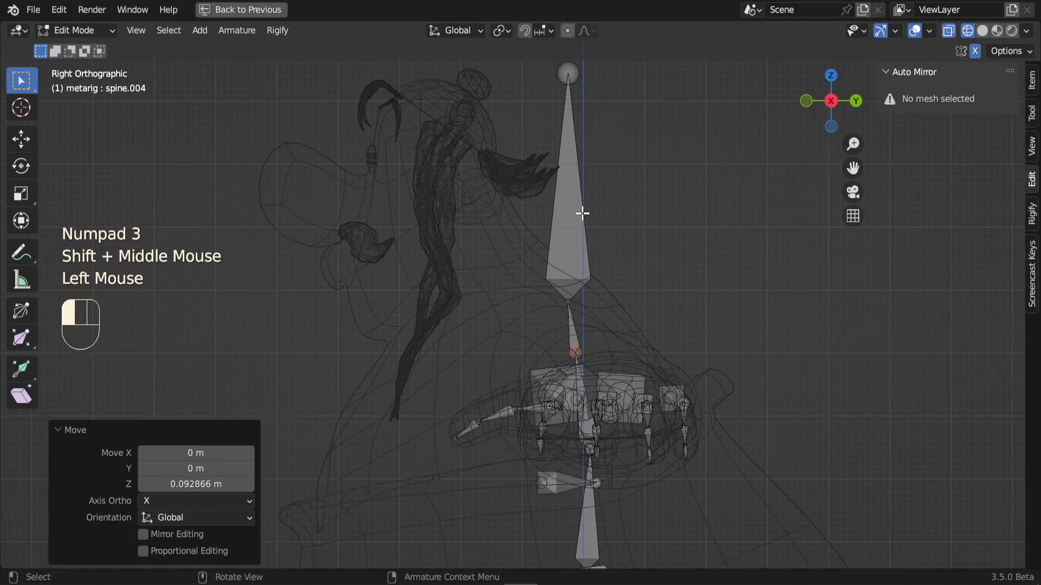
key("g")
key("y")
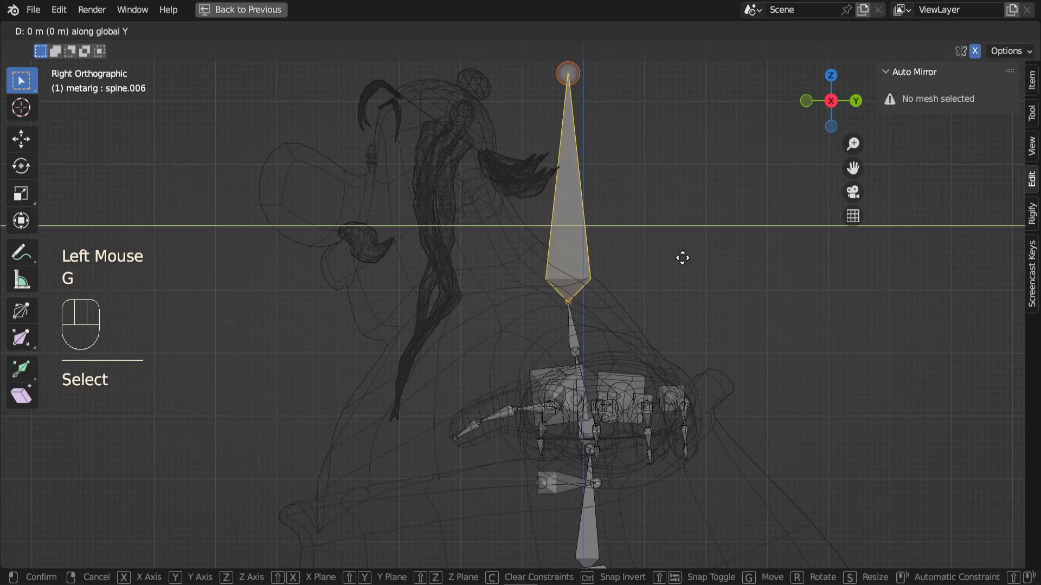
left_click(558, 280)
Step: Move the joint at the top of spine.004 about -0.183 m along Y and 0.015 m along Z into the neck
left_click(577, 355)
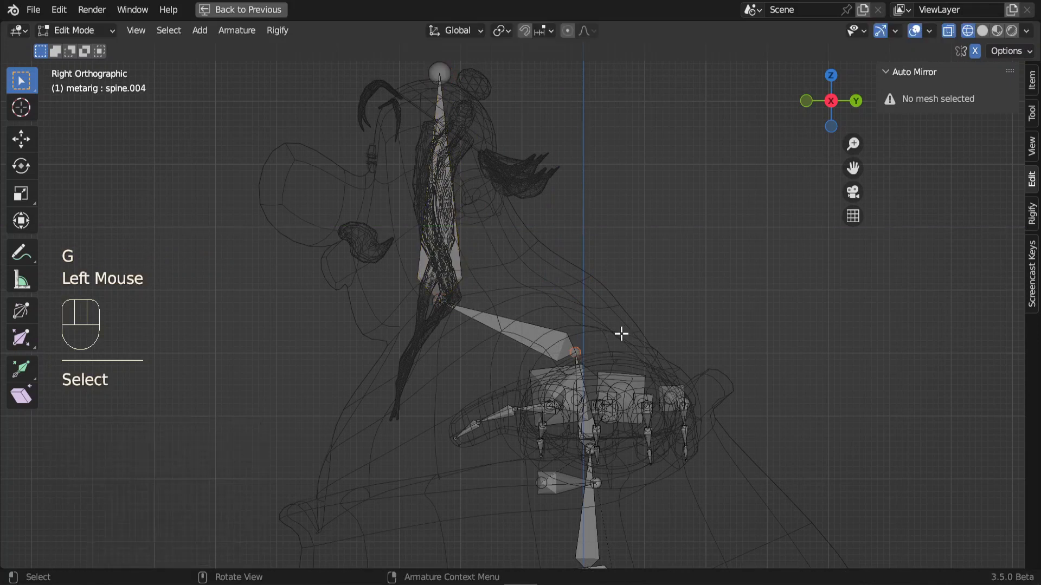
key("g")
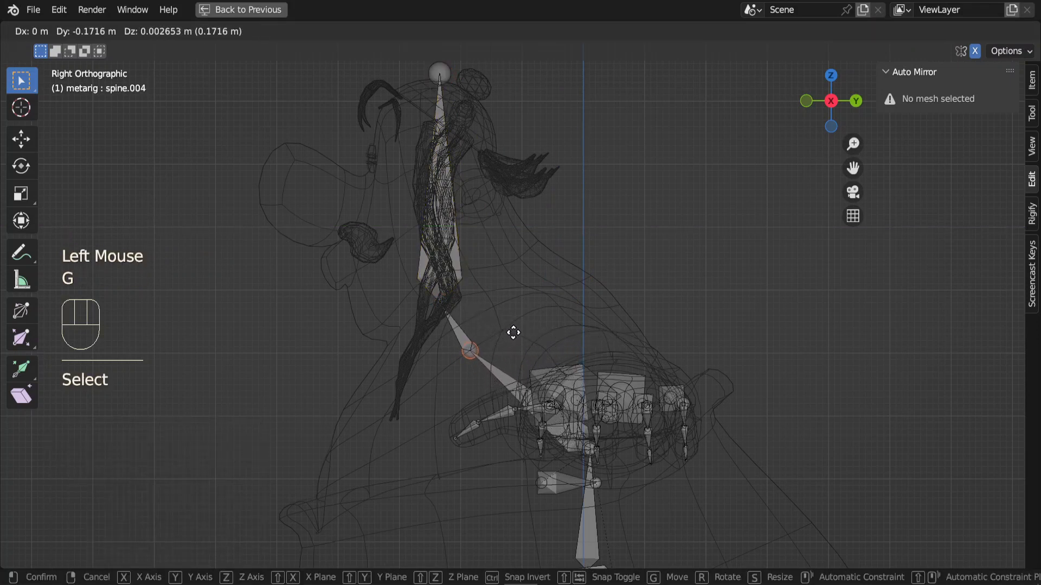
left_click(506, 325)
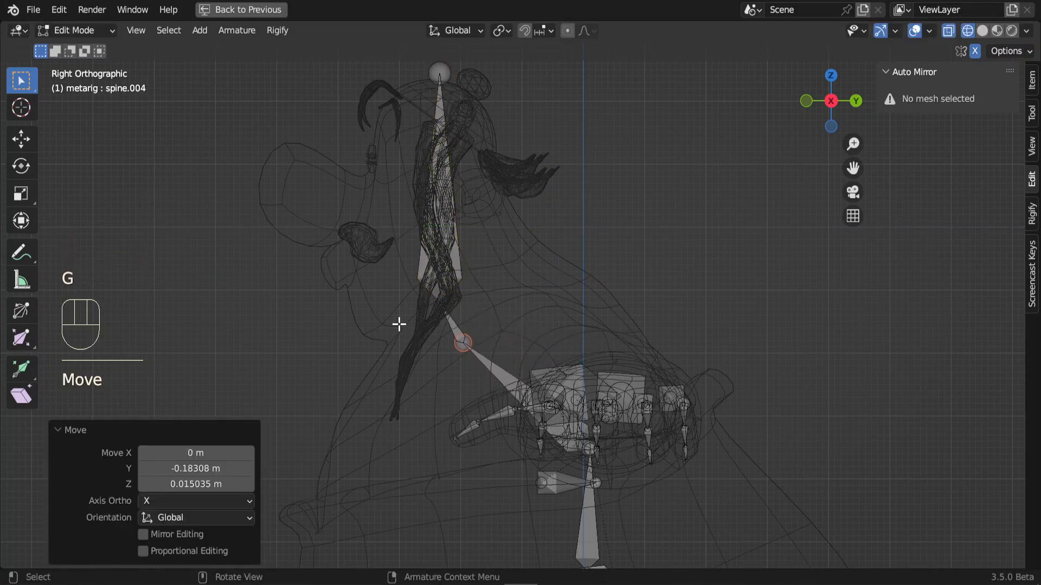
Step: Try to shift the neck bone spine.005 about 0.015 m along Y and 0.010 m along Z
left_click(457, 320)
key("g")
left_click(470, 316)
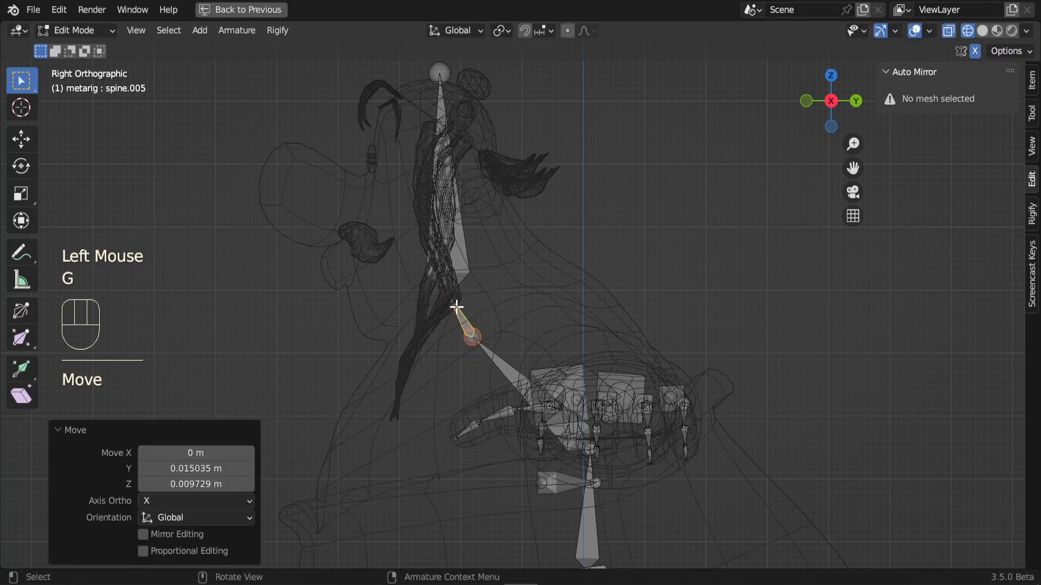
key("ctrl+z")
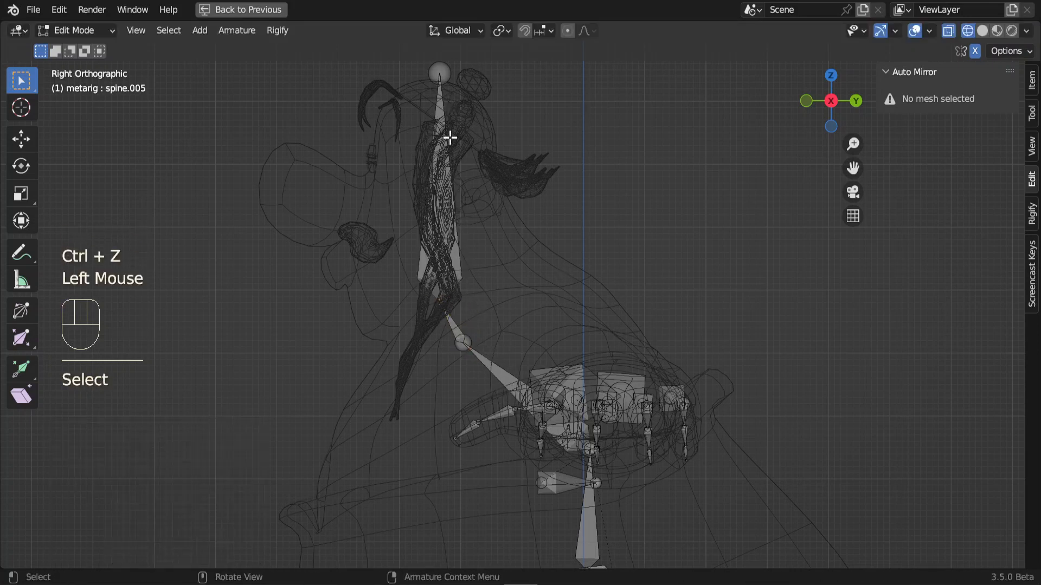
Step: Move the head bone spine.006 about -0.007 m along Z and 0.019 m along Y
key("g")
left_click(477, 271)
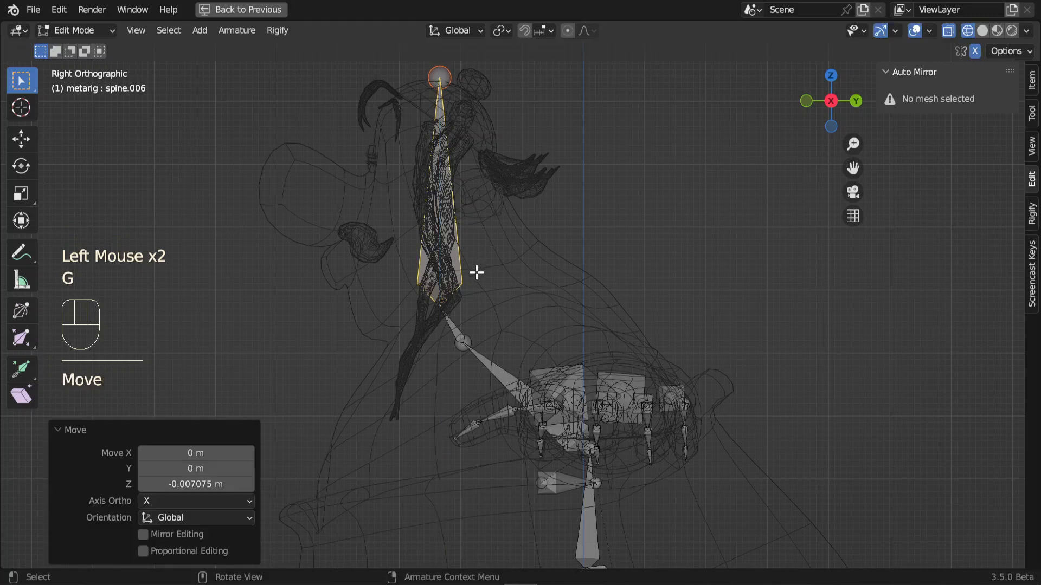
key("g")
key("y")
left_click(466, 178)
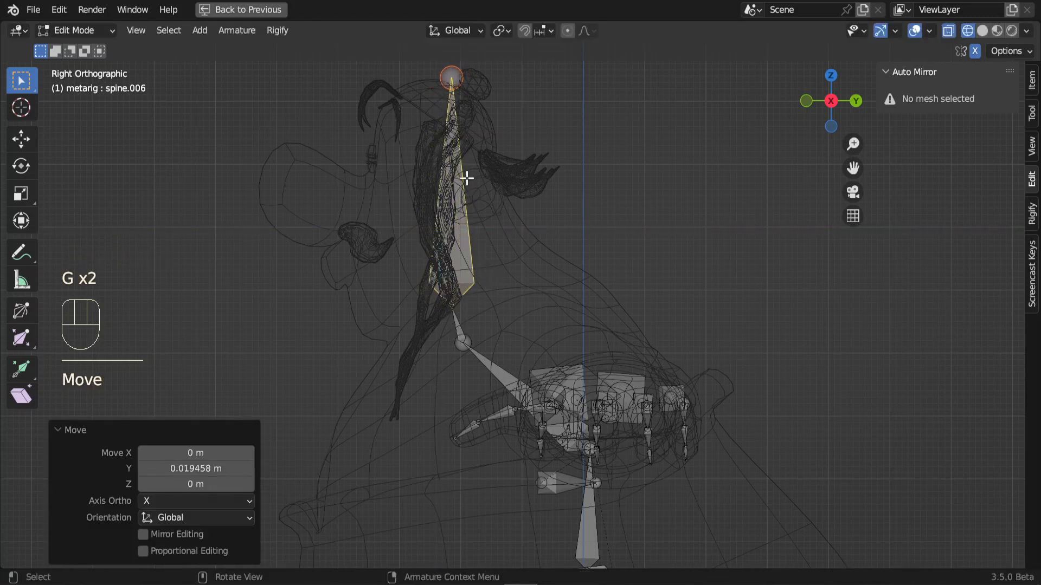
Step: Raise the joint between spine.004 and spine.005 about 0.022 m along Z
left_click(462, 341)
key("g")
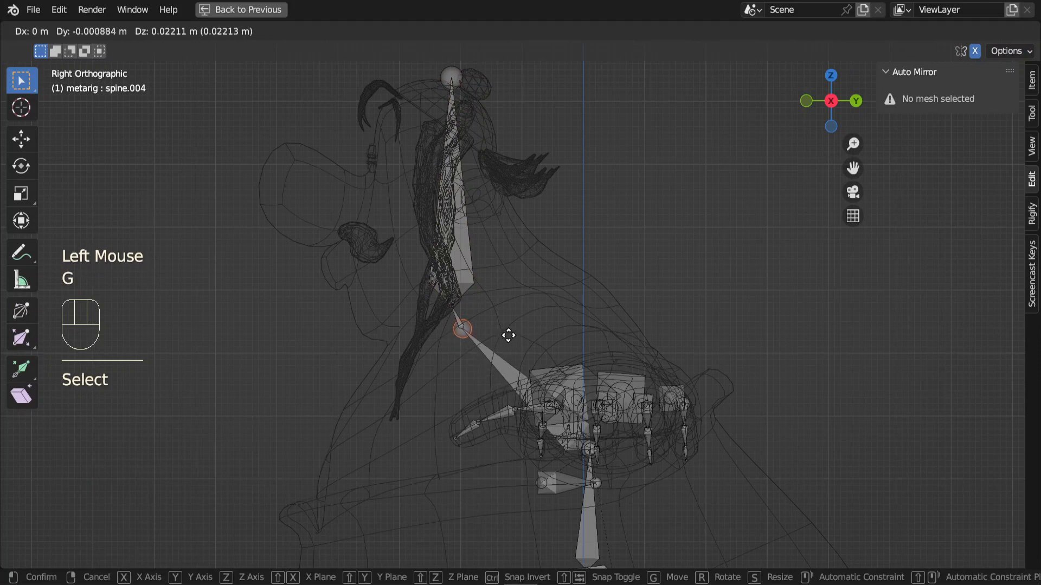
left_click(509, 336)
middle_click_drag(584, 437, 633, 435)
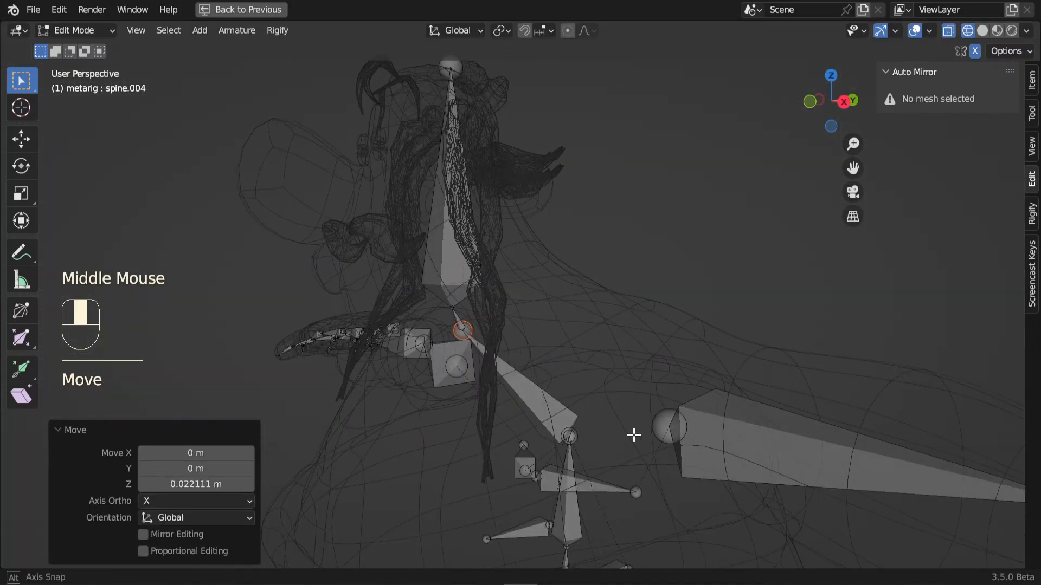
left_click_drag(593, 414, 552, 452)
scroll(593, 455, "up", 2)
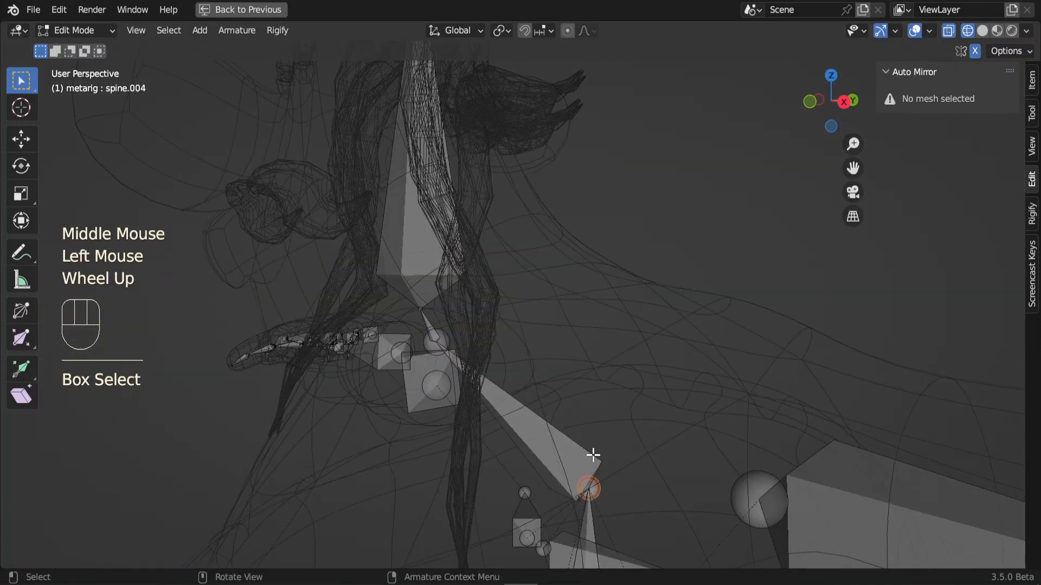
middle_click_drag(592, 455, 581, 355, "shift")
key("g")
right_click(571, 312)
left_click(574, 376)
key("g")
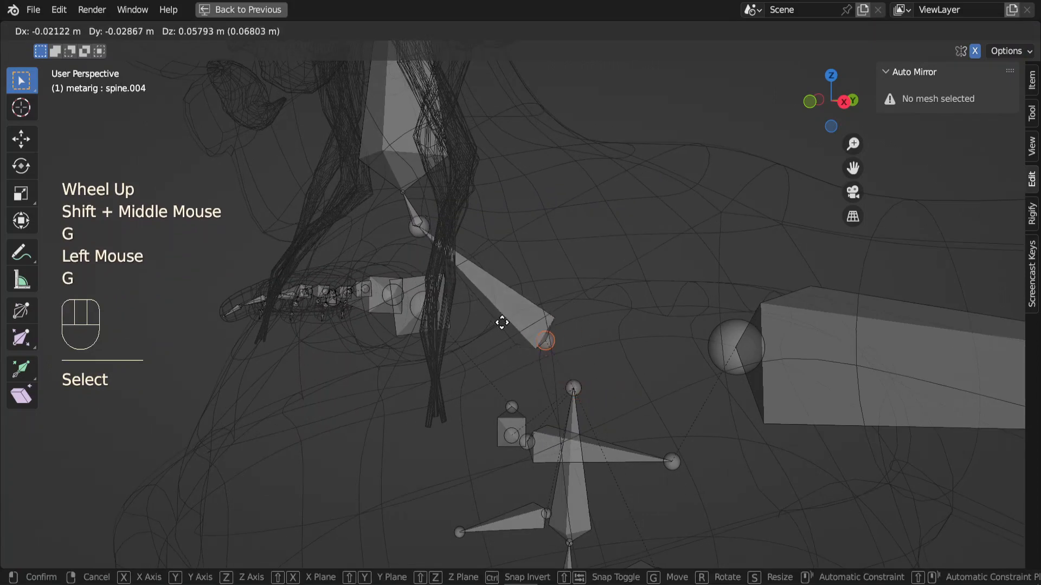
right_click(469, 340)
Step: Select the coinciding joints at the base of spine.004 and move them together about -0.181 m along Y and 0.164 m along Z
left_click_drag(534, 336, 607, 407, "shift")
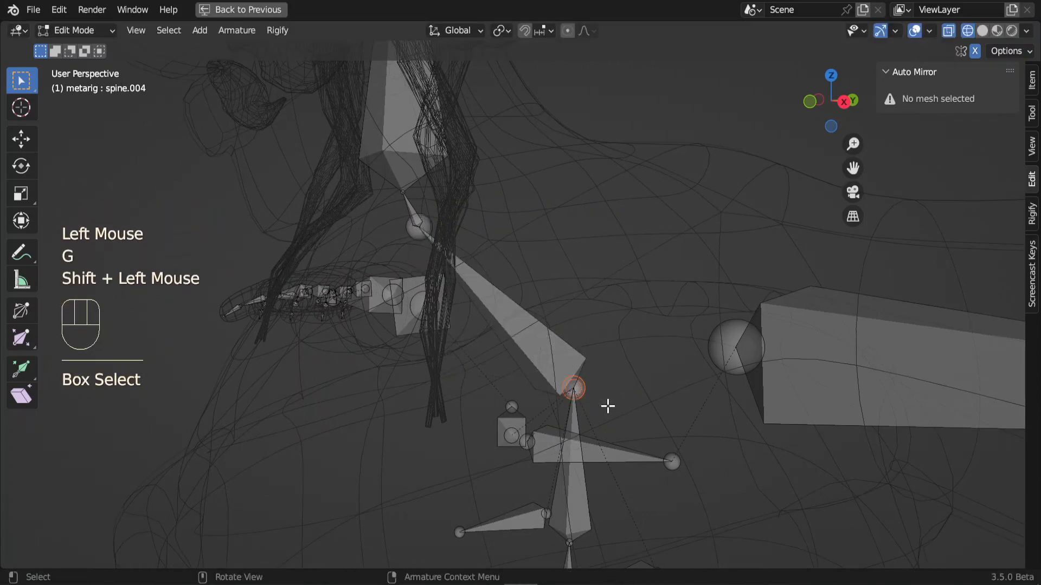
key("KP_3")
scroll(641, 429, "down", 2)
key("g")
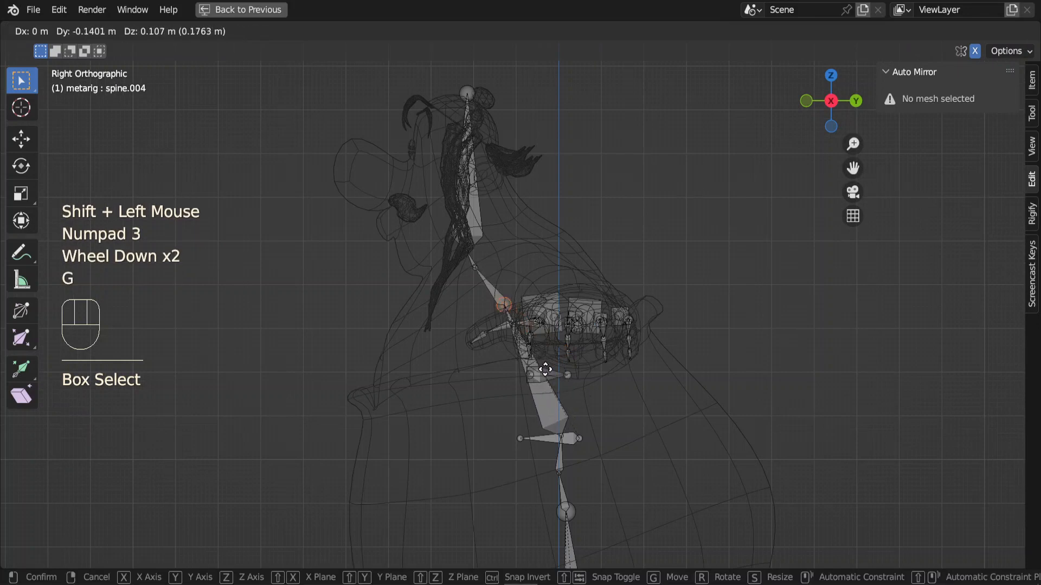
left_click(535, 345)
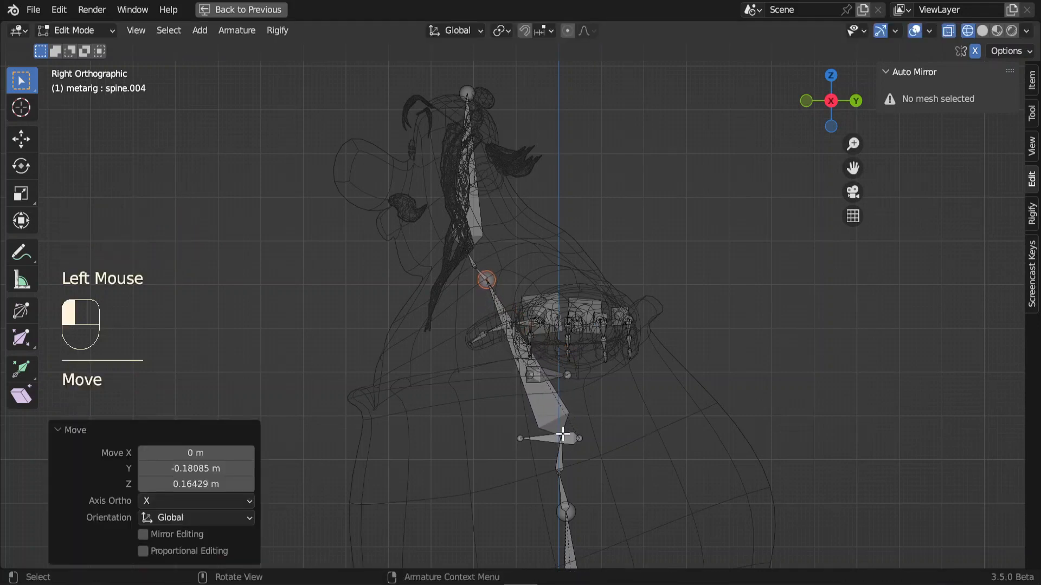
Step: Move the joint between spine.002 and spine.003 about -0.112 m along Y and 0.289 m along Z
double_click(571, 439)
key("g")
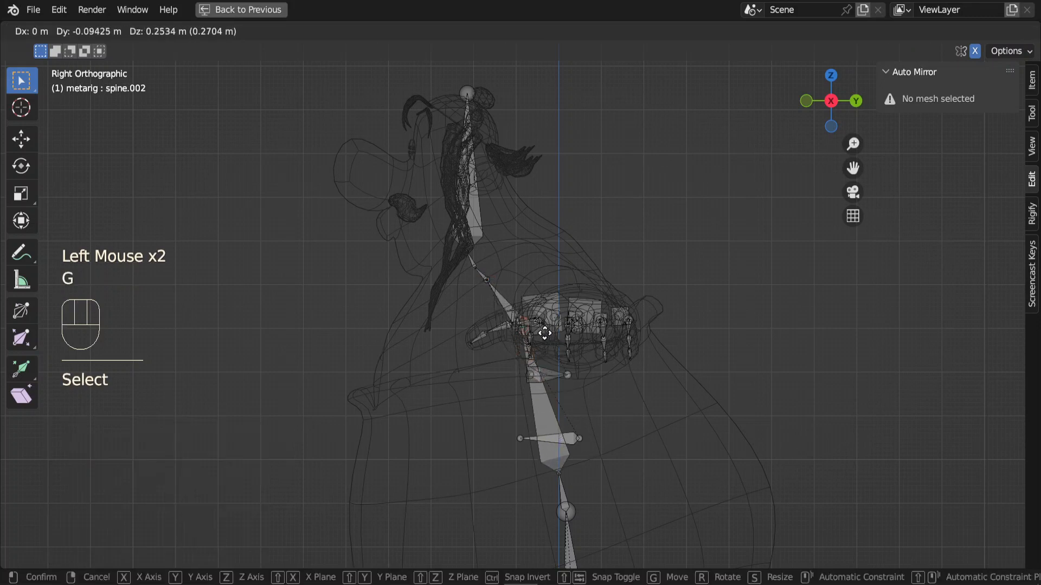
left_click(544, 321)
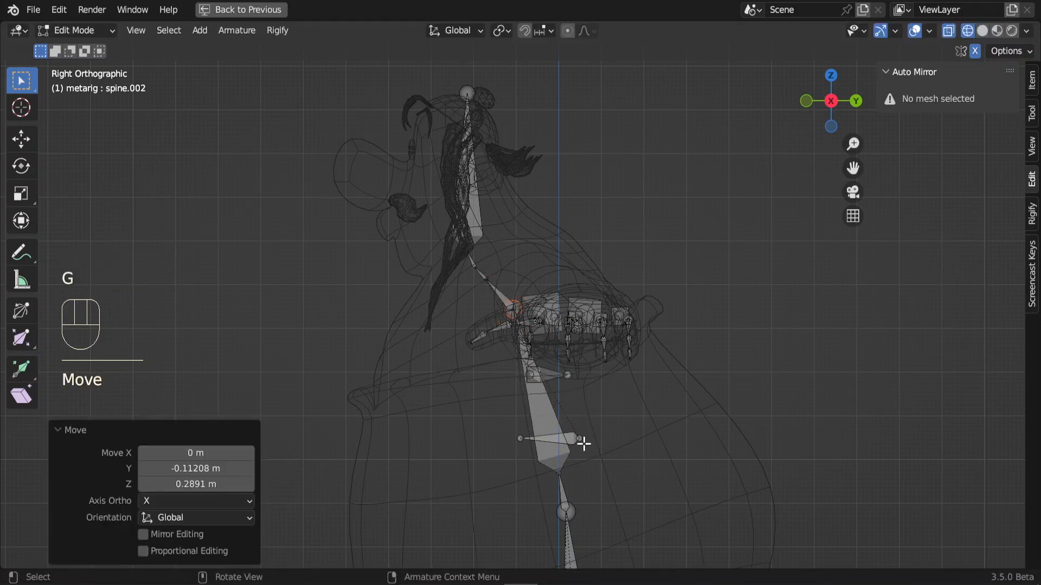
Step: Move the joint between spine.001 and spine.002 about -0.068 m along Y and 0.307 m along Z
left_click(563, 475)
key("g")
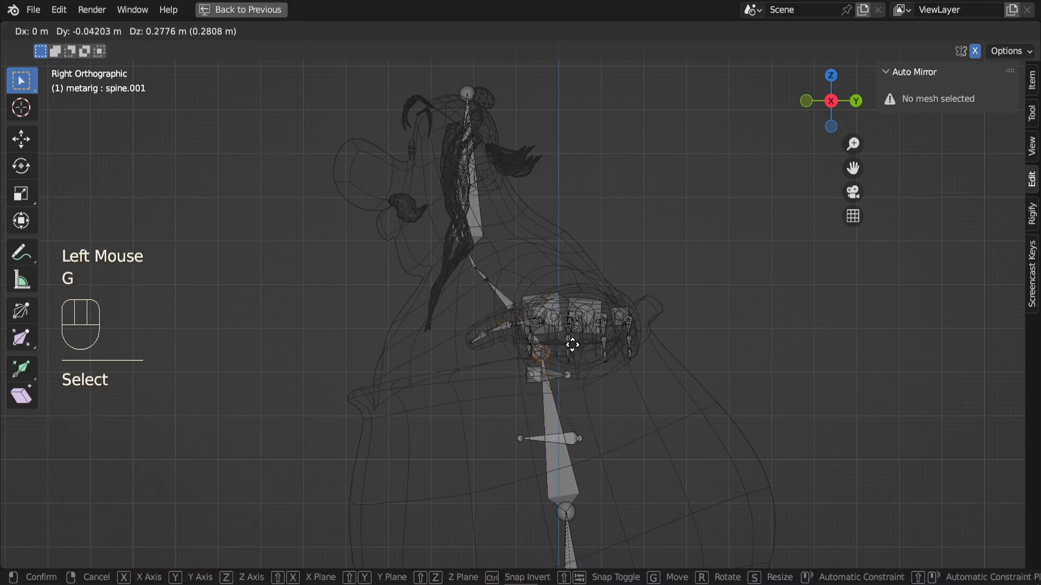
left_click(563, 336)
Step: Raise the joint between spine and spine.001 to the middle of the belly, shifting it slightly along Y
middle_click_drag(562, 342, 581, 307, "shift")
left_click(564, 365)
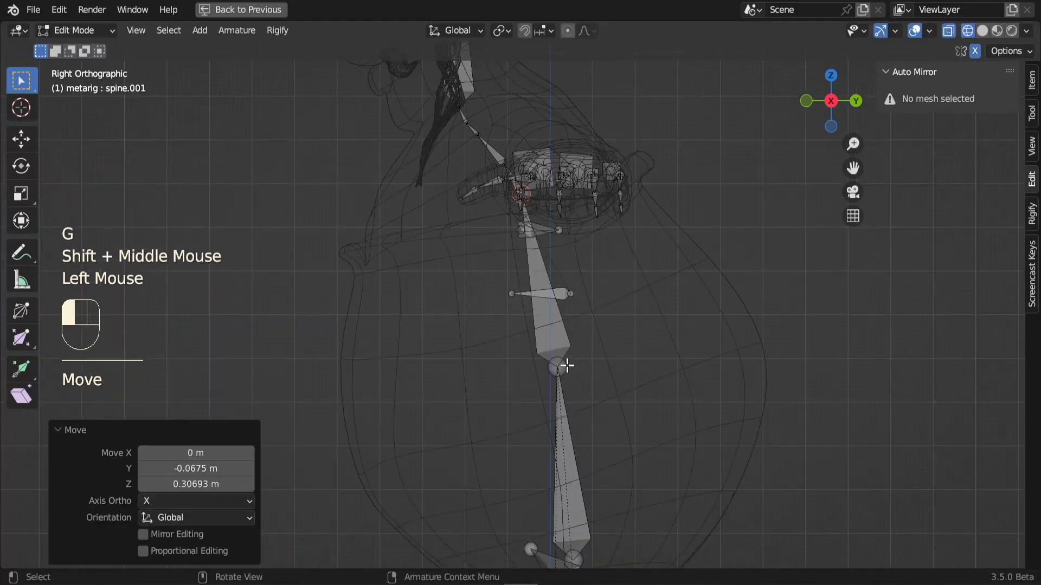
key("g")
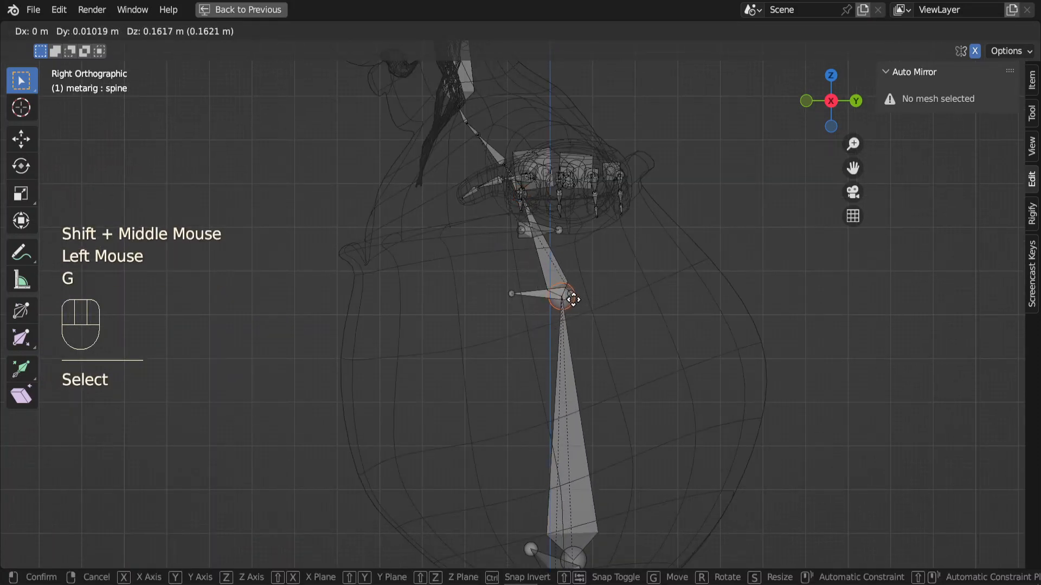
left_click(572, 313)
left_click(523, 195)
key("g")
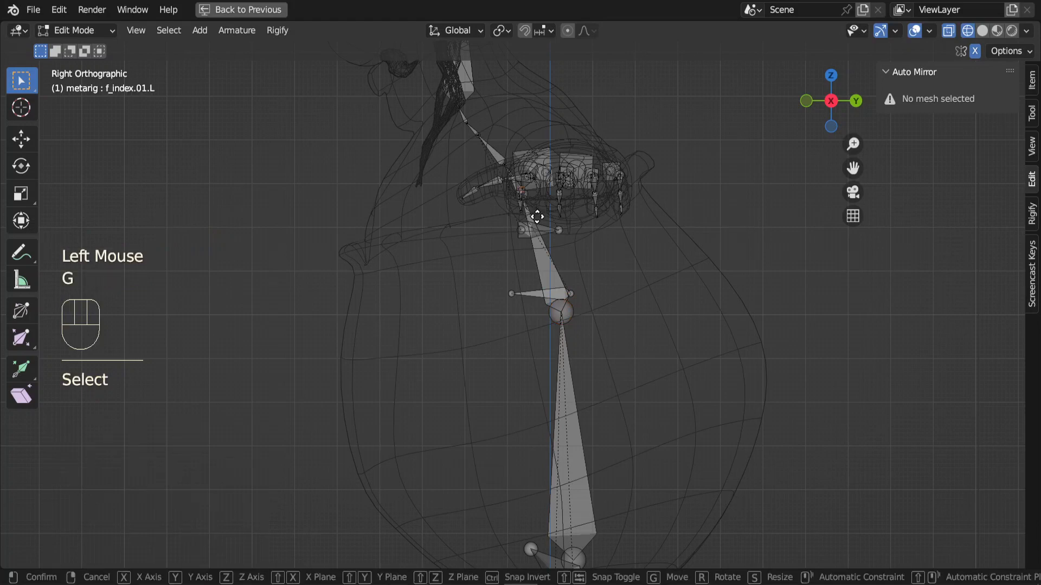
key("Escape")
Step: Select the tail joint of spine.001 and move it about 0.025 m along Y and -0.028 m along Z in side view
middle_click_drag(504, 230, 552, 219)
left_click(509, 195)
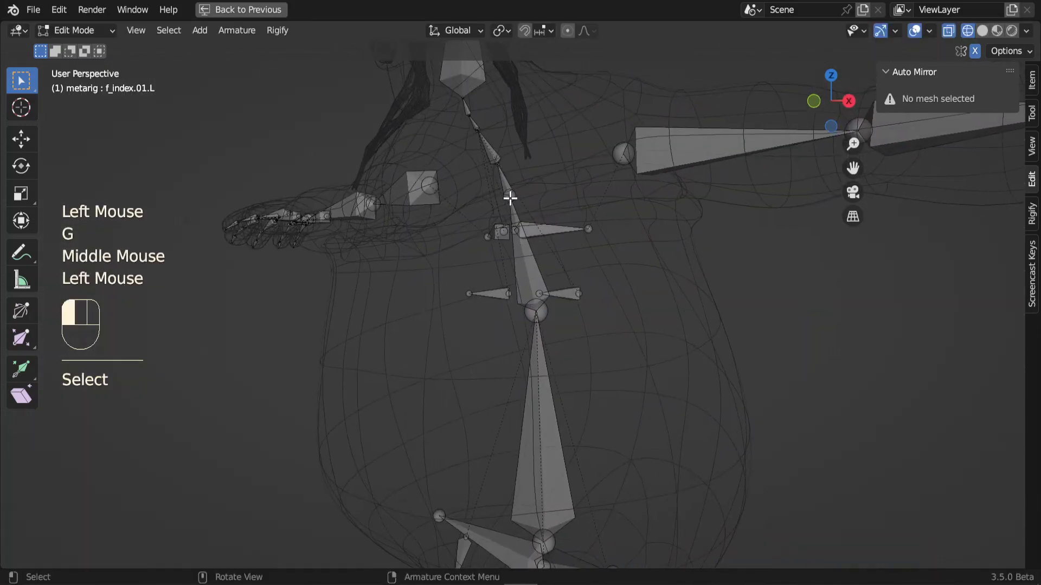
left_click_drag(542, 178, 497, 212)
key("KP_3")
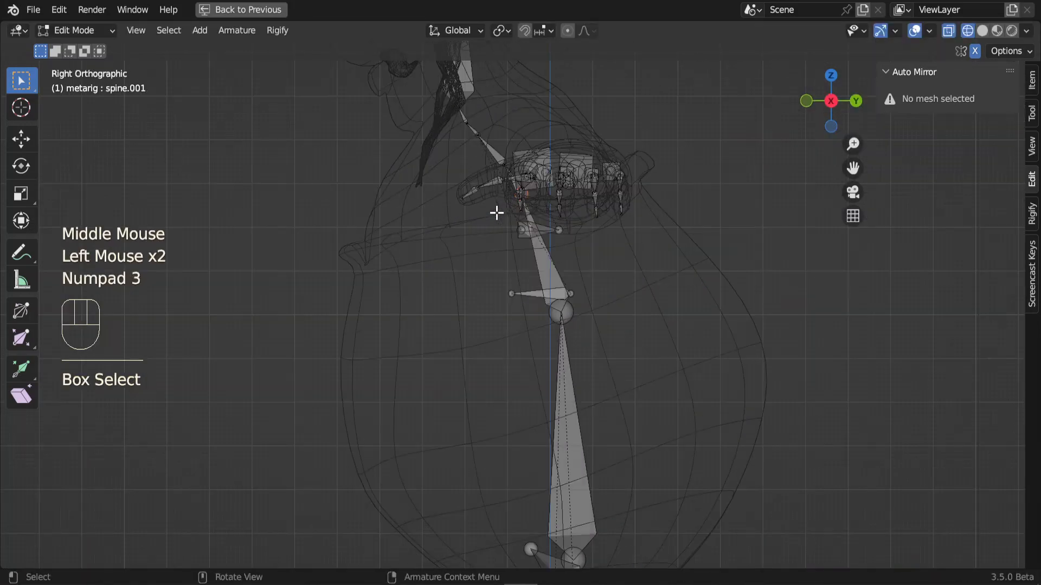
key("g")
left_click(519, 248)
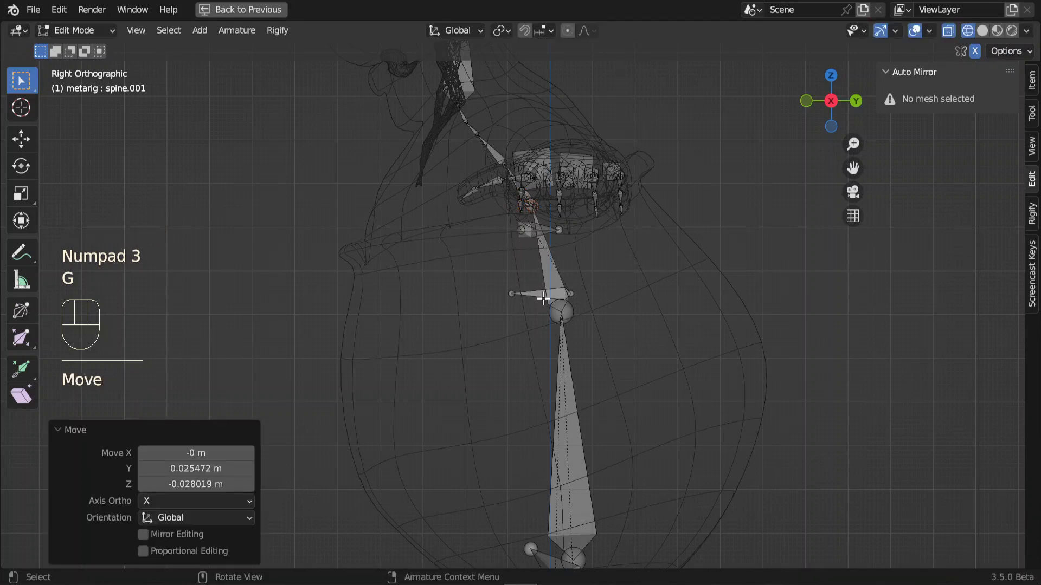
Step: In front view, move the shoulder.L bone up and outward into the upper chest and rotate it about 21.1°
scroll(519, 249, "down", 2)
middle_click_drag(521, 255, 553, 338, "shift")
middle_click_drag(443, 356, 601, 352)
left_click(549, 316)
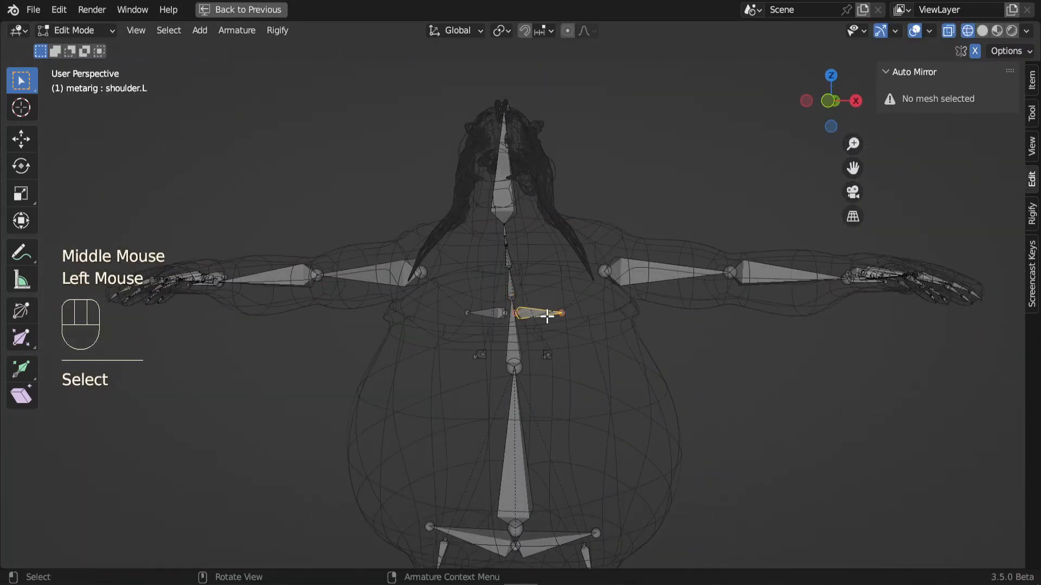
key("KP_1")
scroll(587, 356, "up", 2)
key("g")
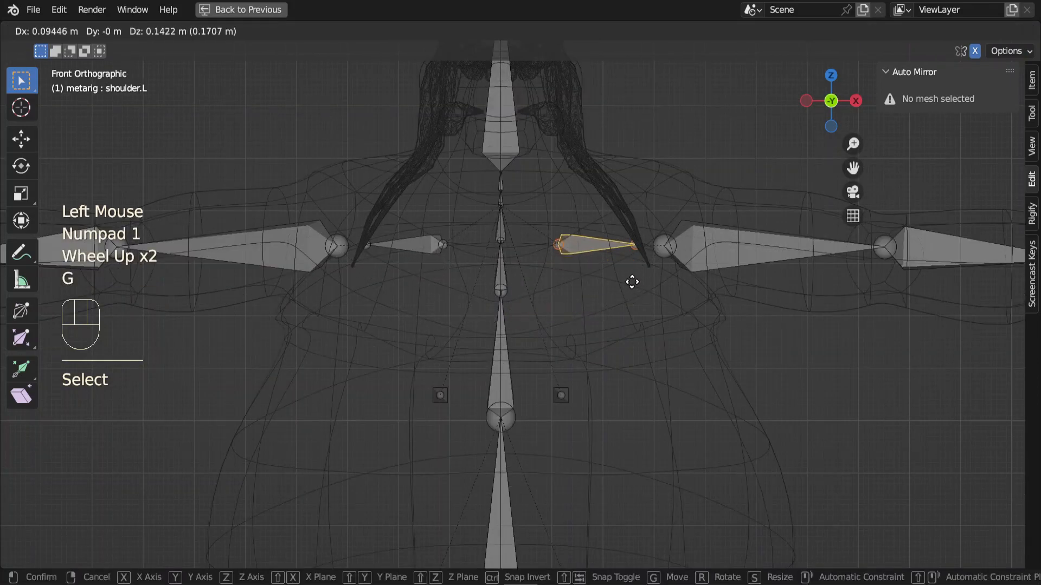
left_click(629, 239)
key("r")
left_click(637, 287)
Step: Scale up shoulder.L, adjust its rotation, and lower it about 0.011 m along Z
key("s")
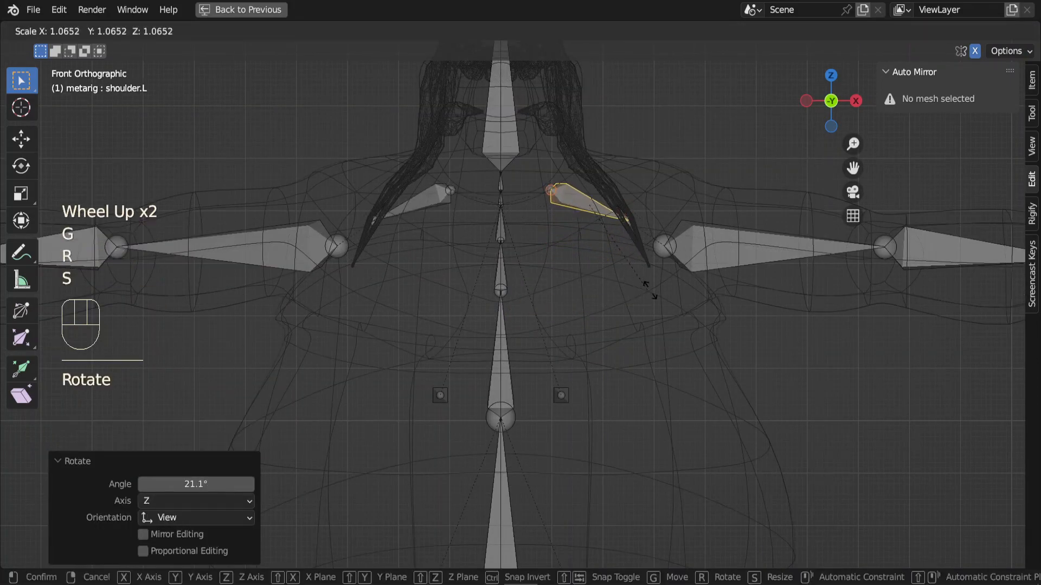
left_click(678, 296)
key("r")
left_click(688, 291)
key("g")
left_click(629, 341)
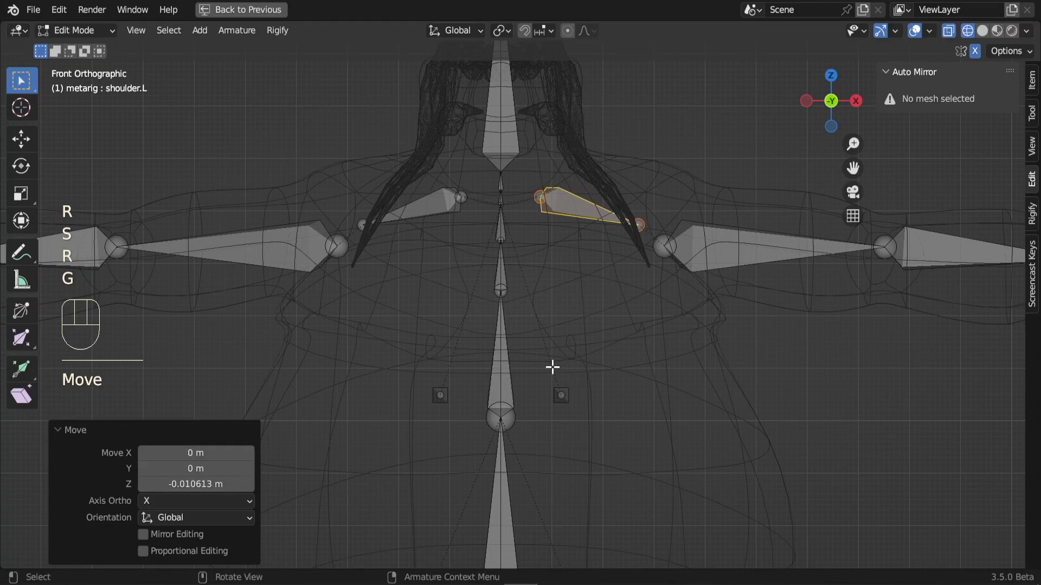
Step: Select the left breast bone and move it about 0.154 m along X and 0.287 m along Z
left_click_drag(551, 366, 608, 440)
key("g")
left_click(685, 290)
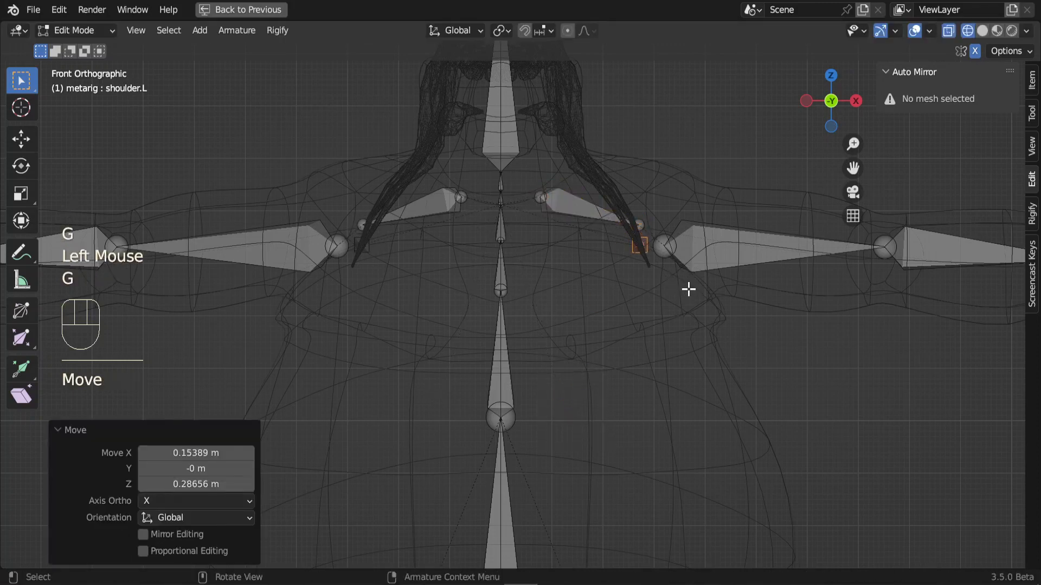
Step: In side view, move the breast bone forward about -0.34 m along Y, then another -0.011 m, to the chest surface
key("KP_3")
key("g")
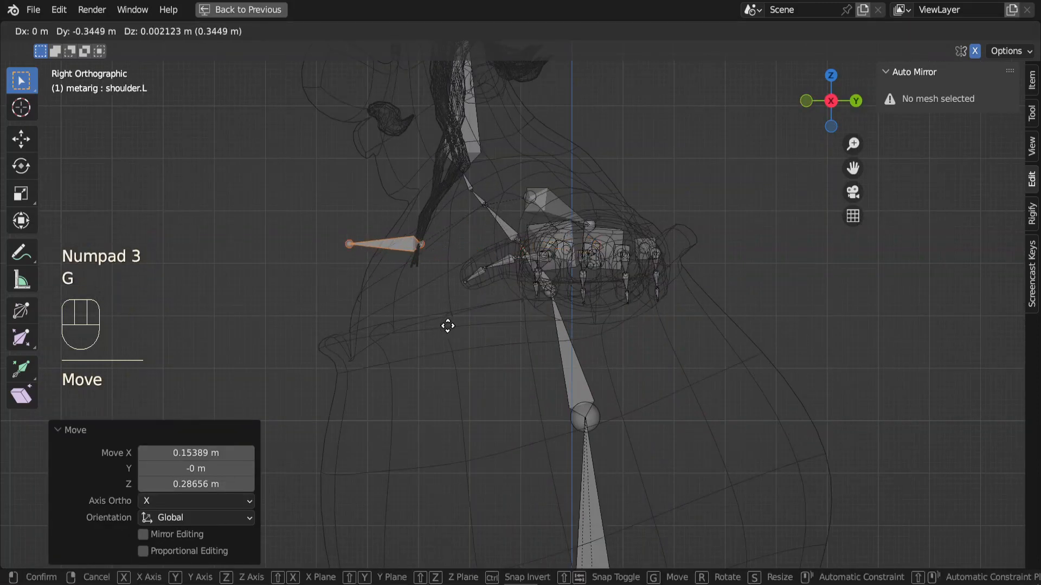
left_click(450, 329)
scroll(457, 331, "down", 3)
key("g")
left_click(474, 337)
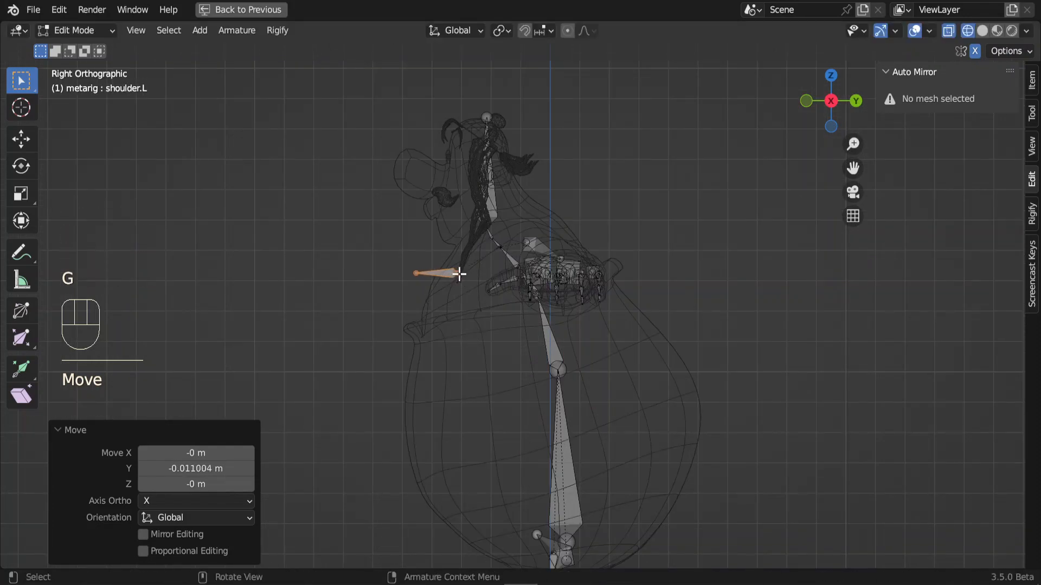
Step: Restore the full window layout and show the character in solid shading with the chest in view
middle_click_drag(470, 394, 474, 344)
scroll(579, 393, "down", 2)
key("KP_1")
key("ctrl+space")
scroll(572, 344, "up", 4)
mouse_move(475, 344)
middle_mouse_down()
mouse_move(425, 360)
mouse_move(374, 352)
middle_mouse_up()
left_click(699, 31)
mouse_move(621, 236)
middle_mouse_down()
mouse_move(525, 395)
mouse_move(490, 397)
mouse_move(565, 367)
mouse_move(481, 379)
mouse_move(488, 353)
mouse_move(534, 349)
mouse_move(490, 340)
middle_mouse_up()
scroll(481, 378, "down", 2)
scroll(534, 349, "up", 1)
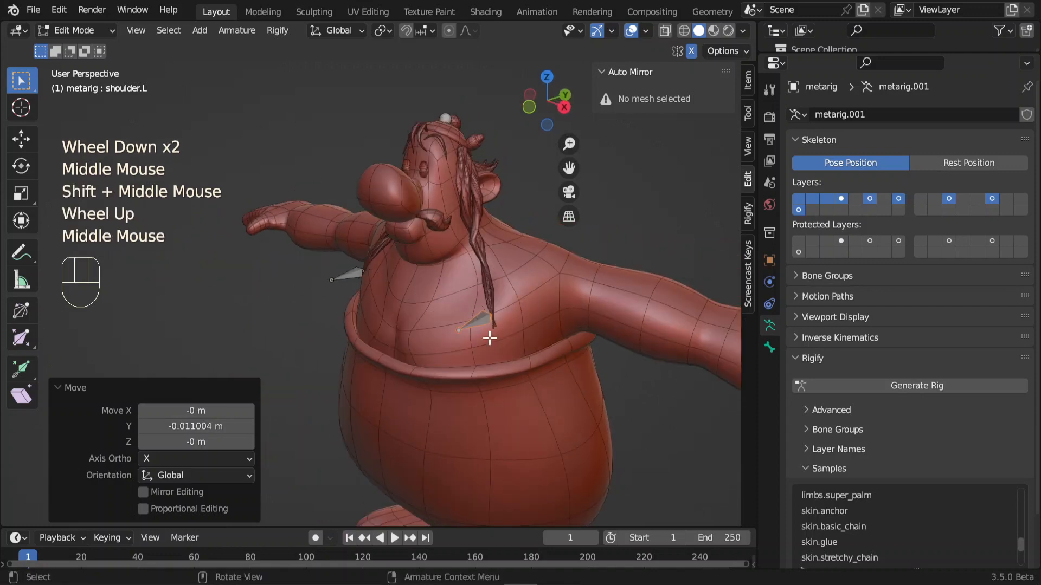
Step: Turn off Deform for the breast.L and breast.R bones
left_click(479, 318)
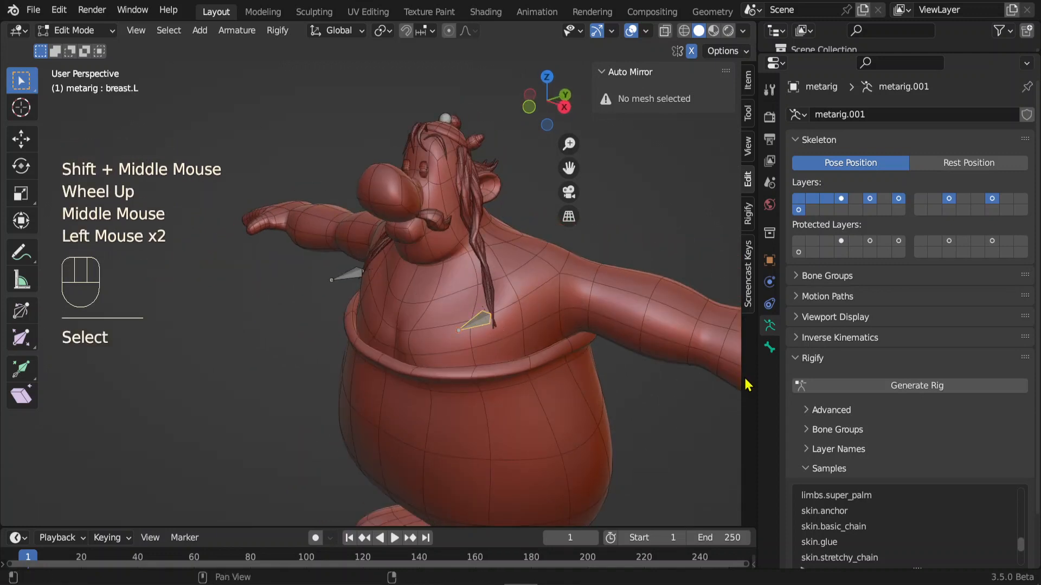
left_click(767, 354)
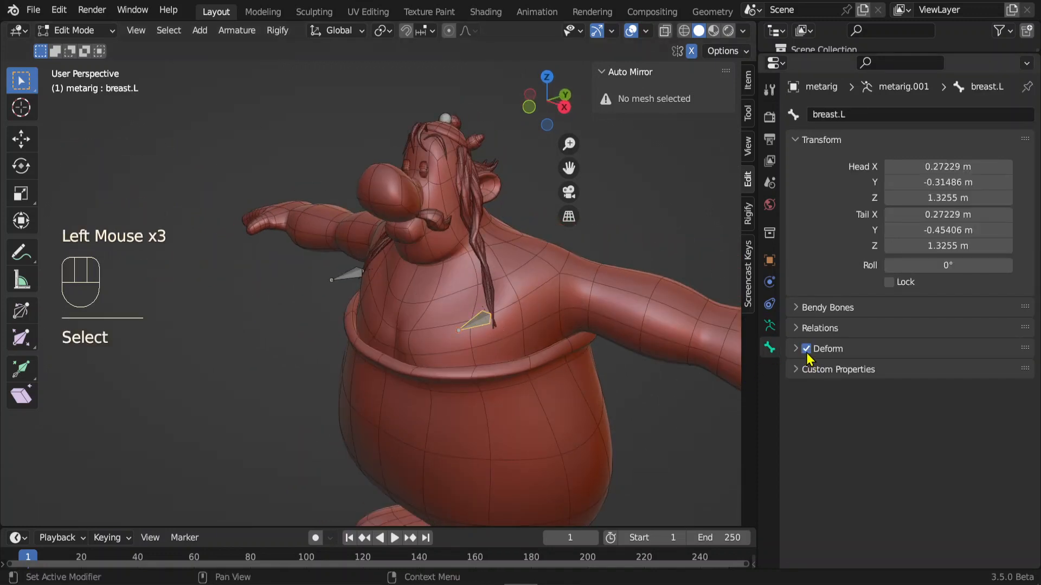
left_click(343, 275)
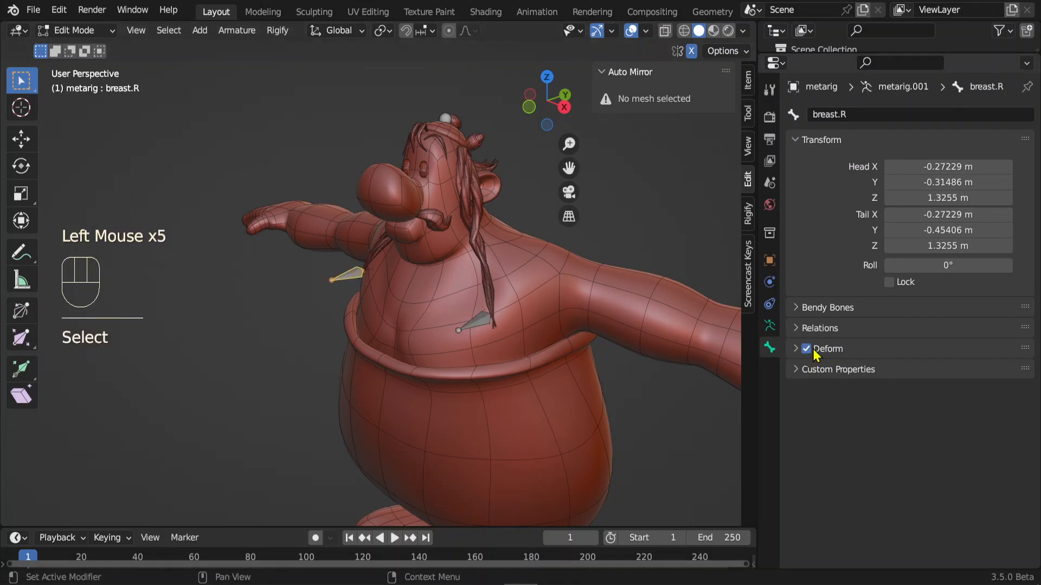
middle_click_drag(483, 360, 519, 356)
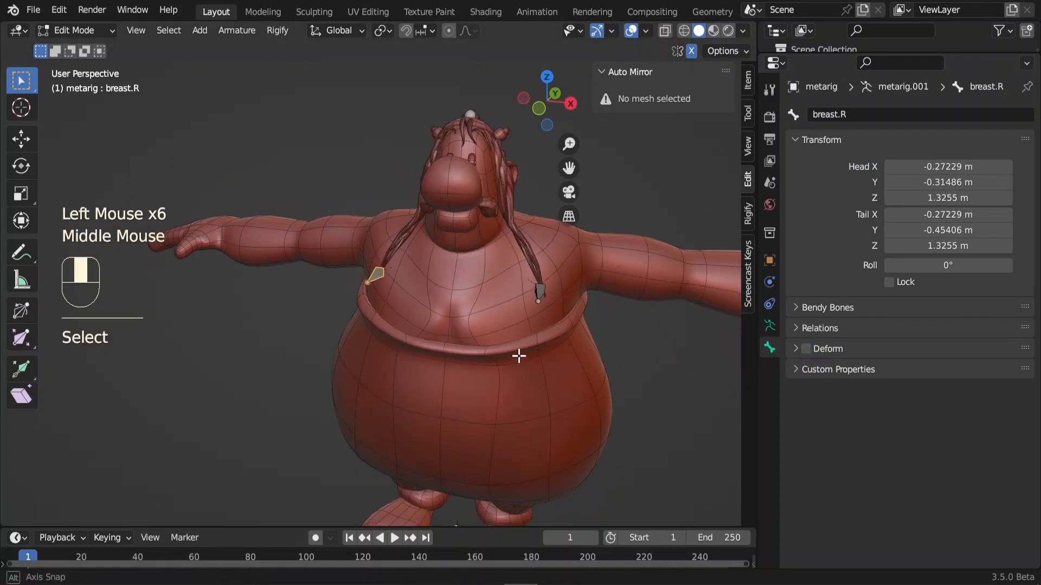
left_click(539, 291)
middle_click_drag(583, 308, 443, 202)
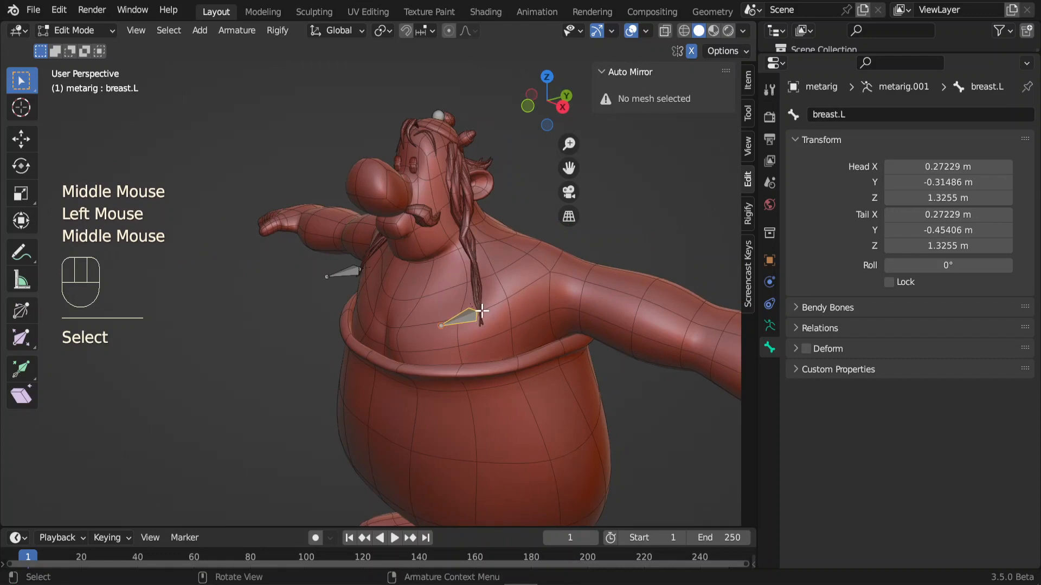
Step: Switch the metarig to Object Mode and apply its scale
scroll(476, 358, "down", 2)
middle_click_drag(476, 357, 532, 386)
scroll(532, 386, "up", 2)
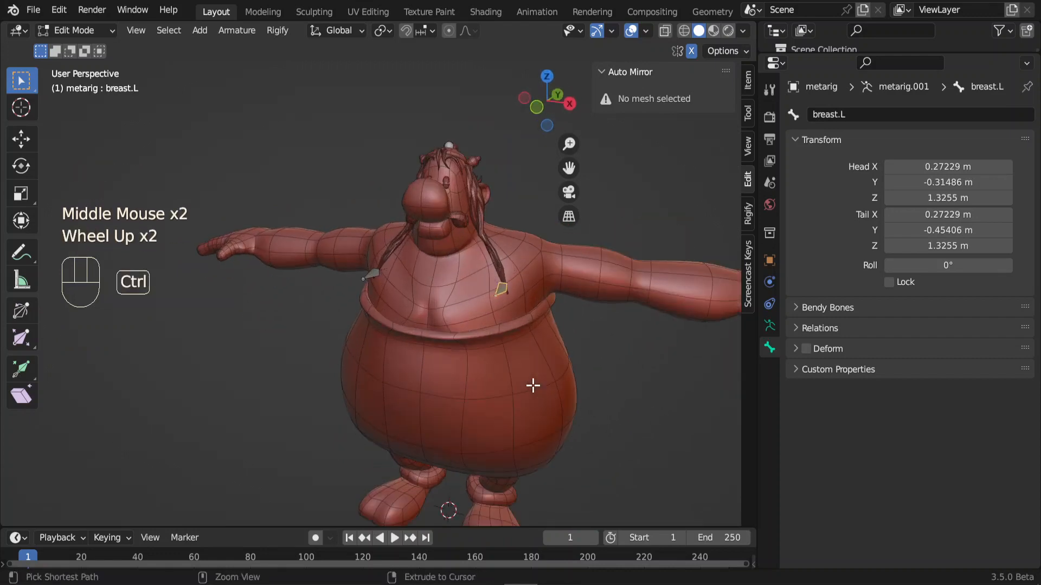
key("ctrl+Tab")
left_click(425, 396)
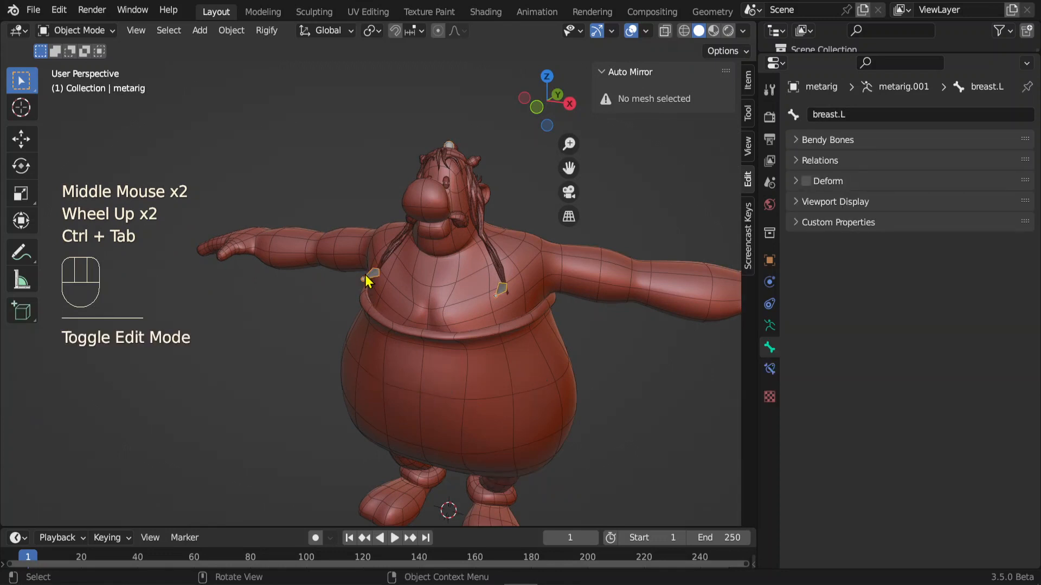
scroll(372, 293, "down", 2)
middle_click_drag(449, 381, 443, 362)
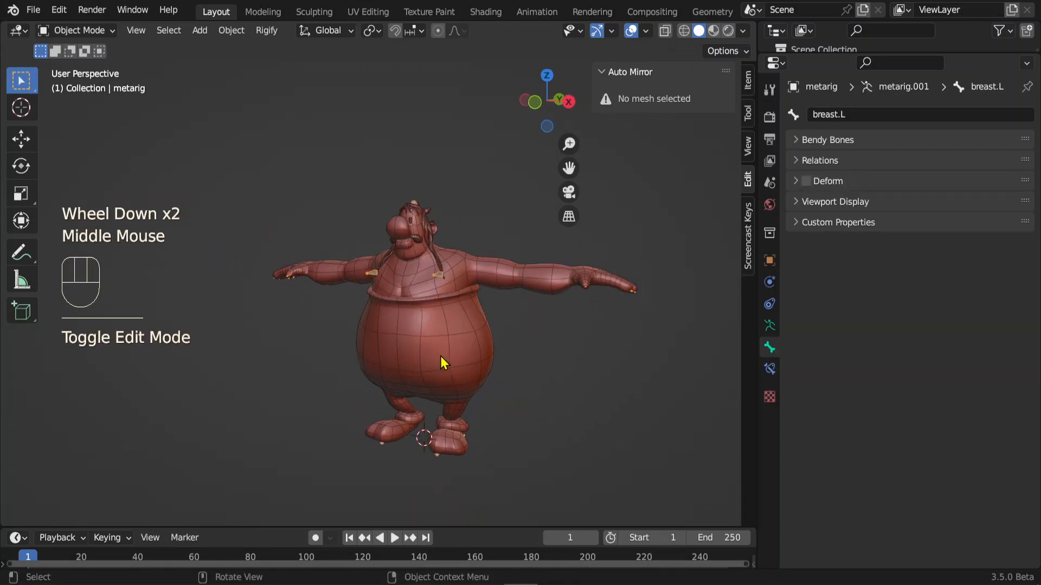
key("ctrl+a")
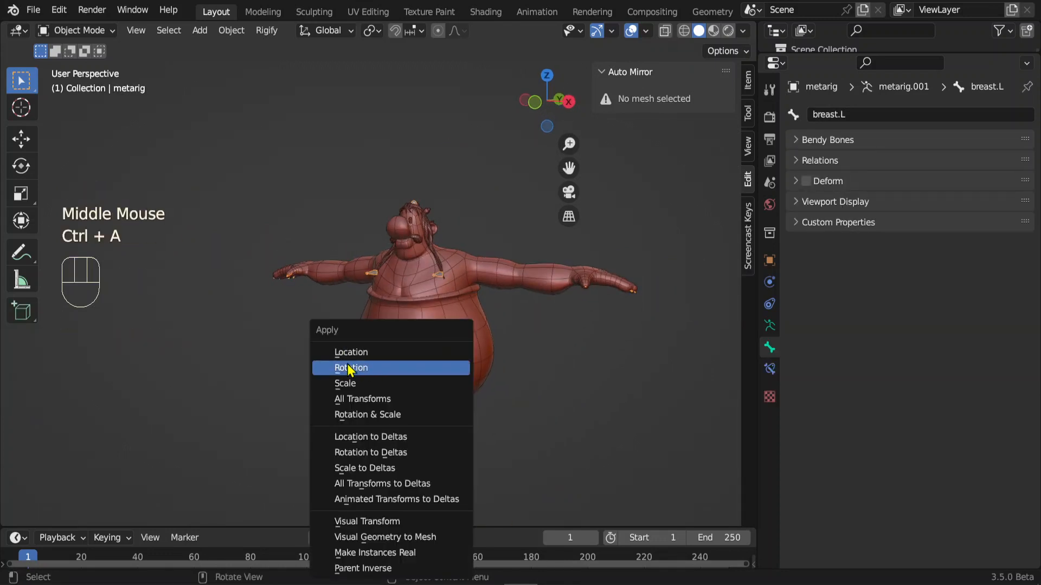
left_click(350, 385)
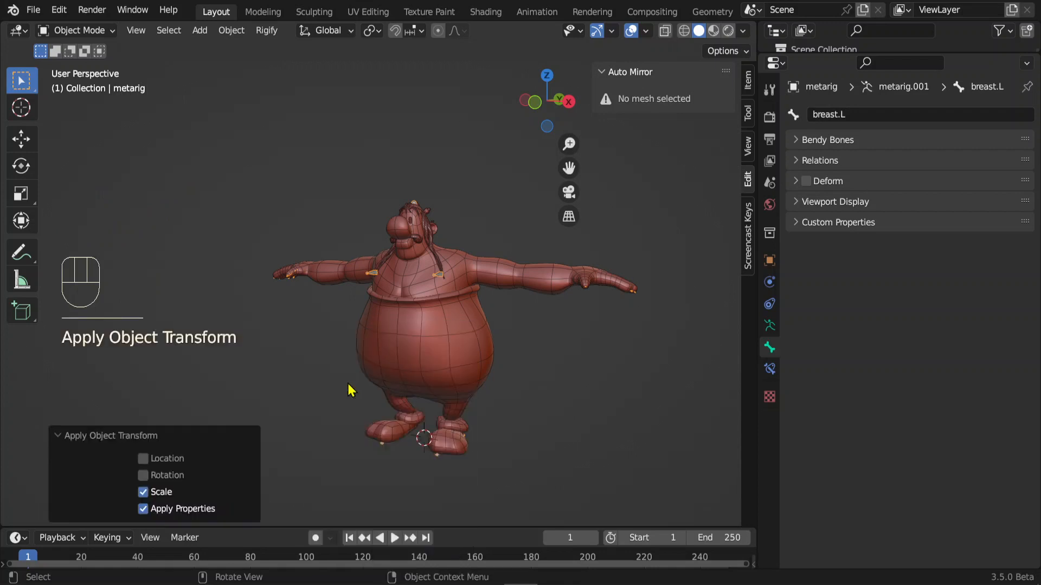
Step: Select the body mesh Cube and apply its location and scale
left_click(465, 340)
middle_click_drag(467, 355, 501, 366)
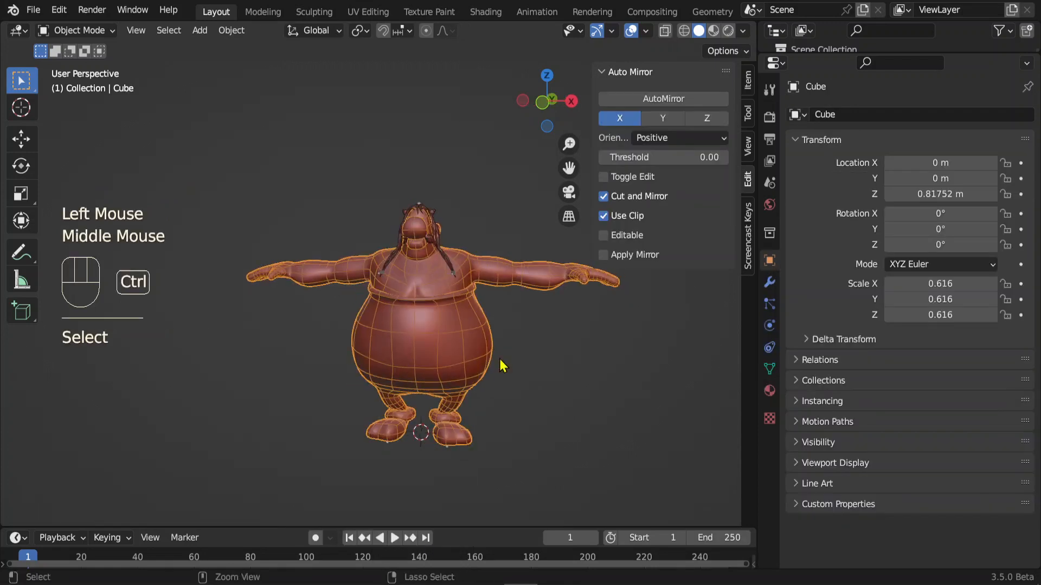
key("ctrl+a")
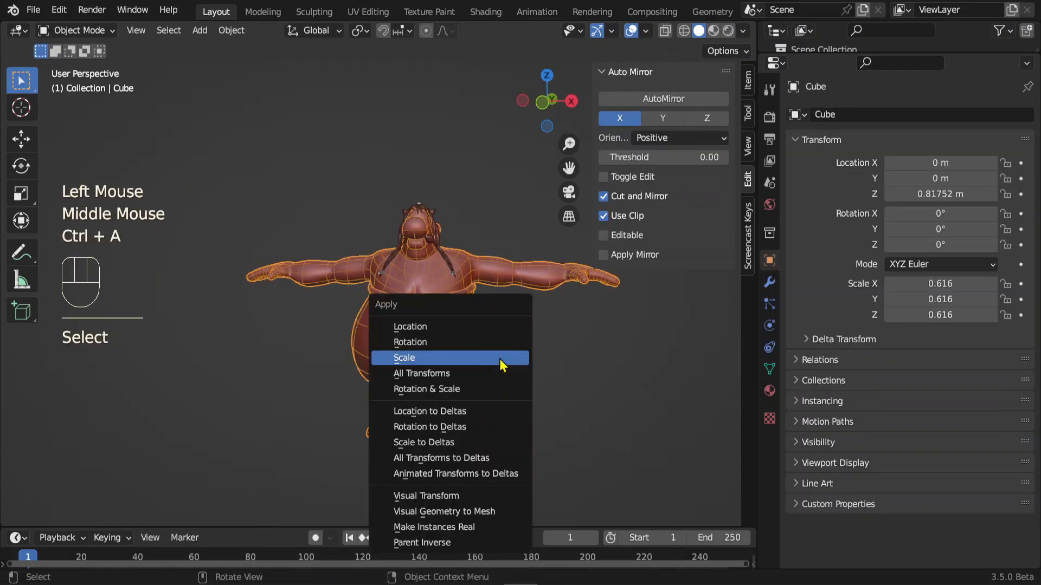
left_click(418, 327)
key("ctrl+a")
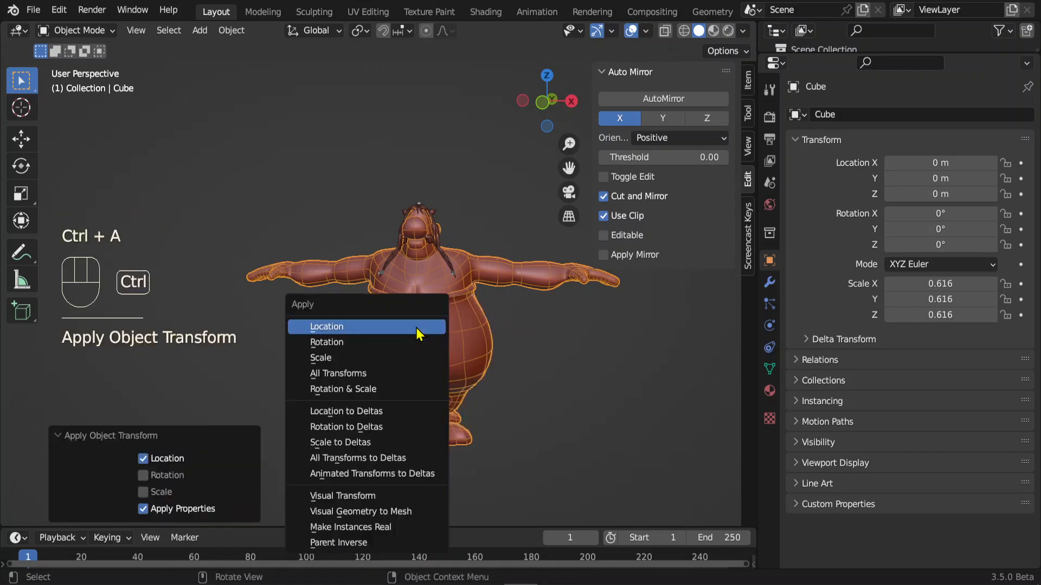
left_click(324, 359)
Step: Try moving the control points of the hair braid curve BezierCurve in Edit Mode, then return to Object Mode
scroll(479, 349, "up", 2)
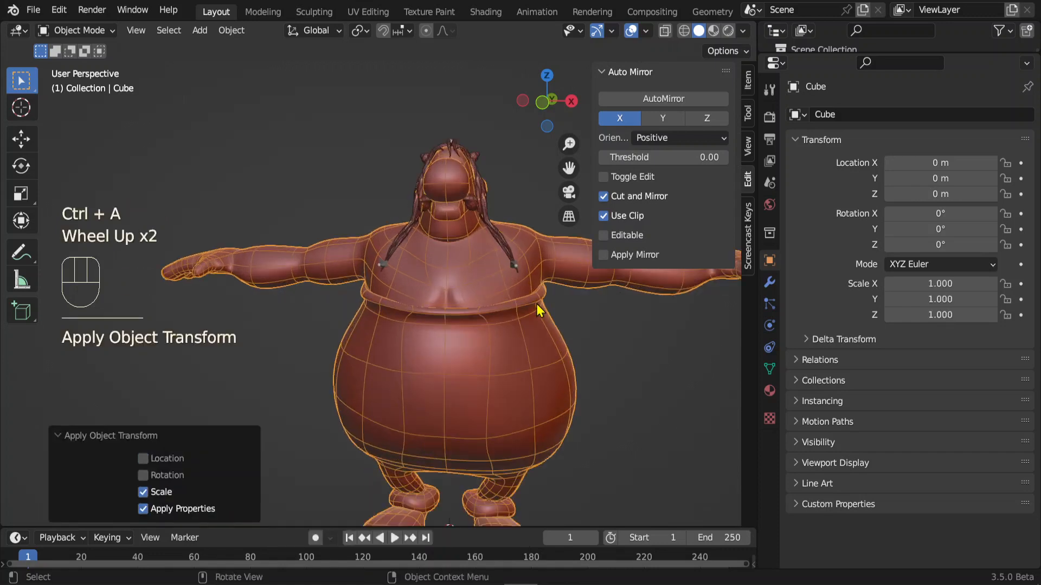
middle_click_drag(476, 302, 409, 392)
scroll(410, 392, "up", 2)
left_click(414, 344)
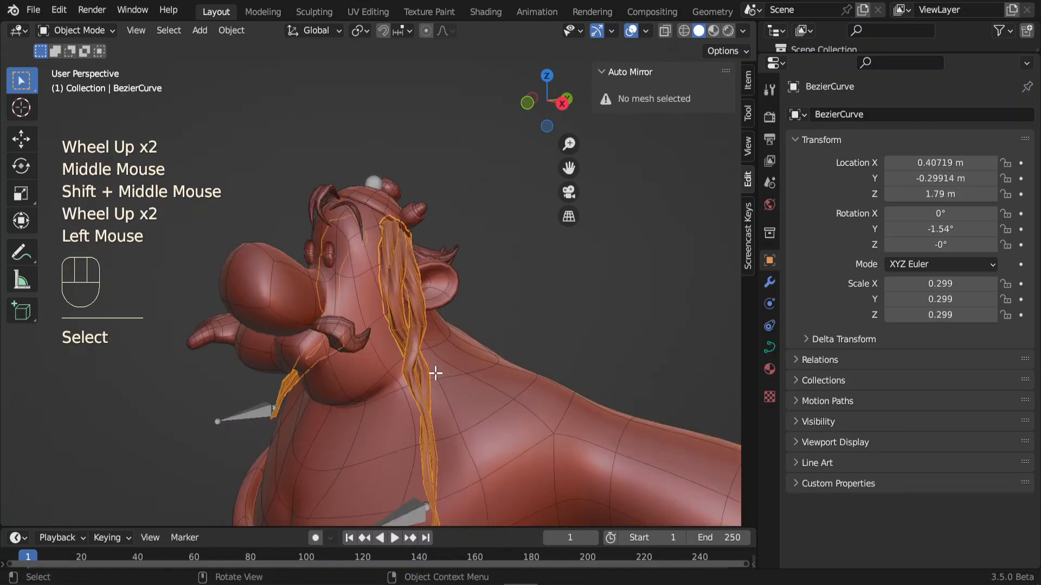
key("Tab")
key("g")
left_click(421, 353)
middle_click_drag(421, 353, 486, 408)
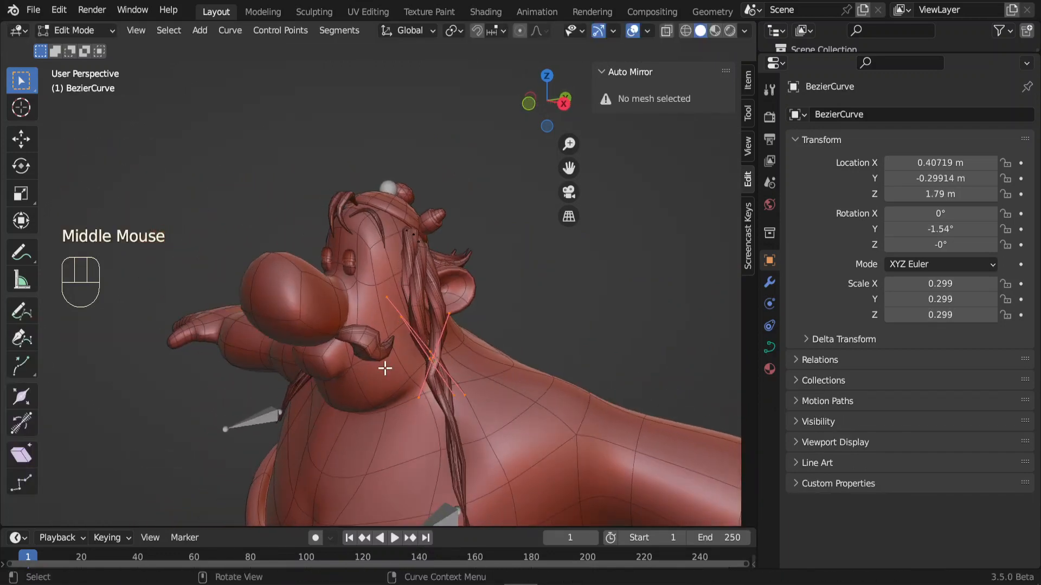
key("Tab")
Step: Try moving a control point of the moustache curve BezierCurve.001 in Edit Mode
left_click(379, 348)
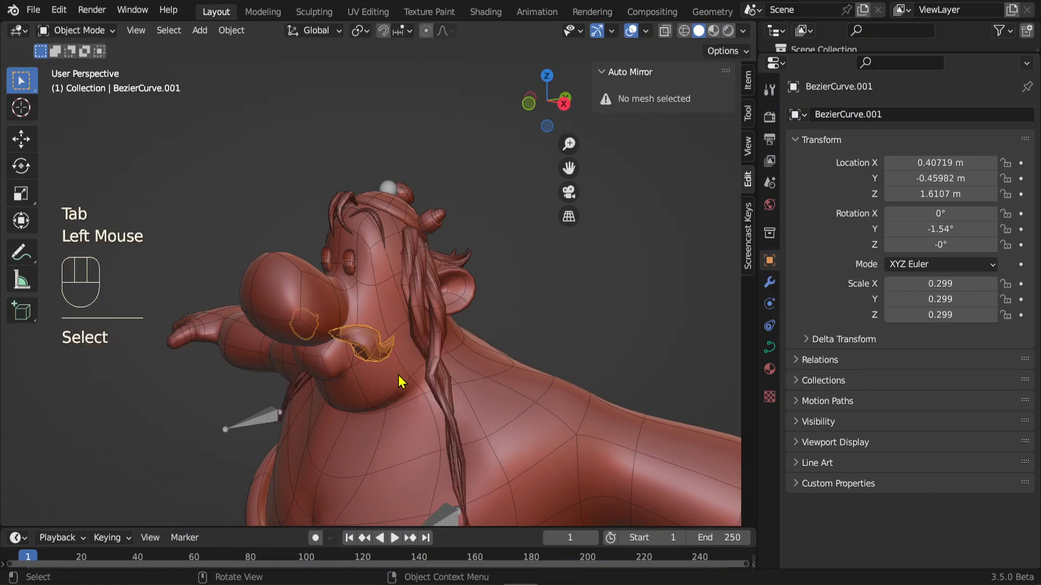
key("Tab")
left_click(366, 342)
key("g")
left_click(401, 387)
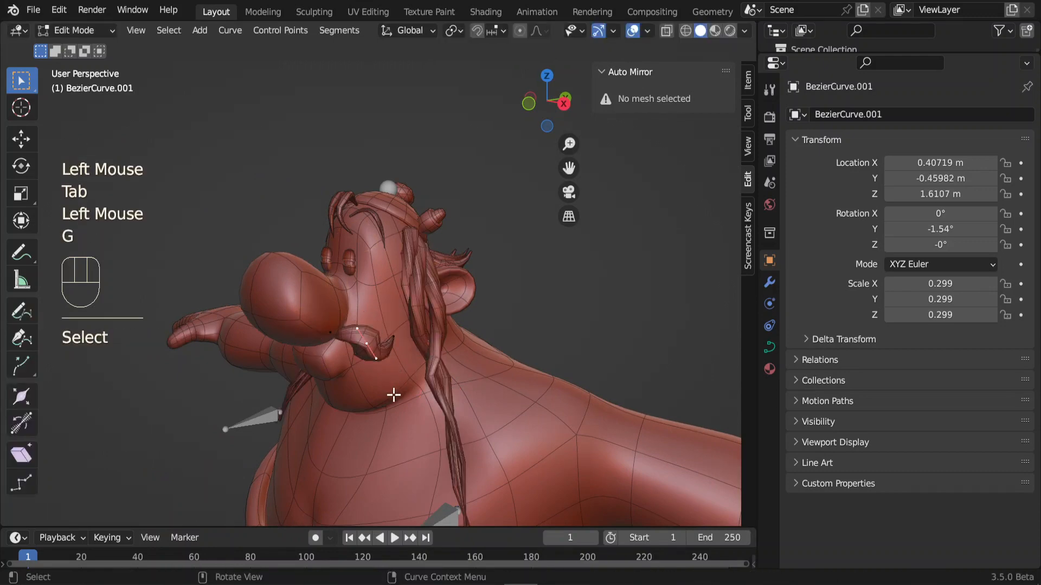
Step: Return the moustache curve to Object Mode and check the hair and moustache from the side
middle_click_drag(396, 396, 448, 362)
key("Tab")
middle_click_drag(490, 425, 429, 349)
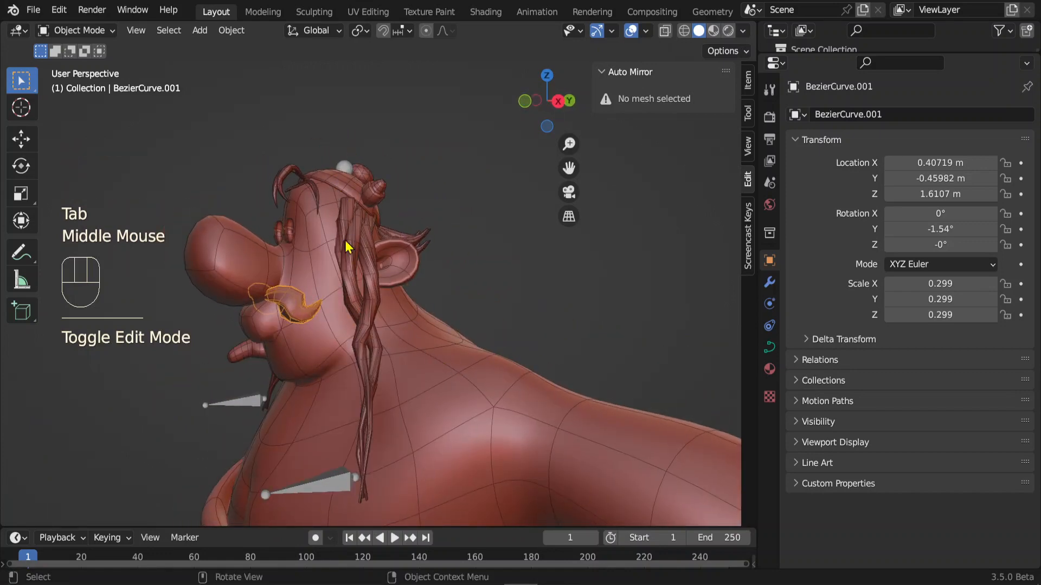
middle_click_drag(347, 246, 474, 344)
key("Tab")
left_click(435, 252)
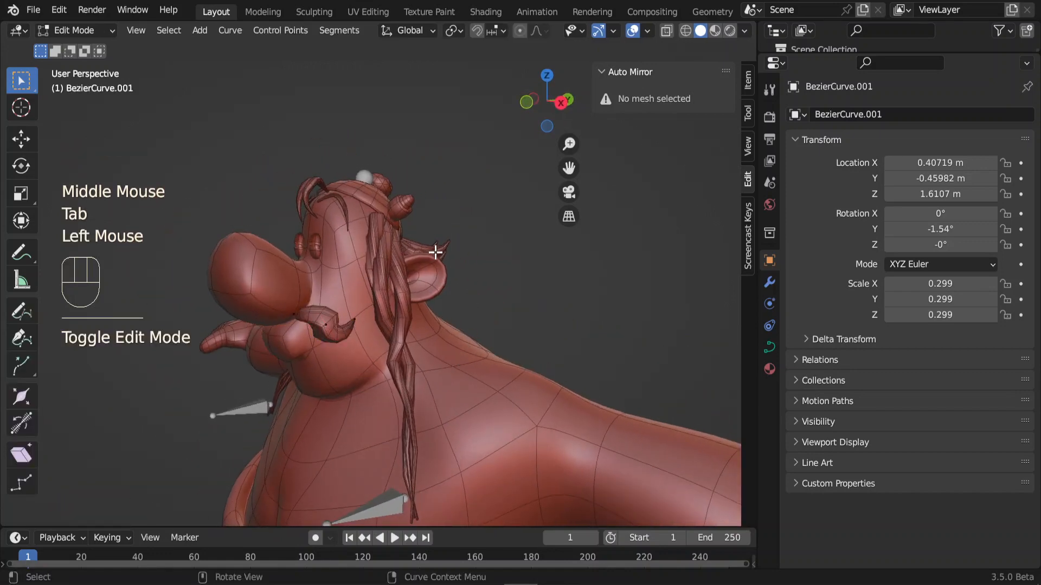
key("Tab")
left_click(435, 252)
Step: Select the metarig and generate the Rigify control rig from it
middle_click_drag(435, 252, 551, 356)
scroll(449, 401, "down", 1)
left_click(509, 357)
left_click(770, 327)
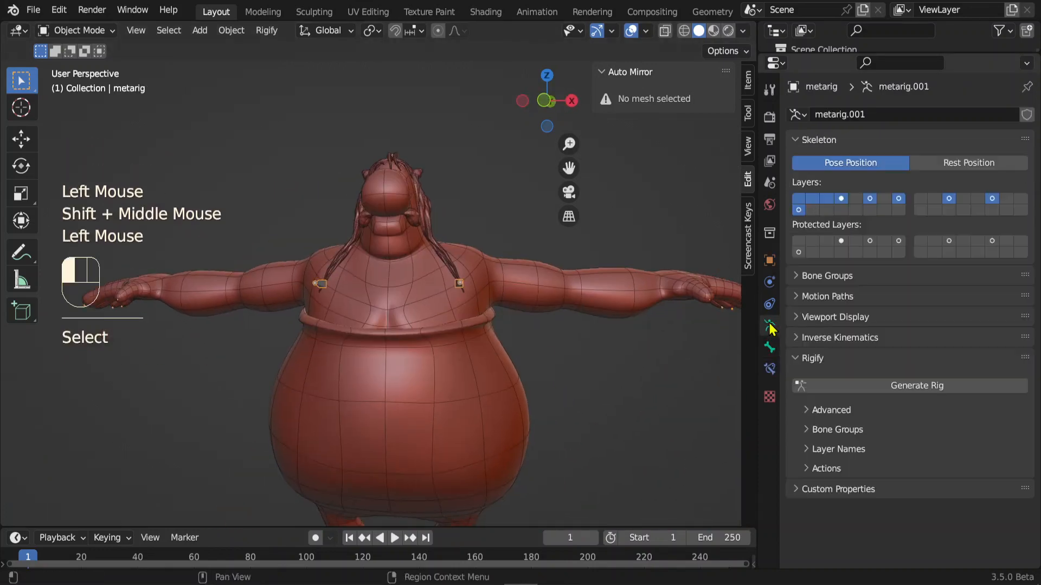
left_click(916, 388)
scroll(672, 373, "down", 2)
Step: Maximize the viewport and parent the body mesh Cube to the generated rig with automatic weights
key("ctrl+space")
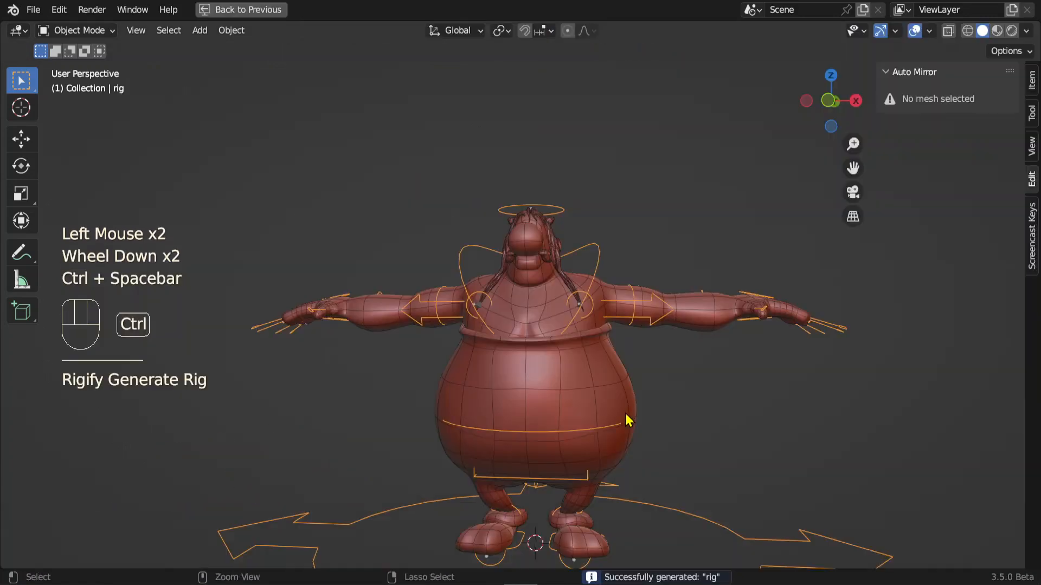
left_click(611, 390)
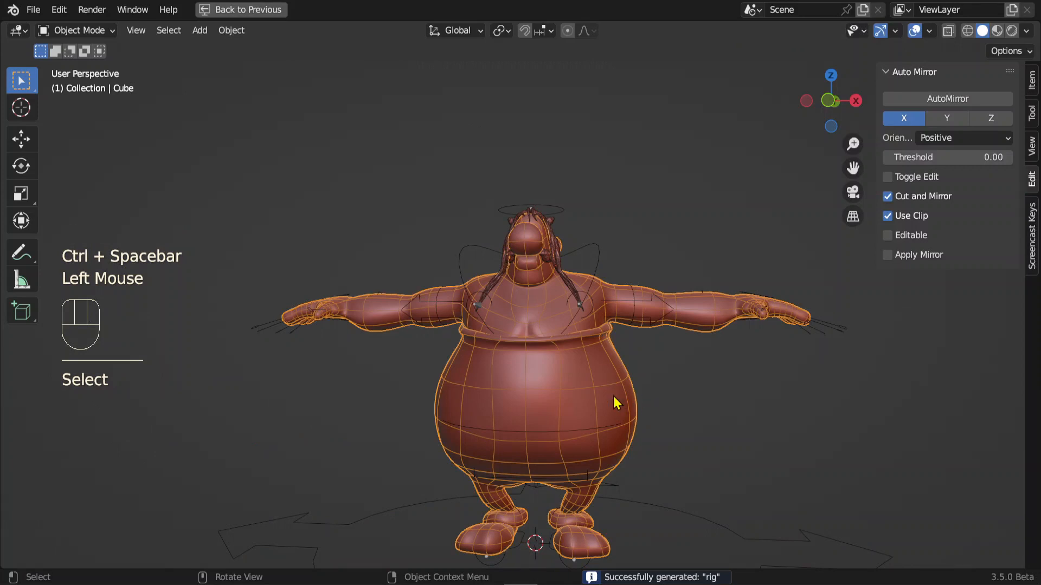
left_click(596, 256, "shift")
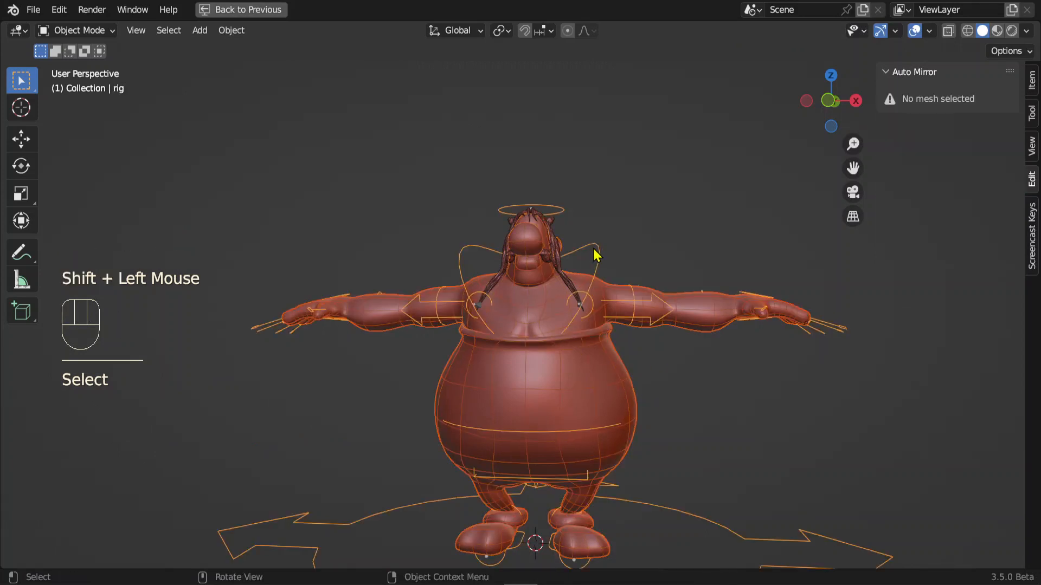
key("ctrl+p")
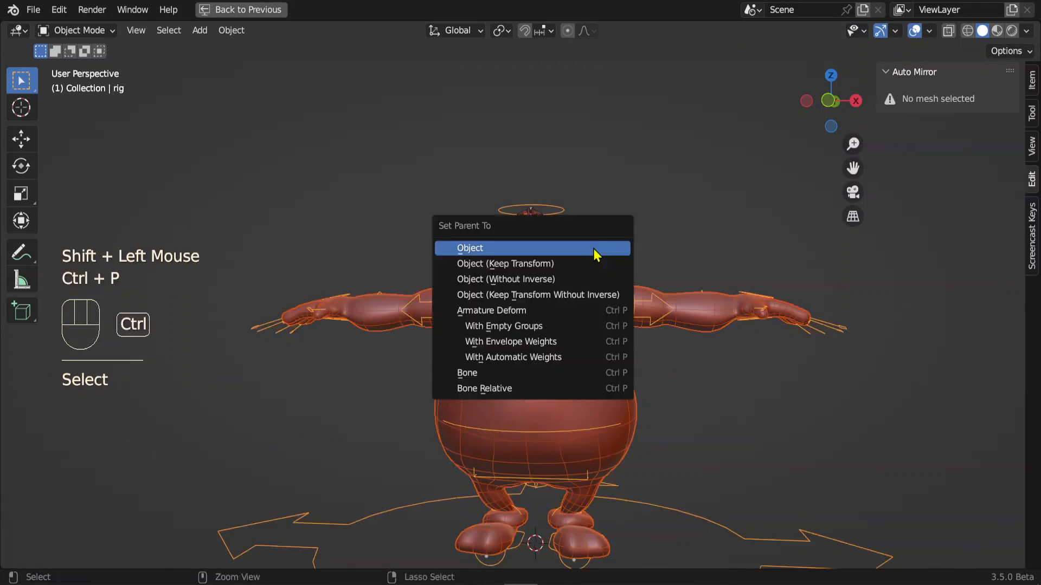
left_click(536, 359)
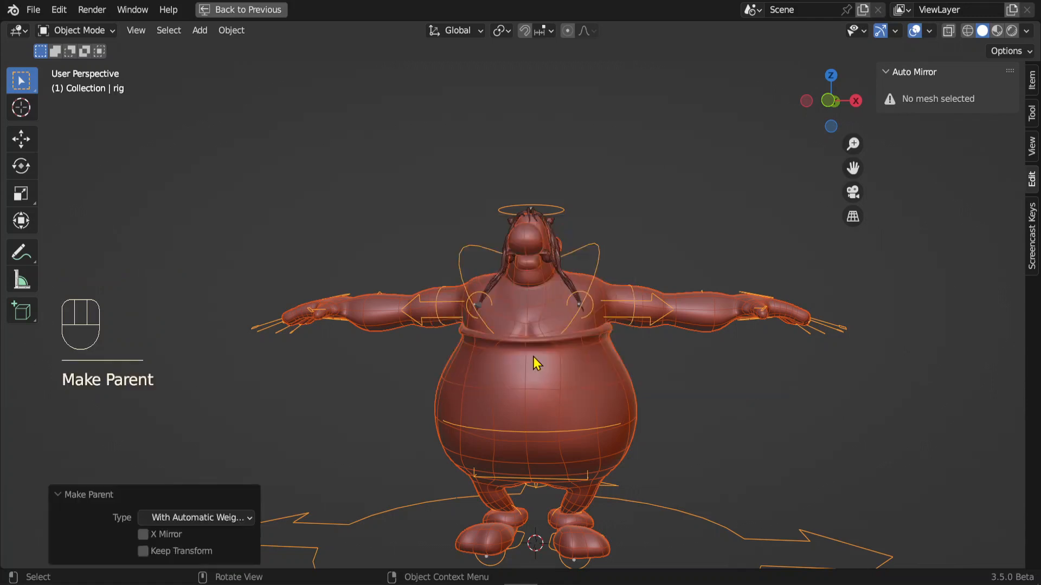
Step: Select the rig, switch it to Pose Mode and try rotating the chest control
key("bracketleft")
key("ctrl+Tab")
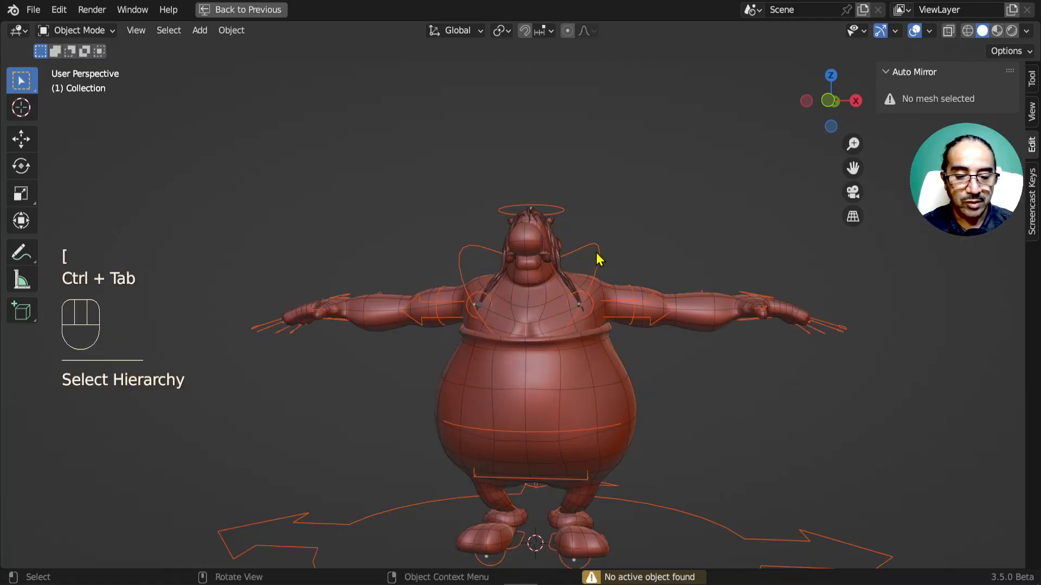
left_click(606, 263)
left_click(79, 31)
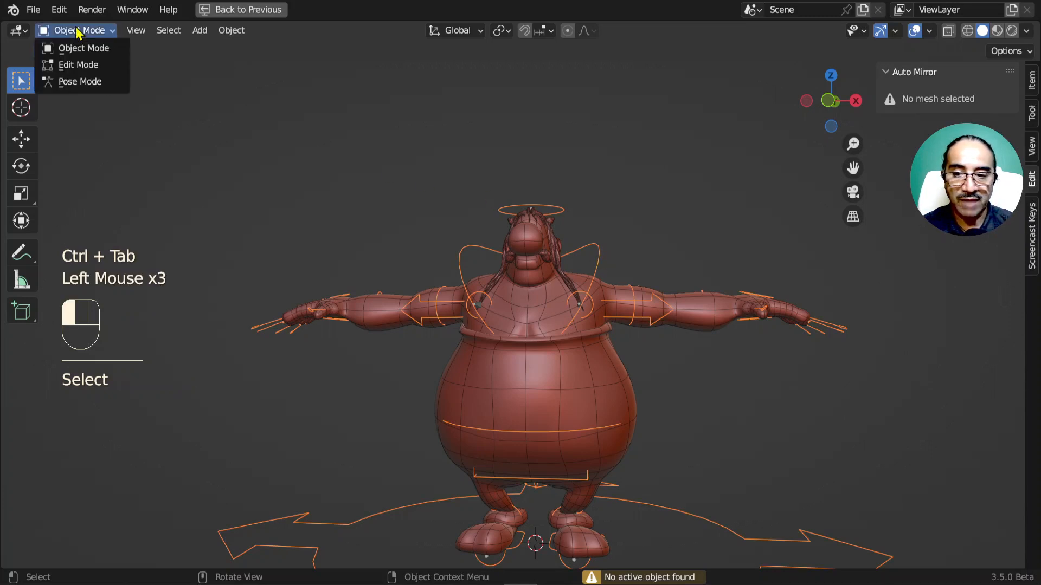
left_click(80, 82)
left_click(599, 263)
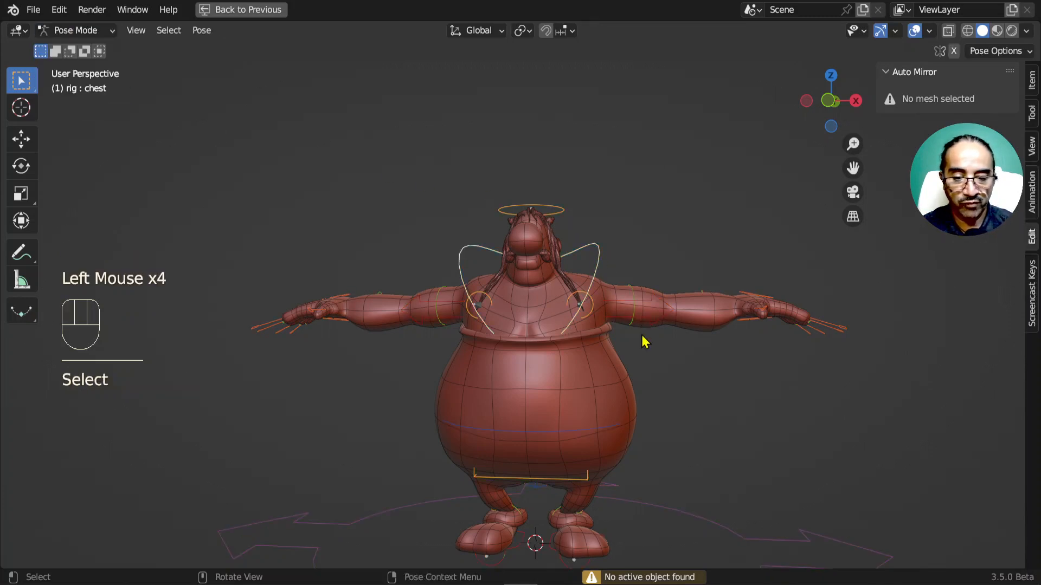
key("r")
key("r")
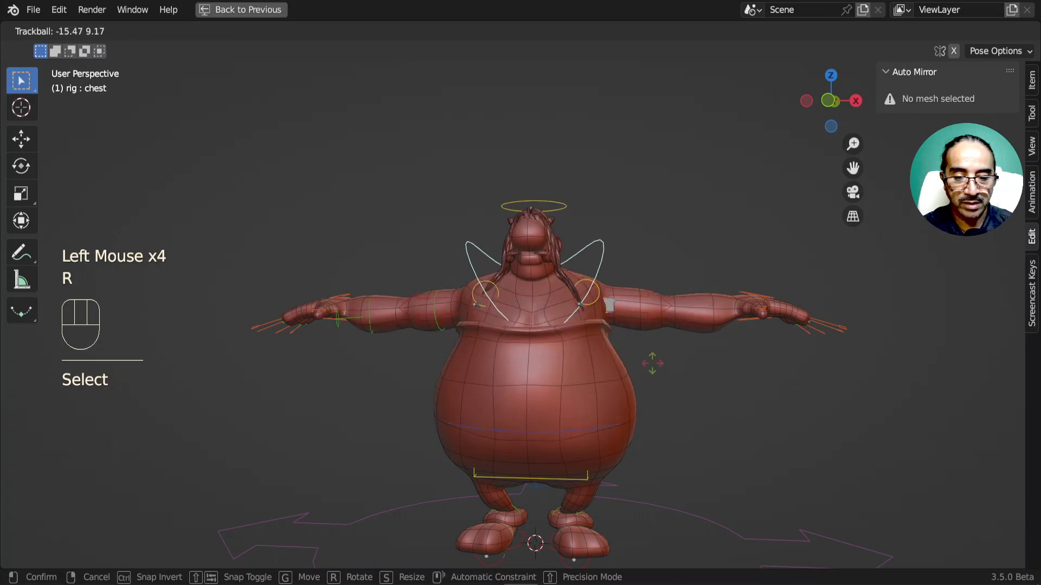
right_click(638, 357)
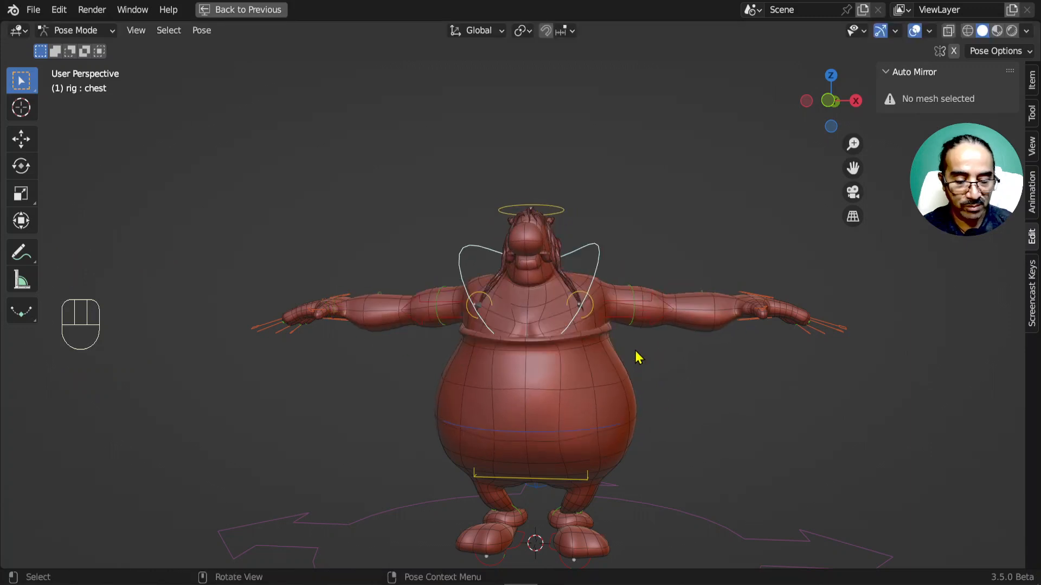
Step: Return to Object Mode, add the body mesh to the selection and isolate it with the rig in Local View
key("ctrl+Tab")
left_click(624, 374, "shift")
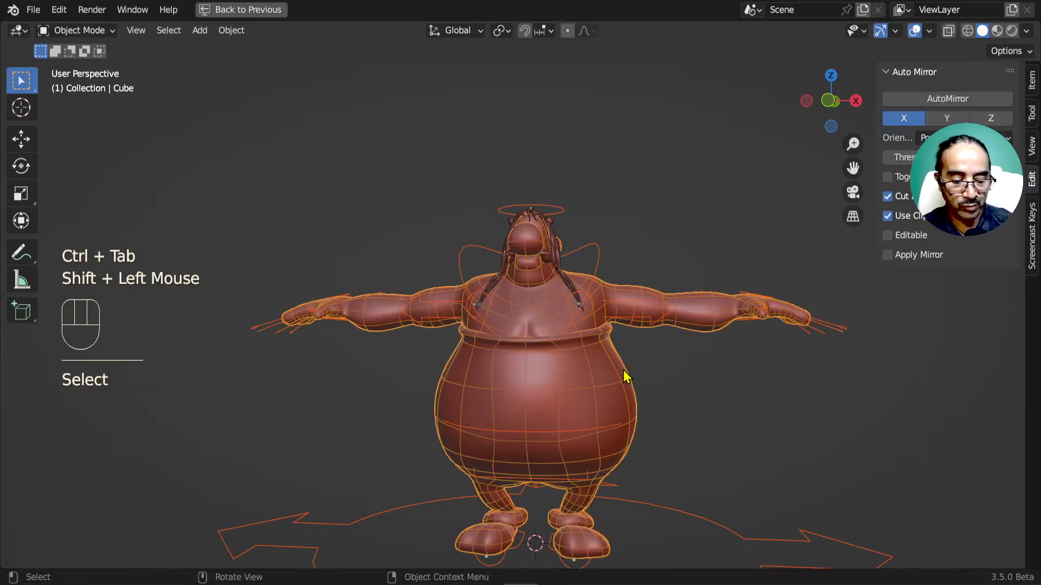
key("KP_Divide")
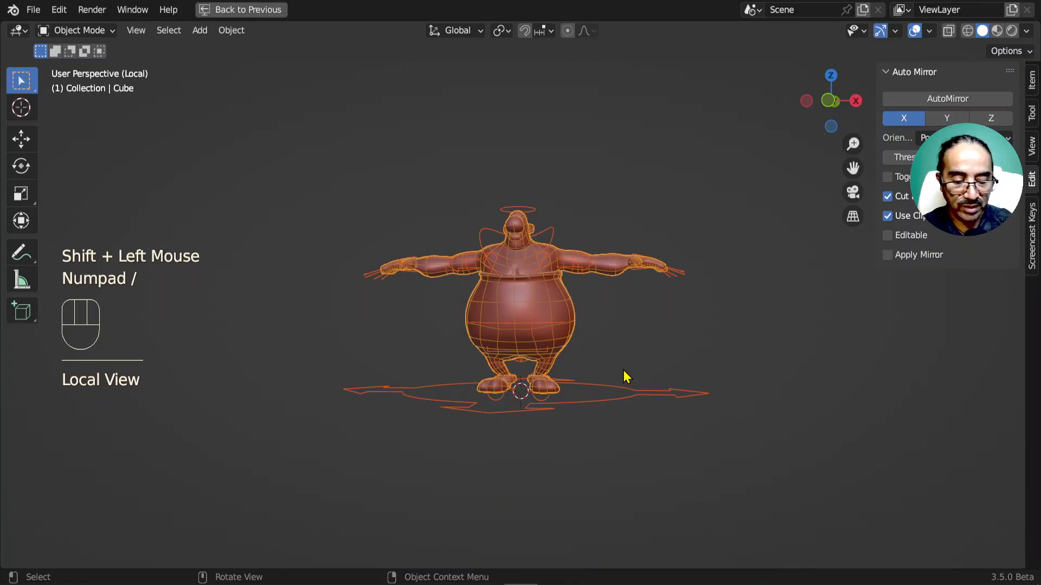
scroll(626, 377, "up", 2)
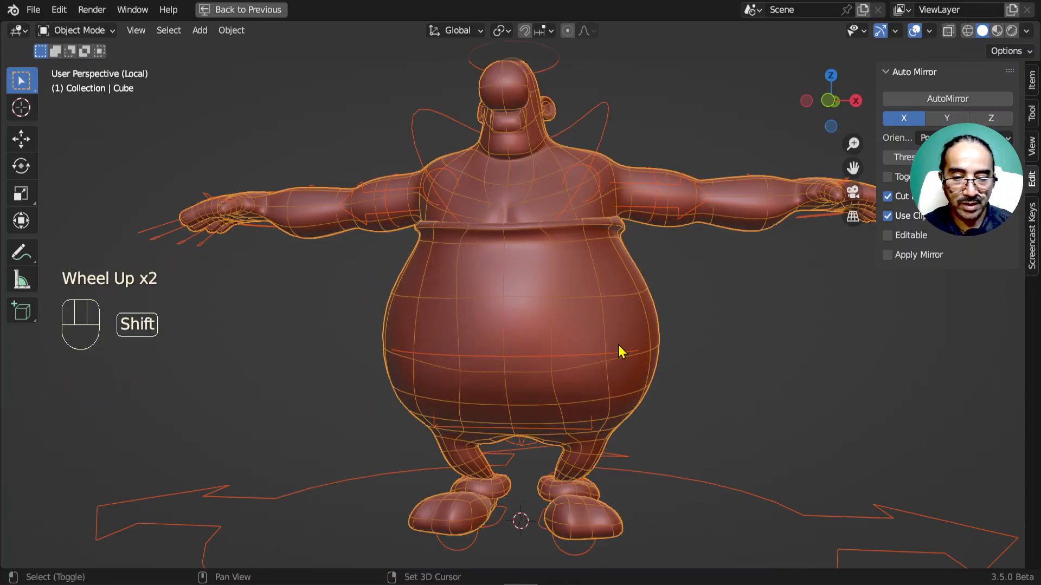
middle_click_drag(623, 353, 627, 429, "shift")
key("ctrl+Tab")
left_click(620, 177)
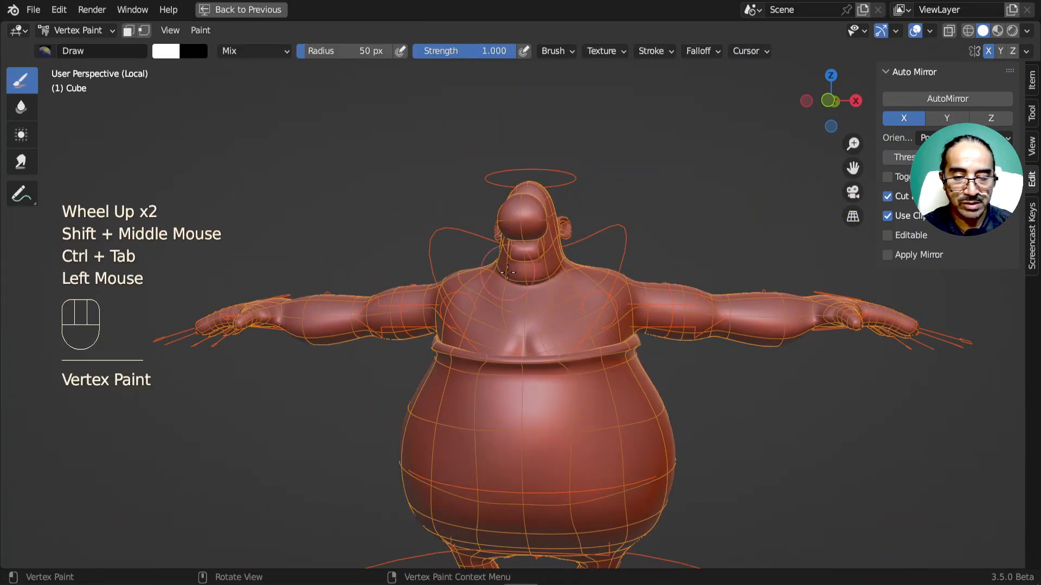
left_click(78, 31)
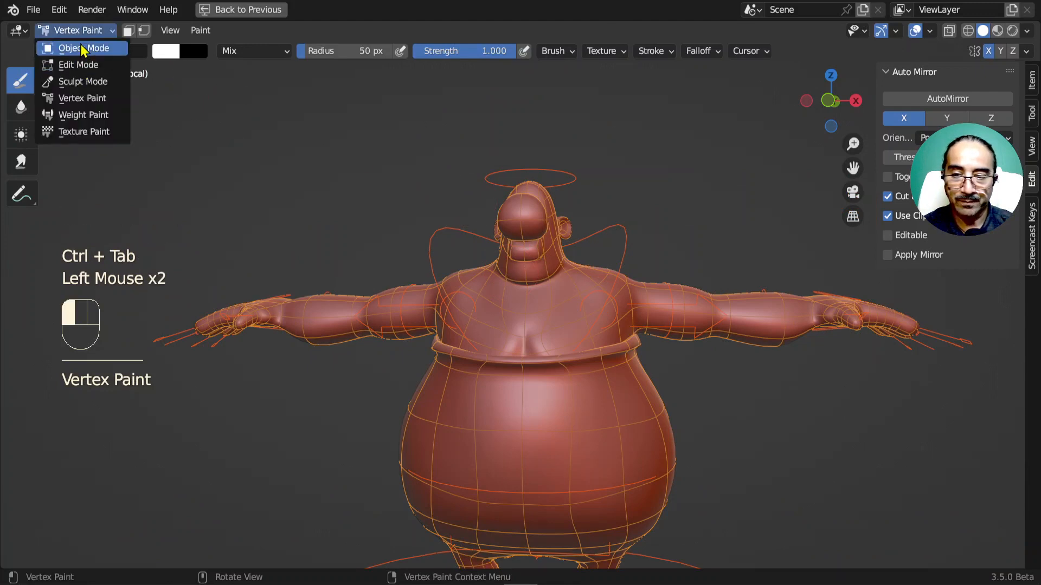
left_click(72, 45)
Step: Put the isolated rig in Pose Mode and test the body deformation by freely rotating the chest control
left_click(435, 249)
key("ctrl+Tab")
left_click(432, 249)
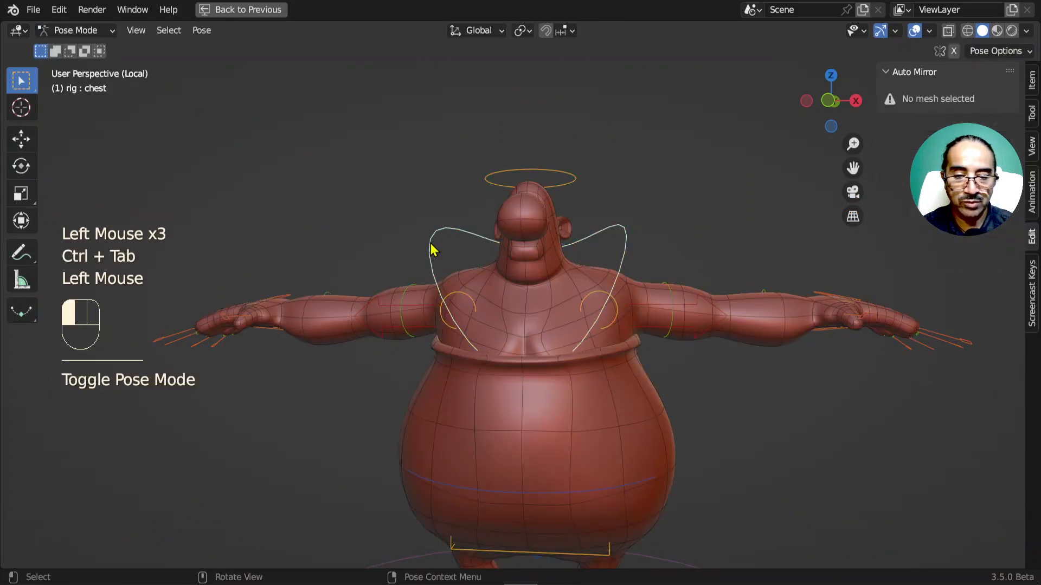
key("r")
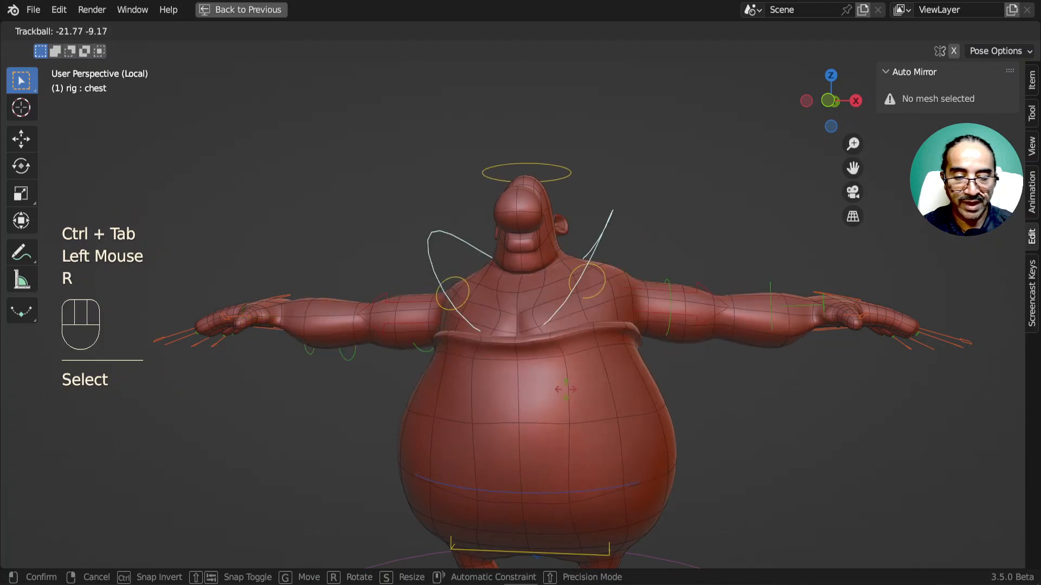
right_click(586, 397)
Step: Try rotating and moving the torso control at the hips to test the body deformation
middle_click_drag(585, 398, 576, 379, "shift")
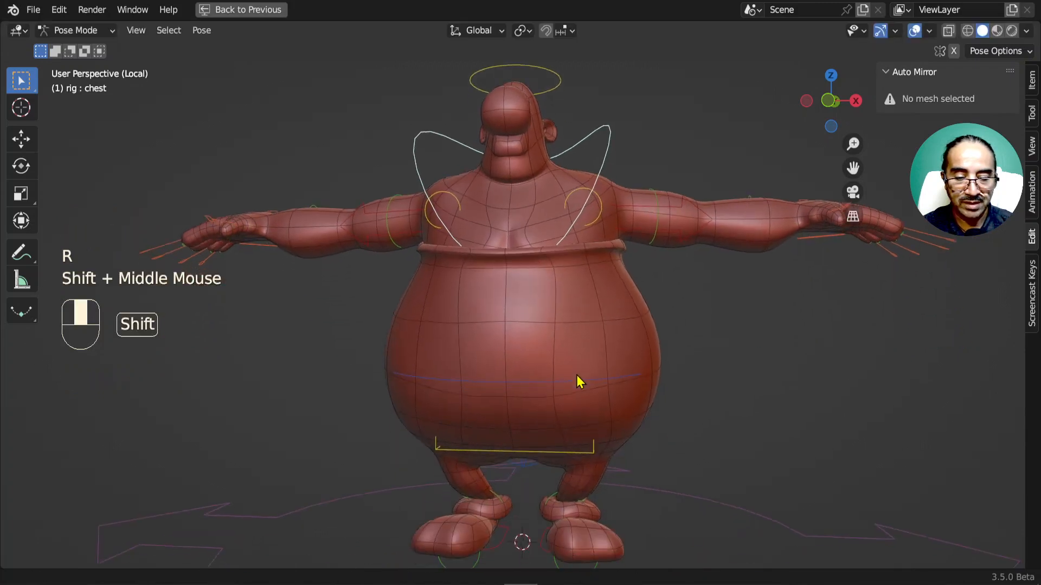
left_click(595, 458)
key("r")
key("r")
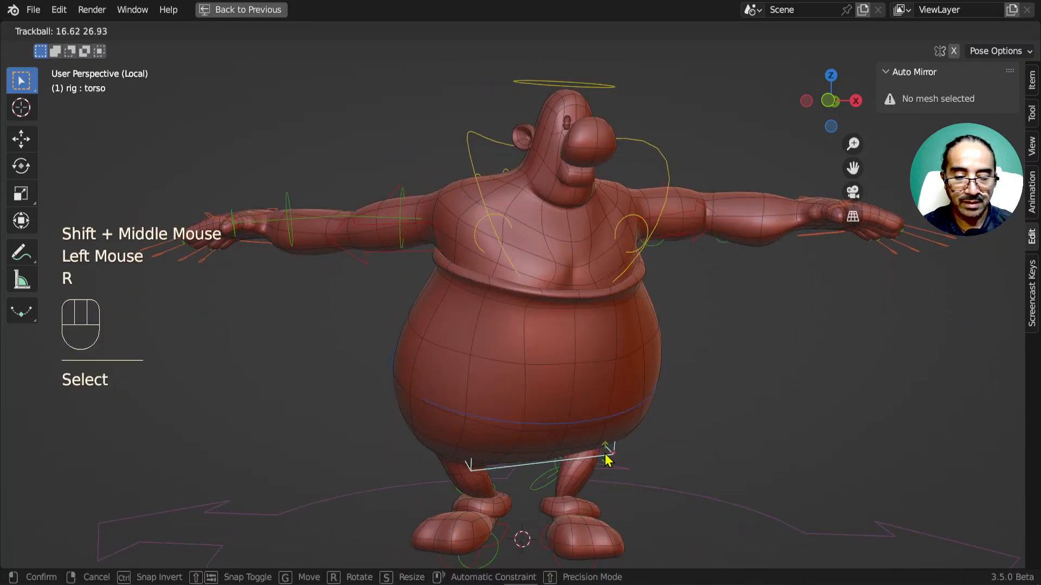
key("g")
right_click(590, 418)
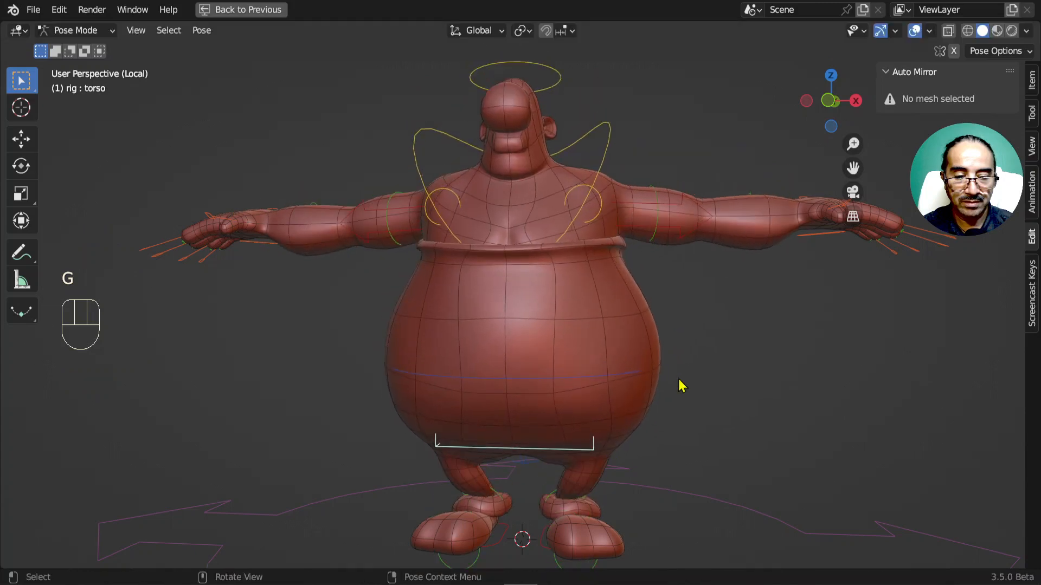
Step: Try moving the palm.L control on the character's left hand
scroll(681, 386, "down", 1)
middle_click_drag(681, 385, 602, 383, "shift")
scroll(679, 308, "up", 2)
left_click(679, 306)
key("g")
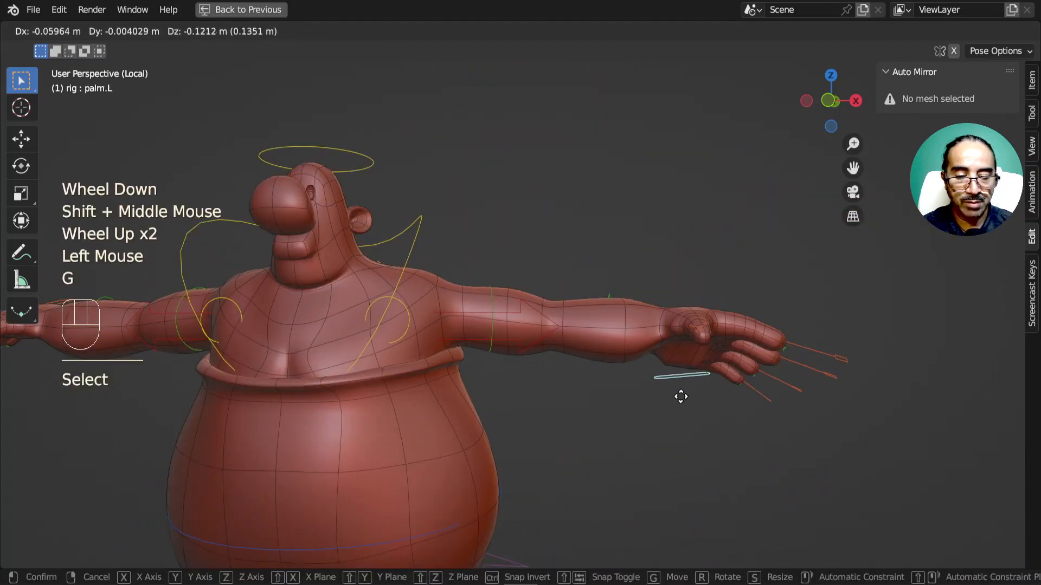
right_click(737, 282)
Step: Turn on X-ray display to reveal the rig controls hidden inside the body mesh
middle_click_drag(739, 283, 642, 291)
left_click(696, 273)
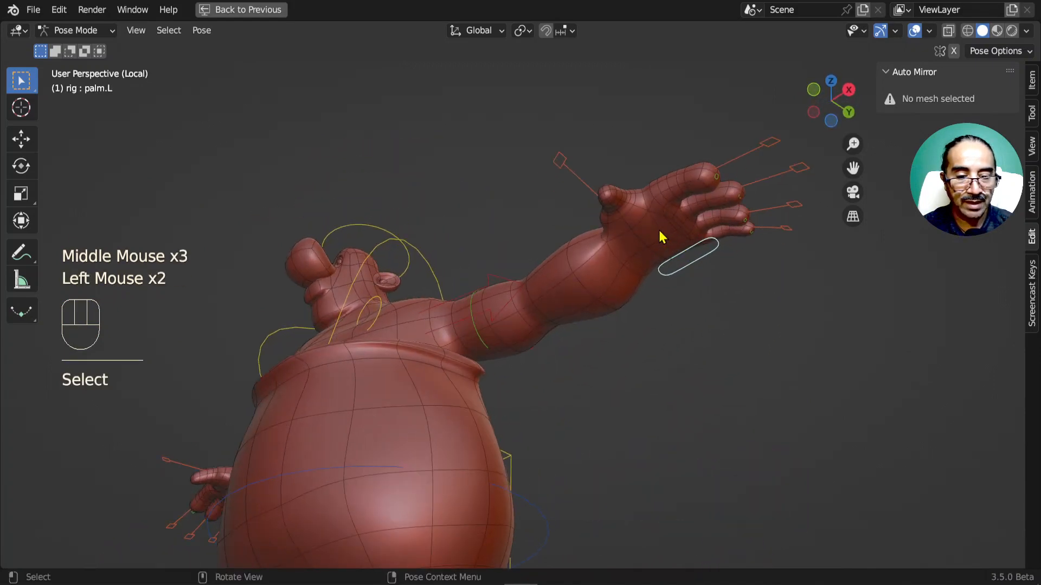
middle_click_drag(660, 237, 778, 244)
left_click(948, 30)
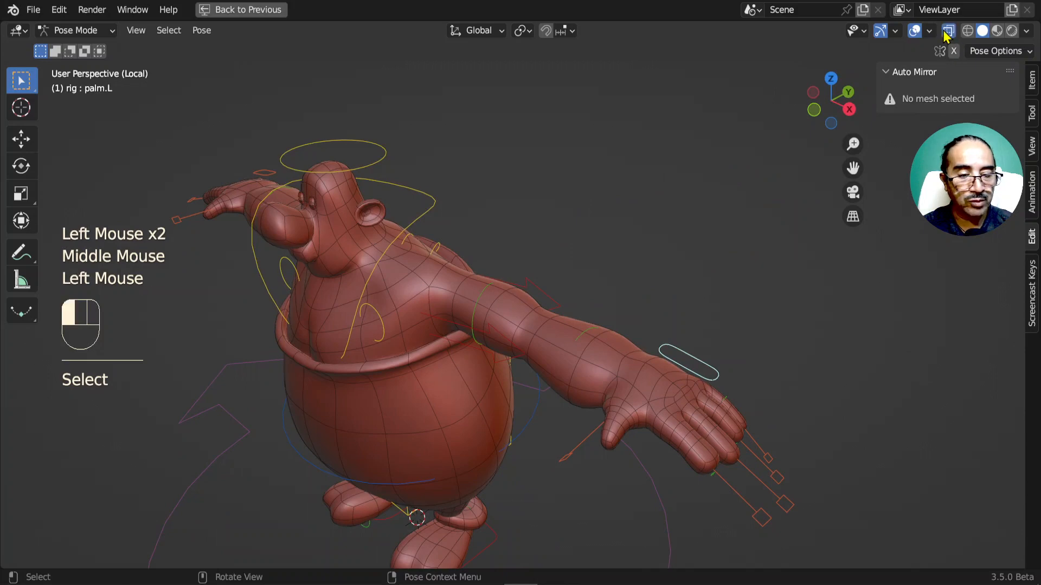
Step: Select the hand_ik.L control and move it in front view by about -0.396 m in X and -0.109 m in Z
middle_click_drag(650, 395, 808, 409)
scroll(585, 465, "up", 2)
left_click(671, 486)
left_click(793, 315)
key("KP_1")
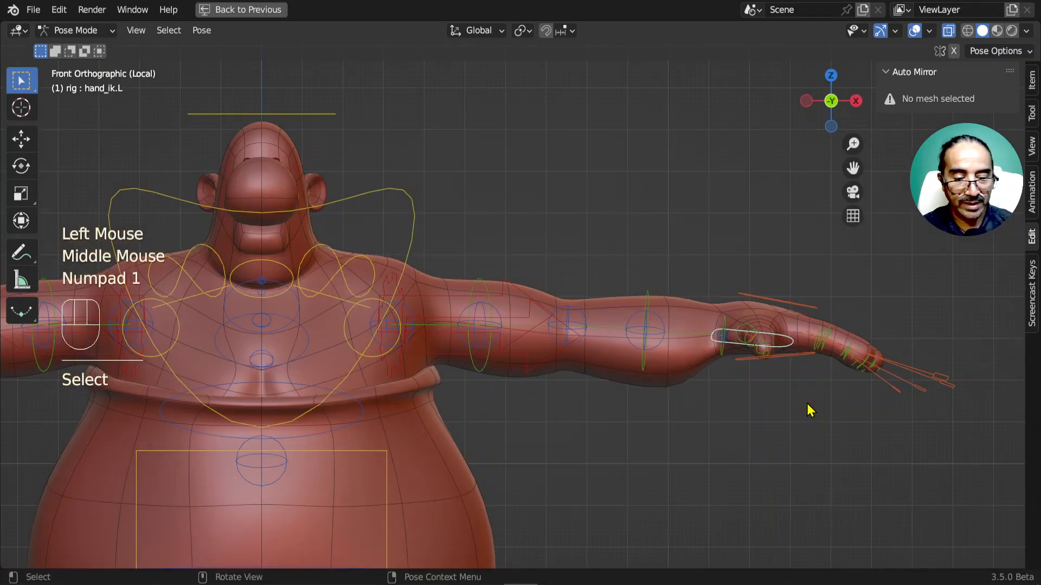
key("g")
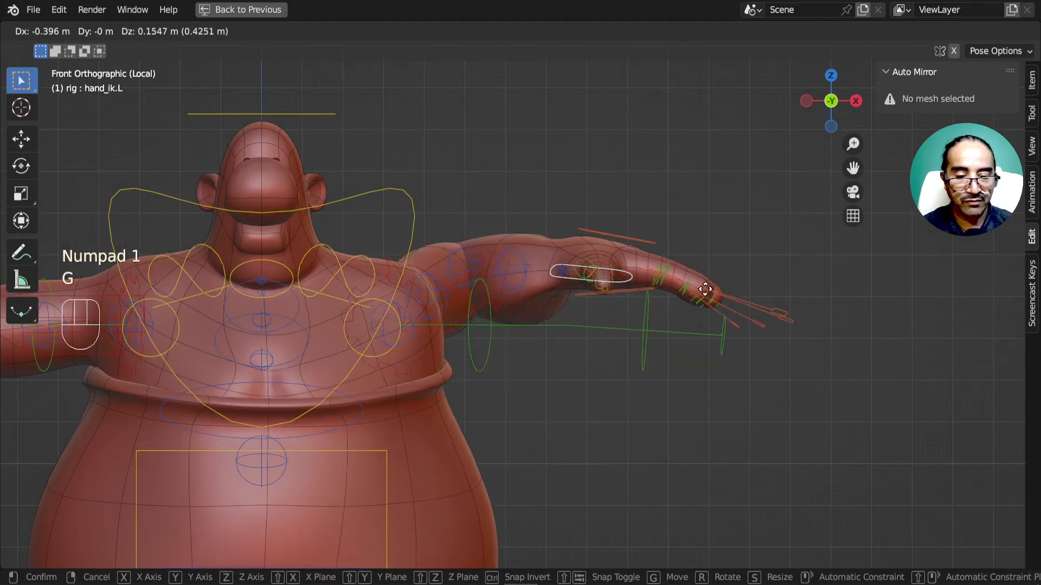
left_click(611, 443)
Step: Rotate the hand_ik.L control about 29.6° around the view axis from above, and try moving it outward
key("r")
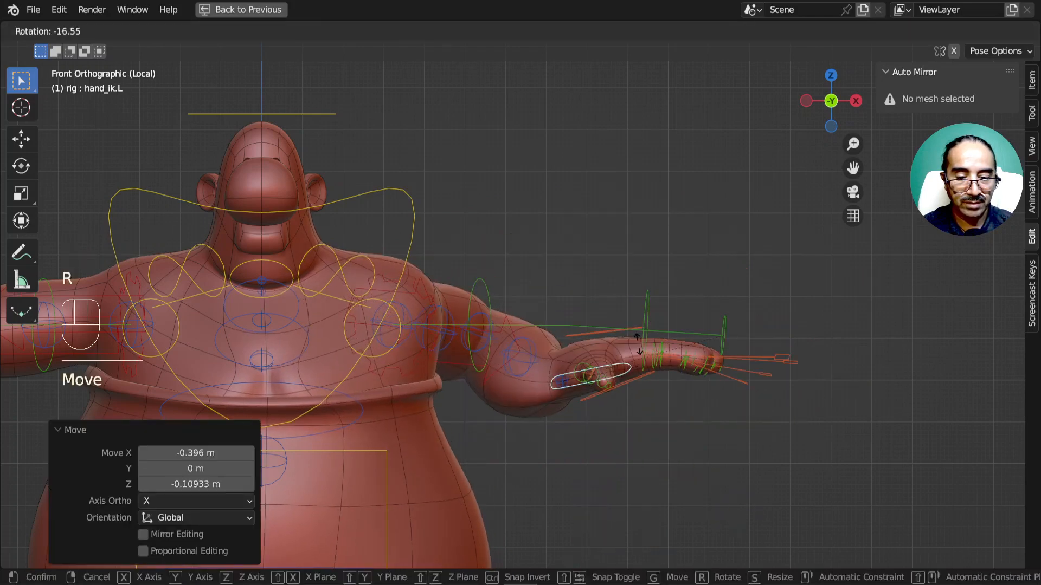
right_click(641, 349)
middle_click_drag(642, 349, 564, 399)
key("r")
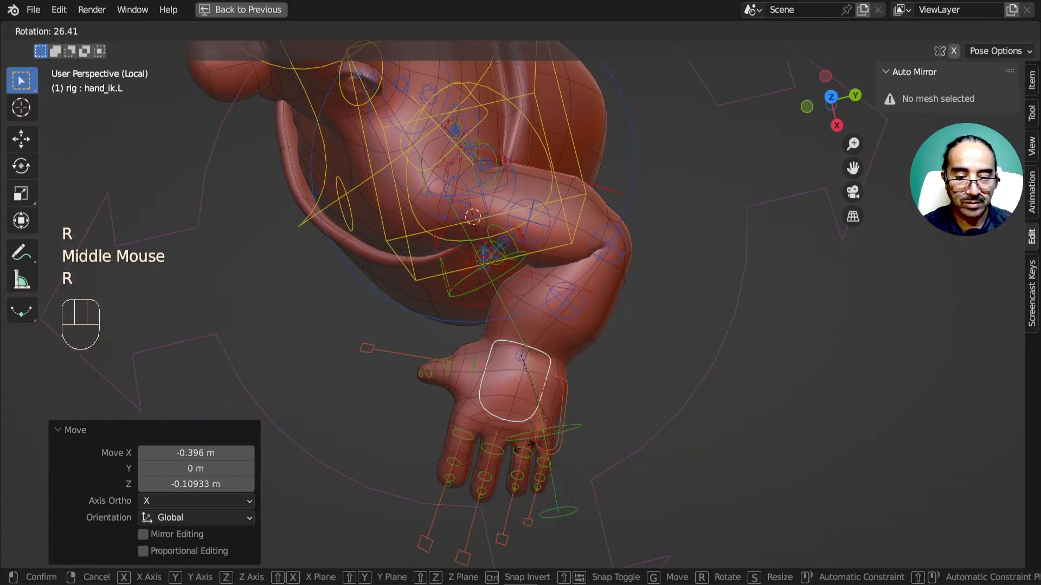
left_click(546, 442)
key("g")
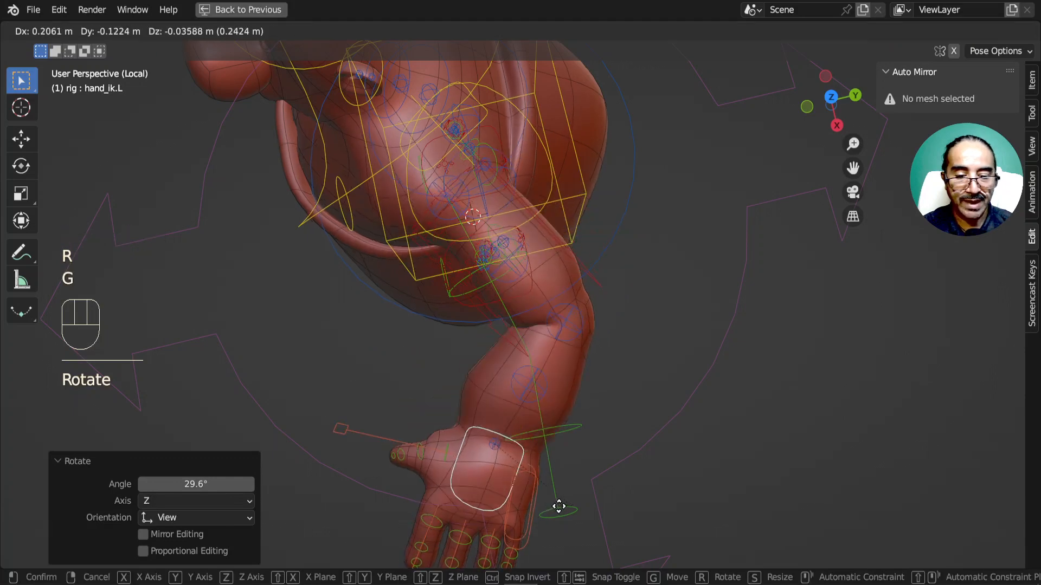
right_click(561, 505)
Step: Restore the full editor layout and scale the hand_ik.L bone's custom shape to 1.760 on X, Y and Z
scroll(564, 506, "down", 1)
scroll(564, 506, "down", 1)
middle_click_drag(563, 506, 616, 405)
scroll(639, 391, "up", 1)
key("ctrl+space")
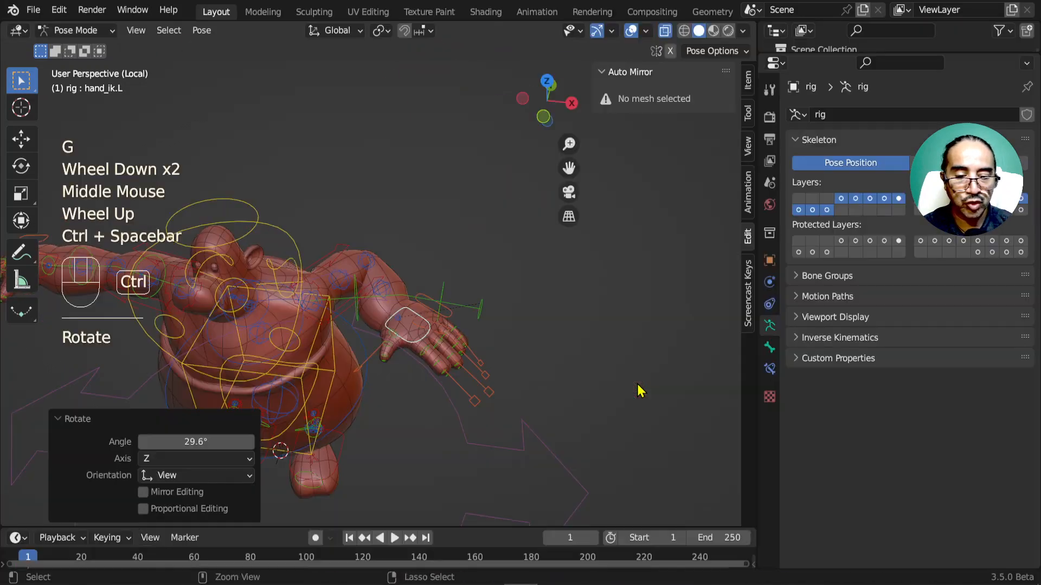
left_click(769, 349)
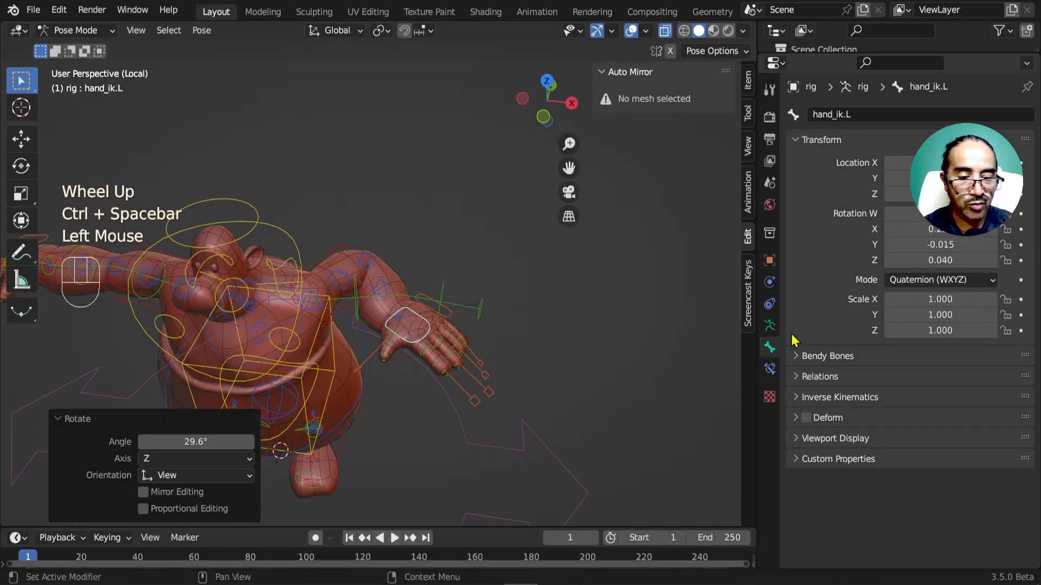
left_click(833, 443)
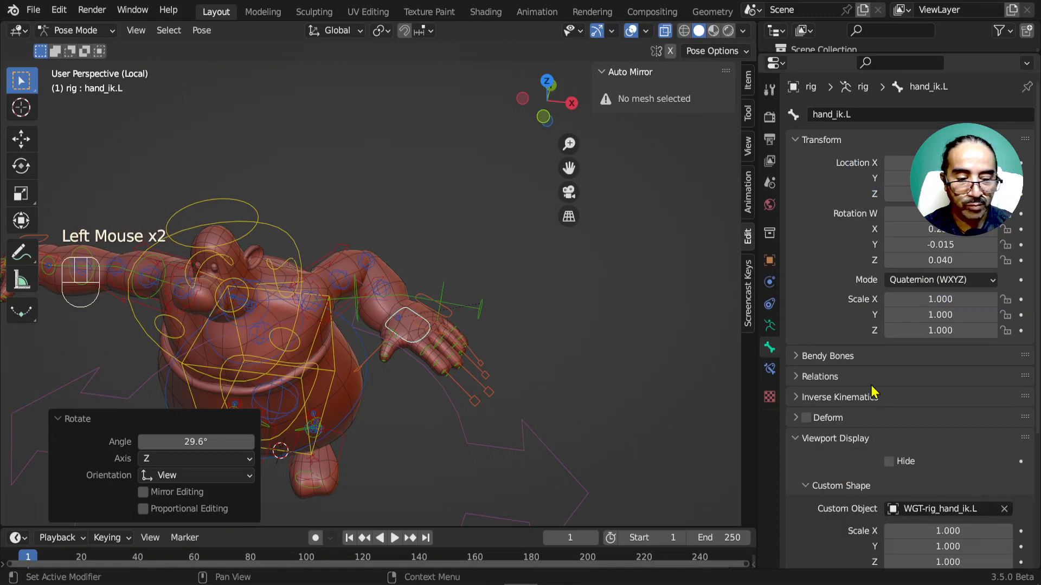
scroll(875, 390, "down", 5)
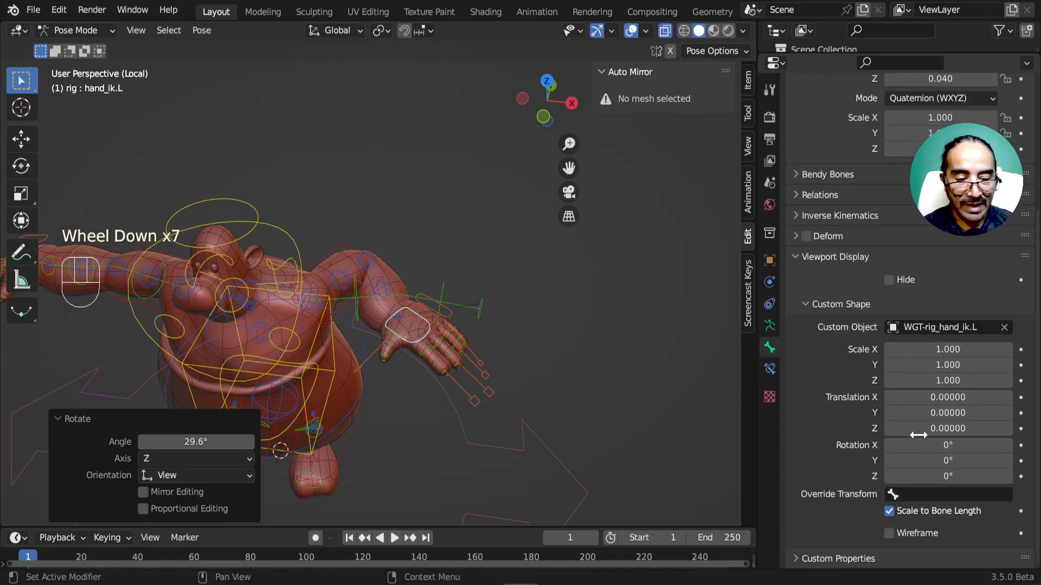
left_click_drag(948, 381, 948, 365, "shift")
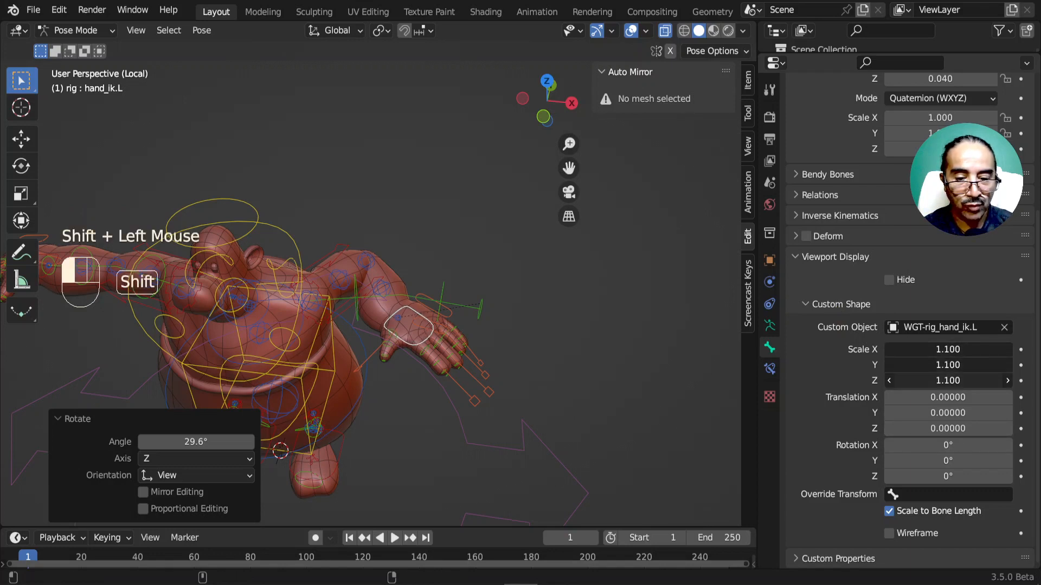
left_click_drag(950, 386, 949, 386, "shift")
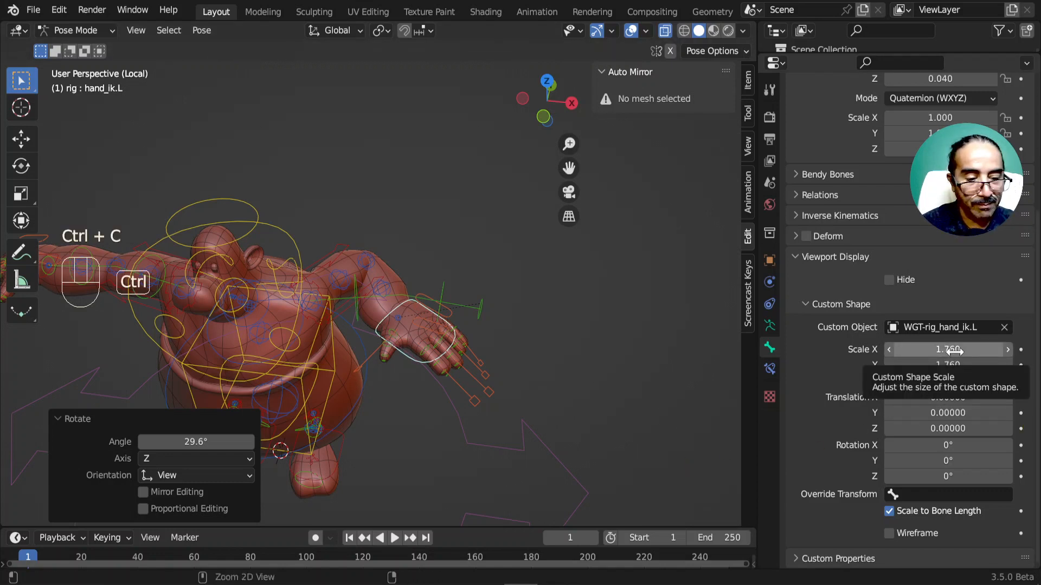
Step: Set the custom shape scale of the hand_ik.R bone to 1.76 on X, Y and Z
middle_click_drag(340, 415, 384, 329, "shift")
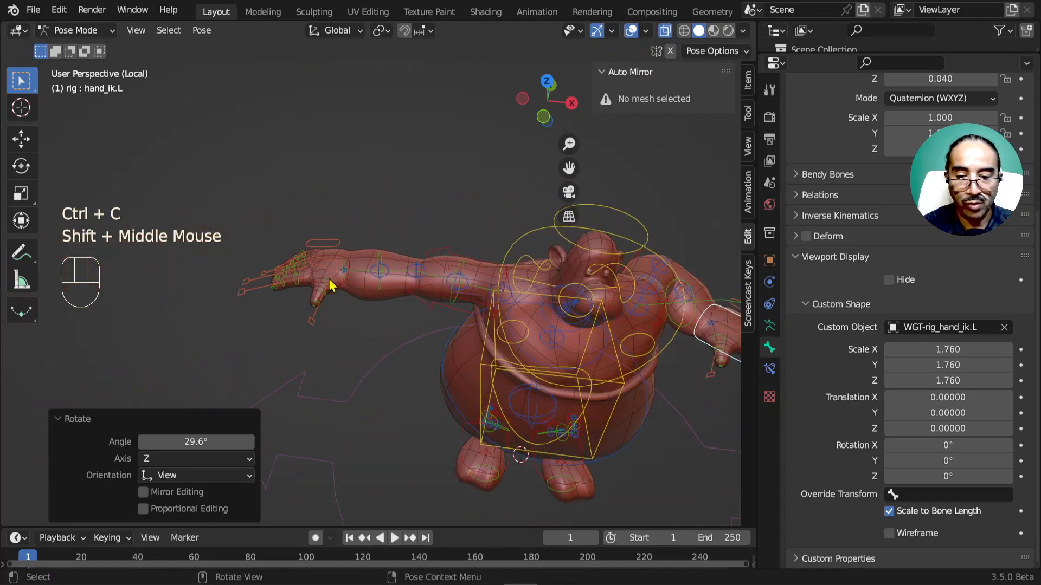
middle_click_drag(329, 285, 356, 341)
scroll(300, 263, "up", 2)
scroll(300, 262, "up", 1)
middle_click_drag(299, 262, 435, 305, "shift")
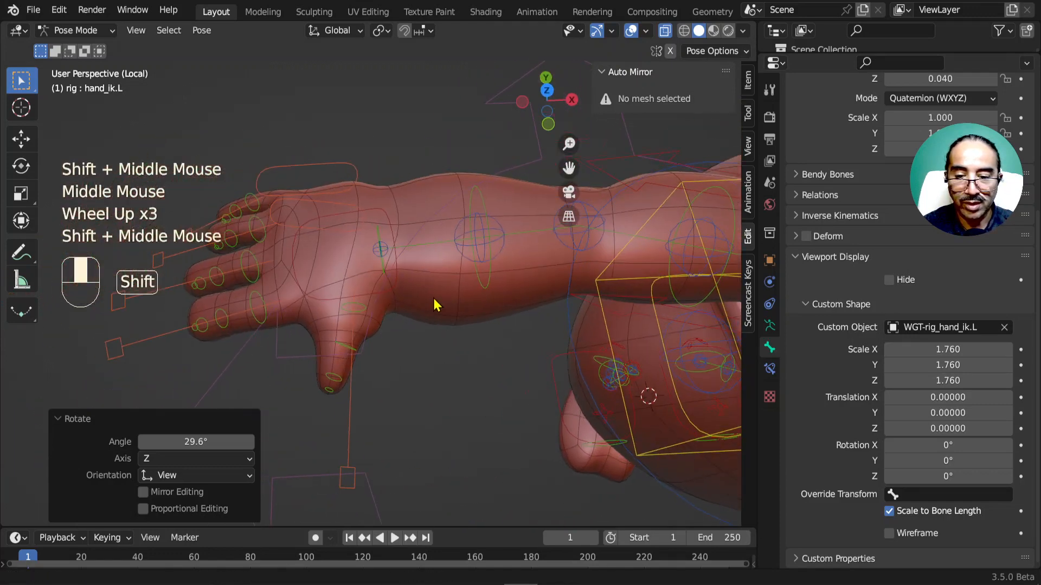
left_click(396, 291)
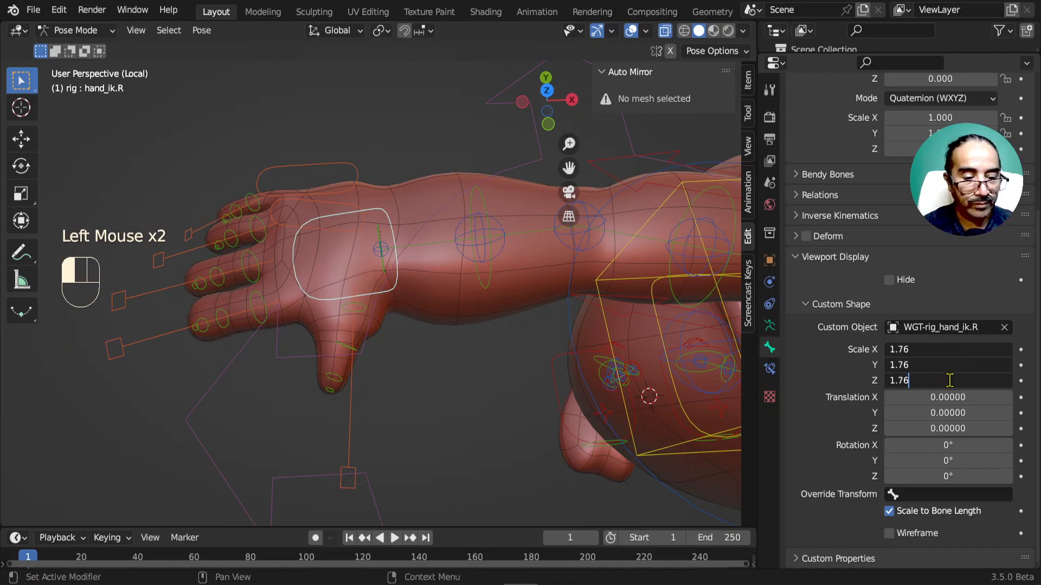
key("Return")
Step: Try moving the breast.L control to test the chest deformation
scroll(570, 390, "down", 2)
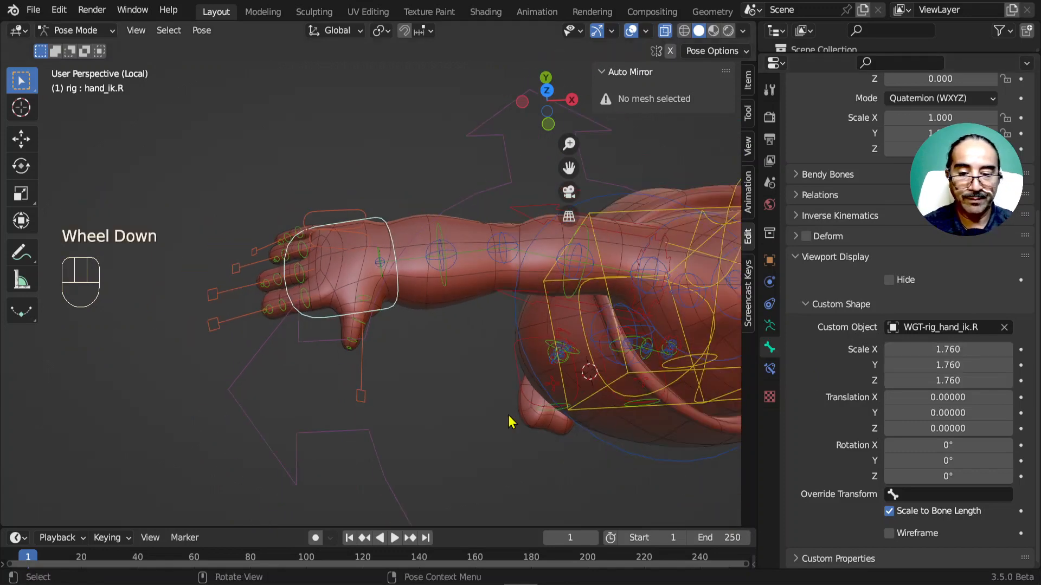
middle_click_drag(570, 390, 515, 413)
scroll(611, 421, "down", 3)
middle_click_drag(611, 421, 489, 358, "shift")
scroll(558, 407, "up", 4)
left_click(500, 315)
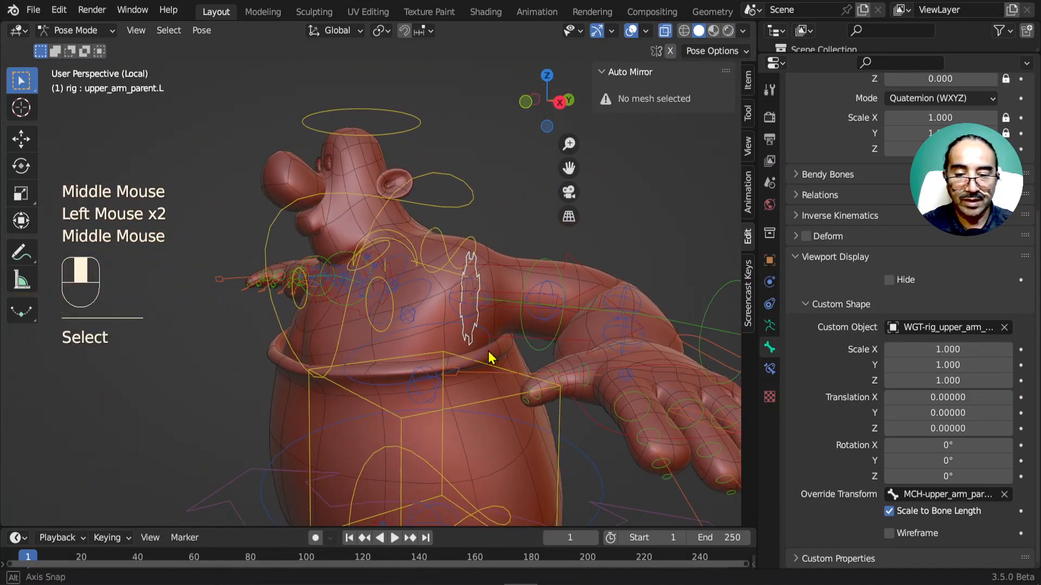
left_click(393, 329)
middle_click_drag(393, 330, 437, 342)
key("g")
key("g")
right_click(372, 309)
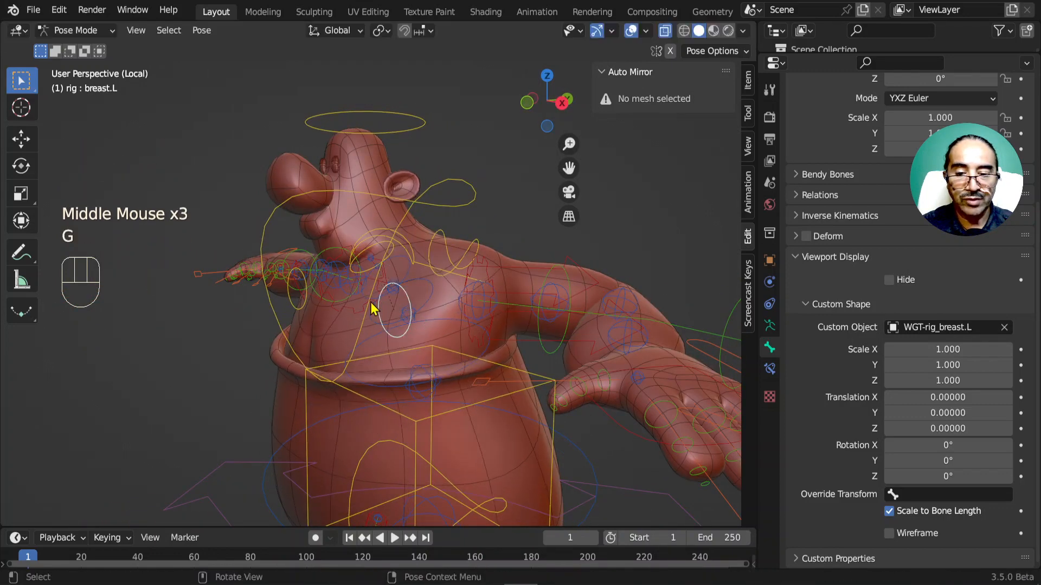
middle_click_drag(372, 309, 309, 298)
key("g")
right_click(353, 319)
Step: Try rotating the shoulder.R control to test the shoulder deformation
left_click(312, 321)
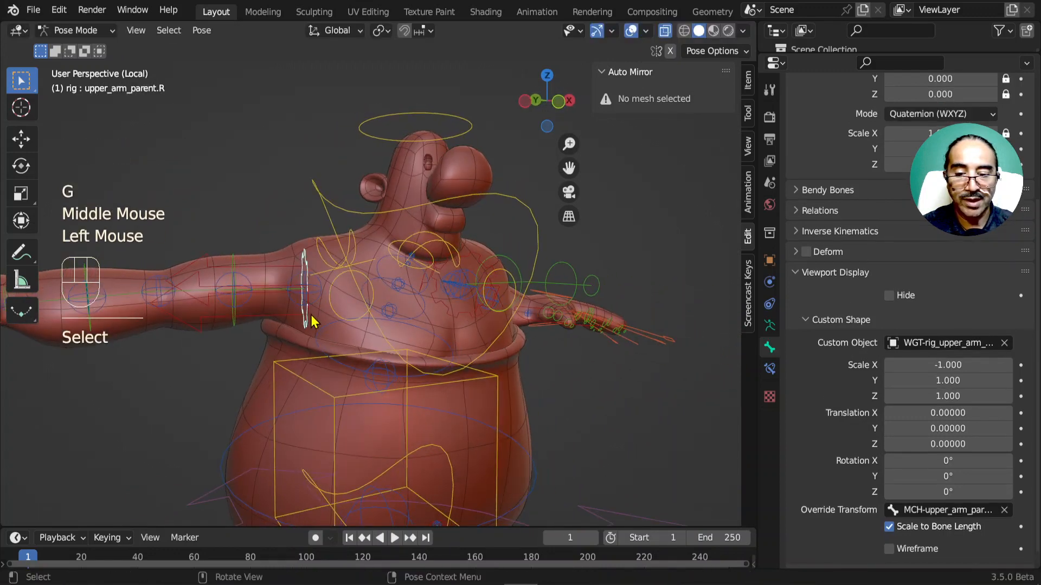
middle_click_drag(440, 315, 453, 201)
key("r")
key("r")
right_click(425, 292)
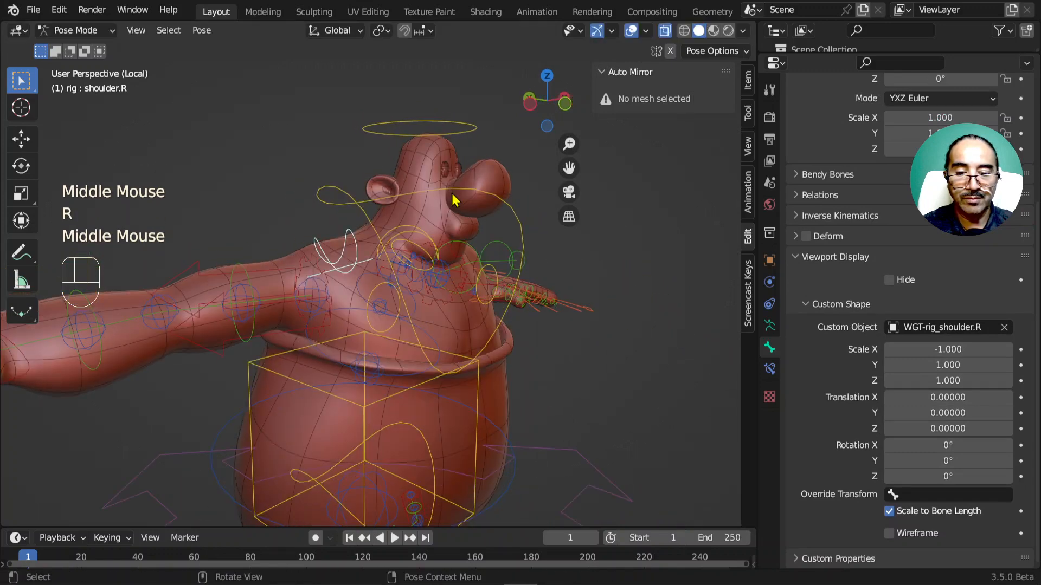
Step: Try rotating the head control freely with trackball rotation to test the neck deformation
left_click(441, 134)
key("r")
key("r")
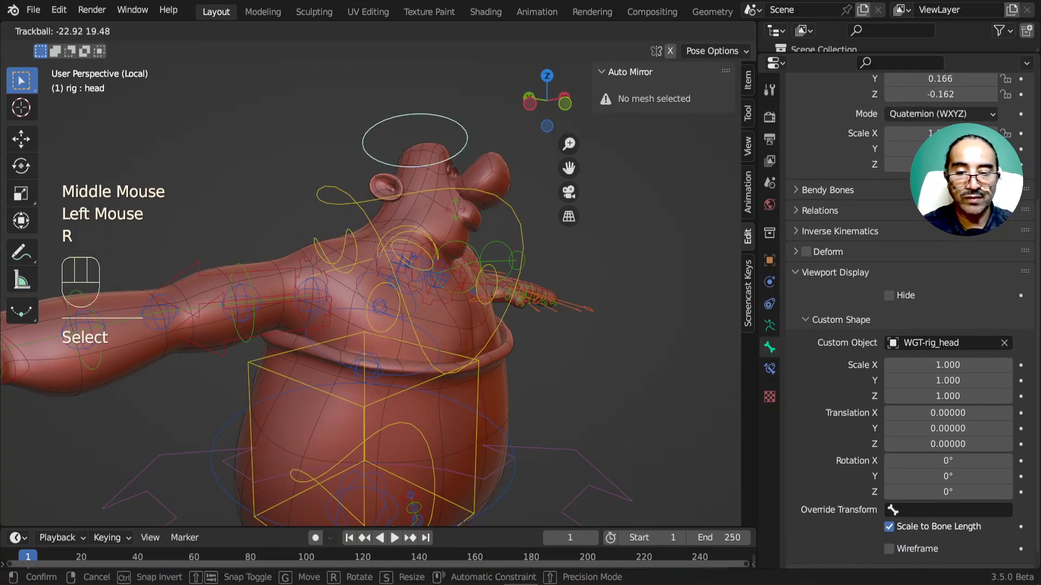
middle_click_drag(441, 251, 503, 374)
scroll(484, 387, "down", 2)
scroll(484, 388, "down", 1)
scroll(459, 362, "up", 2)
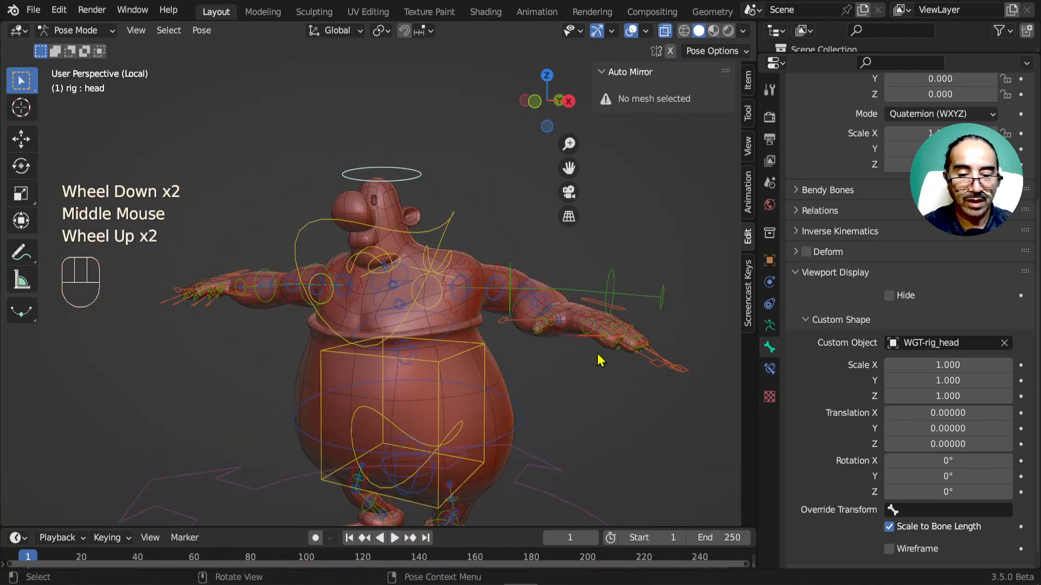
Step: Rotate the hand_ik.L control about 78.7° around the view axis and reposition the hand beside the belly
left_click(635, 365)
key("r")
left_click(558, 398)
key("g")
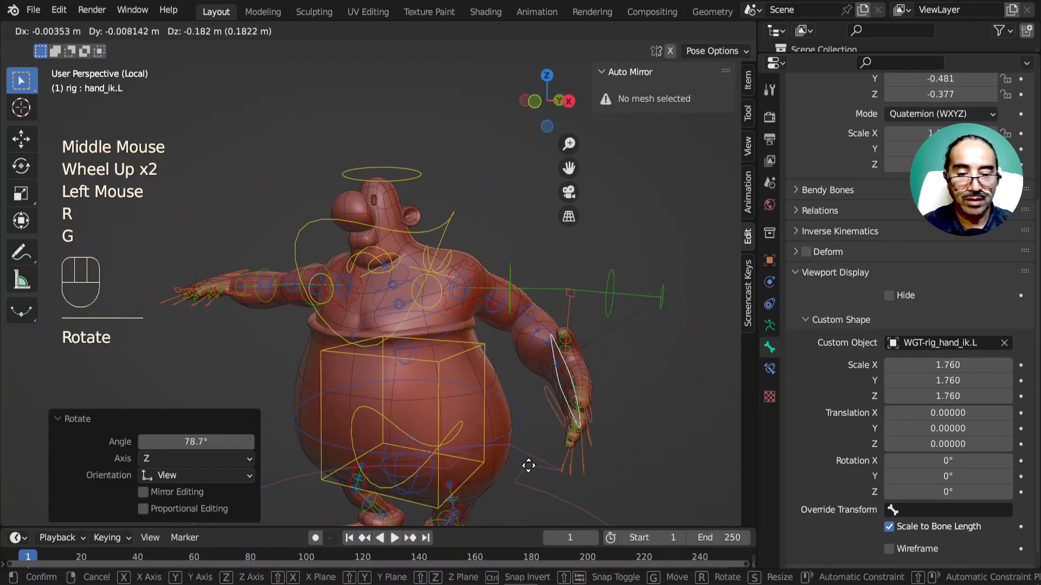
left_click(541, 419)
Step: Move the hand_ik.L control about 0.202 m in X, 0.053 m in Y and 0.383 m in Z
middle_click_drag(541, 419, 582, 408)
scroll(547, 423, "up", 2)
scroll(550, 425, "down", 2)
key("g")
left_click(618, 337)
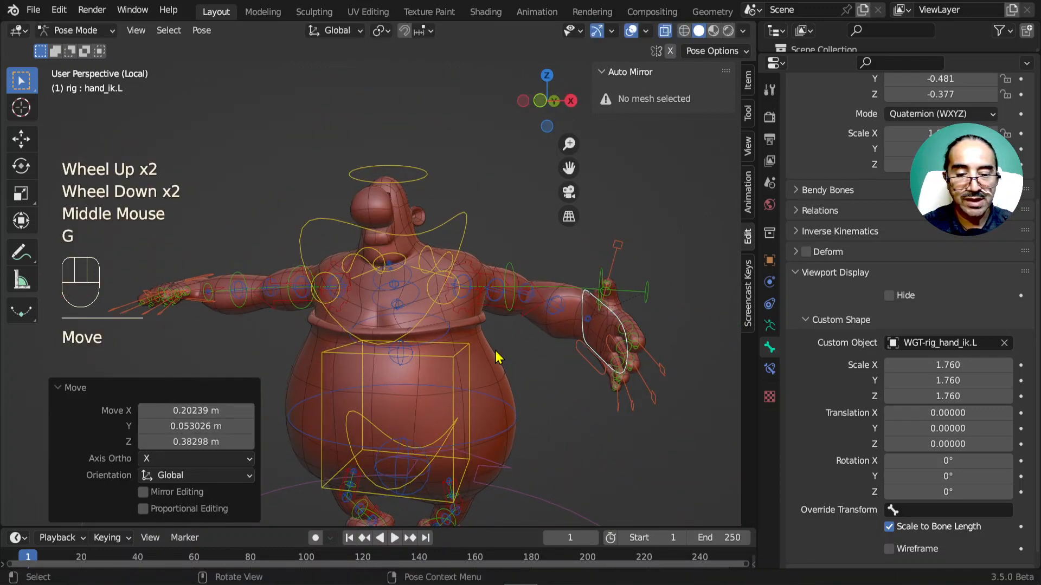
Step: Display only the rig's deformation bone layer and return the rig to Object Mode
scroll(553, 344, "up", 2)
middle_click_drag(553, 344, 600, 378)
left_click(769, 326)
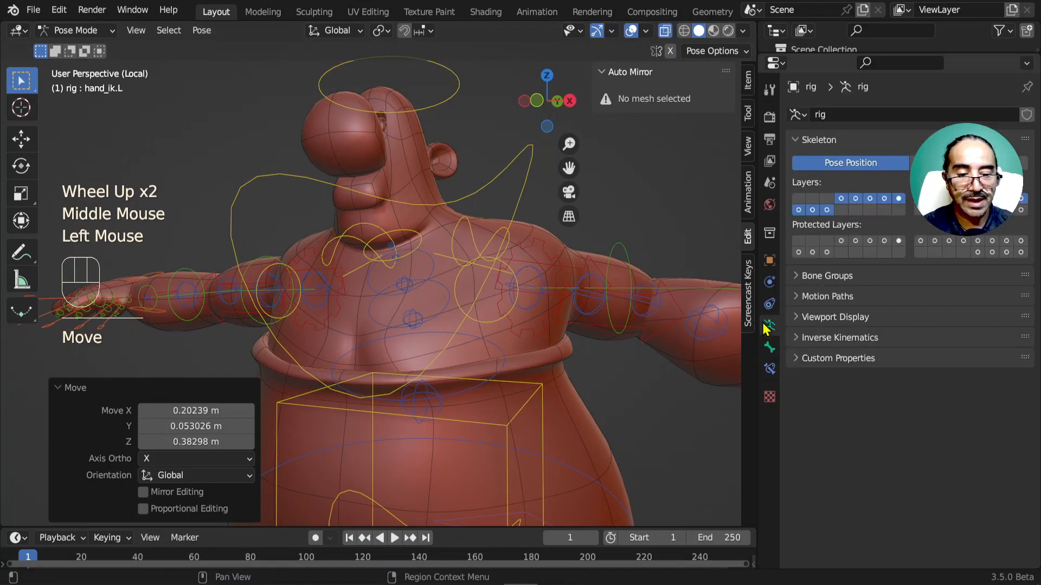
left_click(1021, 199)
scroll(511, 367, "down", 2)
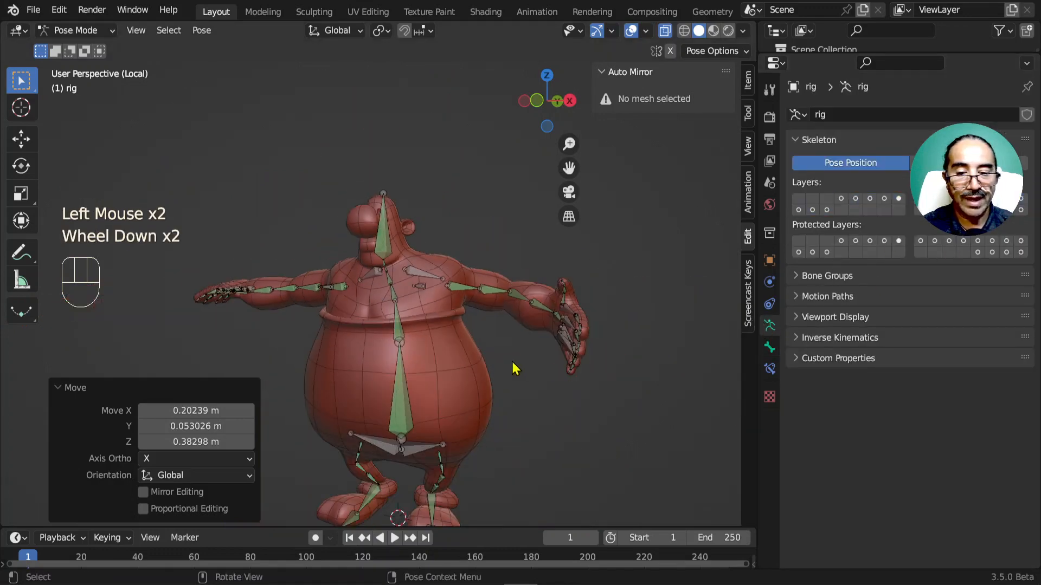
mouse_move(511, 367)
middle_mouse_down()
mouse_move(388, 381)
mouse_move(534, 367)
mouse_move(521, 374)
middle_mouse_up()
key("ctrl+Tab")
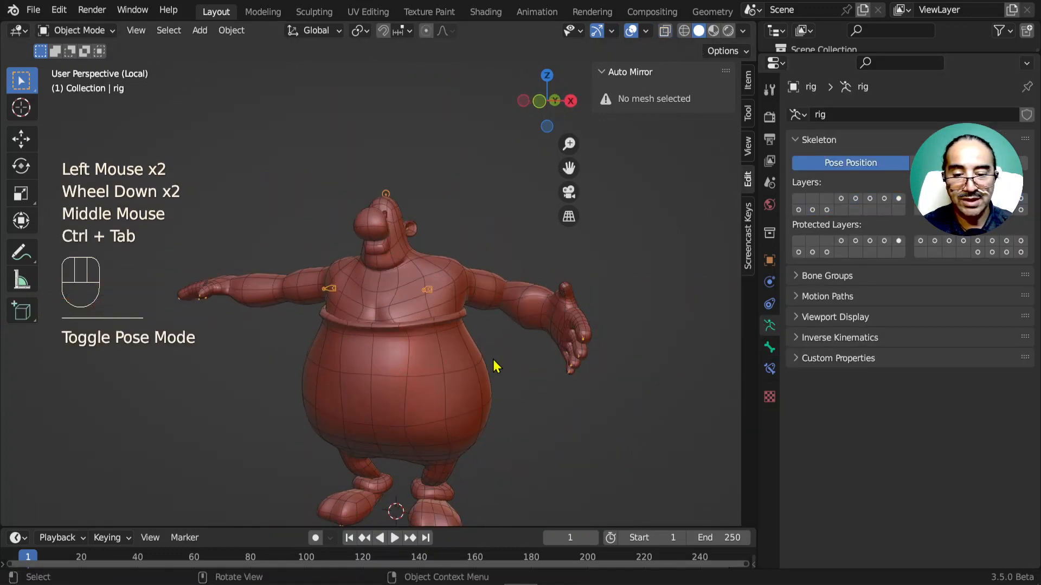
left_click(444, 353)
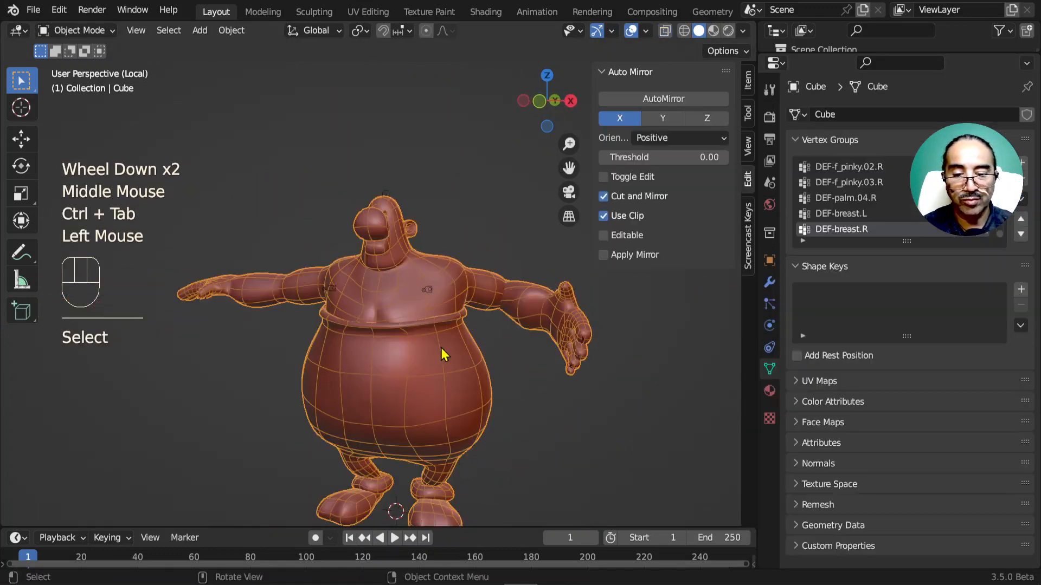
left_click(428, 295, "shift")
key("ctrl+Tab")
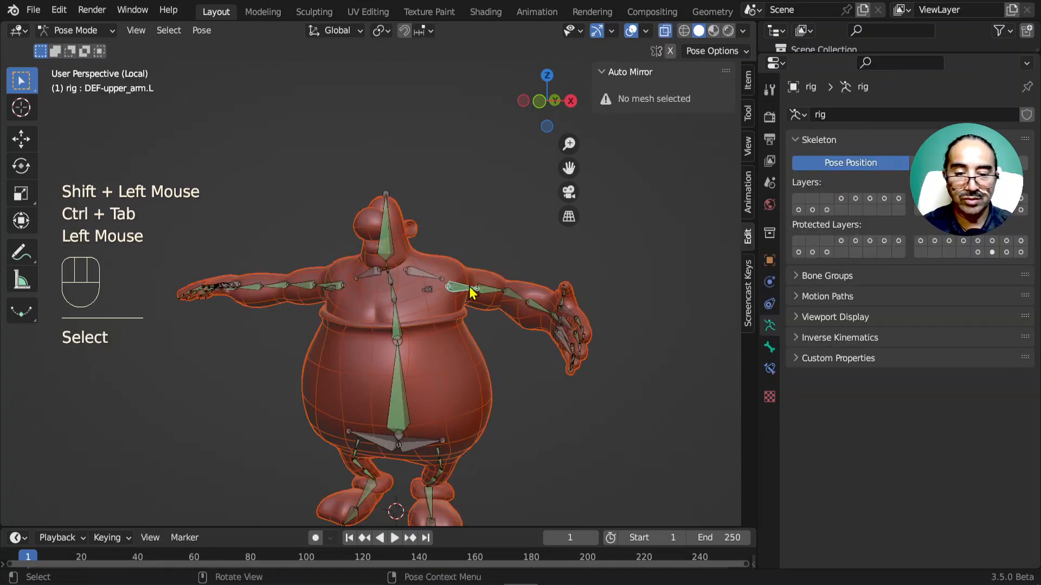
key("ctrl+Tab")
Step: Select the rig together with the body mesh as the active object and switch to Weight Paint mode
left_click(427, 294)
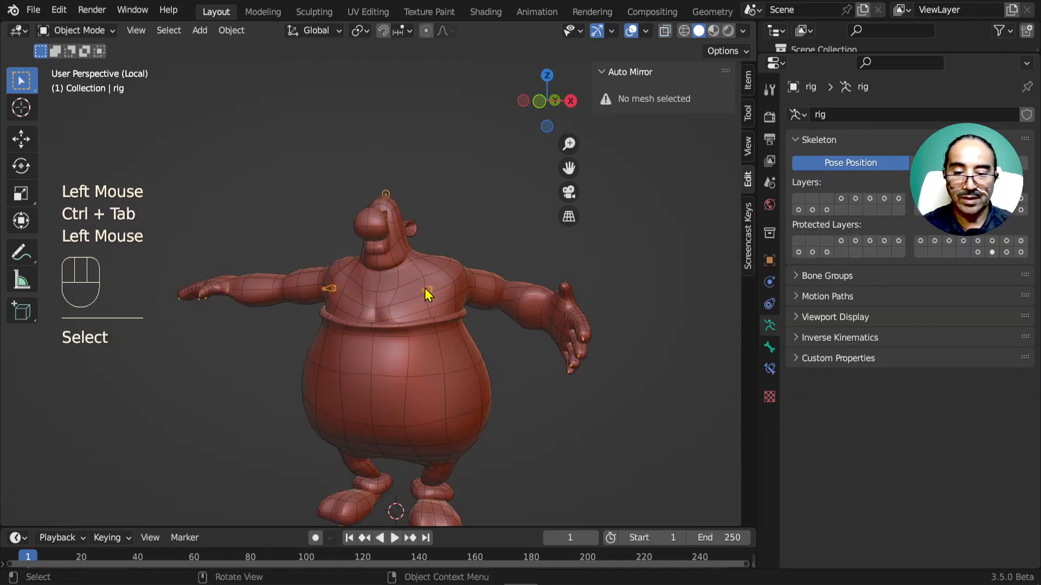
left_click(445, 276, "shift")
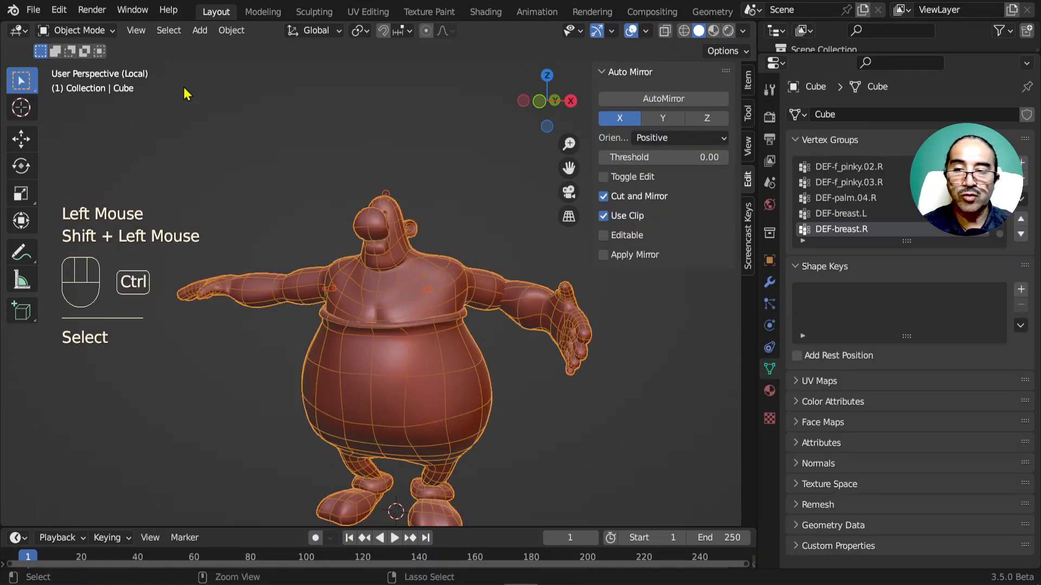
left_click(96, 31)
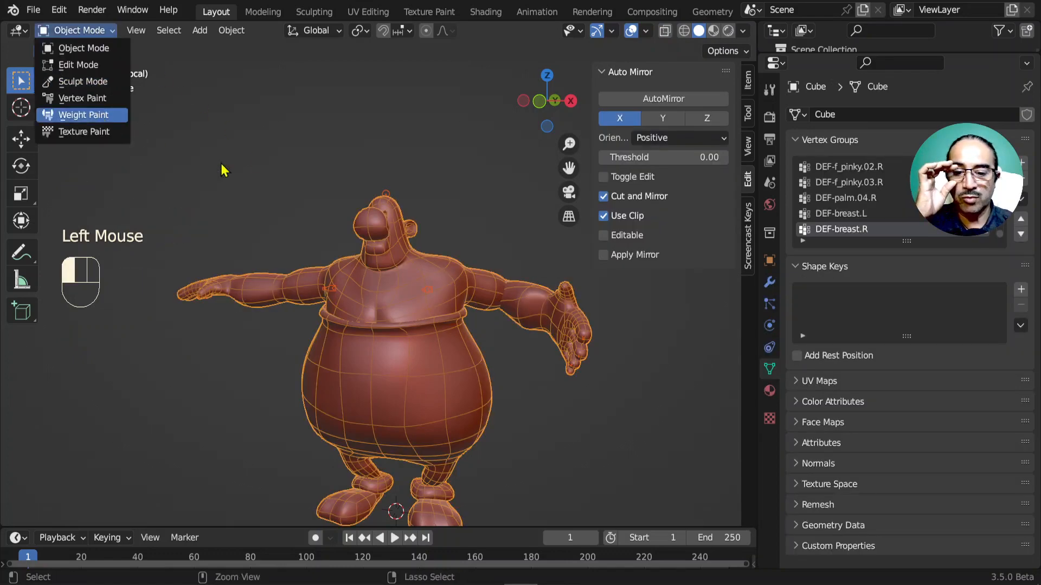
left_click(83, 115)
Step: Select the DEF-upper_arm.L bone and examine its weight distribution around the shoulder and torso
scroll(519, 353, "up", 2)
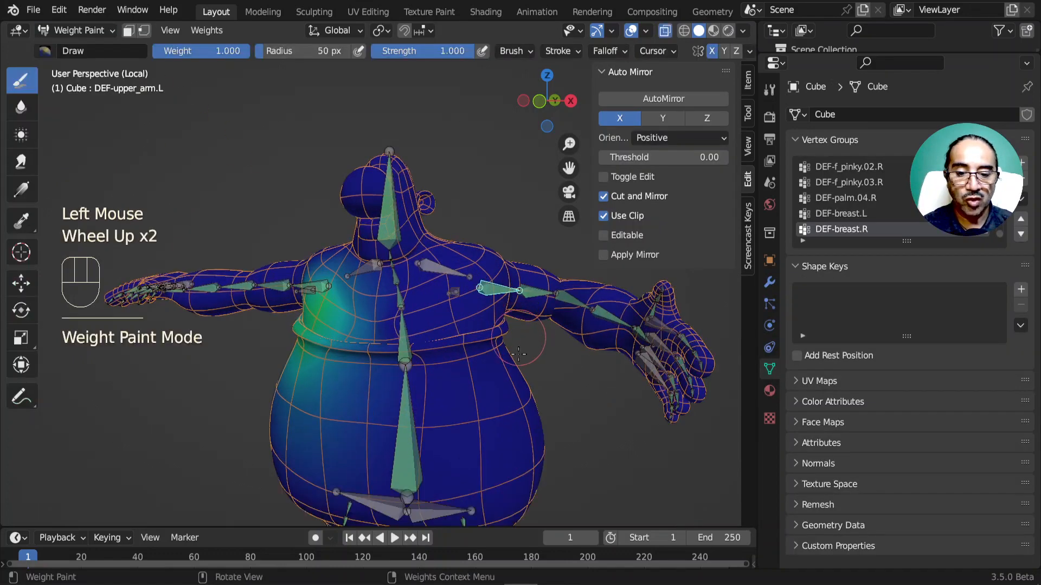
left_click(528, 296, "ctrl")
middle_click_drag(528, 295, 496, 370)
left_click(490, 289, "ctrl")
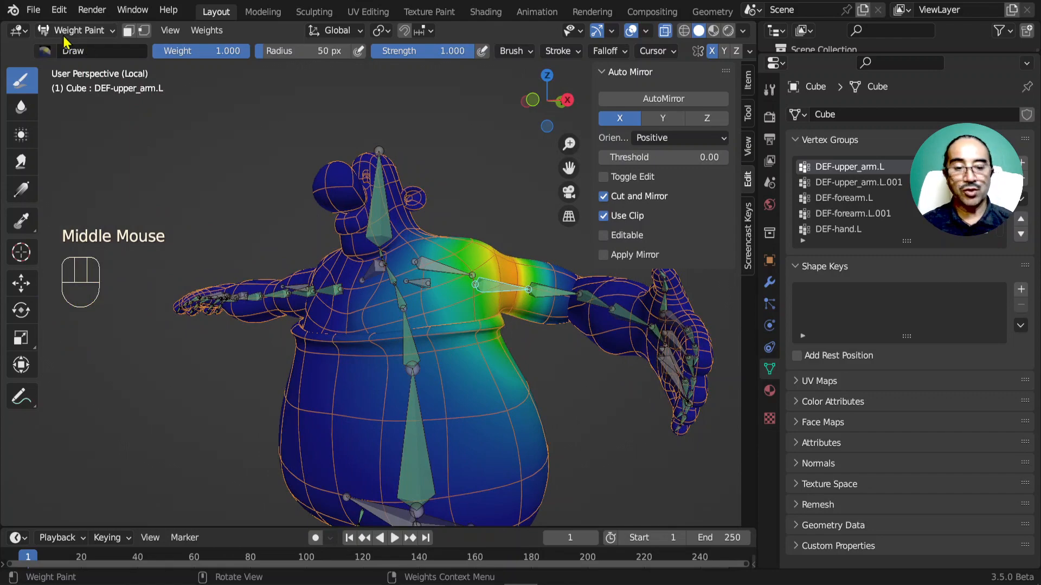
key("KP_Multiply")
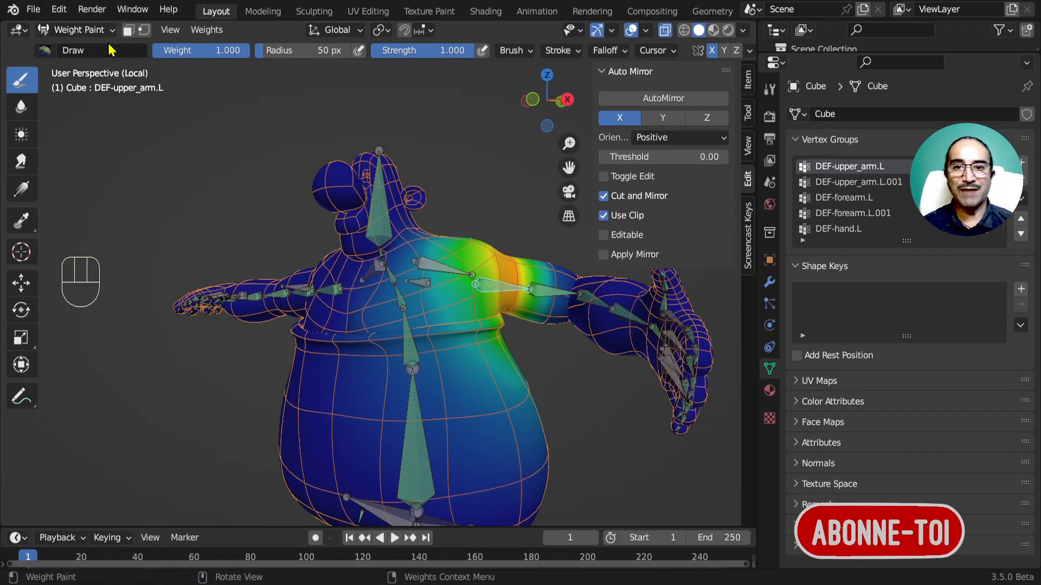
middle_click_drag(190, 80, 293, 182)
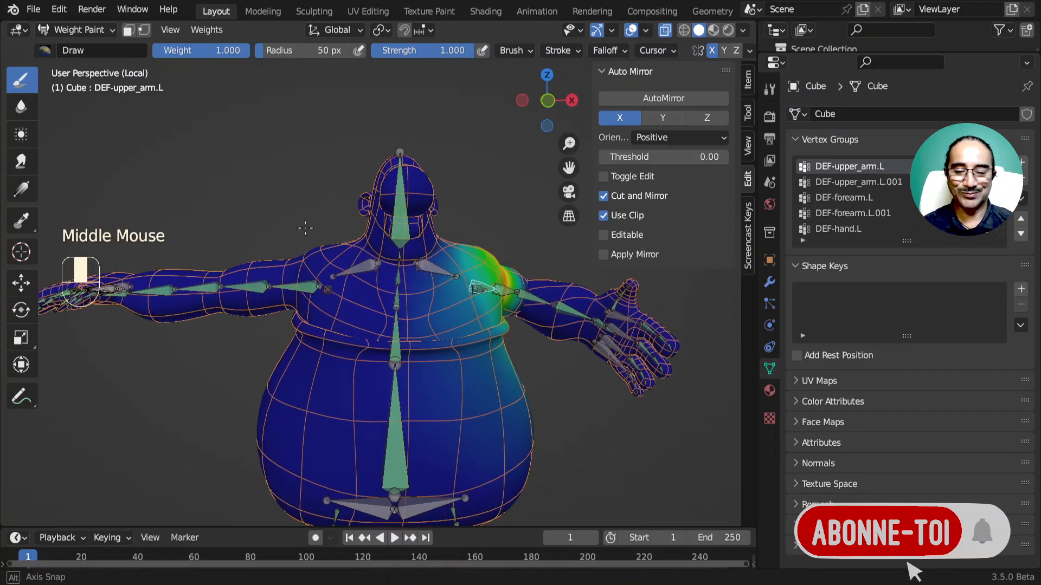